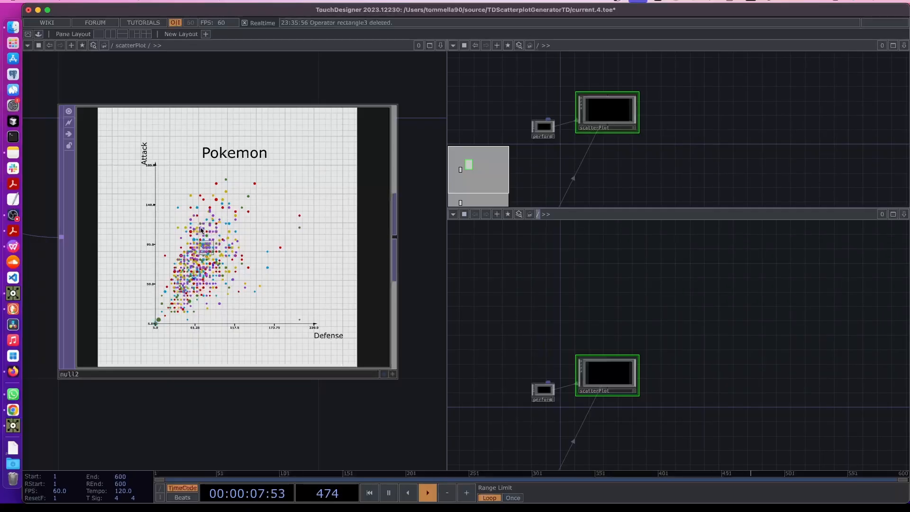
In the scatterPlot network below InfoDisplay, open the OP Create Dialog and filter SOPs by 're'
{"action": "scroll", "coordinate": [201, 237], "scroll_direction": "up", "scroll_amount": 3}
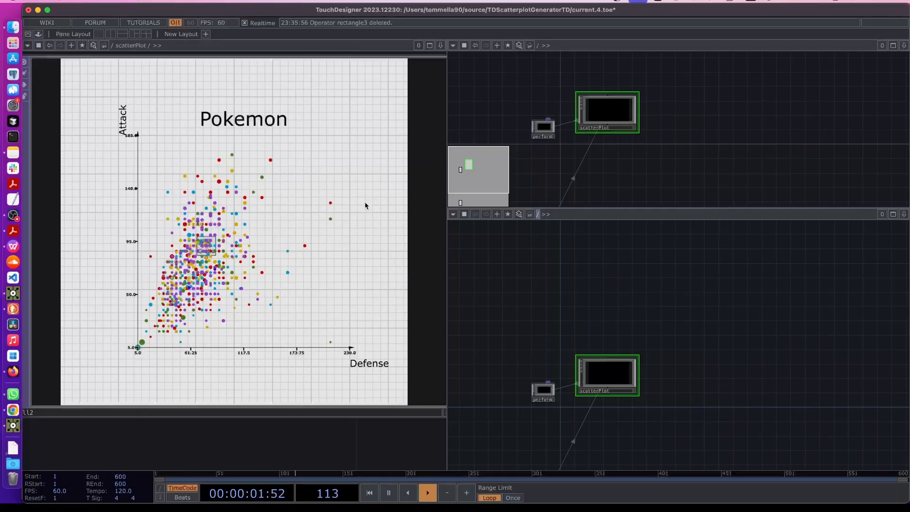
{"action": "scroll", "coordinate": [365, 206], "scroll_direction": "down", "scroll_amount": 5}
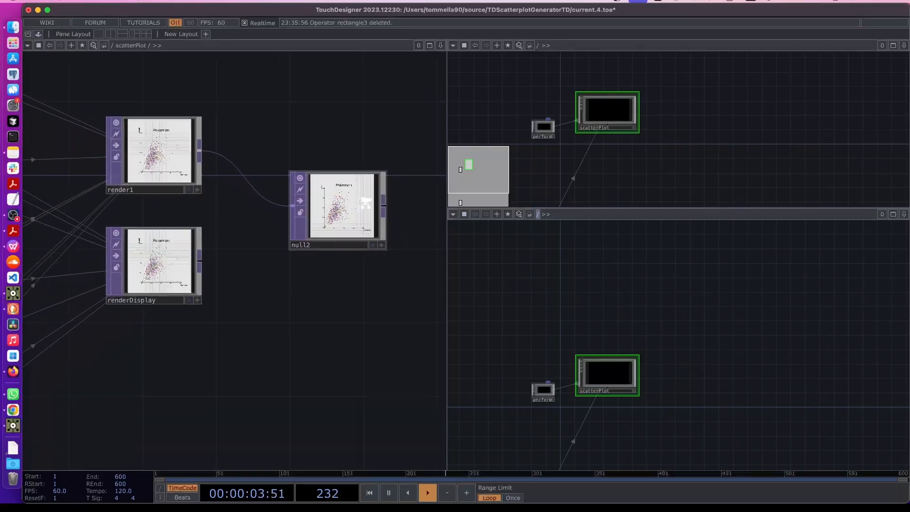
{"action": "left_click_drag", "start_coordinate": [233, 361], "coordinate": [307, 262]}
{"action": "left_click_drag", "start_coordinate": [216, 334], "coordinate": [324, 270]}
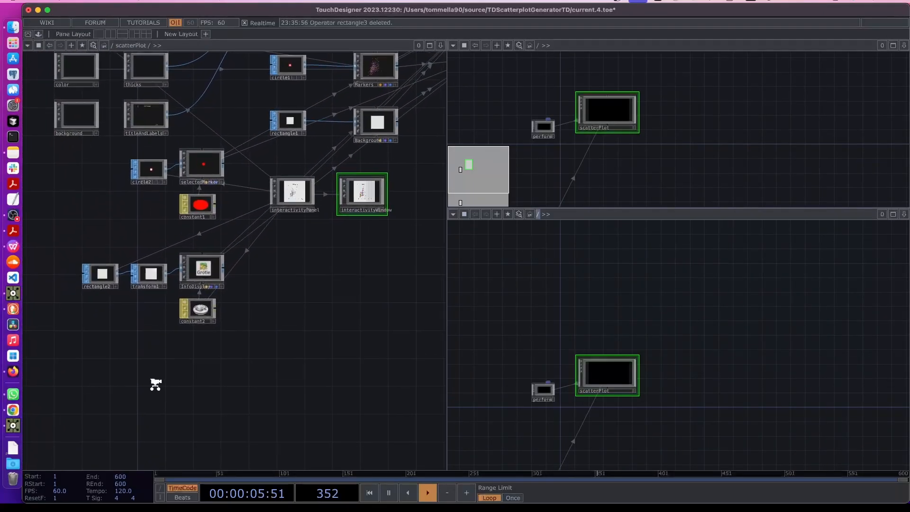
{"action": "scroll", "coordinate": [154, 383], "scroll_direction": "up", "scroll_amount": 4}
{"action": "key", "text": "Tab"}
{"action": "type", "text": "re"}
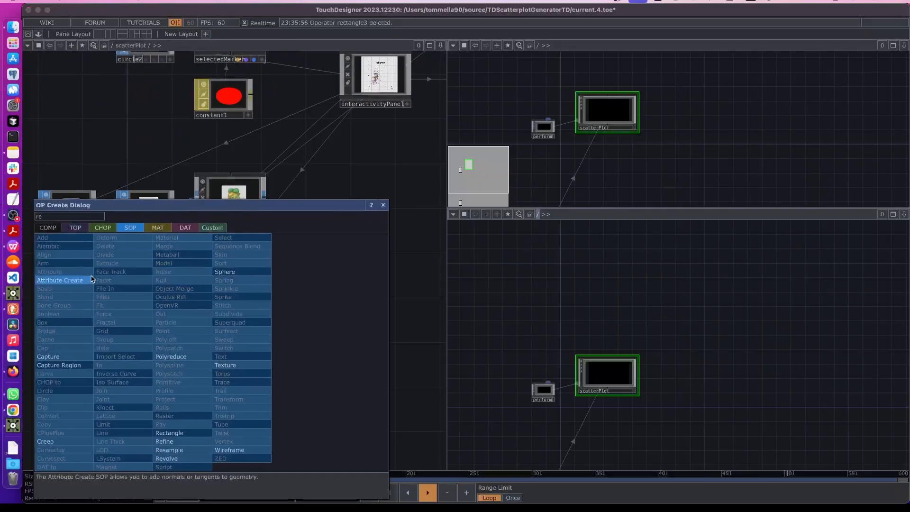
Add a Rectangle SOP, rectangle3, to the network
{"action": "left_click", "coordinate": [176, 433]}
{"action": "left_click", "coordinate": [102, 378]}
{"action": "left_click_drag", "start_coordinate": [108, 375], "coordinate": [86, 376]}
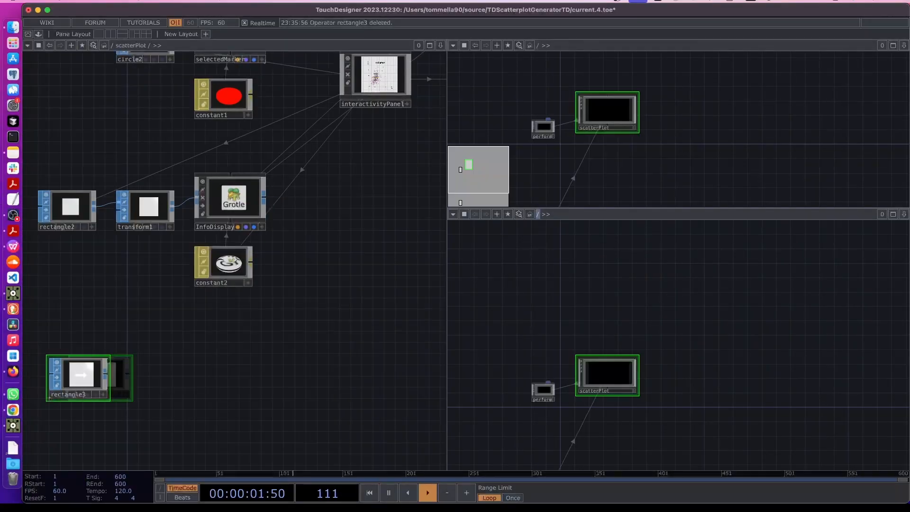
{"action": "left_click_drag", "start_coordinate": [157, 382], "coordinate": [227, 377]}
{"action": "scroll", "coordinate": [226, 378], "scroll_direction": "up", "scroll_amount": 2}
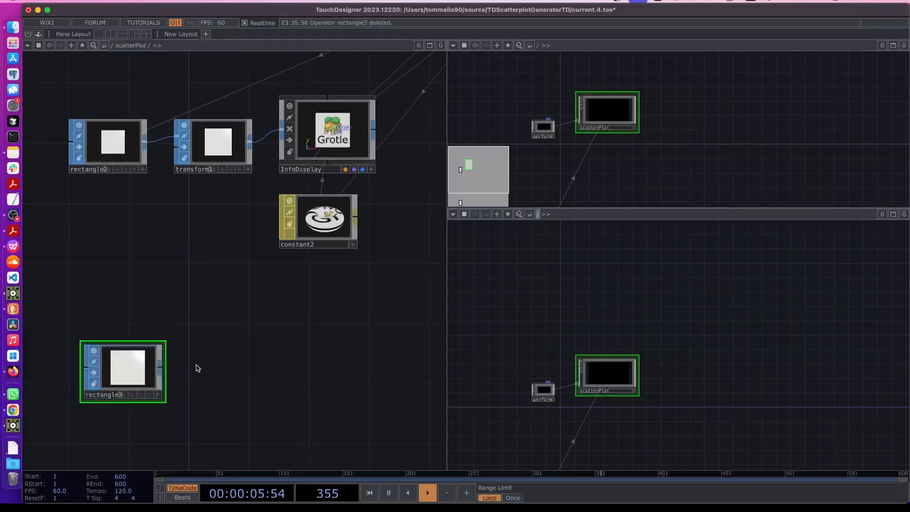
Append a Null SOP (null3) and then a Geometry COMP (geo1) after rectangle3
{"action": "right_click", "coordinate": [162, 368]}
{"action": "type", "text": "null"}
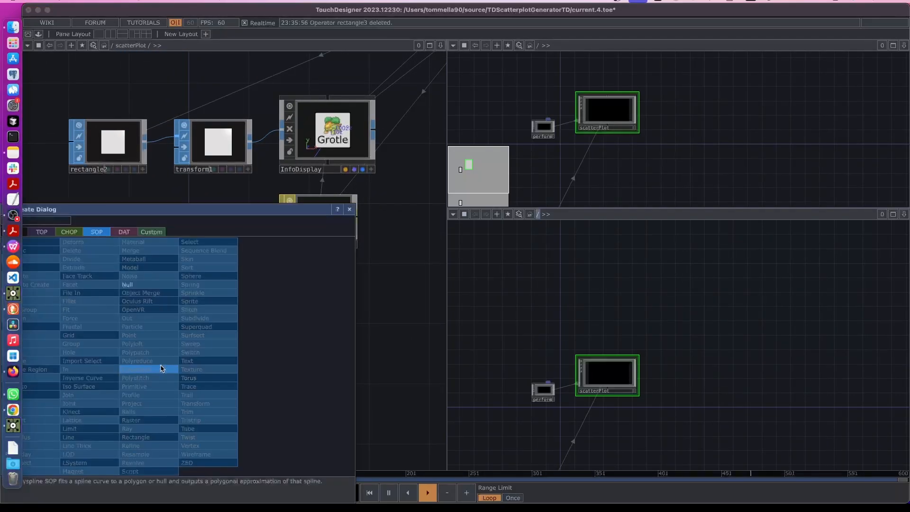
{"action": "left_click", "coordinate": [132, 286]}
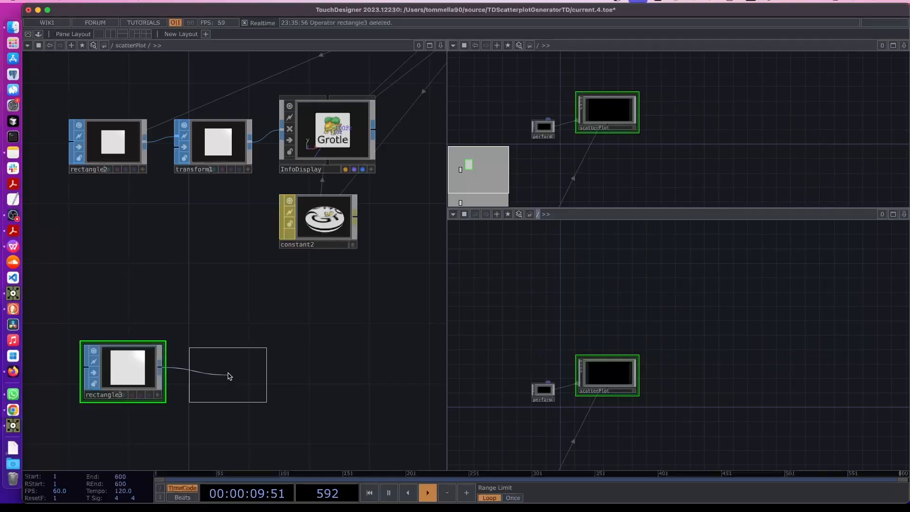
{"action": "left_click", "coordinate": [228, 374]}
{"action": "right_click", "coordinate": [265, 372]}
{"action": "left_click", "coordinate": [107, 231]}
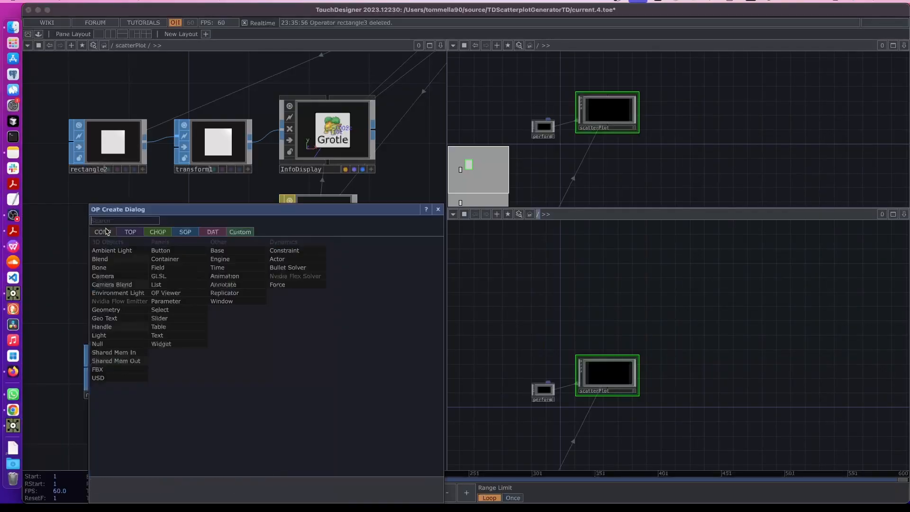
{"action": "left_click", "coordinate": [106, 310]}
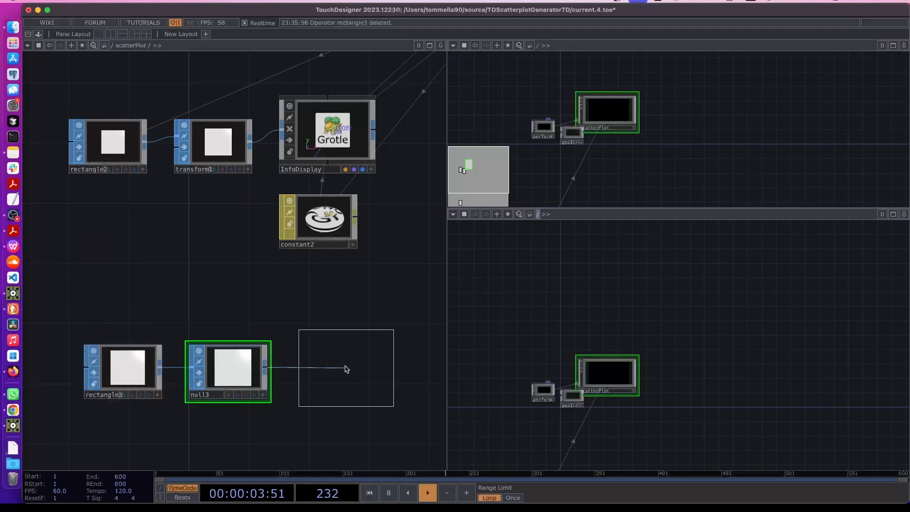
{"action": "left_click", "coordinate": [343, 359]}
{"action": "left_click_drag", "start_coordinate": [352, 431], "coordinate": [262, 416]}
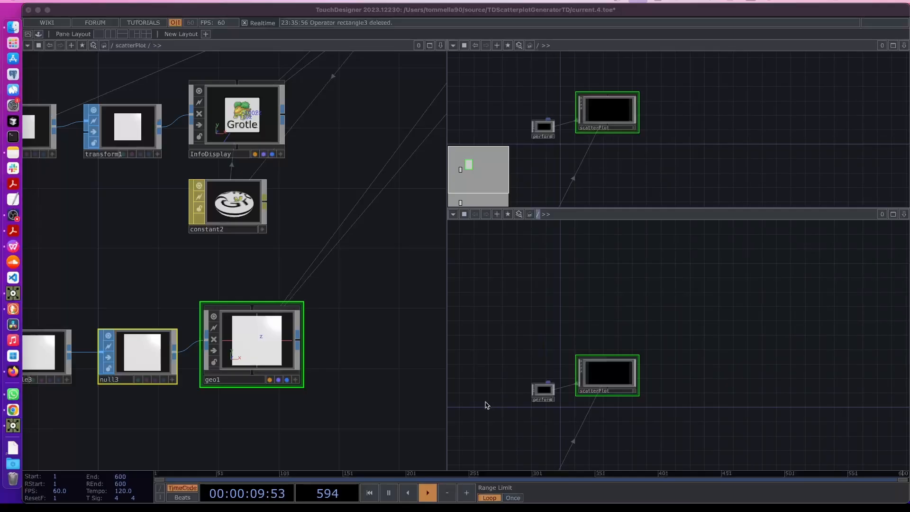
Rename geo1 to legendColors
{"action": "double_click", "coordinate": [225, 380]}
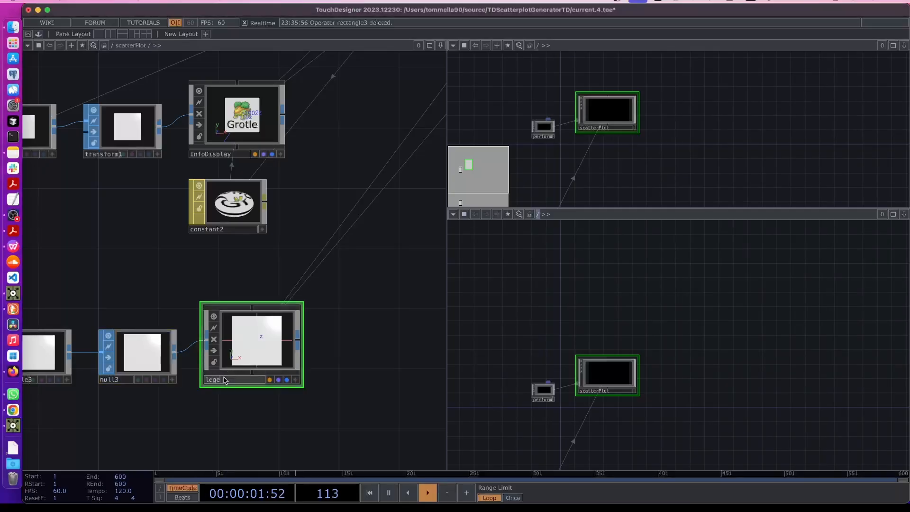
{"action": "left_click", "coordinate": [285, 417]}
{"action": "scroll", "coordinate": [284, 417], "scroll_direction": "down", "scroll_amount": 5}
{"action": "left_click_drag", "start_coordinate": [278, 372], "coordinate": [239, 360]}
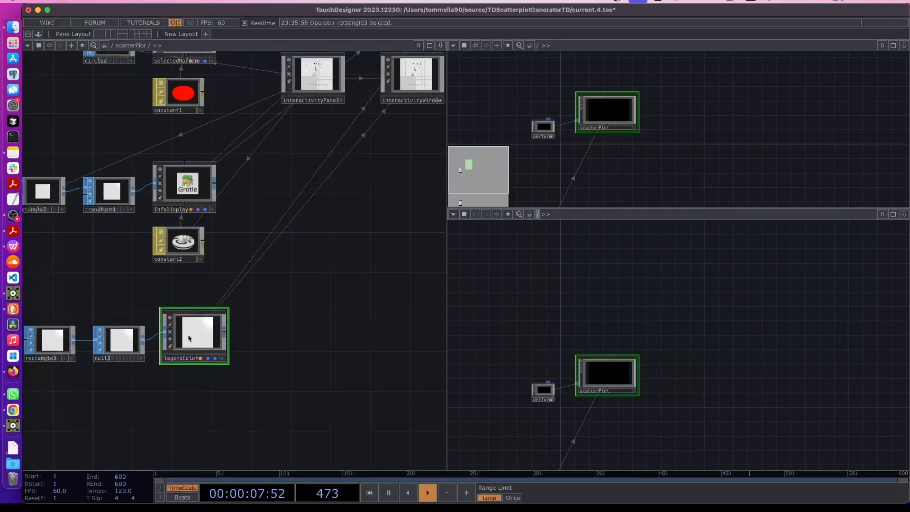
Open rectangle3's parameters, showing Size 1, 1, beside the interactivityPanel
{"action": "scroll", "coordinate": [332, 199], "scroll_direction": "up", "scroll_amount": 5}
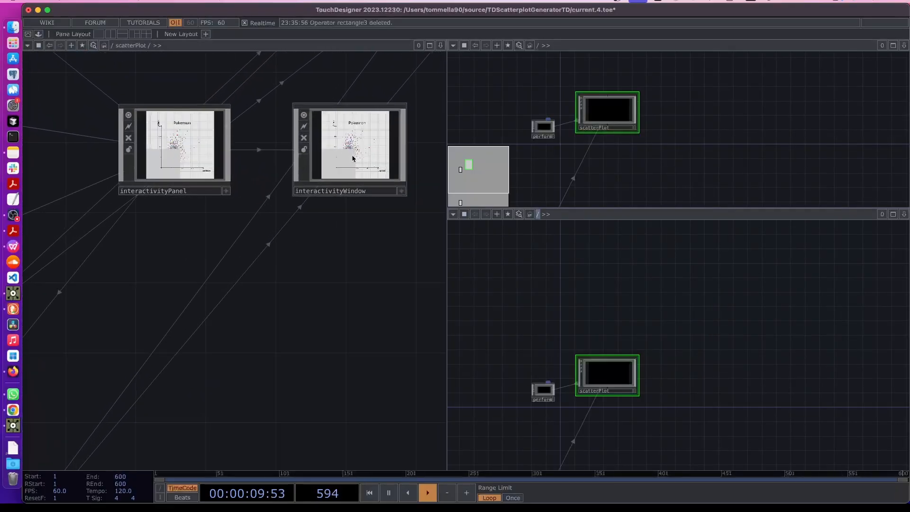
{"action": "scroll", "coordinate": [353, 159], "scroll_direction": "up", "scroll_amount": 4}
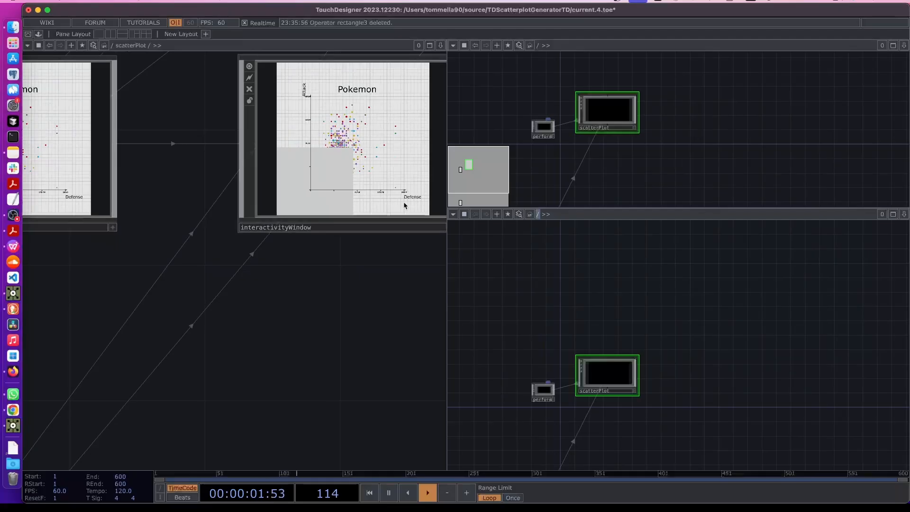
{"action": "scroll", "coordinate": [404, 206], "scroll_direction": "down", "scroll_amount": 5}
{"action": "left_click_drag", "start_coordinate": [284, 293], "coordinate": [327, 199]}
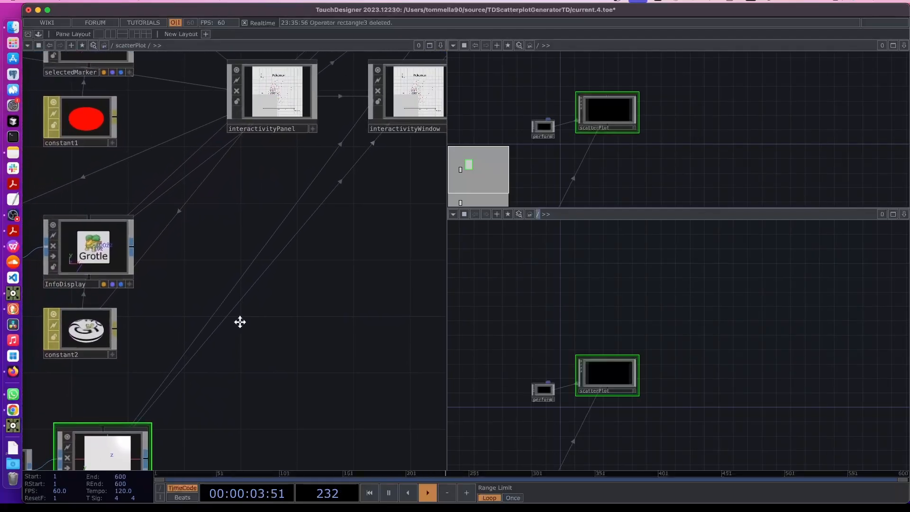
{"action": "left_click_drag", "start_coordinate": [240, 321], "coordinate": [339, 260]}
{"action": "left_click_drag", "start_coordinate": [64, 359], "coordinate": [173, 345]}
{"action": "left_click", "coordinate": [112, 400]}
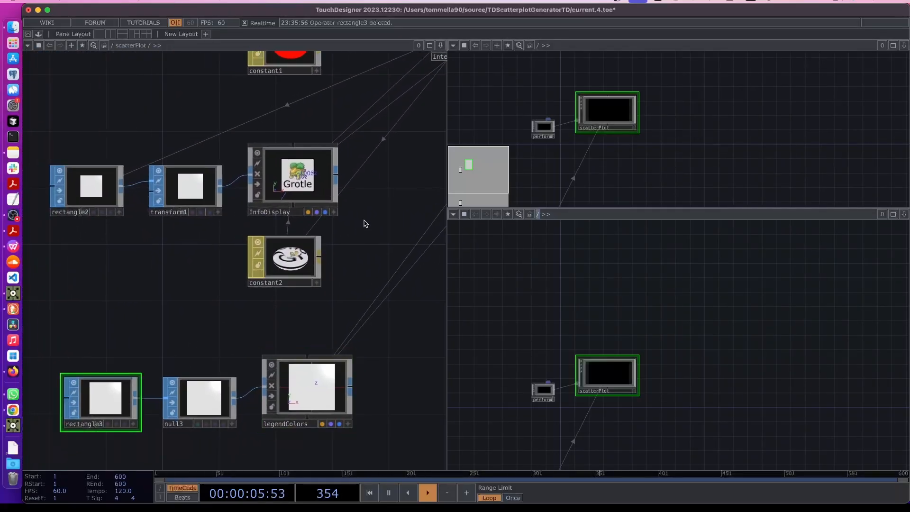
{"action": "left_click_drag", "start_coordinate": [363, 220], "coordinate": [197, 392]}
{"action": "key", "text": "p"}
{"action": "left_click_drag", "start_coordinate": [294, 373], "coordinate": [181, 393]}
{"action": "scroll", "coordinate": [203, 280], "scroll_direction": "up", "scroll_amount": 5}
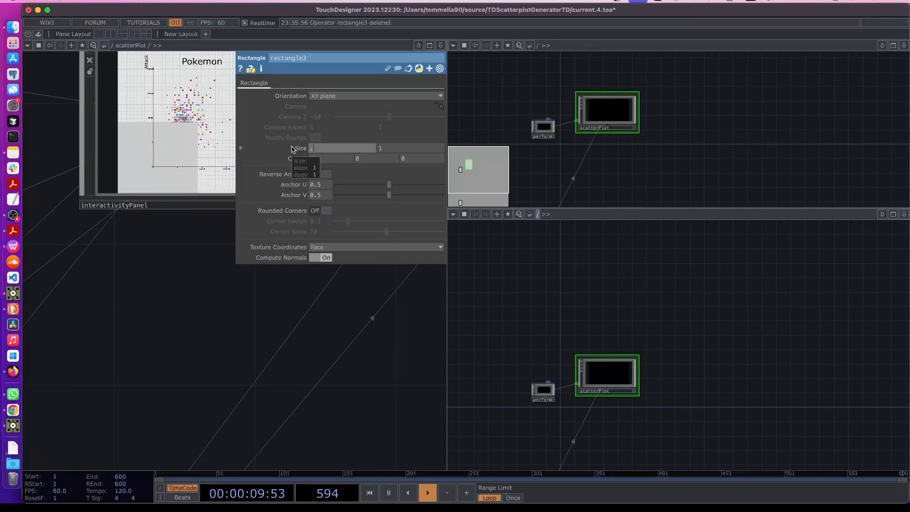
Set rectangle3's Size to .04 by .04
{"action": "left_click", "coordinate": [395, 147]}
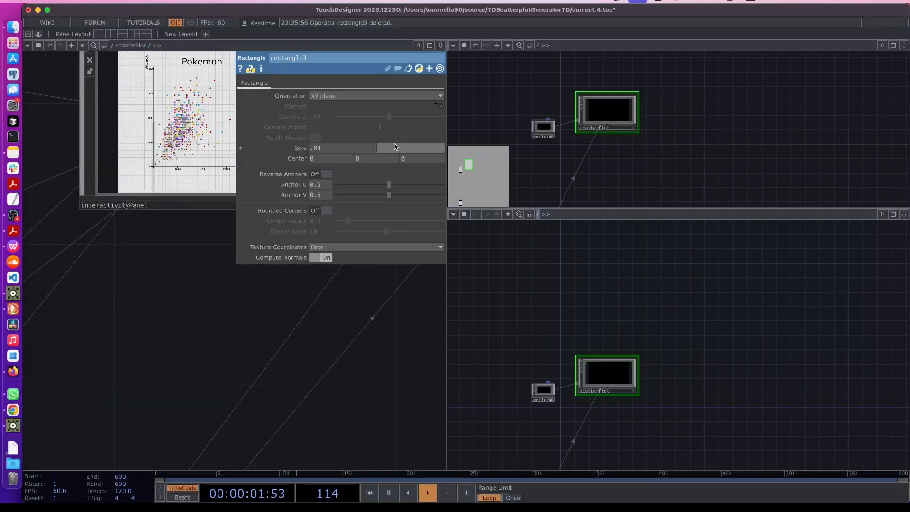
{"action": "key", "text": "Return"}
{"action": "scroll", "coordinate": [142, 270], "scroll_direction": "up", "scroll_amount": 5}
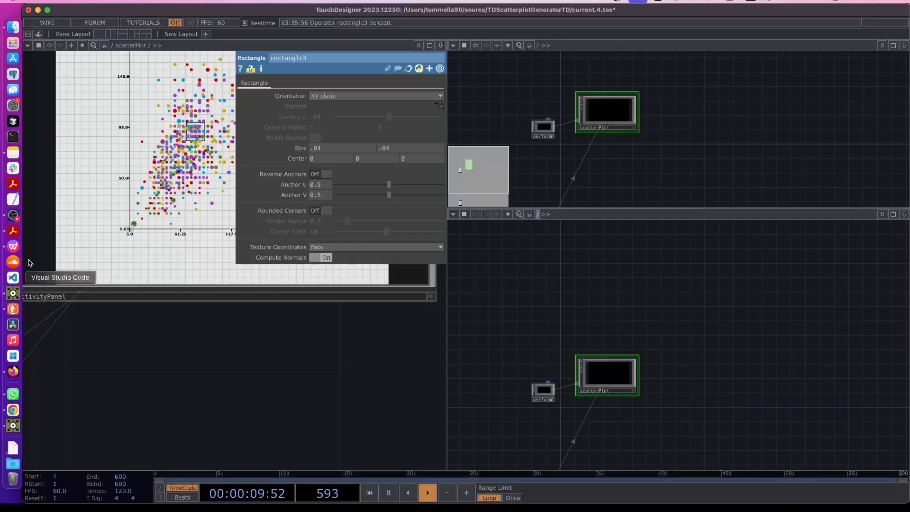
{"action": "left_click", "coordinate": [14, 216]}
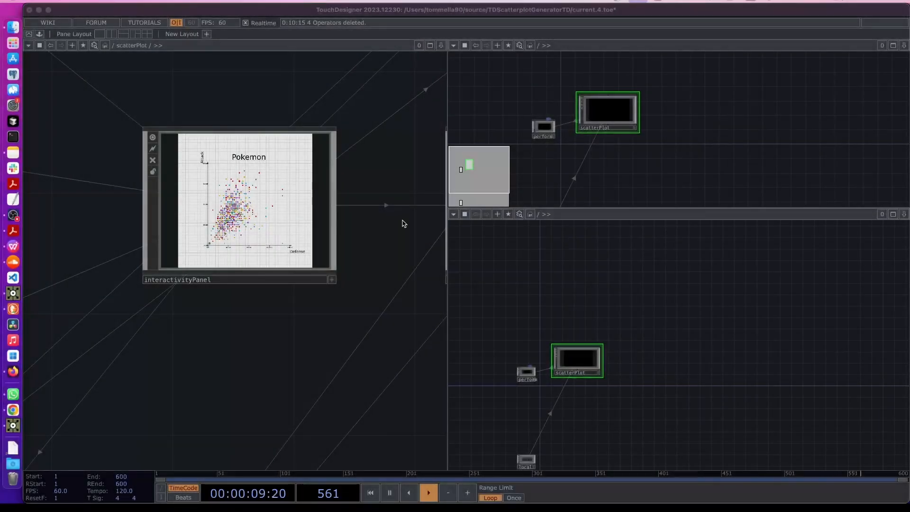
Bring legendColors back into view and open its Instance parameters
{"action": "scroll", "coordinate": [236, 187], "scroll_direction": "up", "scroll_amount": 1}
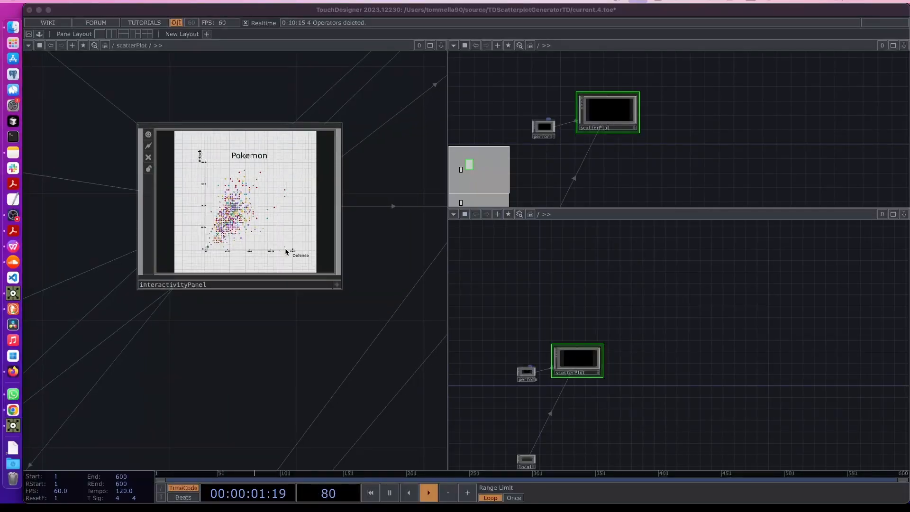
{"action": "scroll", "coordinate": [229, 222], "scroll_direction": "up", "scroll_amount": 6}
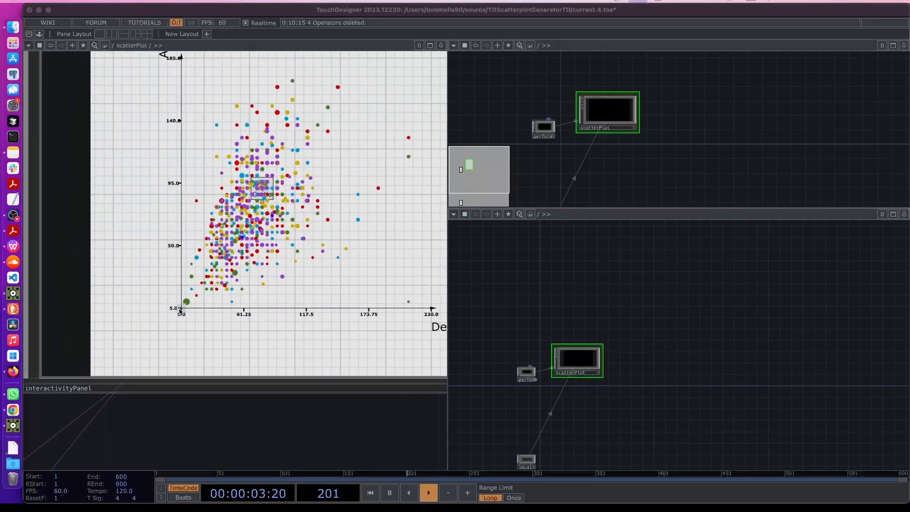
{"action": "scroll", "coordinate": [179, 310], "scroll_direction": "down", "scroll_amount": 10}
{"action": "left_click_drag", "start_coordinate": [213, 322], "coordinate": [367, 195]}
{"action": "left_click_drag", "start_coordinate": [259, 396], "coordinate": [260, 268]}
{"action": "key", "text": "p"}
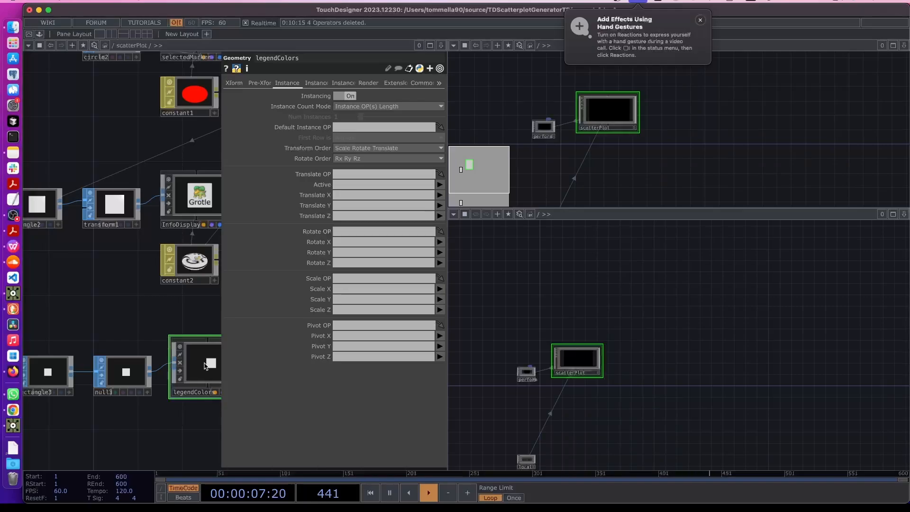
Close legendColors' parameters and inspect the Pokemon scatter plot in interactivityPanel
{"action": "key", "text": "p"}
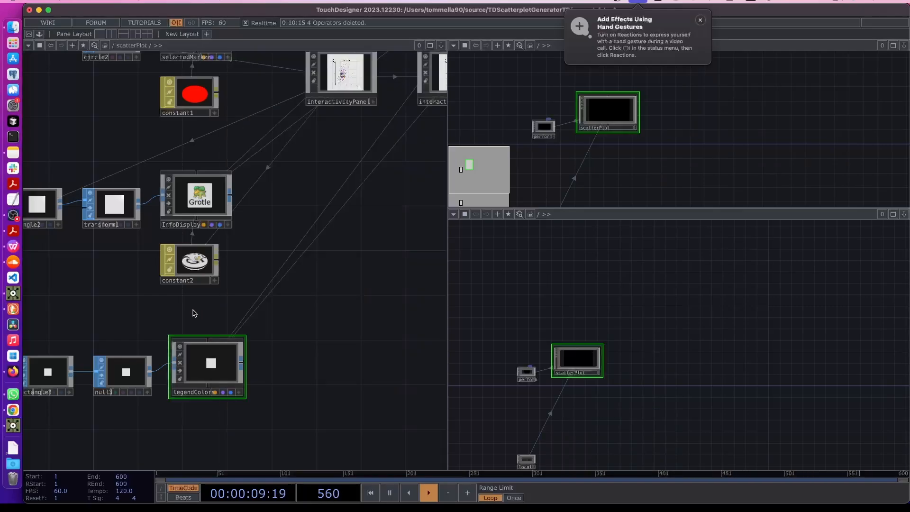
{"action": "scroll", "coordinate": [245, 259], "scroll_direction": "up", "scroll_amount": 2}
{"action": "left_click_drag", "start_coordinate": [331, 155], "coordinate": [177, 422]}
{"action": "scroll", "coordinate": [212, 272], "scroll_direction": "up", "scroll_amount": 10}
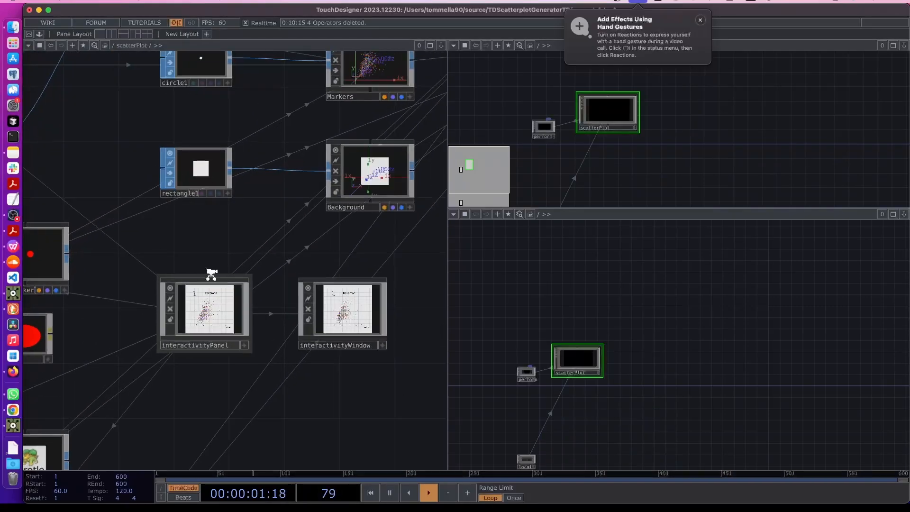
{"action": "left_click_drag", "start_coordinate": [393, 391], "coordinate": [395, 322]}
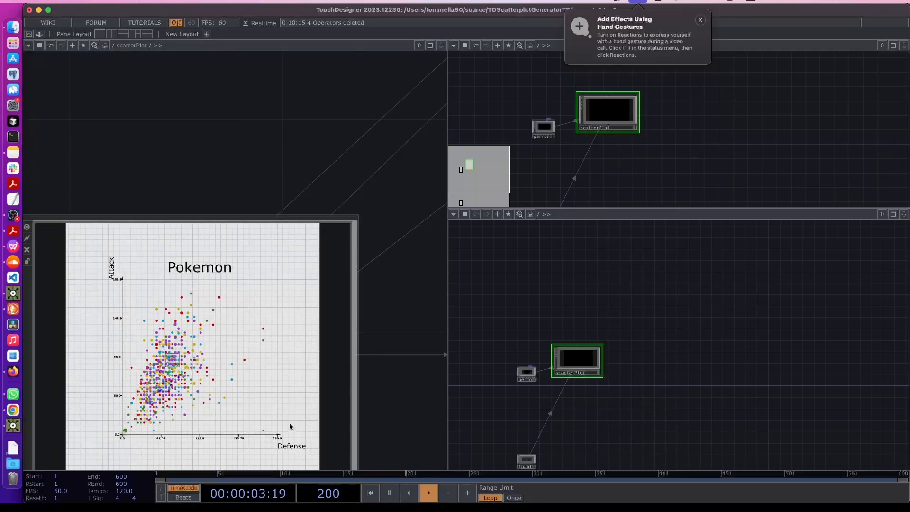
{"action": "scroll", "coordinate": [290, 306], "scroll_direction": "down", "scroll_amount": 1}
{"action": "scroll", "coordinate": [290, 305], "scroll_direction": "down", "scroll_amount": 5}
{"action": "scroll", "coordinate": [207, 382], "scroll_direction": "up", "scroll_amount": 2}
{"action": "scroll", "coordinate": [294, 243], "scroll_direction": "up", "scroll_amount": 3}
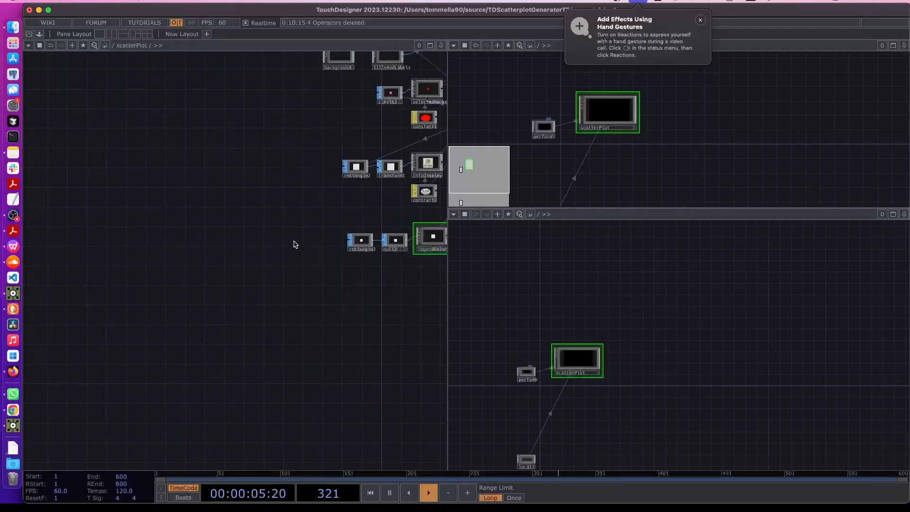
{"action": "left_click_drag", "start_coordinate": [294, 244], "coordinate": [253, 318]}
{"action": "scroll", "coordinate": [250, 319], "scroll_direction": "up", "scroll_amount": 3}
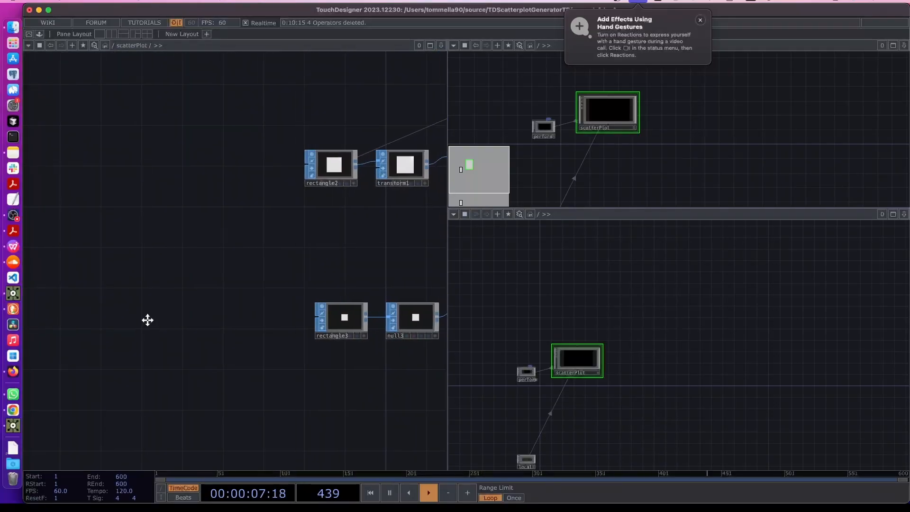
{"action": "scroll", "coordinate": [151, 317], "scroll_direction": "left", "scroll_amount": 2}
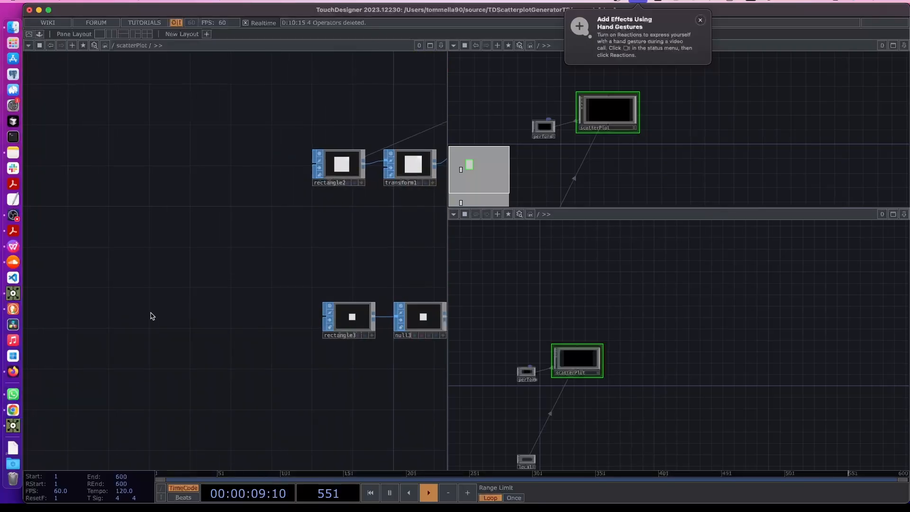
Place a Pattern CHOP, pattern1, and copy-paste it as pattern2
{"action": "key", "text": "Tab"}
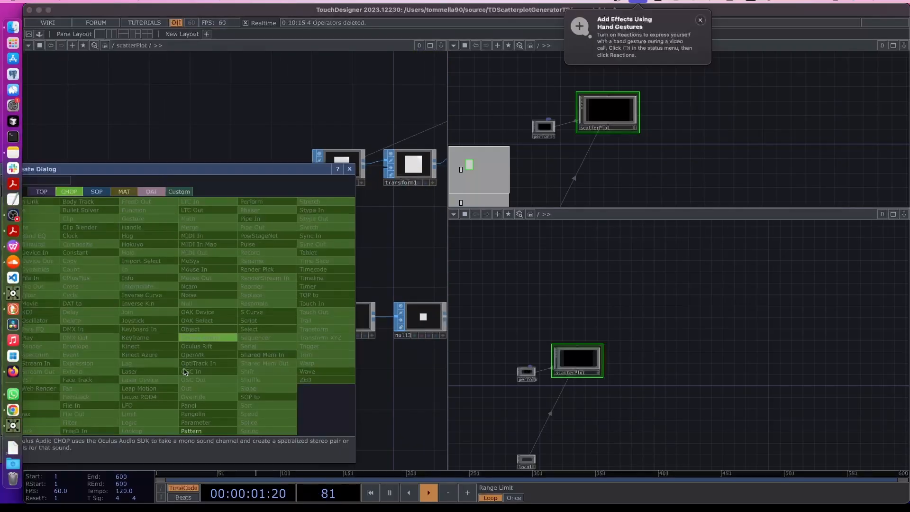
{"action": "left_click", "coordinate": [191, 431]}
{"action": "left_click", "coordinate": [188, 312]}
{"action": "key", "text": "ctrl+c"}
{"action": "key", "text": "ctrl+v"}
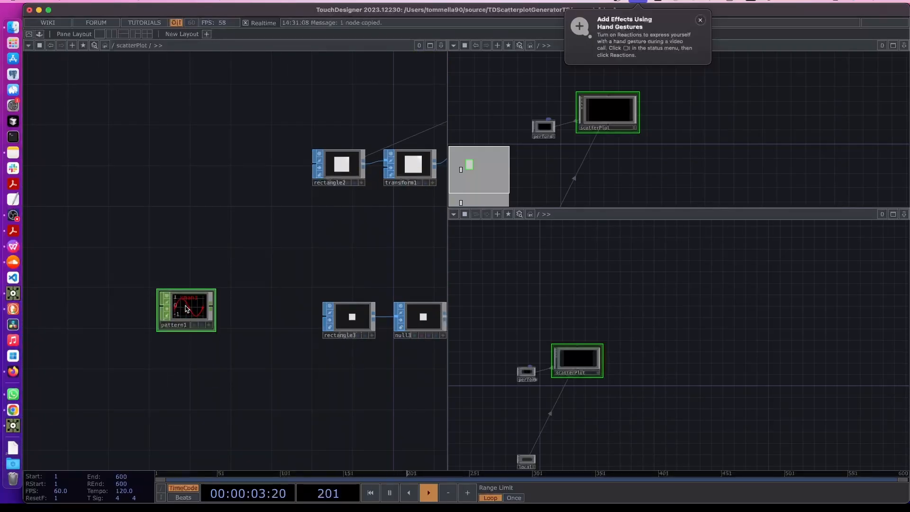
Set pattern1's Type to Ramp and pattern2's Type to Constant
{"action": "left_click", "coordinate": [190, 311]}
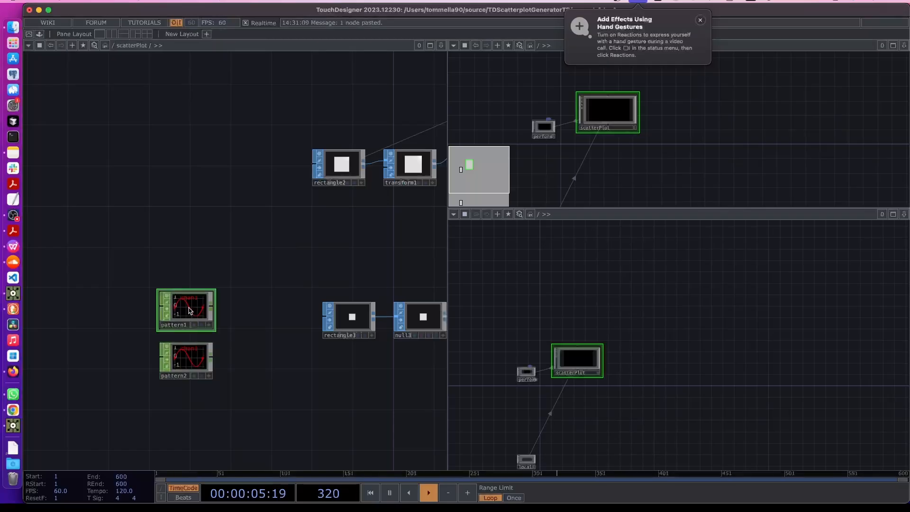
{"action": "key", "text": "p"}
{"action": "left_click", "coordinate": [319, 97]}
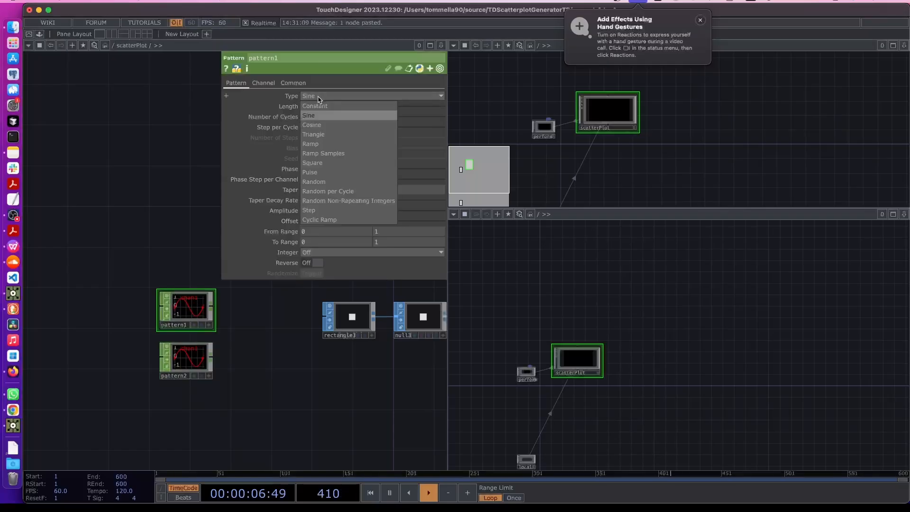
{"action": "left_click", "coordinate": [311, 143]}
{"action": "left_click", "coordinate": [204, 353]}
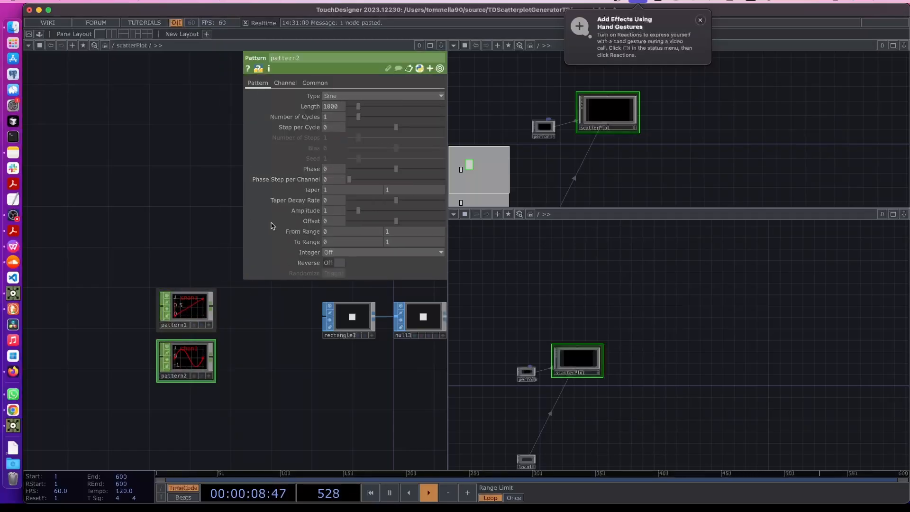
{"action": "left_click", "coordinate": [338, 96]}
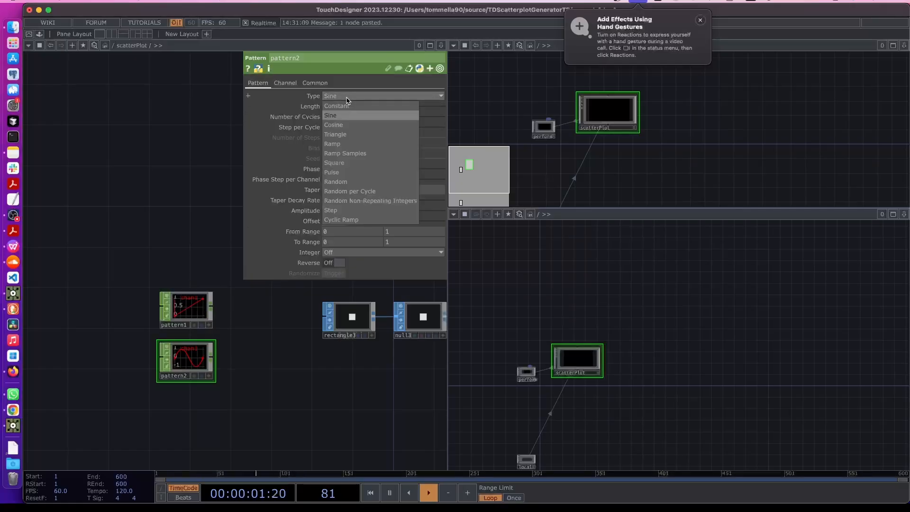
{"action": "left_click", "coordinate": [352, 107]}
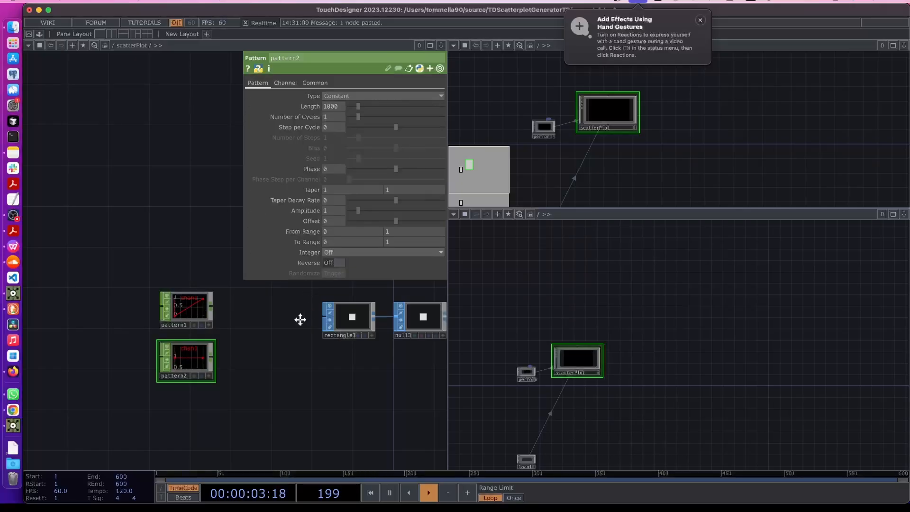
Close the parameters and view the whole Attack-vs-Defense scatter plot
{"action": "left_click_drag", "start_coordinate": [300, 319], "coordinate": [155, 320]}
{"action": "key", "text": "p"}
{"action": "left_click_drag", "start_coordinate": [371, 219], "coordinate": [109, 211]}
{"action": "left_click_drag", "start_coordinate": [264, 281], "coordinate": [205, 492]}
{"action": "scroll", "coordinate": [163, 233], "scroll_direction": "up", "scroll_amount": 10}
{"action": "left_click_drag", "start_coordinate": [165, 437], "coordinate": [251, 427]}
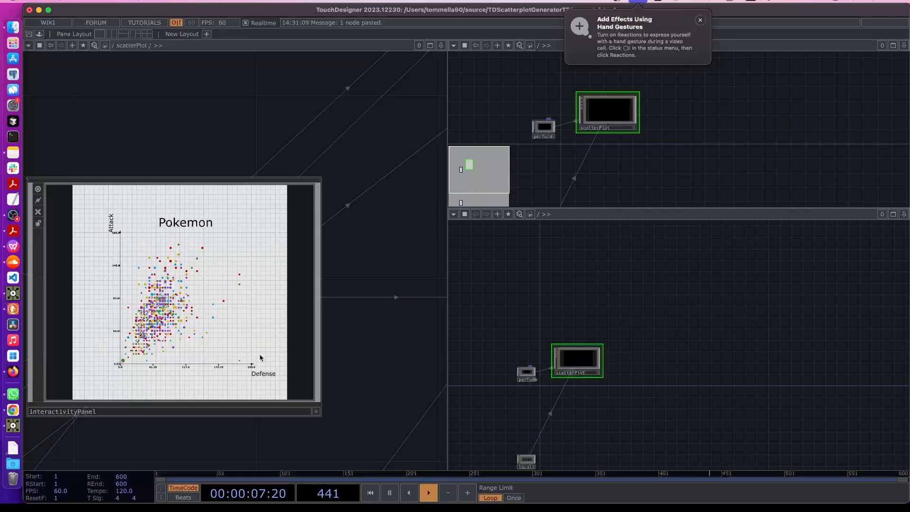
Pan back to the pattern CHOPs and open pattern1's parameters
{"action": "scroll", "coordinate": [260, 354], "scroll_direction": "left", "scroll_amount": 10}
{"action": "scroll", "coordinate": [260, 354], "scroll_direction": "down", "scroll_amount": 4}
{"action": "scroll", "coordinate": [189, 356], "scroll_direction": "left", "scroll_amount": 10}
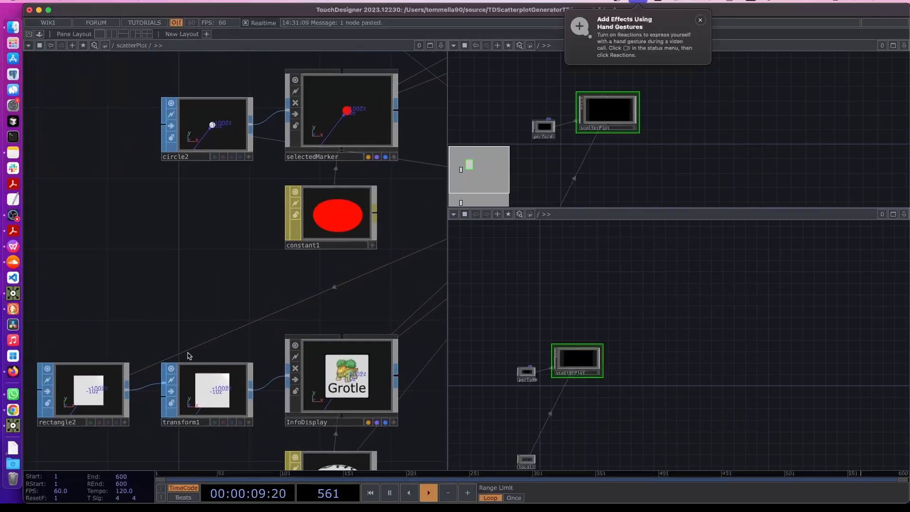
{"action": "scroll", "coordinate": [374, 258], "scroll_direction": "down", "scroll_amount": 5}
{"action": "scroll", "coordinate": [302, 252], "scroll_direction": "left", "scroll_amount": 3}
{"action": "scroll", "coordinate": [301, 252], "scroll_direction": "down", "scroll_amount": 3}
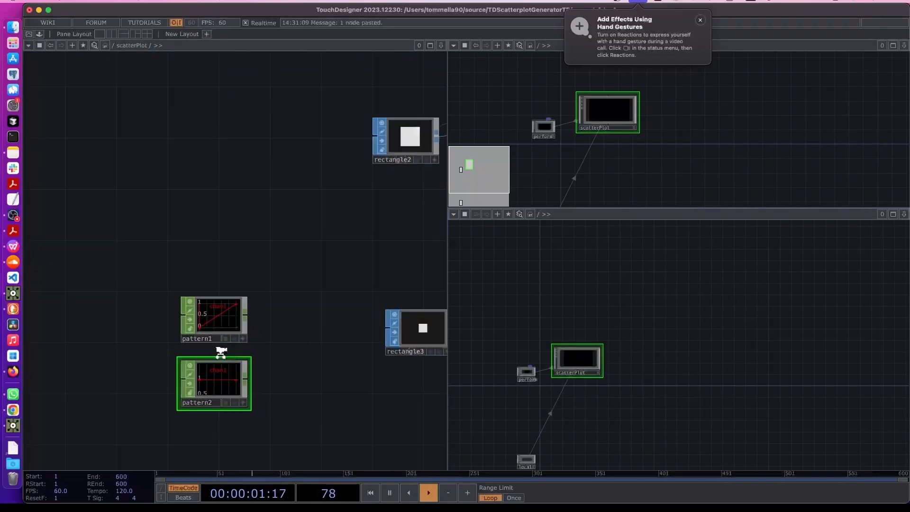
{"action": "scroll", "coordinate": [235, 393], "scroll_direction": "up", "scroll_amount": 5}
{"action": "left_click_drag", "start_coordinate": [310, 343], "coordinate": [199, 317]}
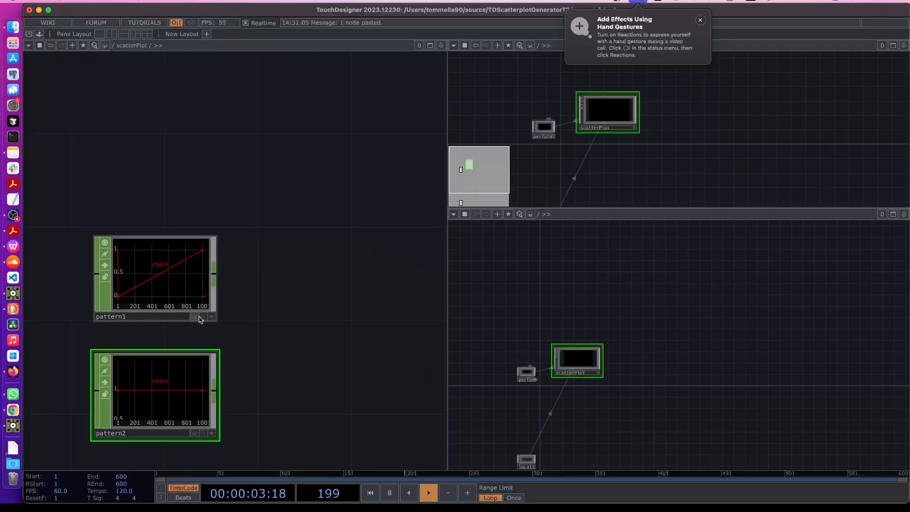
{"action": "scroll", "coordinate": [213, 320], "scroll_direction": "down", "scroll_amount": 5}
{"action": "left_click_drag", "start_coordinate": [284, 350], "coordinate": [245, 349]}
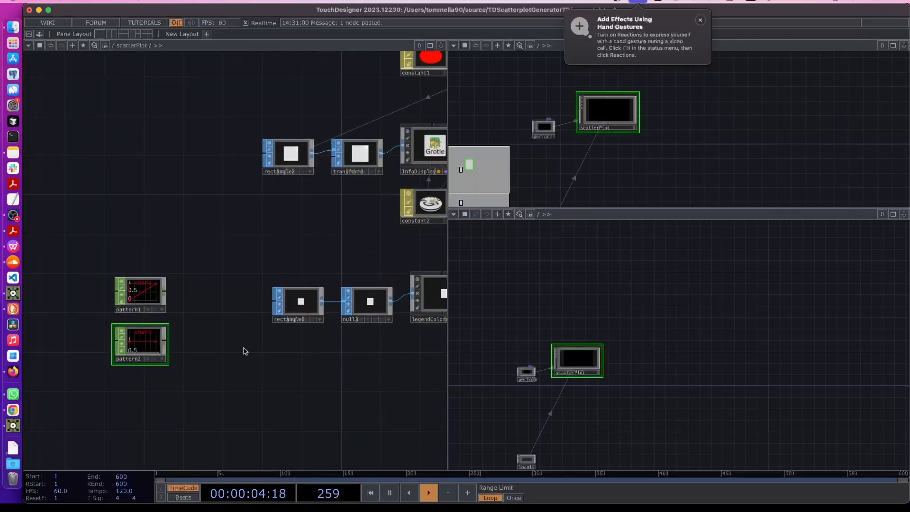
{"action": "left_click", "coordinate": [117, 311]}
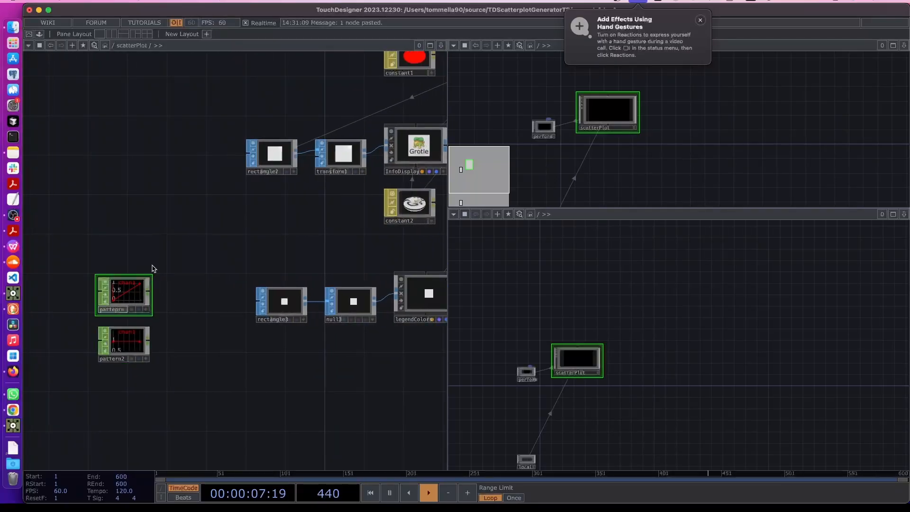
{"action": "scroll", "coordinate": [67, 329], "scroll_direction": "up", "scroll_amount": 5}
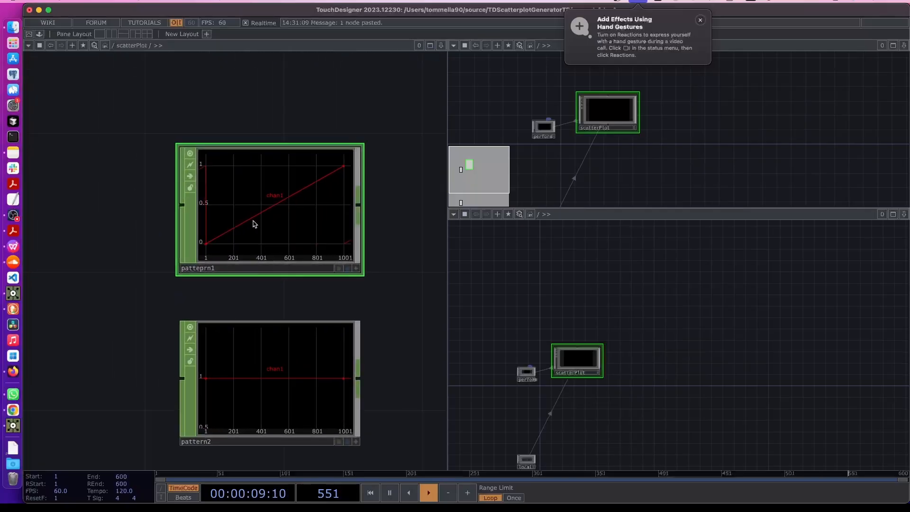
{"action": "key", "text": "p"}
Set the Channel Names: pattern1 to yPos and pattern2 to xPos
{"action": "left_click", "coordinate": [285, 83]}
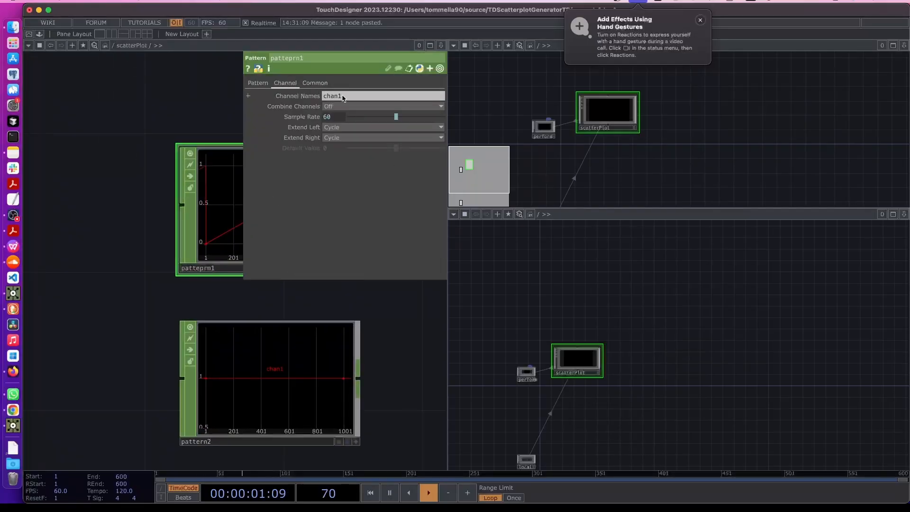
{"action": "left_click", "coordinate": [339, 96]}
{"action": "type", "text": "yPos"}
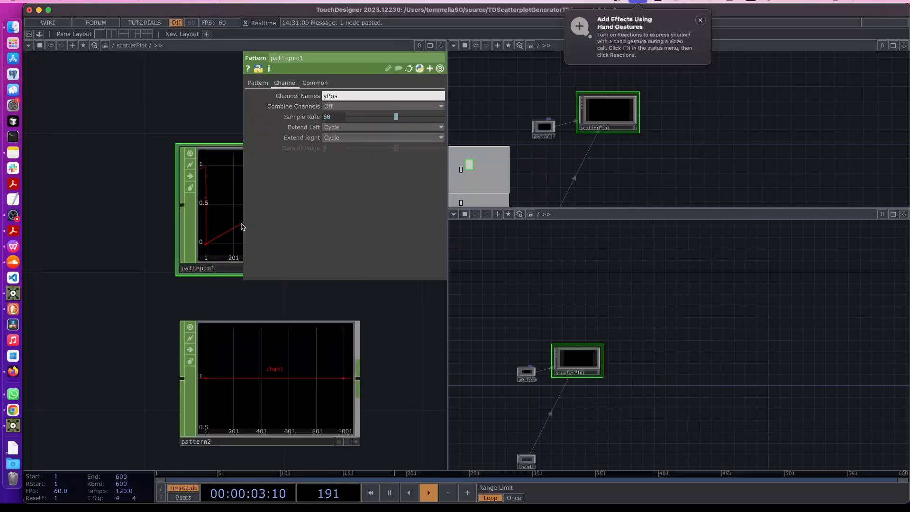
{"action": "left_click", "coordinate": [258, 377]}
{"action": "left_click", "coordinate": [285, 83]}
{"action": "left_click", "coordinate": [338, 96]}
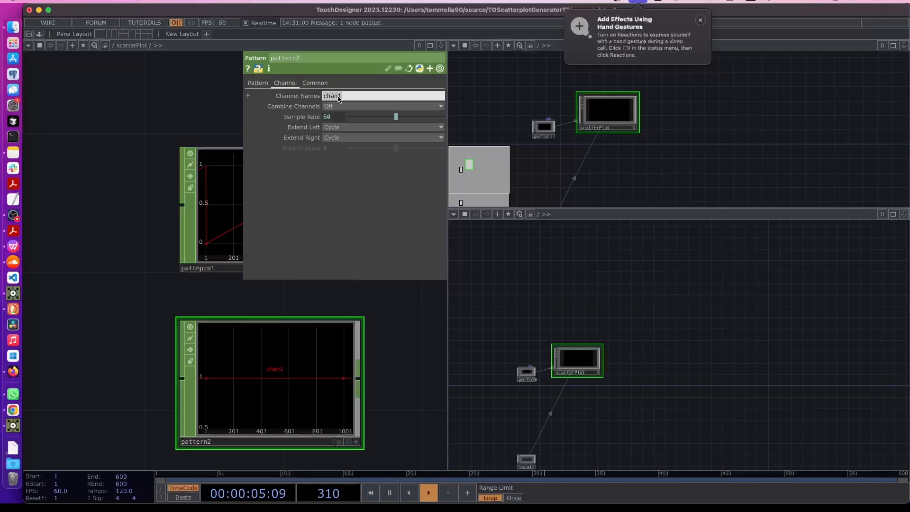
{"action": "type", "text": "xPos"}
{"action": "left_click", "coordinate": [383, 310]}
{"action": "key", "text": "p"}
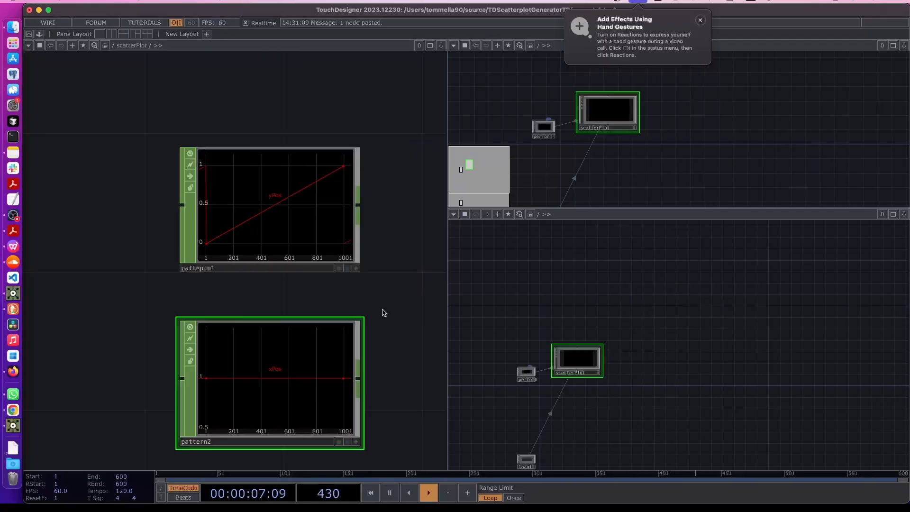
Open the CHOP operator chooser filtered by 'mer' to find Merge
{"action": "scroll", "coordinate": [383, 310], "scroll_direction": "down", "scroll_amount": 3}
{"action": "scroll", "coordinate": [383, 310], "scroll_direction": "down", "scroll_amount": 2}
{"action": "key", "text": "Tab"}
{"action": "key", "text": "Escape"}
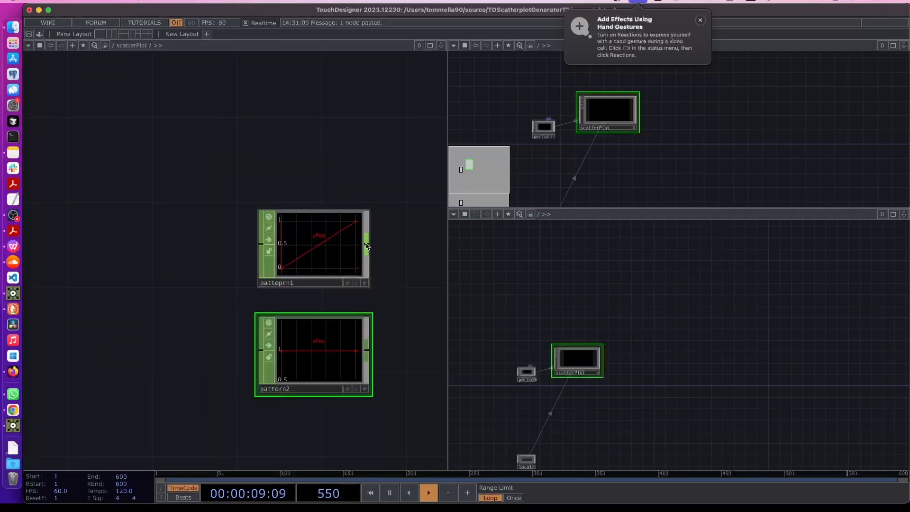
{"action": "key", "text": "Tab"}
{"action": "type", "text": "mer"}
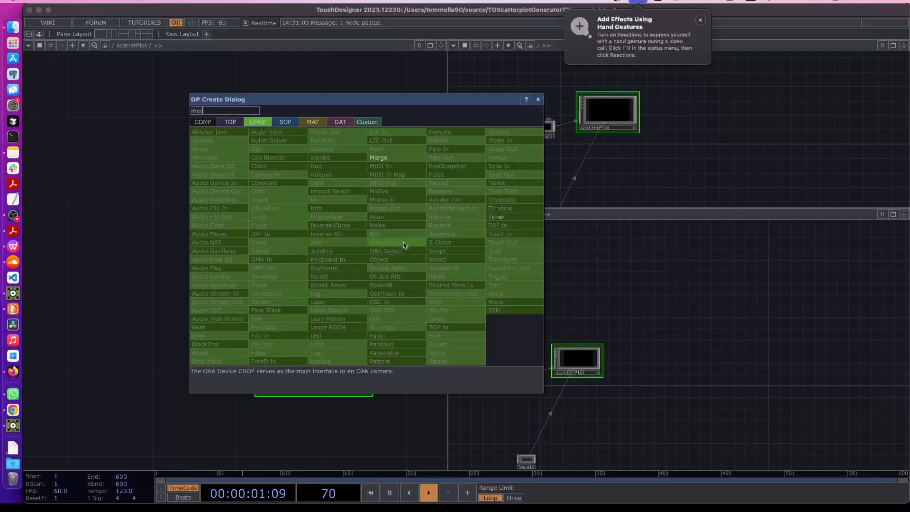
Place a Merge CHOP, merge2, after pattern1 and arrange it with both patterns
{"action": "left_click", "coordinate": [381, 157]}
{"action": "left_click", "coordinate": [421, 293]}
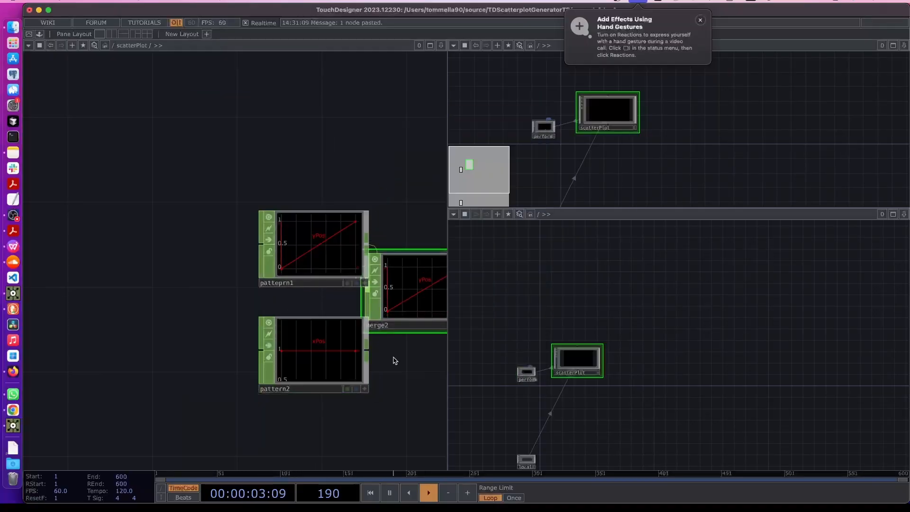
{"action": "left_click_drag", "start_coordinate": [392, 364], "coordinate": [340, 189]}
{"action": "scroll", "coordinate": [296, 324], "scroll_direction": "down", "scroll_amount": 5}
{"action": "left_click_drag", "start_coordinate": [332, 265], "coordinate": [230, 308]}
{"action": "left_click_drag", "start_coordinate": [230, 223], "coordinate": [245, 221]}
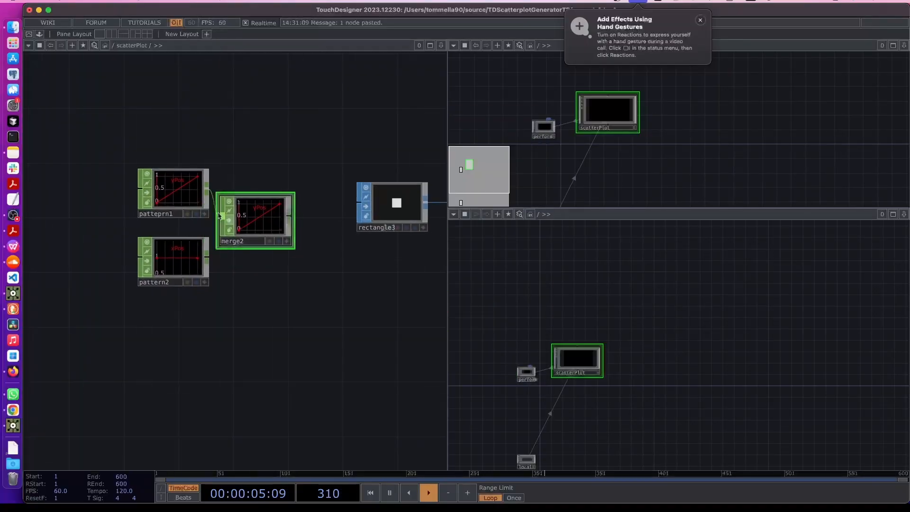
{"action": "left_click_drag", "start_coordinate": [96, 159], "coordinate": [244, 274]}
{"action": "left_click_drag", "start_coordinate": [256, 234], "coordinate": [177, 232]}
Wire pattern2 into merge2 and append a Null CHOP, null4
{"action": "left_click", "coordinate": [165, 277]}
{"action": "left_click_drag", "start_coordinate": [125, 258], "coordinate": [140, 219]}
{"action": "right_click", "coordinate": [211, 218]}
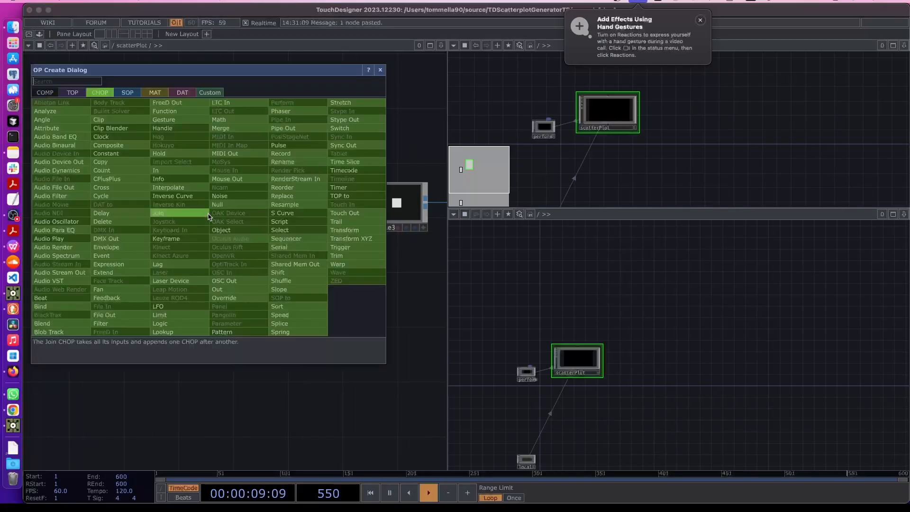
{"action": "left_click", "coordinate": [217, 206]}
{"action": "left_click", "coordinate": [272, 219]}
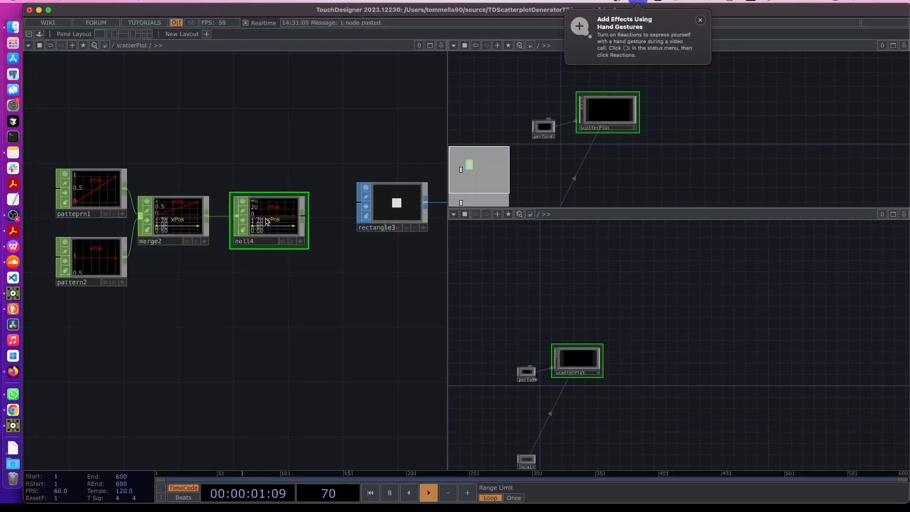
Open pattern1's Pattern parameter page and dismiss the hand-gestures notification
{"action": "left_click", "coordinate": [94, 184]}
{"action": "key", "text": "p"}
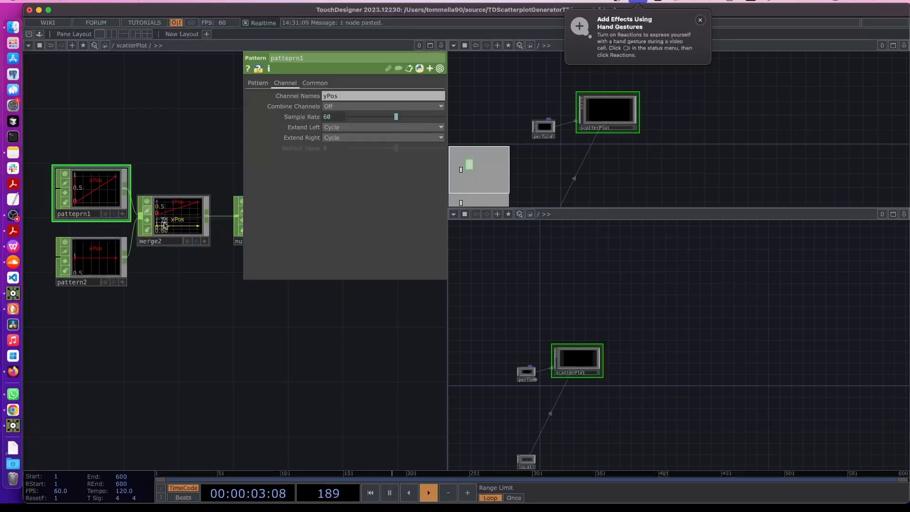
{"action": "left_click_drag", "start_coordinate": [215, 319], "coordinate": [258, 345]}
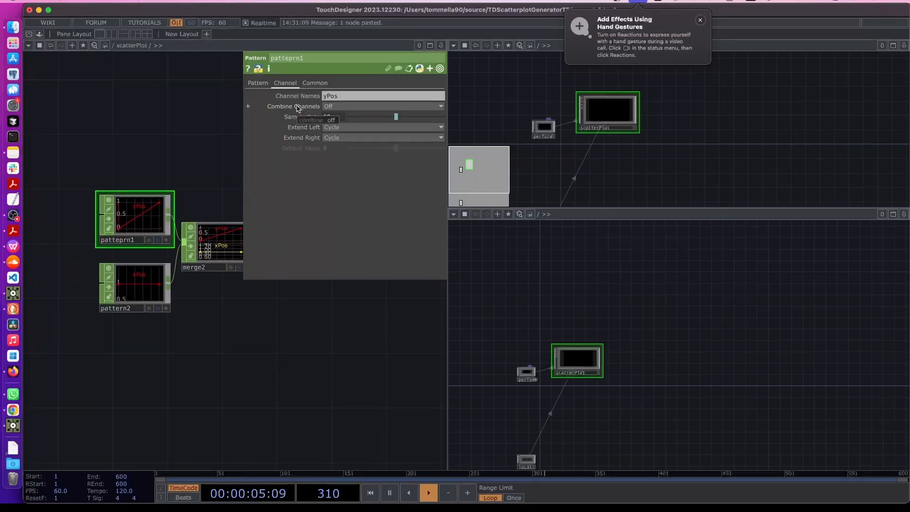
{"action": "left_click", "coordinate": [257, 83]}
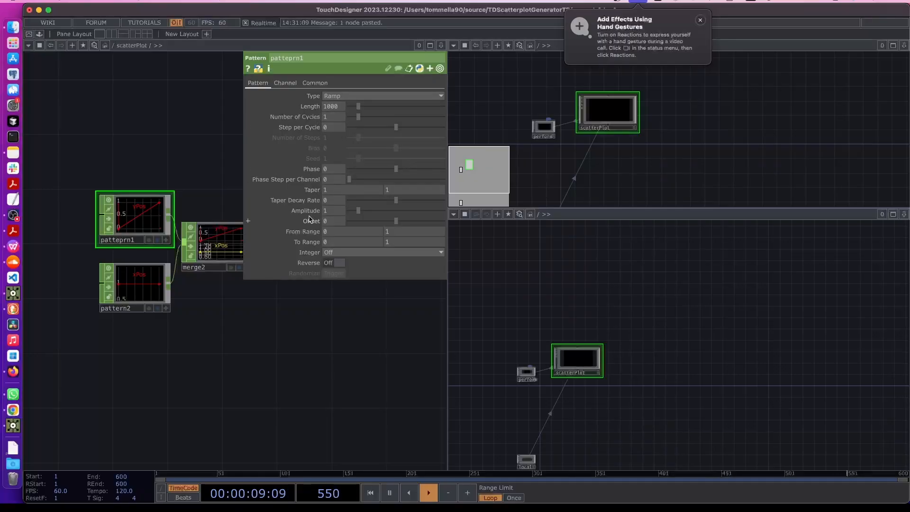
{"action": "left_click", "coordinate": [701, 20]}
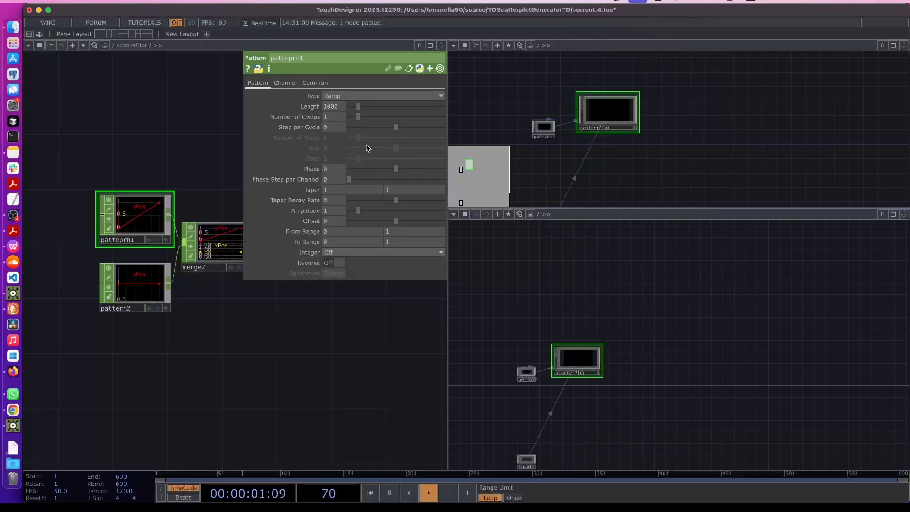
{"action": "scroll", "coordinate": [314, 340], "scroll_direction": "up", "scroll_amount": 5}
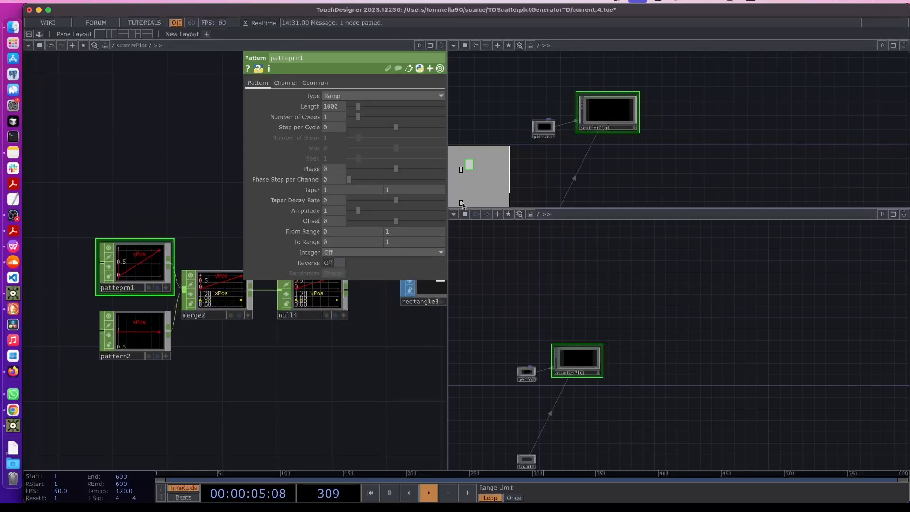
Open the scatterPlot component's network and frame its nodes, undoing an accidental move of merge2
{"action": "left_click_drag", "start_coordinate": [363, 327], "coordinate": [349, 345]}
{"action": "key", "text": "p"}
{"action": "scroll", "coordinate": [370, 230], "scroll_direction": "right", "scroll_amount": 5}
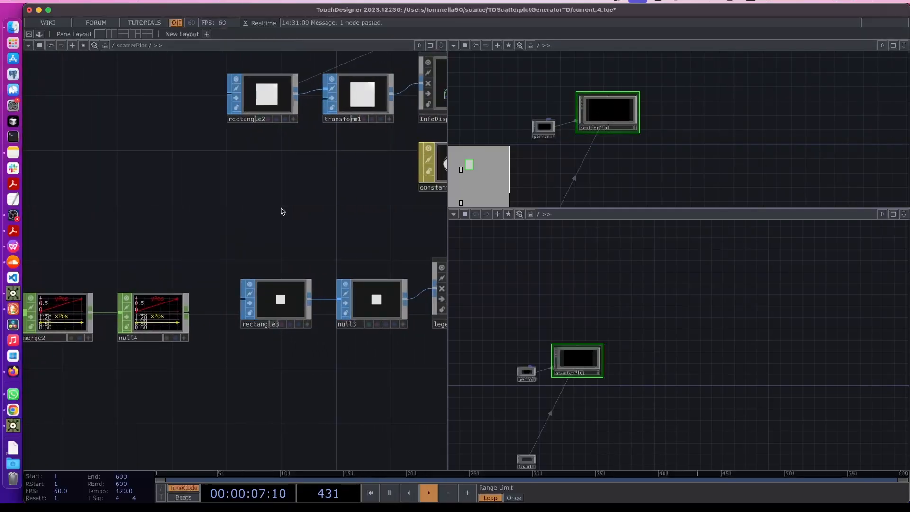
{"action": "double_click", "coordinate": [611, 116]}
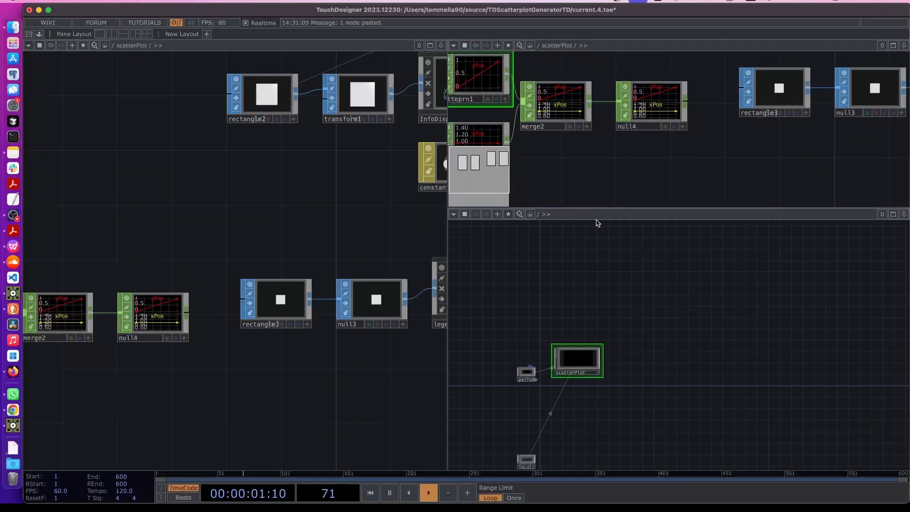
{"action": "left_click_drag", "start_coordinate": [597, 208], "coordinate": [599, 277]}
{"action": "left_click_drag", "start_coordinate": [580, 196], "coordinate": [609, 237]}
{"action": "key", "text": "super+z"}
{"action": "scroll", "coordinate": [619, 134], "scroll_direction": "down", "scroll_amount": 5}
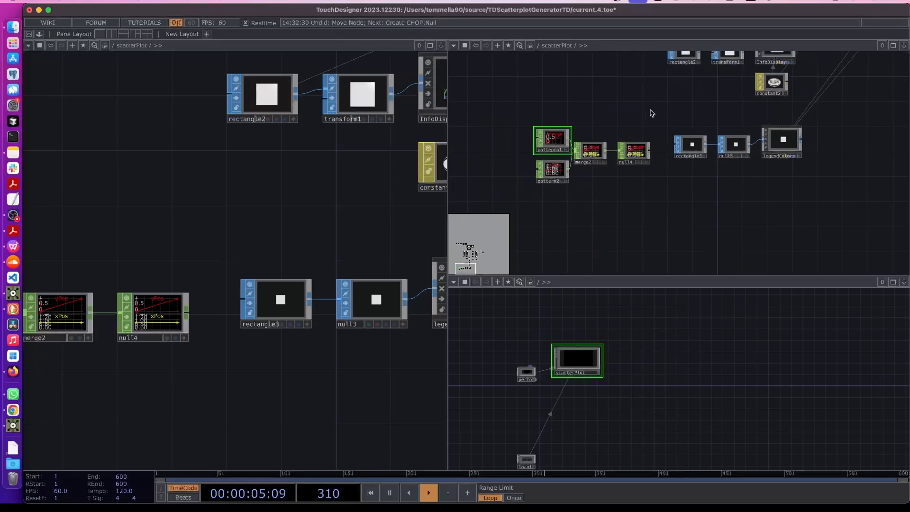
{"action": "left_click_drag", "start_coordinate": [651, 114], "coordinate": [650, 152]}
{"action": "left_click_drag", "start_coordinate": [630, 81], "coordinate": [627, 148]}
{"action": "left_click_drag", "start_coordinate": [620, 100], "coordinate": [573, 212]}
{"action": "scroll", "coordinate": [584, 125], "scroll_direction": "up", "scroll_amount": 4}
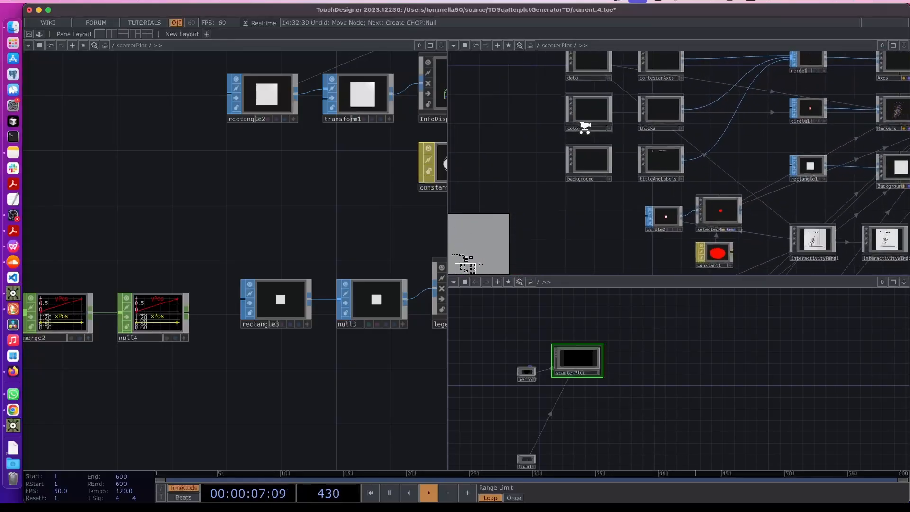
Enter the color component and inspect the colors null's parameters
{"action": "left_click", "coordinate": [592, 112]}
{"action": "key", "text": "i"}
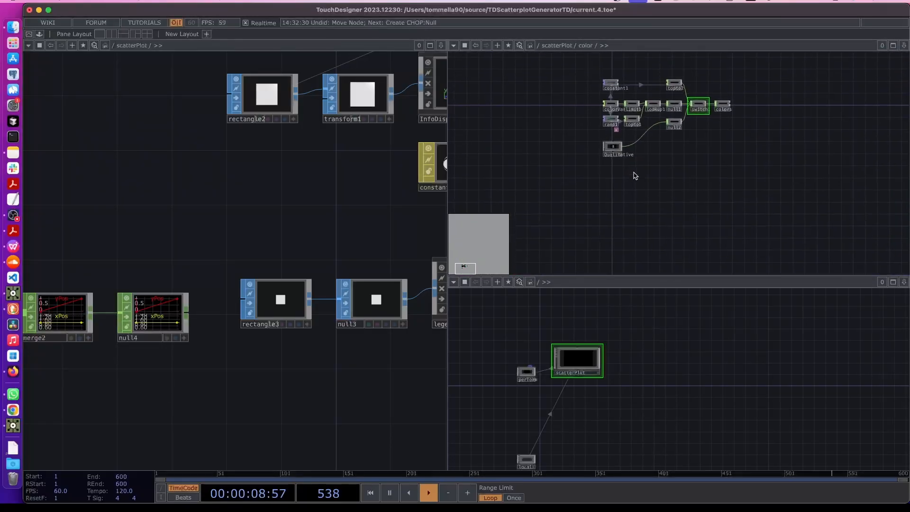
{"action": "scroll", "coordinate": [671, 97], "scroll_direction": "up", "scroll_amount": 5}
{"action": "scroll", "coordinate": [739, 152], "scroll_direction": "up", "scroll_amount": 6}
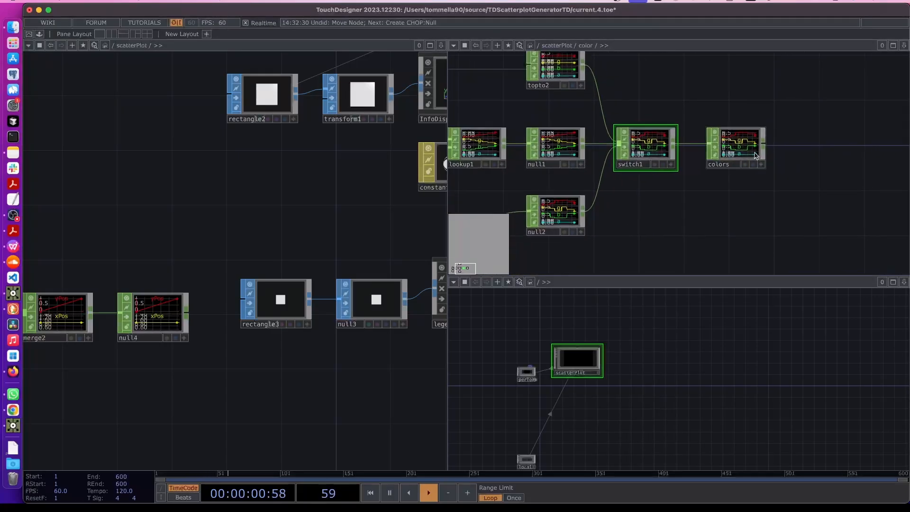
{"action": "left_click", "coordinate": [720, 154]}
{"action": "key", "text": "p"}
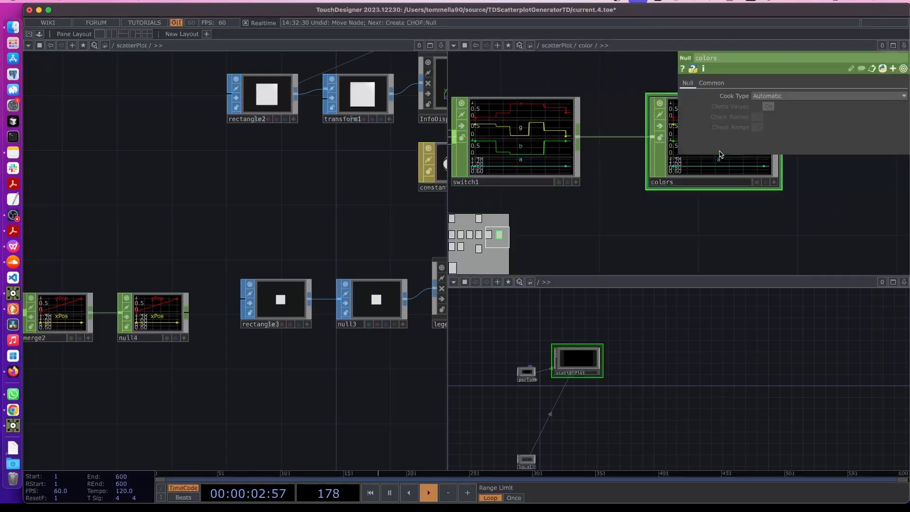
{"action": "scroll", "coordinate": [728, 159], "scroll_direction": "up", "scroll_amount": 2}
{"action": "scroll", "coordinate": [678, 217], "scroll_direction": "down", "scroll_amount": 10}
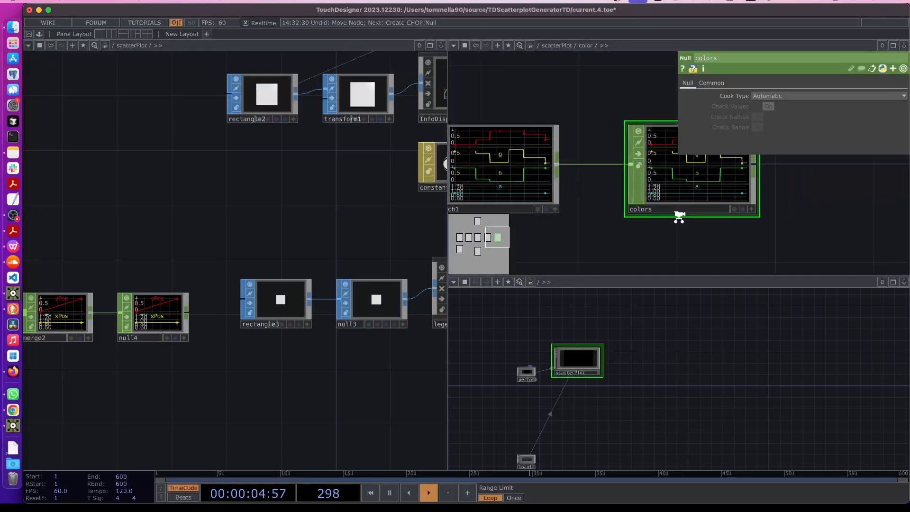
{"action": "key", "text": "p"}
{"action": "left_click_drag", "start_coordinate": [573, 246], "coordinate": [695, 177]}
{"action": "left_click_drag", "start_coordinate": [509, 219], "coordinate": [650, 187]}
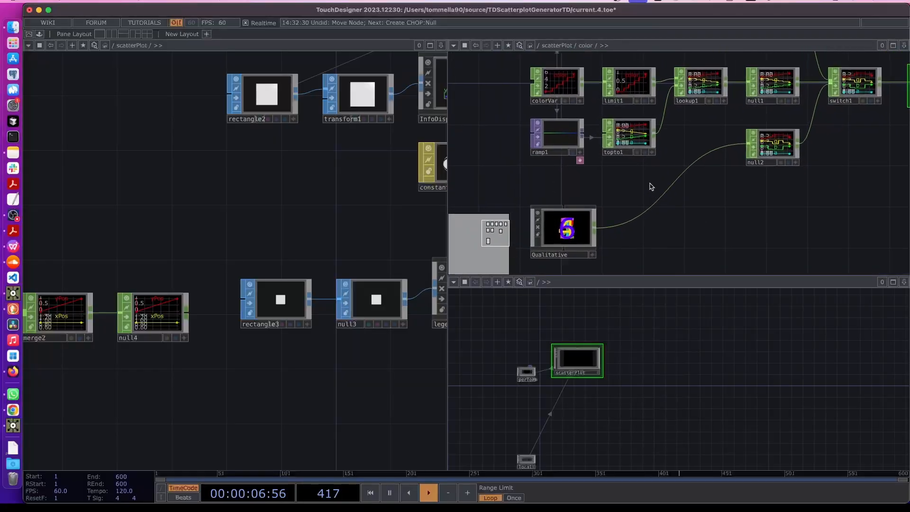
{"action": "left_click_drag", "start_coordinate": [535, 177], "coordinate": [585, 147]}
Enter the Qualitative component and zoom in on select2 listing category values 1-4
{"action": "left_click", "coordinate": [595, 190]}
{"action": "key", "text": "i"}
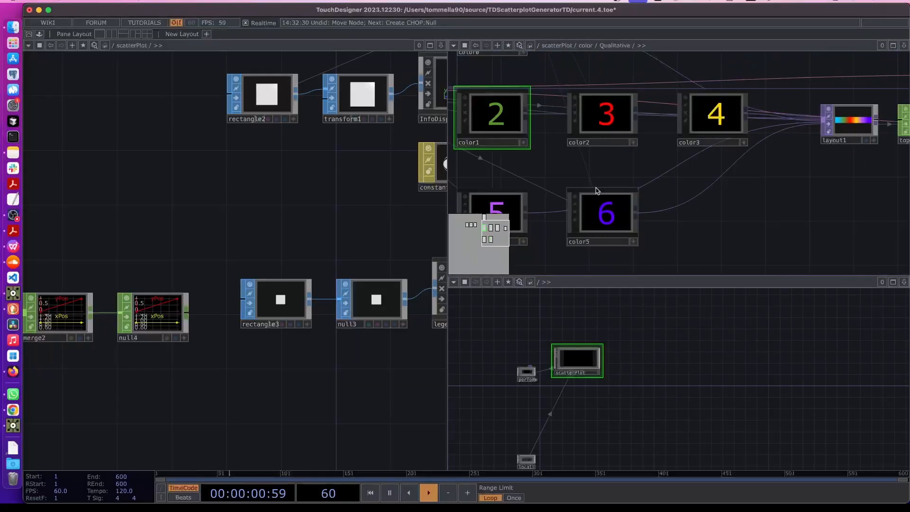
{"action": "scroll", "coordinate": [596, 189], "scroll_direction": "down", "scroll_amount": 3}
{"action": "scroll", "coordinate": [596, 189], "scroll_direction": "down", "scroll_amount": 2}
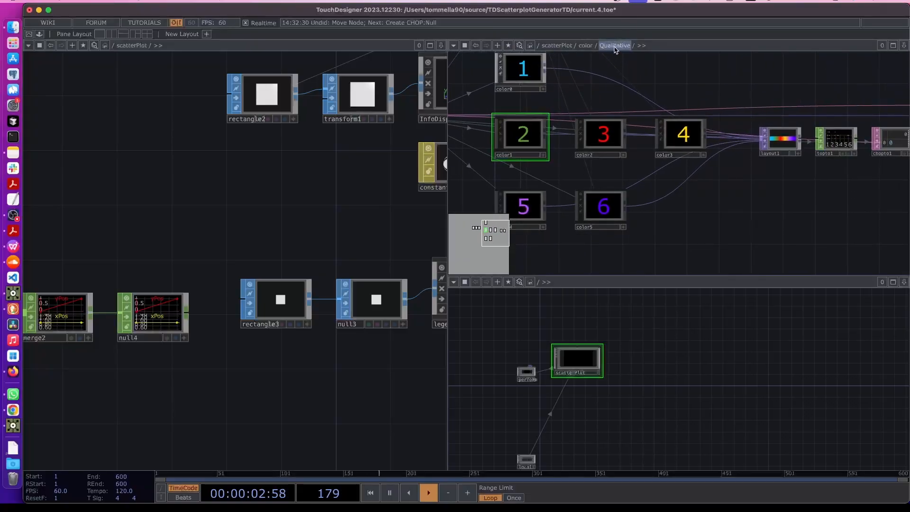
{"action": "scroll", "coordinate": [634, 185], "scroll_direction": "down", "scroll_amount": 2}
{"action": "scroll", "coordinate": [633, 195], "scroll_direction": "right", "scroll_amount": 5}
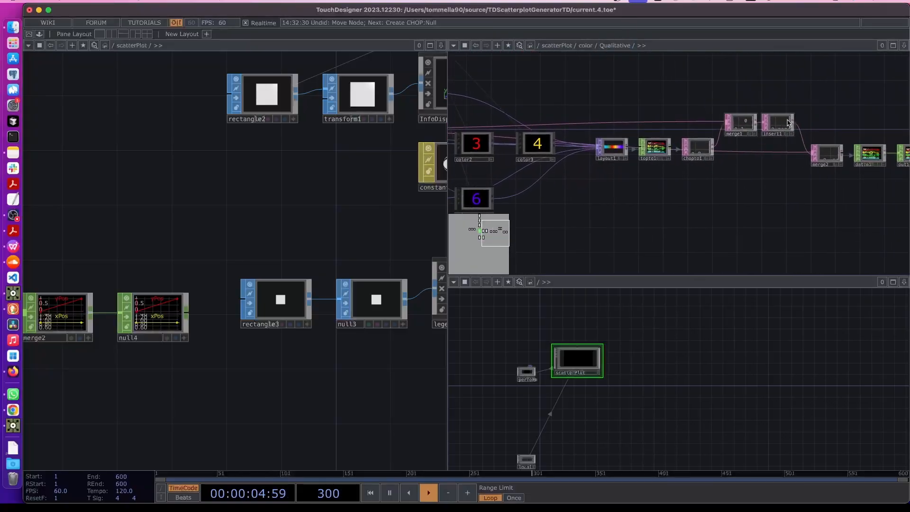
{"action": "scroll", "coordinate": [791, 122], "scroll_direction": "up", "scroll_amount": 1}
{"action": "left_click_drag", "start_coordinate": [825, 192], "coordinate": [902, 192]}
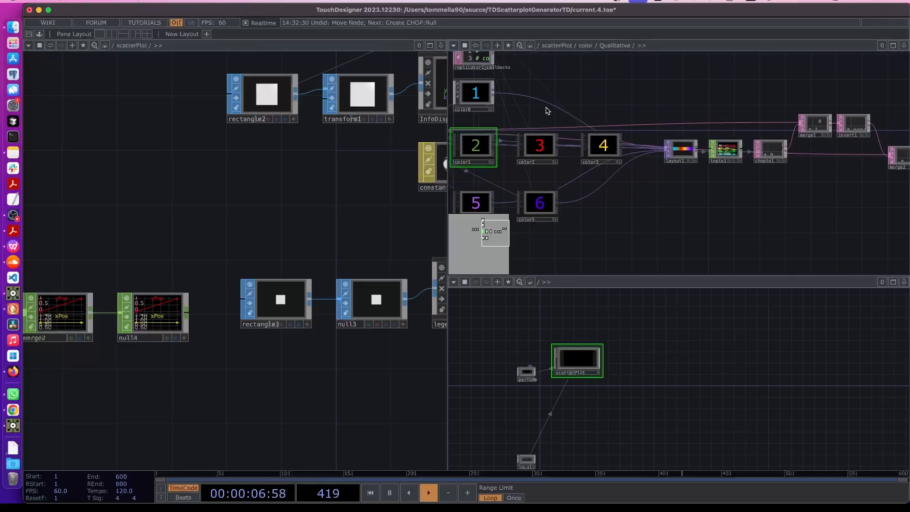
{"action": "scroll", "coordinate": [547, 110], "scroll_direction": "left", "scroll_amount": 7}
{"action": "scroll", "coordinate": [590, 142], "scroll_direction": "up", "scroll_amount": 5}
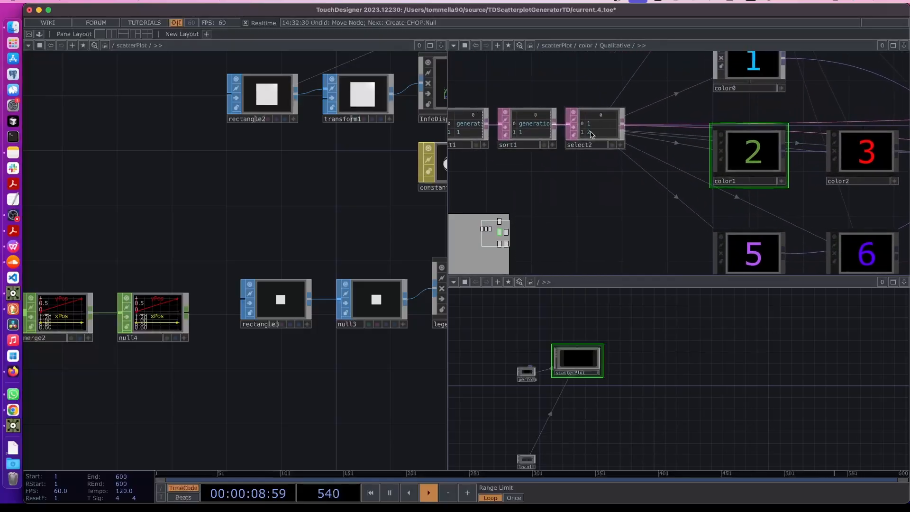
{"action": "scroll", "coordinate": [591, 134], "scroll_direction": "up", "scroll_amount": 6}
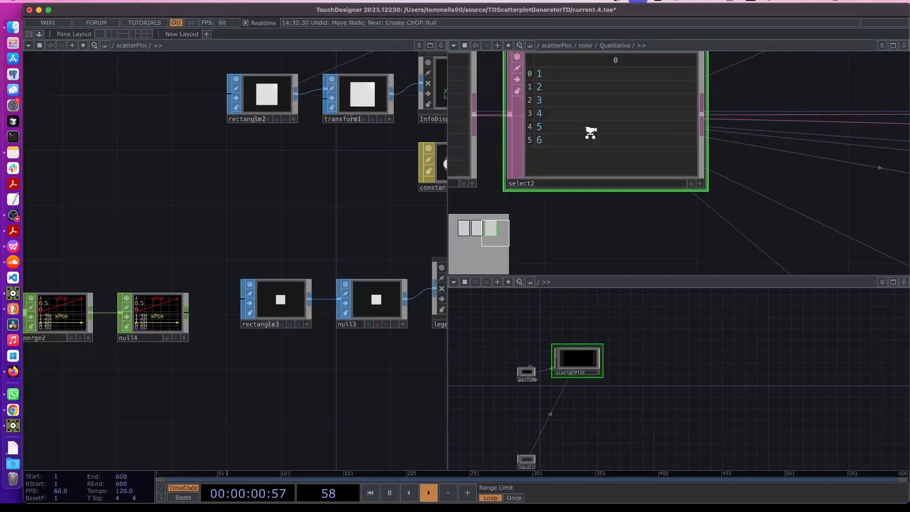
{"action": "scroll", "coordinate": [591, 134], "scroll_direction": "down", "scroll_amount": 4}
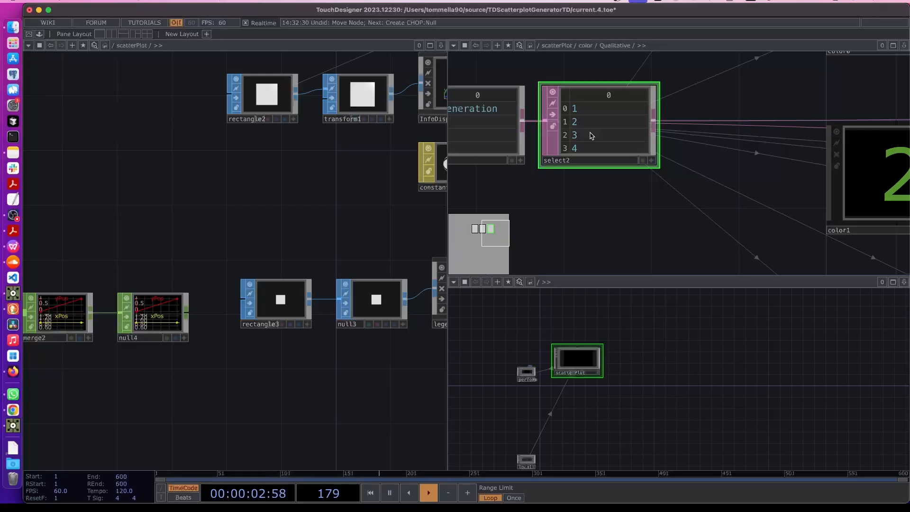
{"action": "scroll", "coordinate": [151, 237], "scroll_direction": "left", "scroll_amount": 3}
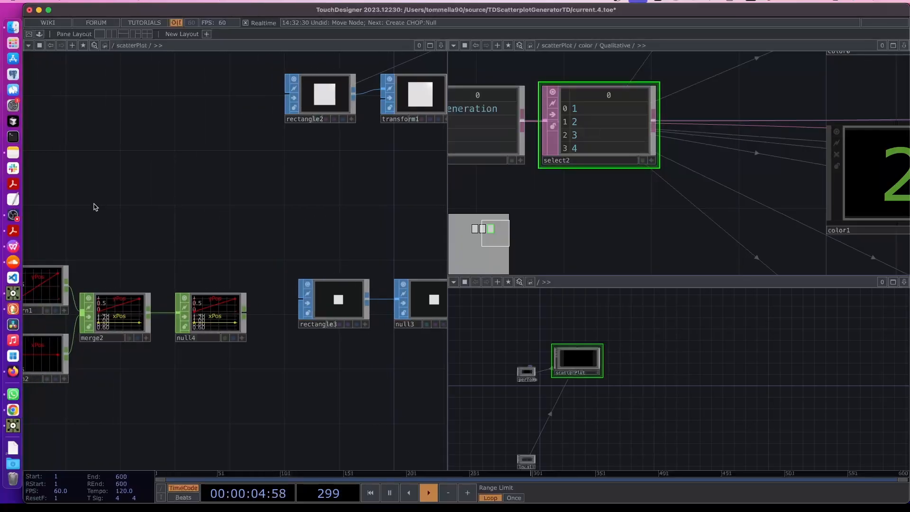
Place a Constant CHOP above patteprn1 and rename it LegendValues
{"action": "key", "text": "Tab"}
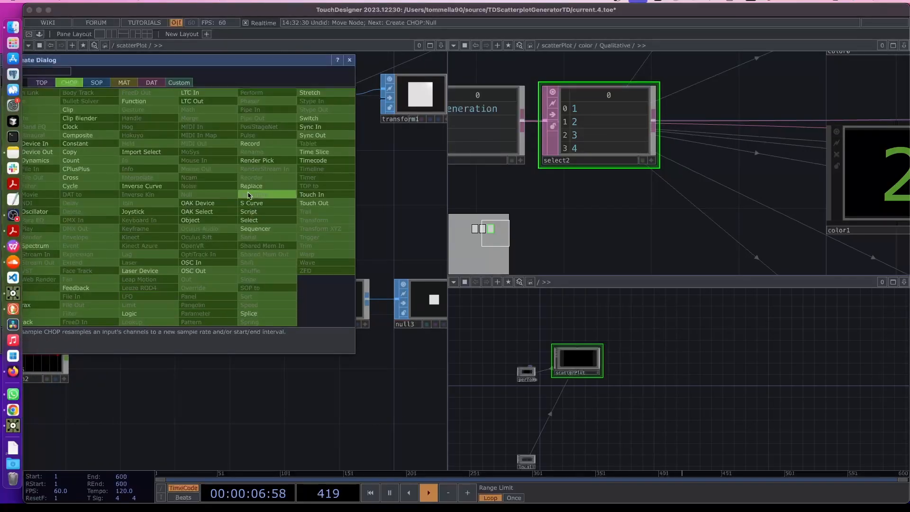
{"action": "left_click_drag", "start_coordinate": [171, 63], "coordinate": [209, 63]}
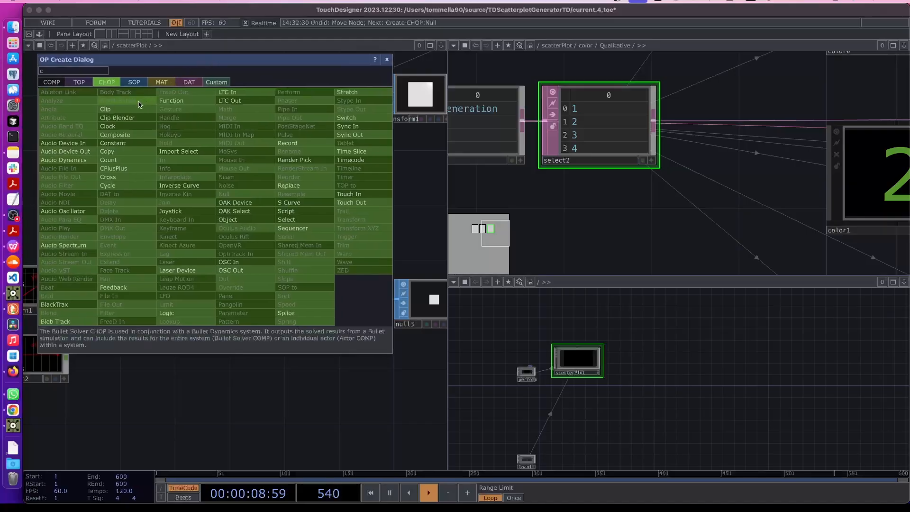
{"action": "key", "text": "Escape"}
{"action": "left_click", "coordinate": [72, 200]}
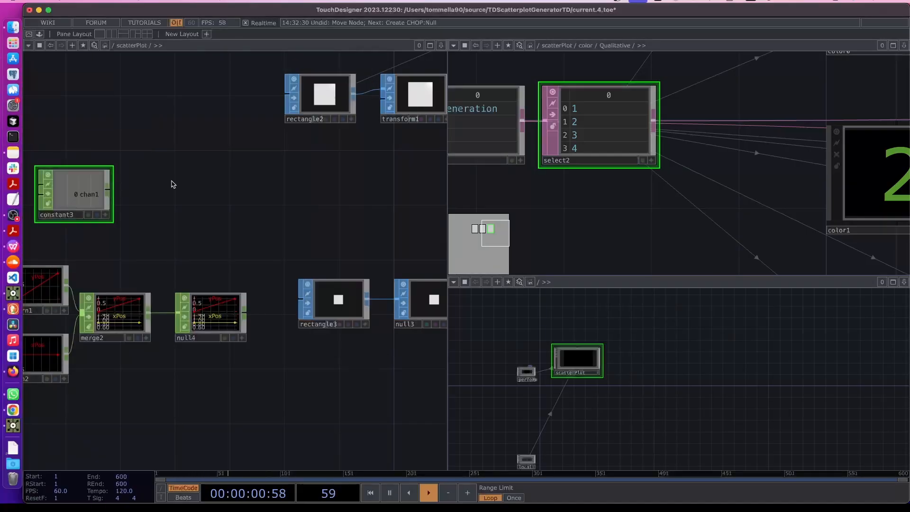
{"action": "left_click_drag", "start_coordinate": [172, 184], "coordinate": [267, 199]}
{"action": "left_click_drag", "start_coordinate": [185, 210], "coordinate": [144, 196]}
{"action": "left_click", "coordinate": [119, 215]}
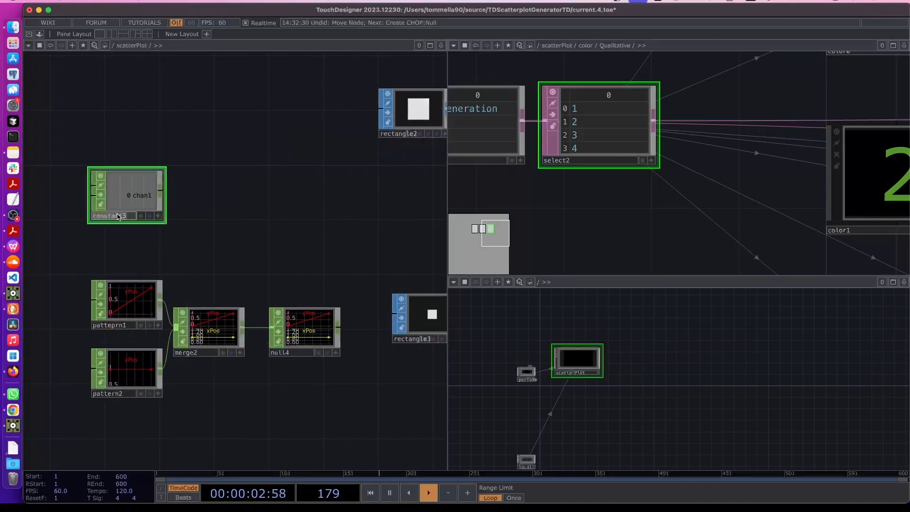
{"action": "type", "text": "LegendL"}
{"action": "key", "text": "BackSpace"}
{"action": "type", "text": "Value"}
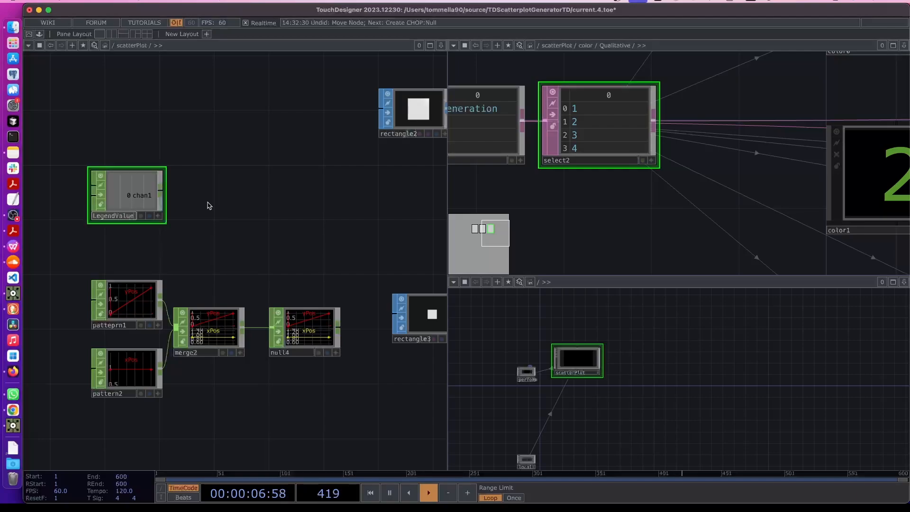
{"action": "type", "text": "s"}
{"action": "key", "text": "Return"}
Name LegendValues' channel nCat with value op('color/Qualitative/select2').numRows, giving 6
{"action": "key", "text": "p"}
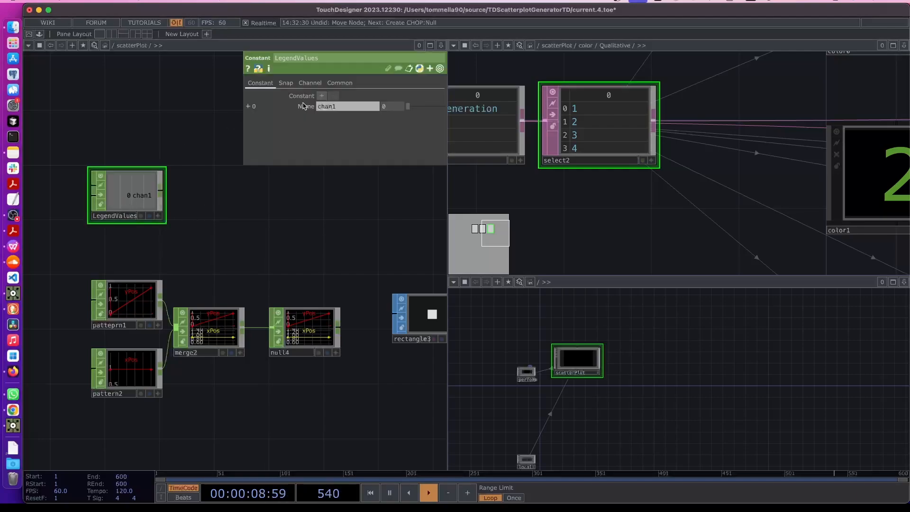
{"action": "left_click", "coordinate": [332, 107]}
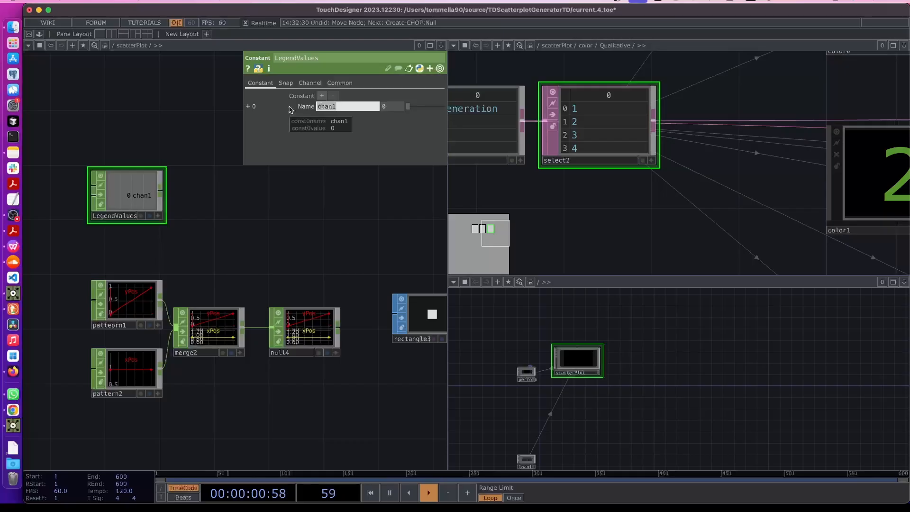
{"action": "type", "text": "nCat"}
{"action": "key", "text": "Return"}
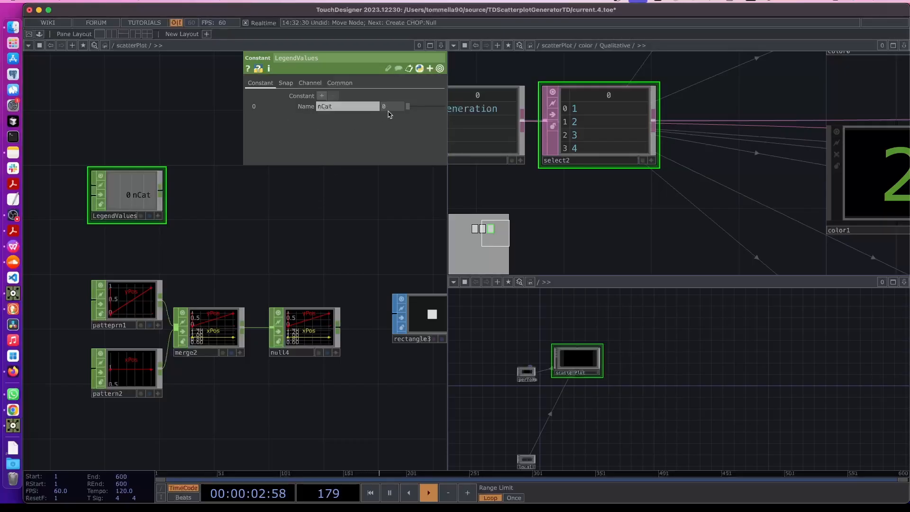
{"action": "left_click", "coordinate": [305, 106]}
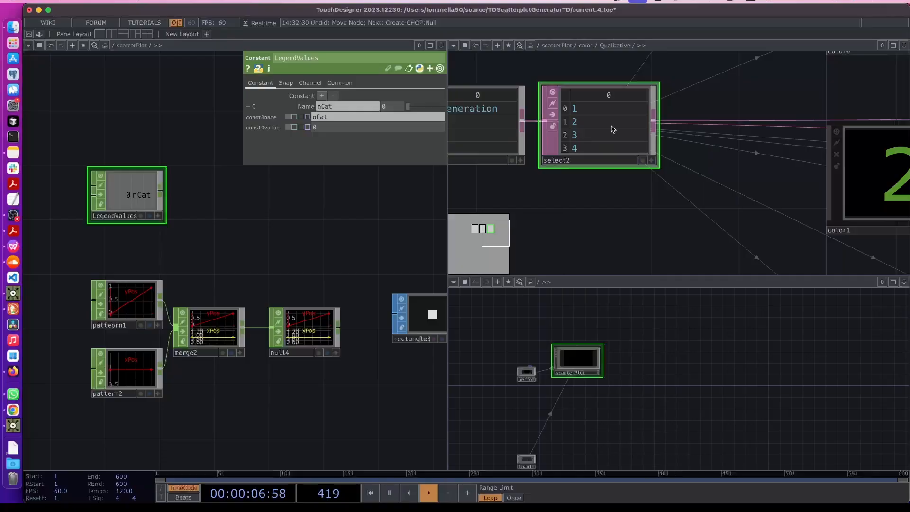
{"action": "left_click_drag", "start_coordinate": [613, 129], "coordinate": [327, 128]}
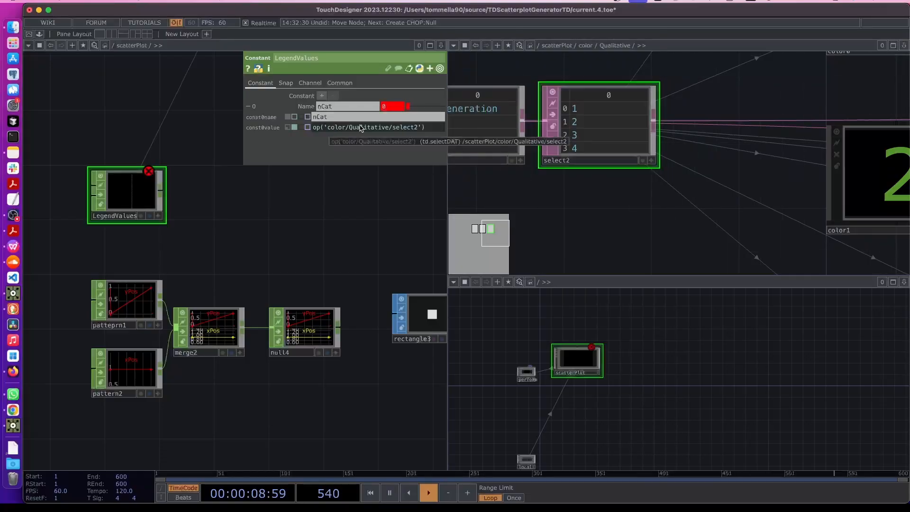
{"action": "scroll", "coordinate": [619, 132], "scroll_direction": "up", "scroll_amount": 3}
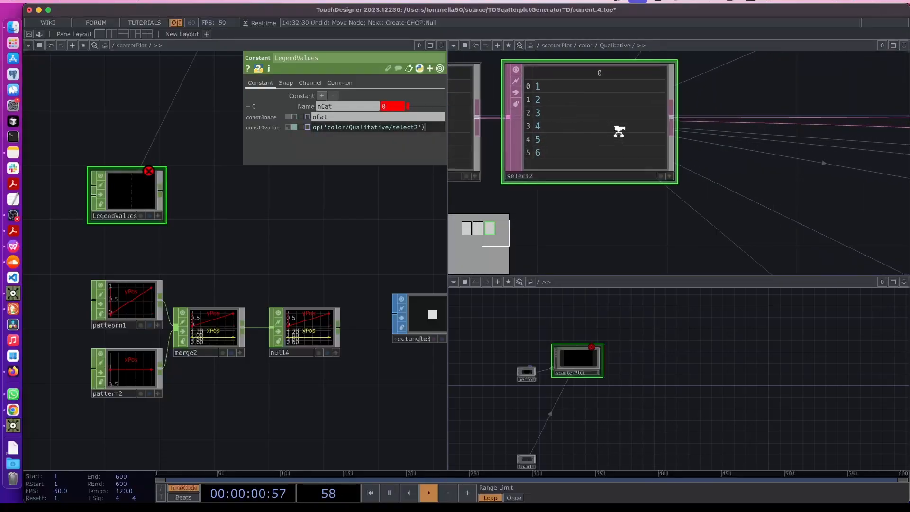
{"action": "scroll", "coordinate": [618, 132], "scroll_direction": "up", "scroll_amount": 1}
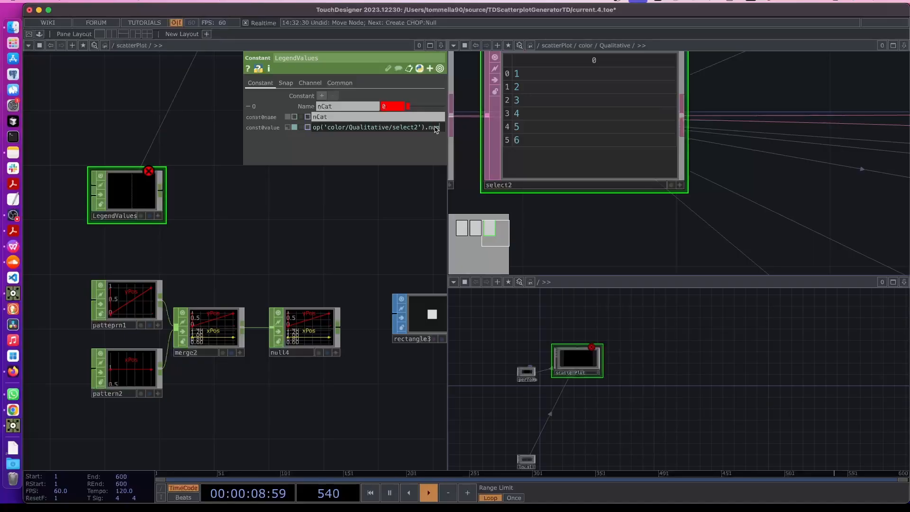
{"action": "type", "text": "o"}
{"action": "type", "text": "ws"}
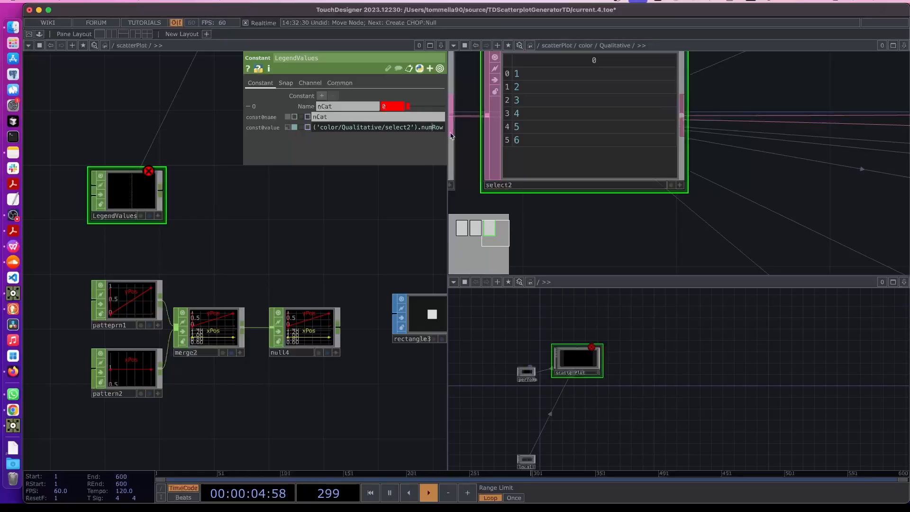
{"action": "key", "text": "Return"}
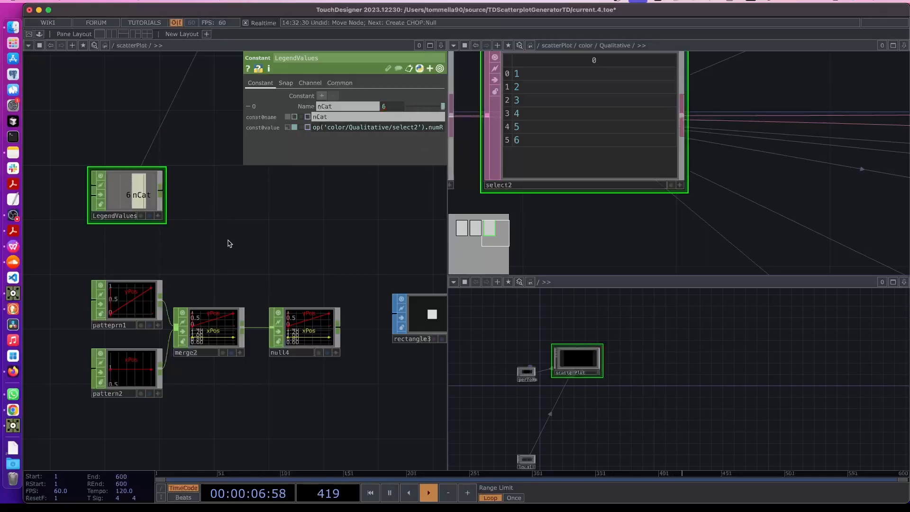
{"action": "key", "text": "p"}
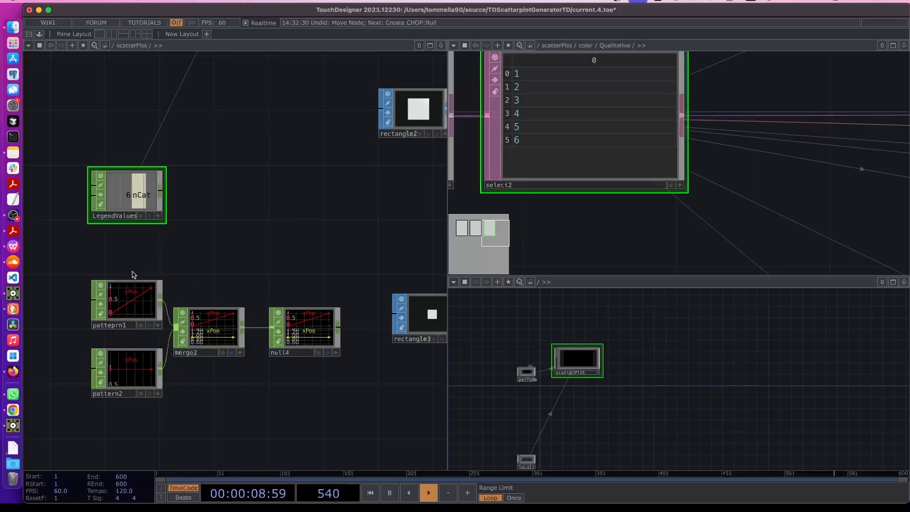
Link patteprn1's Length to LegendValues' nCat channel as a CHOP reference, making it 6
{"action": "left_click", "coordinate": [131, 300]}
{"action": "key", "text": "p"}
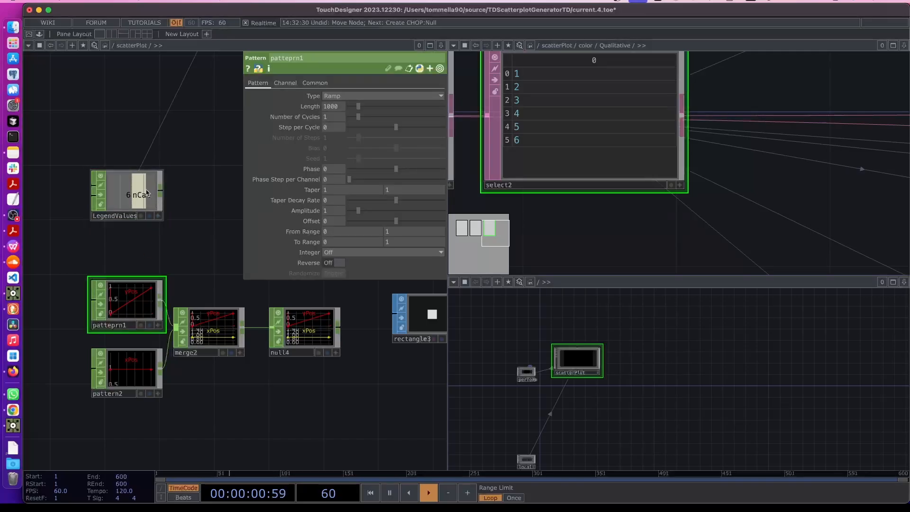
{"action": "left_click", "coordinate": [158, 216]}
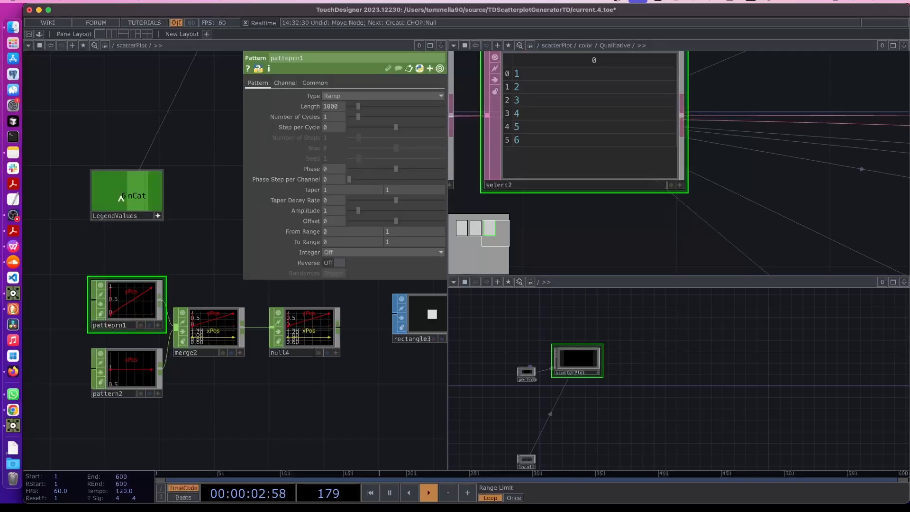
{"action": "left_click_drag", "start_coordinate": [121, 197], "coordinate": [310, 105]}
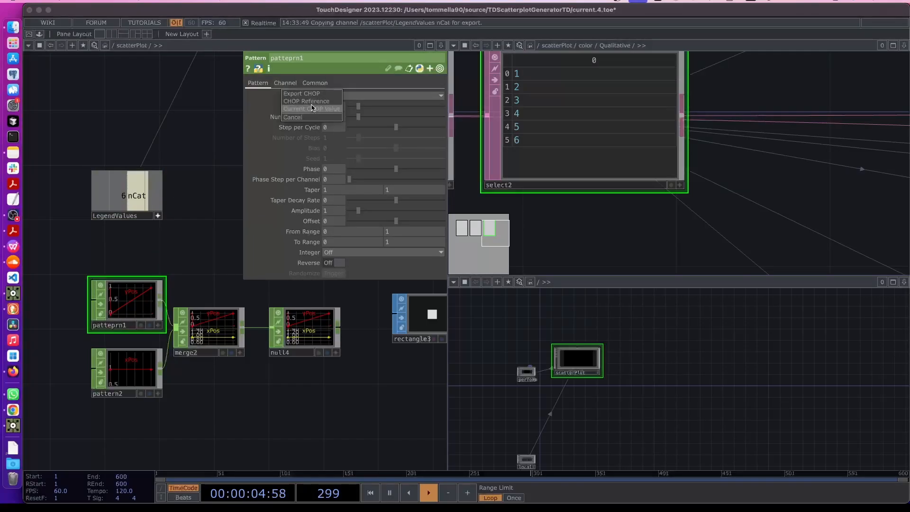
{"action": "left_click", "coordinate": [316, 104]}
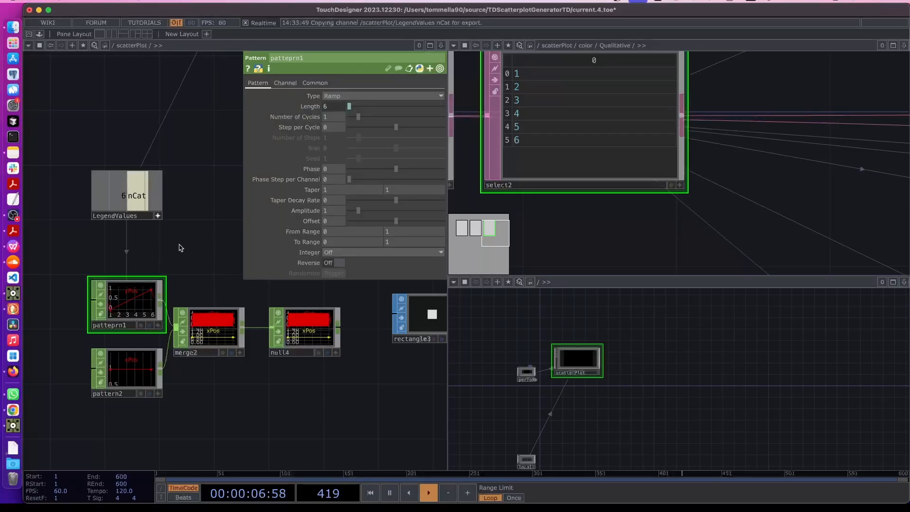
{"action": "scroll", "coordinate": [289, 372], "scroll_direction": "up", "scroll_amount": 5}
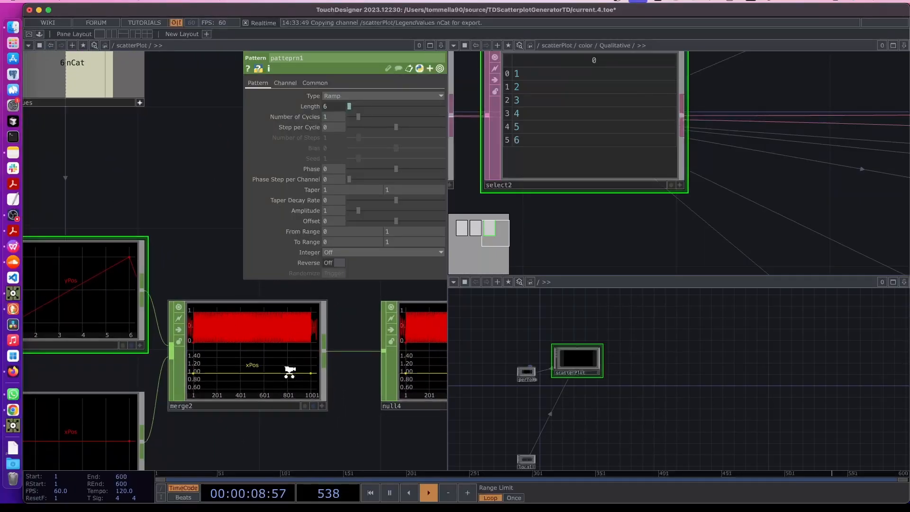
{"action": "scroll", "coordinate": [289, 372], "scroll_direction": "down", "scroll_amount": 3}
{"action": "left_click", "coordinate": [156, 424]}
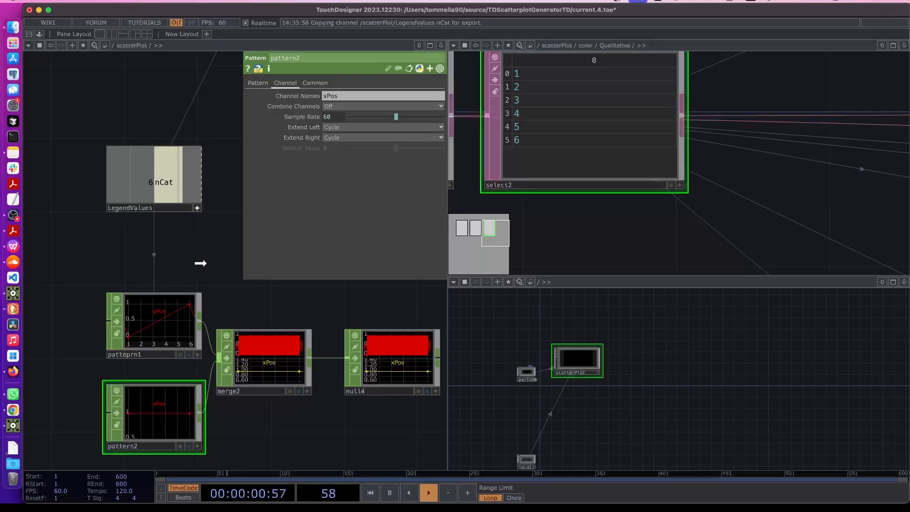
Link pattern2's Length to LegendValues' nCat channel, making it 6
{"action": "left_click", "coordinate": [258, 83]}
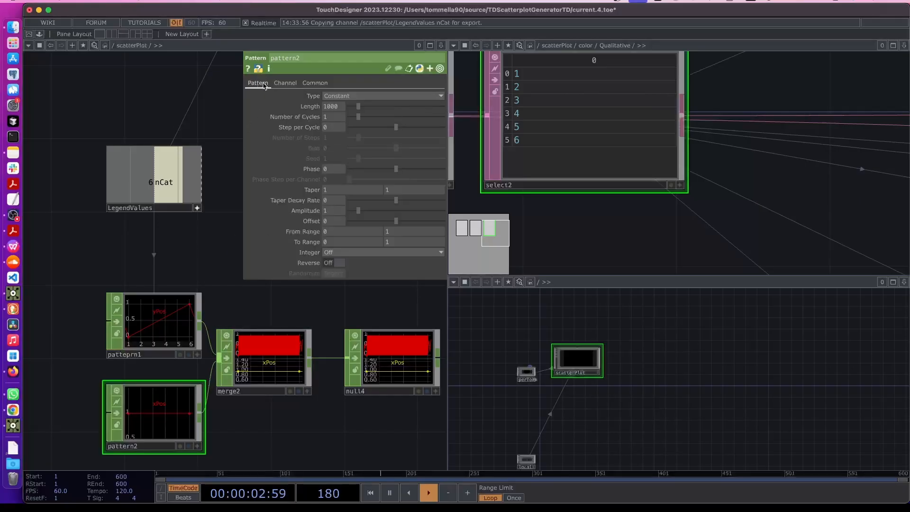
{"action": "left_click_drag", "start_coordinate": [164, 182], "coordinate": [313, 103]}
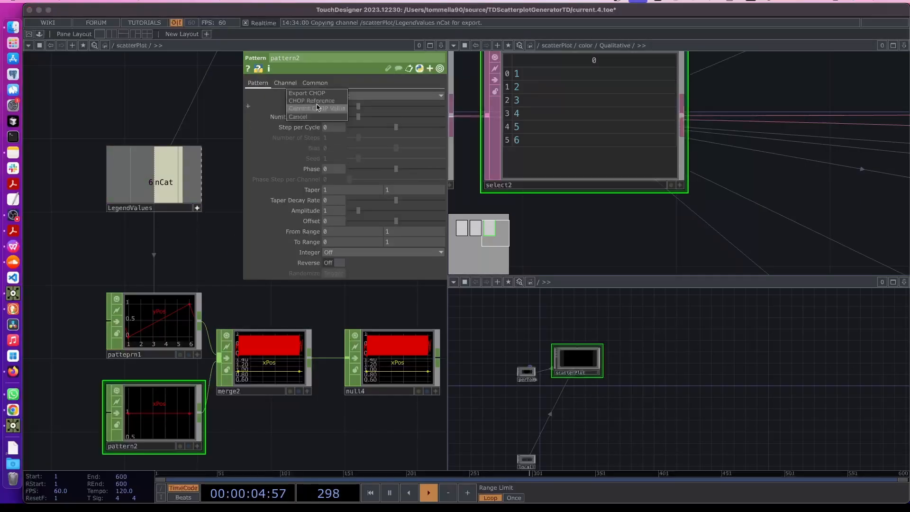
{"action": "left_click", "coordinate": [312, 103]}
{"action": "scroll", "coordinate": [303, 384], "scroll_direction": "up", "scroll_amount": 3}
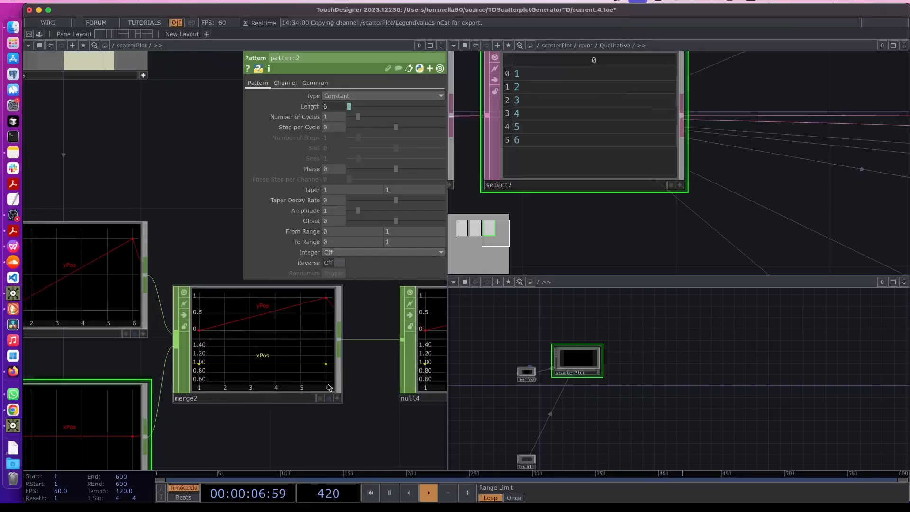
{"action": "left_click", "coordinate": [13, 215]}
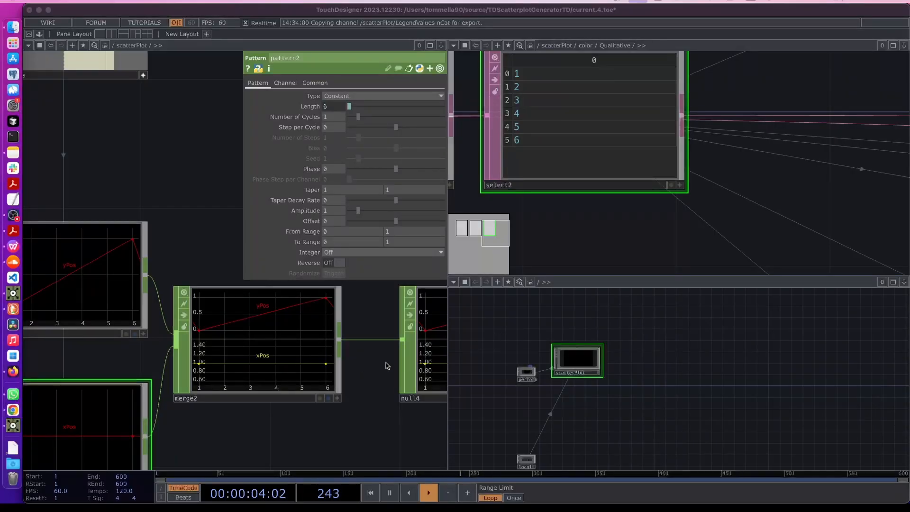
Show the scatterPlot network in the lower-right pane and select null4
{"action": "double_click", "coordinate": [563, 355]}
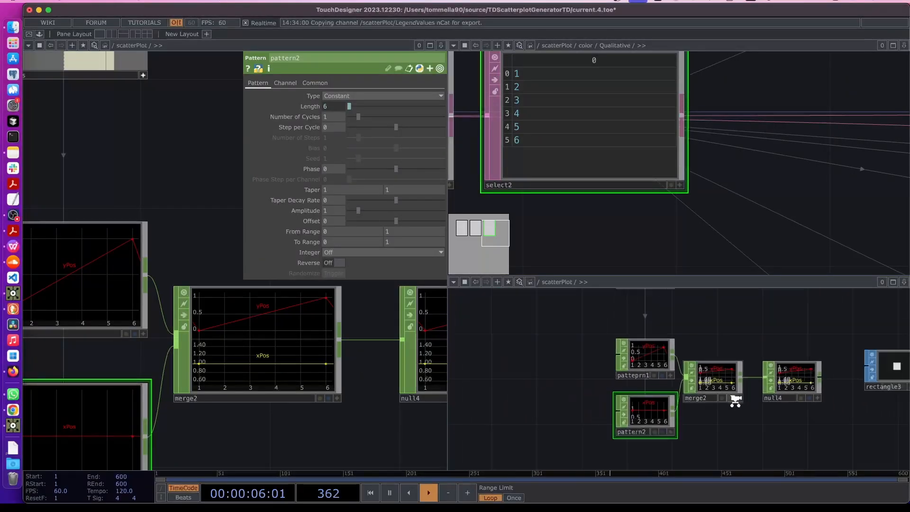
{"action": "left_click_drag", "start_coordinate": [646, 403], "coordinate": [569, 398]}
{"action": "left_click_drag", "start_coordinate": [801, 372], "coordinate": [652, 453]}
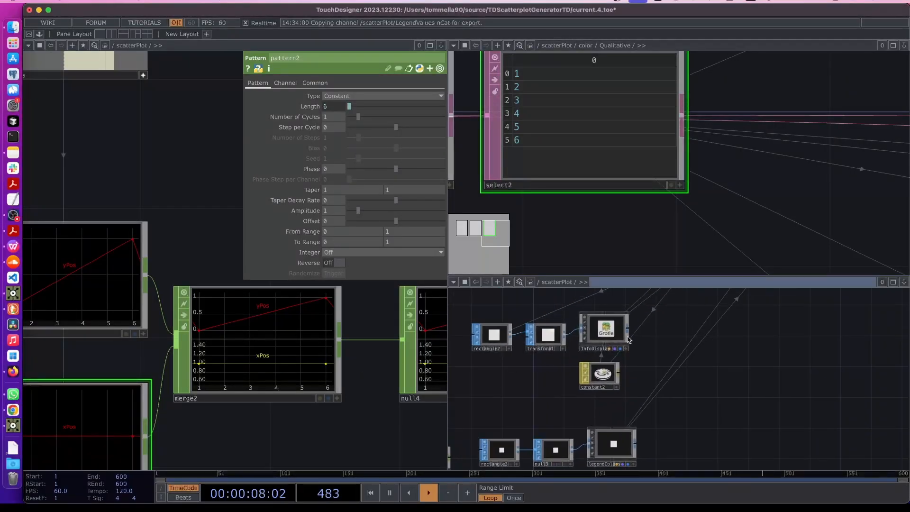
{"action": "scroll", "coordinate": [810, 366], "scroll_direction": "down", "scroll_amount": 2}
{"action": "scroll", "coordinate": [810, 366], "scroll_direction": "down", "scroll_amount": 5}
{"action": "left_click_drag", "start_coordinate": [809, 366], "coordinate": [701, 441]}
{"action": "scroll", "coordinate": [673, 386], "scroll_direction": "up", "scroll_amount": 10}
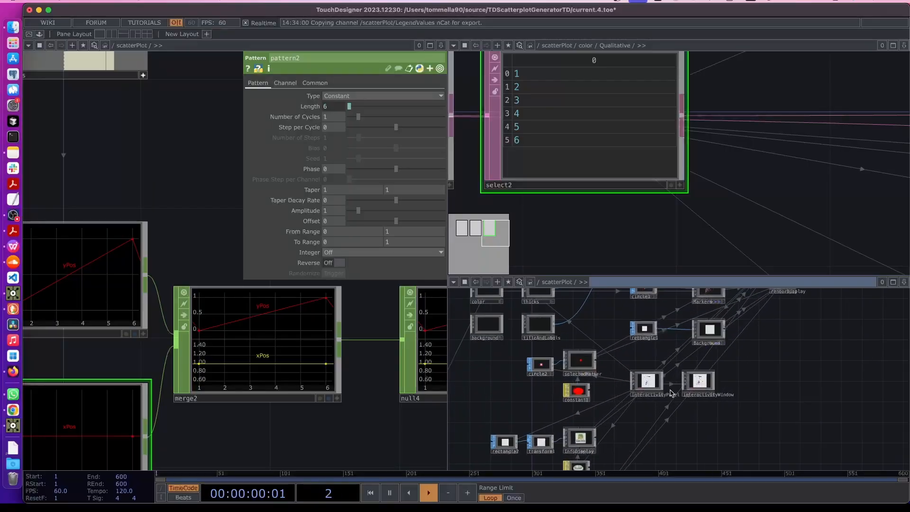
{"action": "scroll", "coordinate": [616, 374], "scroll_direction": "up", "scroll_amount": 10}
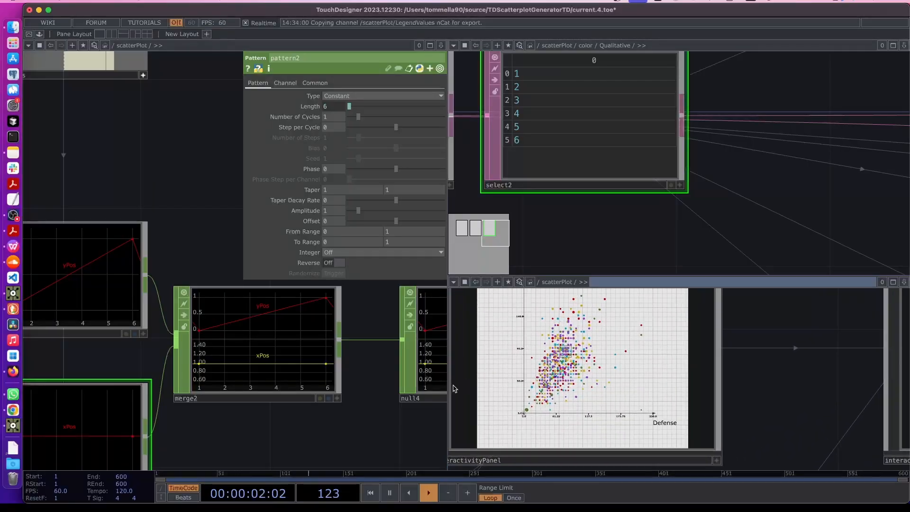
{"action": "scroll", "coordinate": [215, 432], "scroll_direction": "down", "scroll_amount": 5}
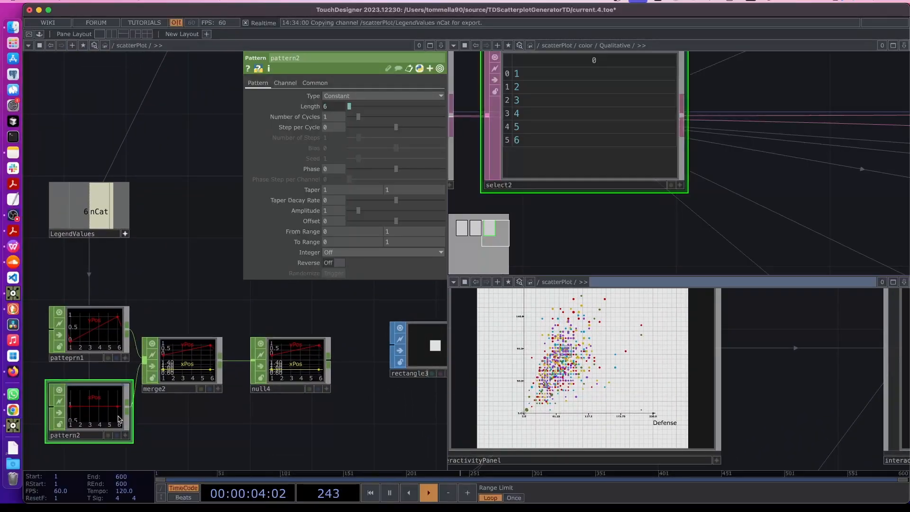
{"action": "left_click_drag", "start_coordinate": [264, 407], "coordinate": [193, 402]}
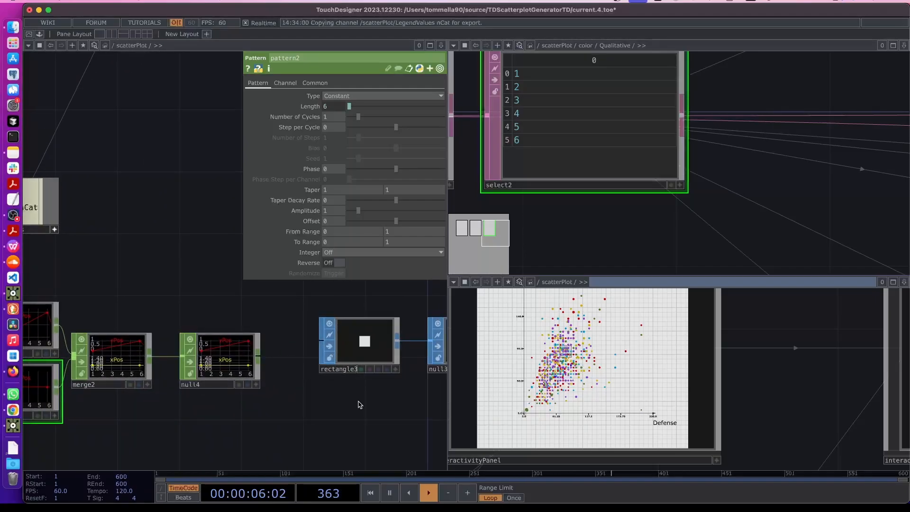
{"action": "scroll", "coordinate": [358, 402], "scroll_direction": "down", "scroll_amount": 1}
{"action": "left_click_drag", "start_coordinate": [356, 402], "coordinate": [285, 404]}
{"action": "scroll", "coordinate": [286, 403], "scroll_direction": "down", "scroll_amount": 3}
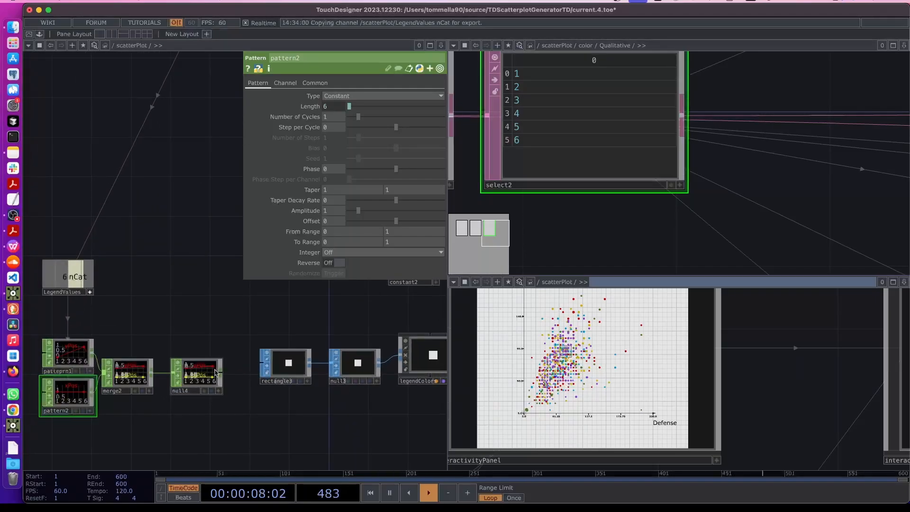
{"action": "scroll", "coordinate": [205, 391], "scroll_direction": "up", "scroll_amount": 4}
{"action": "left_click", "coordinate": [180, 394]}
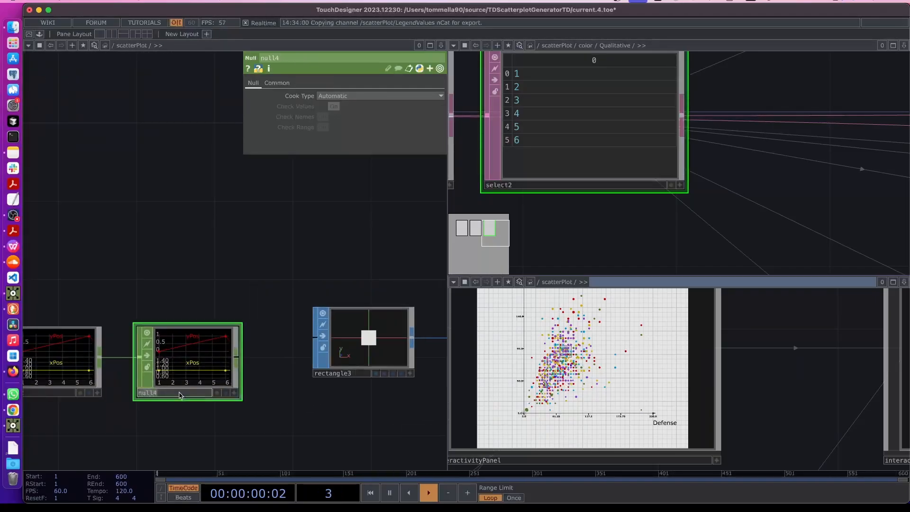
Rename null4 to legendPos and bring up legendColors' instancing parameters
{"action": "left_click", "coordinate": [180, 393]}
{"action": "type", "text": "legendPos"}
{"action": "key", "text": "Return"}
{"action": "scroll", "coordinate": [203, 309], "scroll_direction": "down", "scroll_amount": 4}
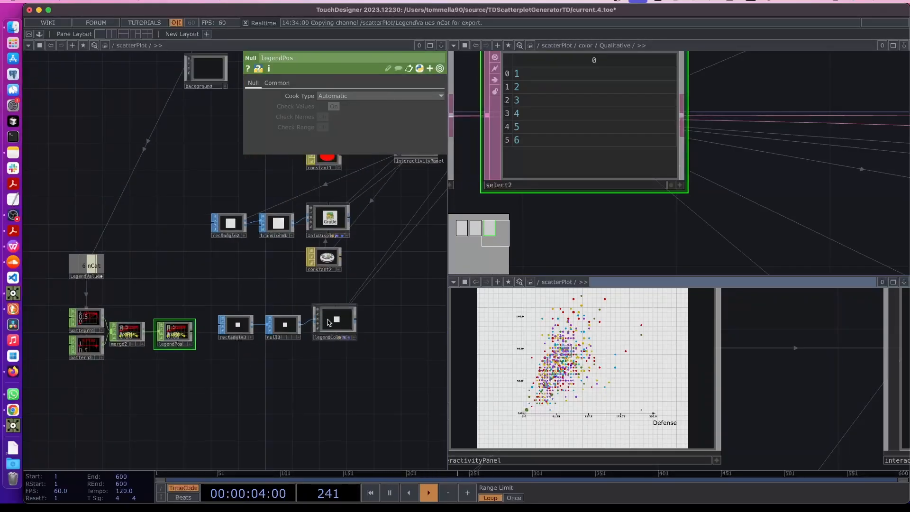
{"action": "left_click", "coordinate": [330, 323]}
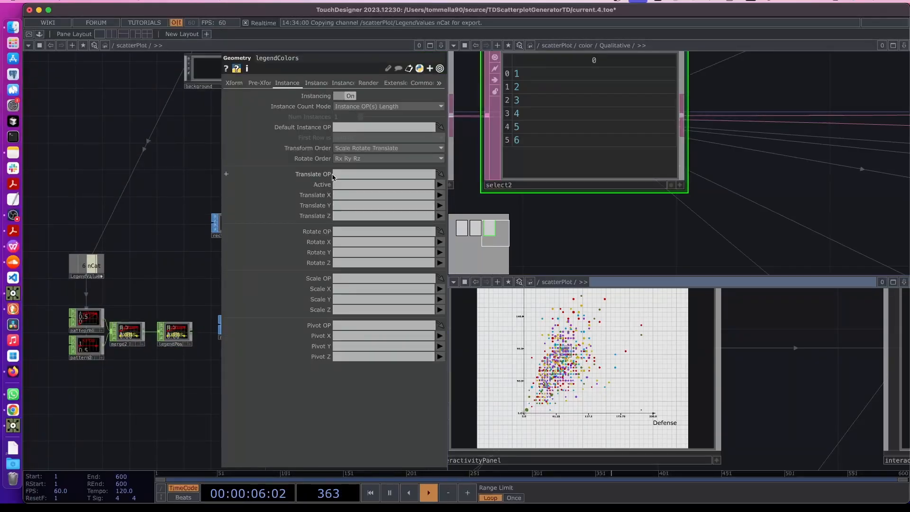
{"action": "key", "text": "p"}
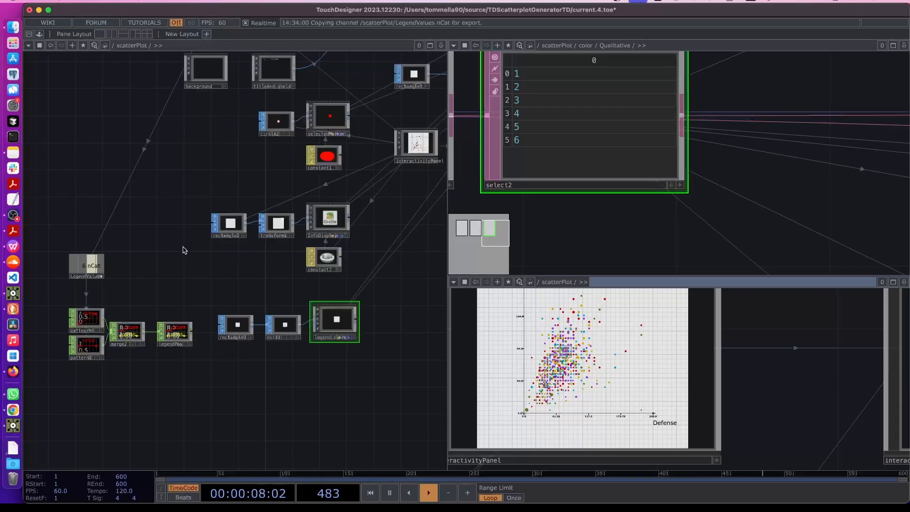
{"action": "scroll", "coordinate": [339, 323], "scroll_direction": "up", "scroll_amount": 4}
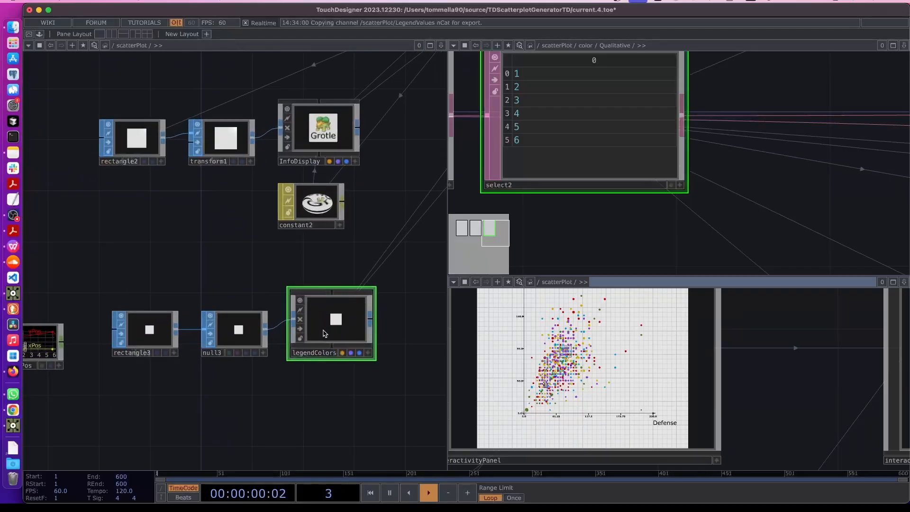
{"action": "key", "text": "p"}
{"action": "scroll", "coordinate": [83, 322], "scroll_direction": "left", "scroll_amount": 5}
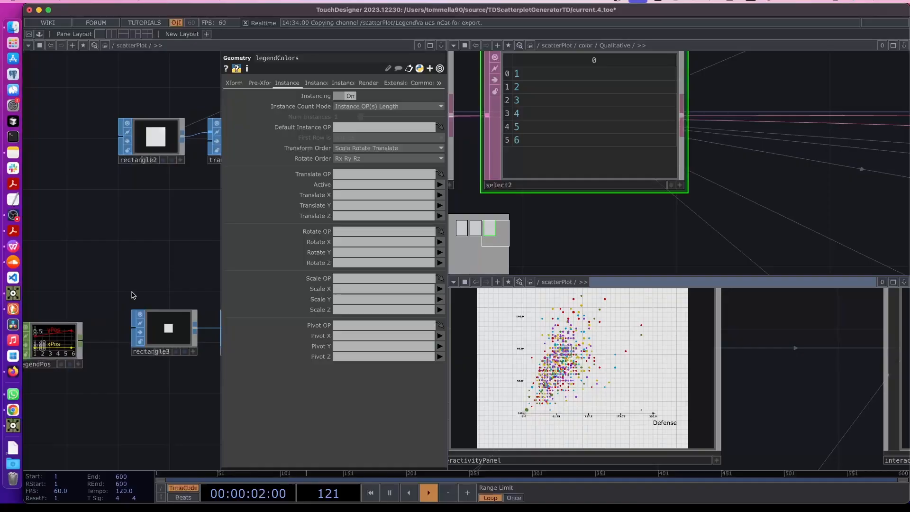
Set legendColors' Translate OP to legendPos, Translate X to xPos and Translate Y to yPos
{"action": "left_click_drag", "start_coordinate": [80, 343], "coordinate": [358, 174]}
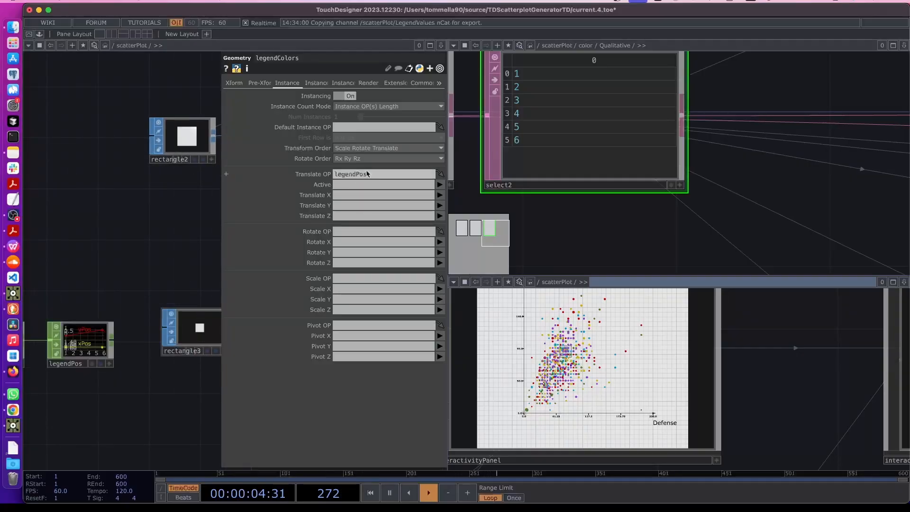
{"action": "left_click", "coordinate": [440, 195]}
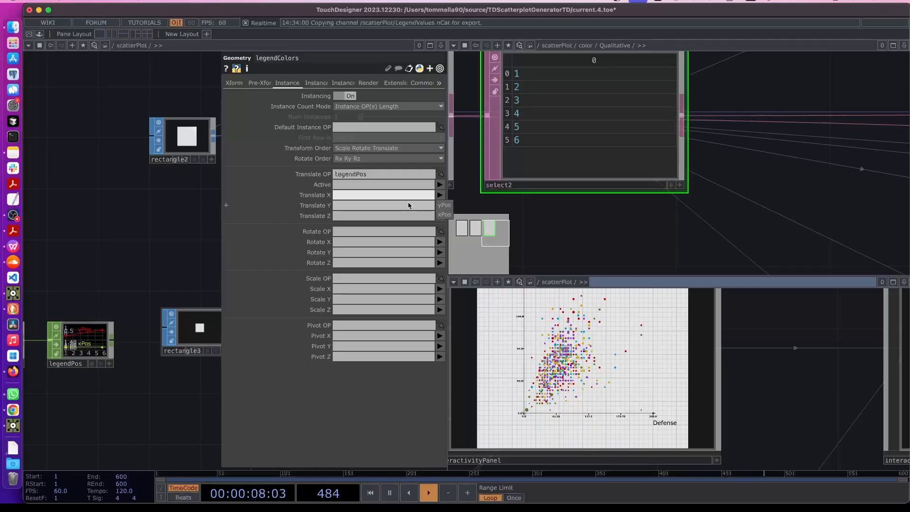
{"action": "left_click", "coordinate": [440, 195]}
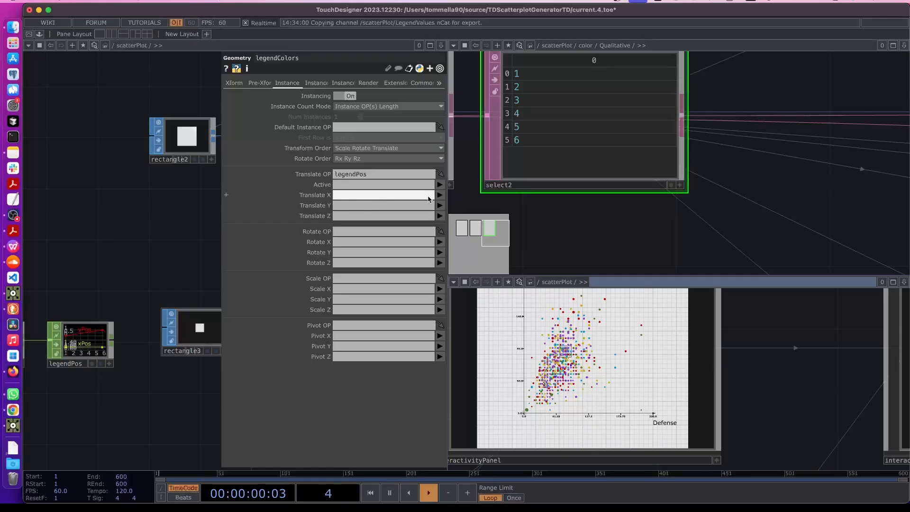
{"action": "left_click", "coordinate": [440, 195]}
{"action": "left_click", "coordinate": [444, 214]}
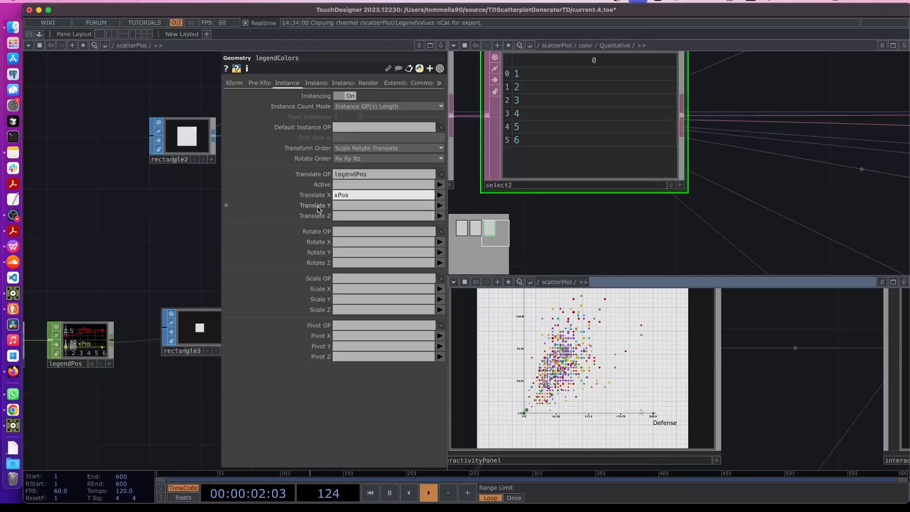
{"action": "left_click", "coordinate": [440, 205]}
{"action": "left_click", "coordinate": [451, 220]}
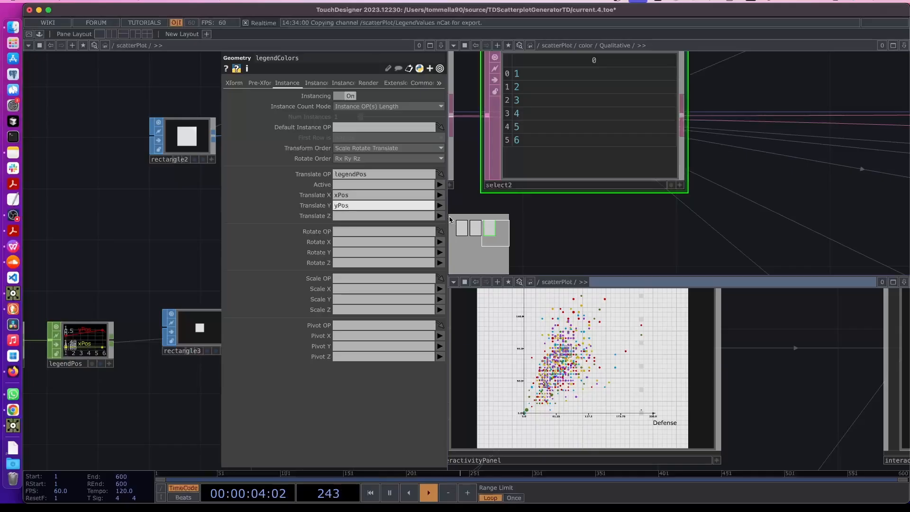
{"action": "mouse_move", "coordinate": [732, 368]}
{"action": "left_mouse_down"}
{"action": "mouse_move", "coordinate": [745, 378]}
{"action": "mouse_move", "coordinate": [767, 360]}
{"action": "mouse_move", "coordinate": [768, 373]}
{"action": "left_mouse_up"}
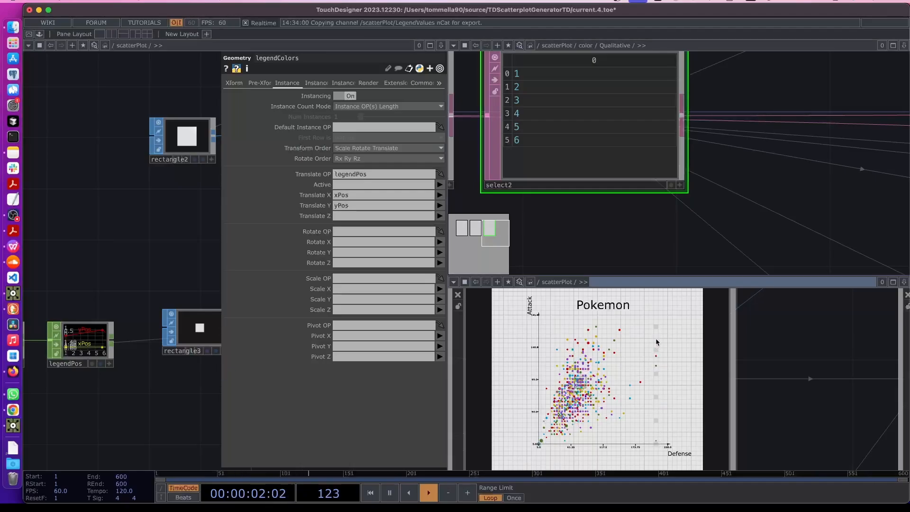
Set patteprn1's To Range to 1 and 0 so the yPos ramp descends
{"action": "left_click_drag", "start_coordinate": [112, 397], "coordinate": [221, 397]}
{"action": "left_click_drag", "start_coordinate": [65, 398], "coordinate": [120, 399]}
{"action": "scroll", "coordinate": [98, 386], "scroll_direction": "up", "scroll_amount": 5}
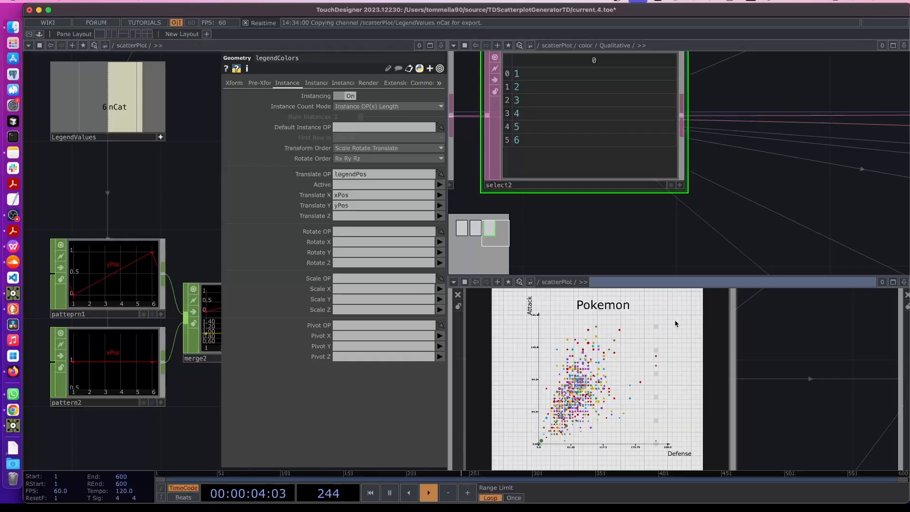
{"action": "scroll", "coordinate": [91, 293], "scroll_direction": "up", "scroll_amount": 2}
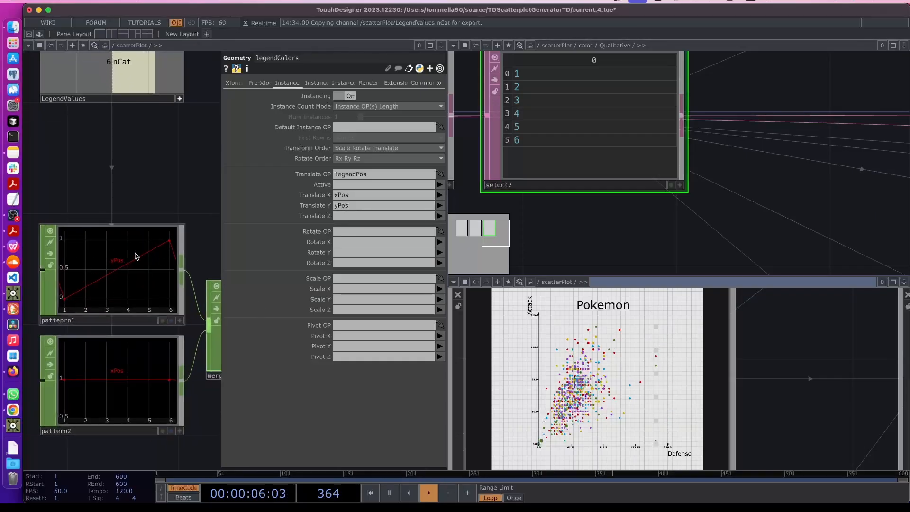
{"action": "left_click", "coordinate": [80, 291]}
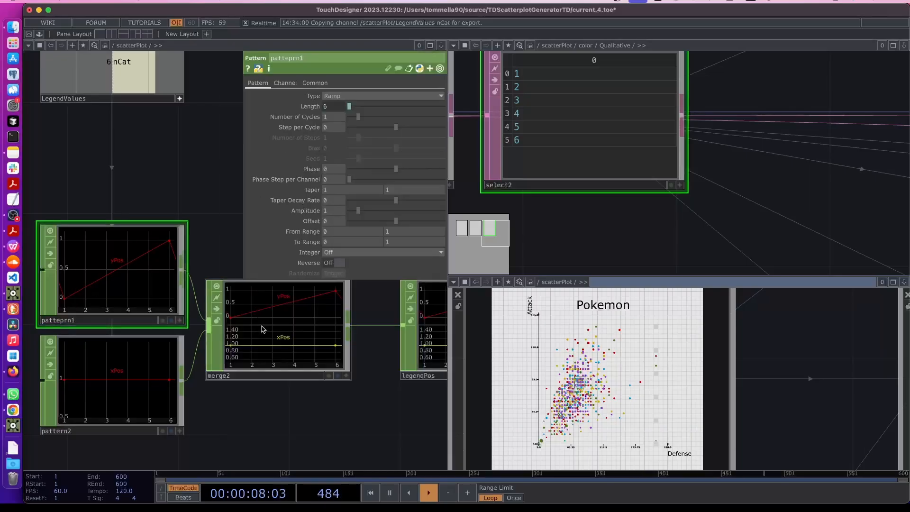
{"action": "left_click", "coordinate": [350, 242]}
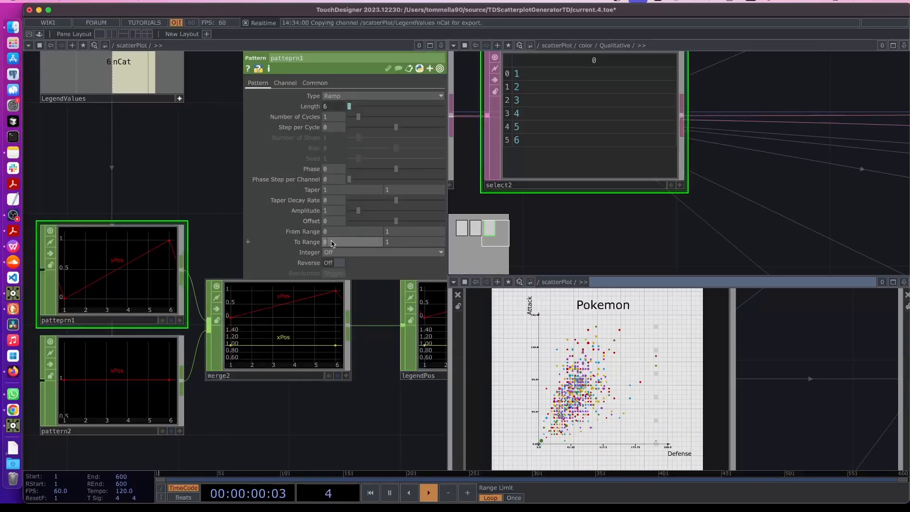
{"action": "type", "text": "1"}
{"action": "key", "text": "Return"}
{"action": "type", "text": "0"}
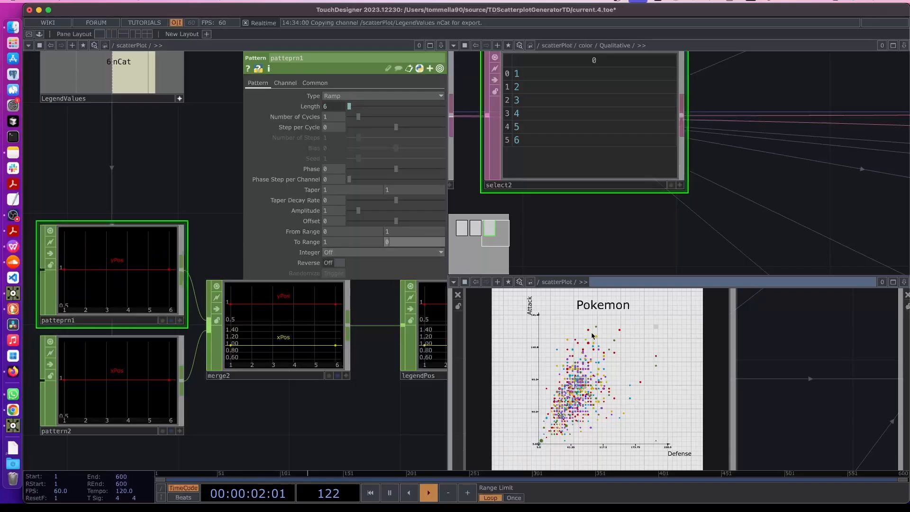
{"action": "left_click", "coordinate": [714, 363]}
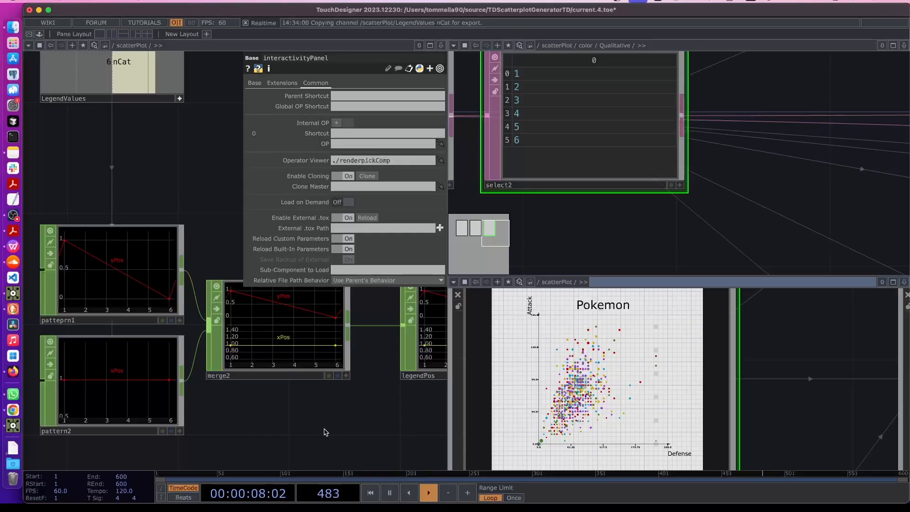
{"action": "key", "text": "p"}
Show pattern2's parameters: Constant pattern, Length 6, Amplitude 1, Offset 0
{"action": "scroll", "coordinate": [689, 448], "scroll_direction": "up", "scroll_amount": 3}
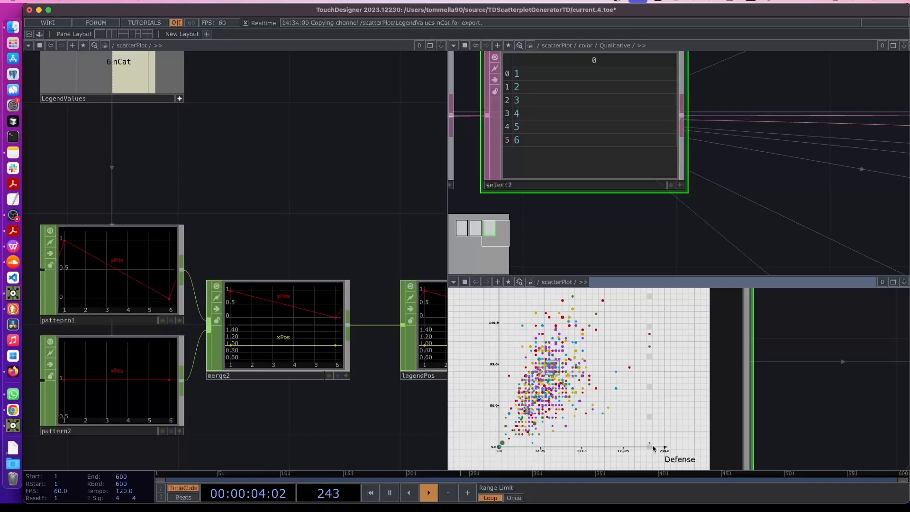
{"action": "scroll", "coordinate": [654, 448], "scroll_direction": "down", "scroll_amount": 2}
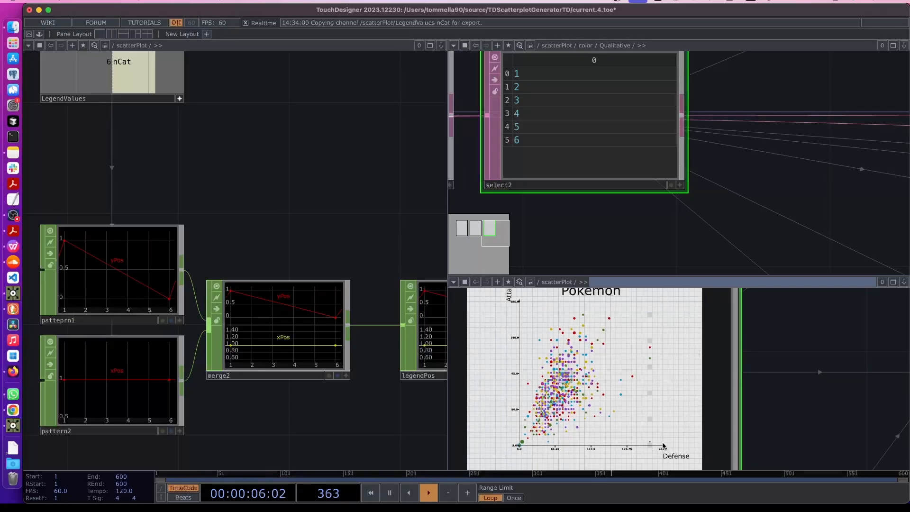
{"action": "left_click", "coordinate": [112, 414]}
{"action": "key", "text": "p"}
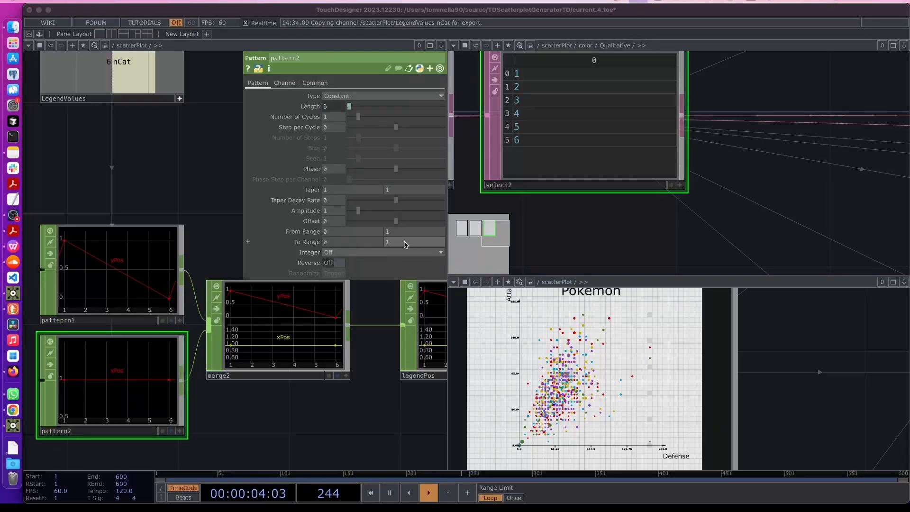
Set pattern2's To Range end to 1.3 for a constant xPos
{"action": "left_click", "coordinate": [406, 244]}
{"action": "type", "text": "1.3"}
{"action": "key", "text": "Return"}
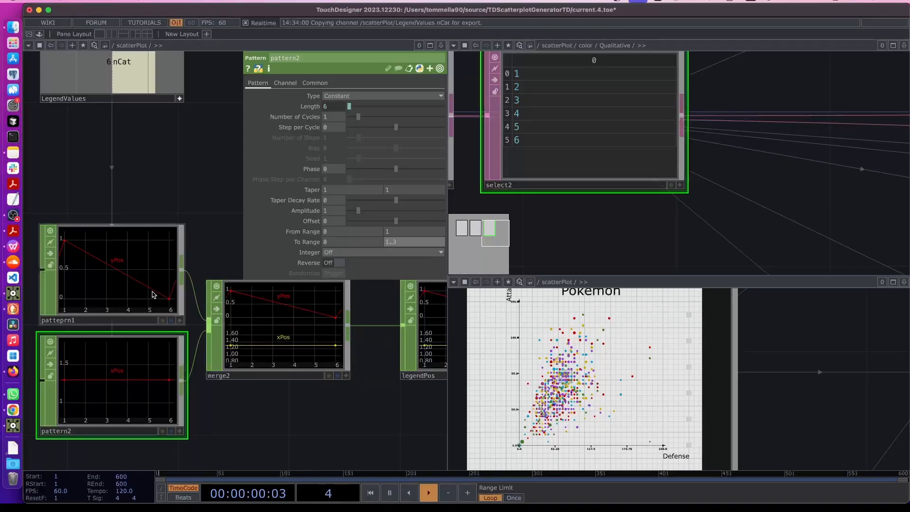
Set patteprn1's To Range end to 0.6 so yPos runs from 1 to 0.6
{"action": "left_click", "coordinate": [150, 292]}
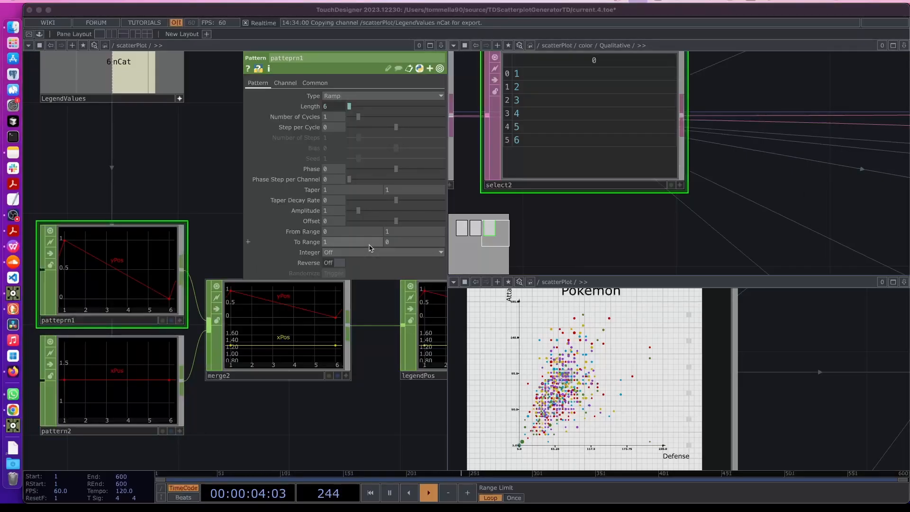
{"action": "left_click", "coordinate": [420, 243]}
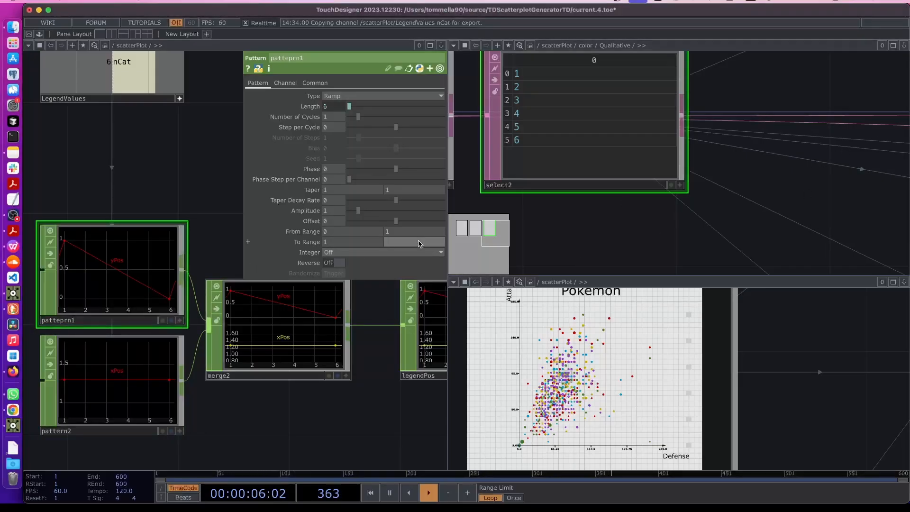
{"action": "key", "text": "Return"}
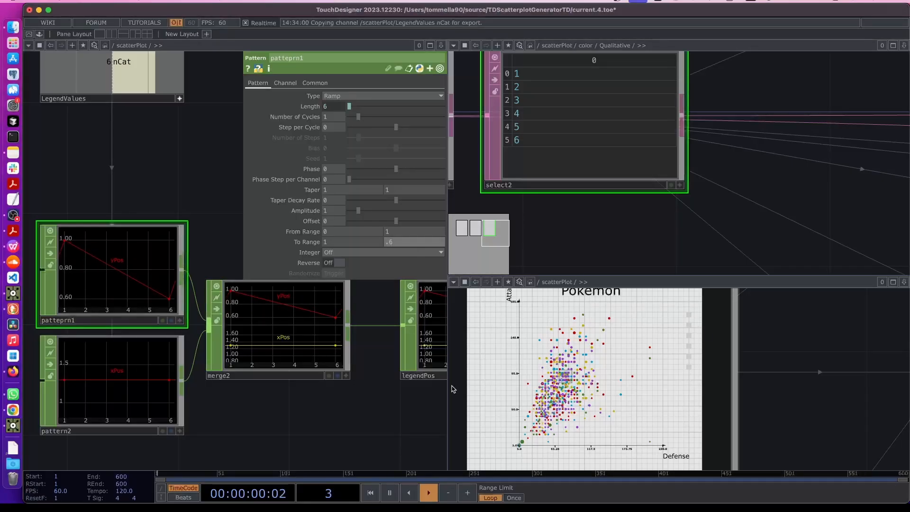
{"action": "key", "text": "Tab"}
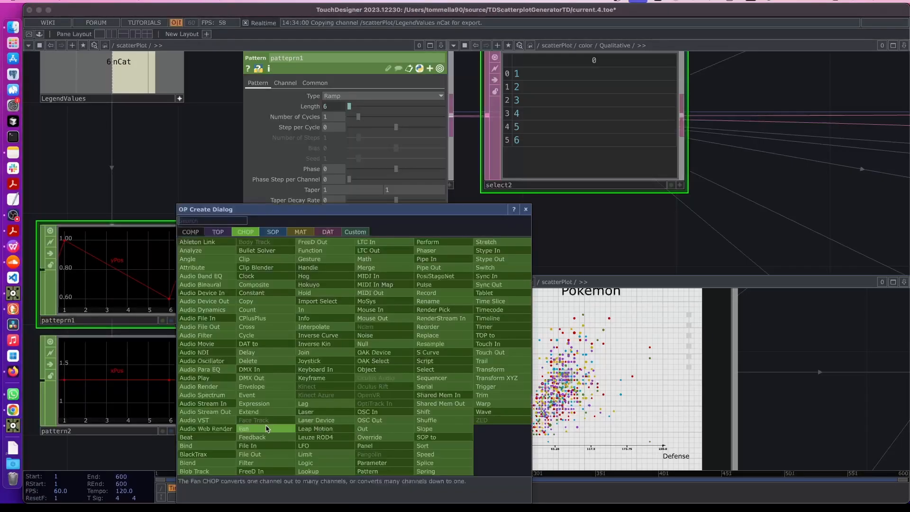
{"action": "left_click", "coordinate": [13, 216]}
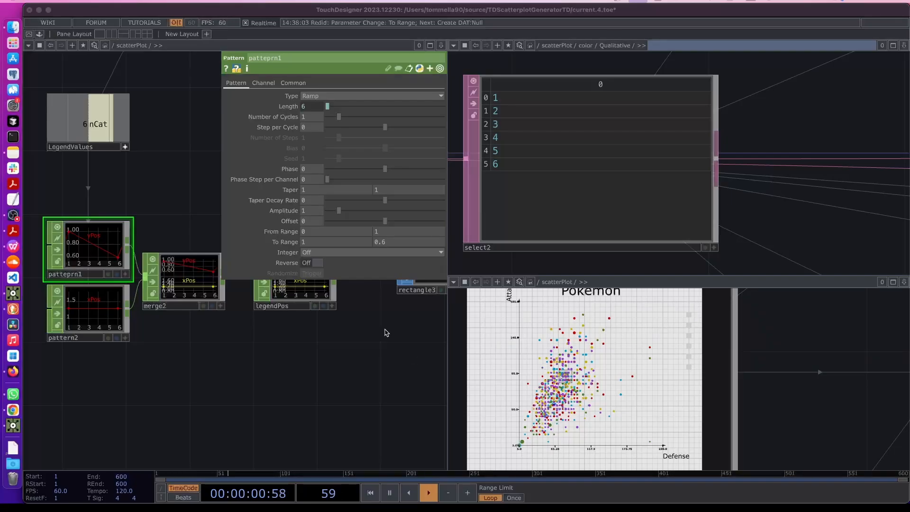
Re-enter the Qualitative component and frame the merge1 and insert1 generation-colour tables
{"action": "scroll", "coordinate": [533, 236], "scroll_direction": "down", "scroll_amount": 10}
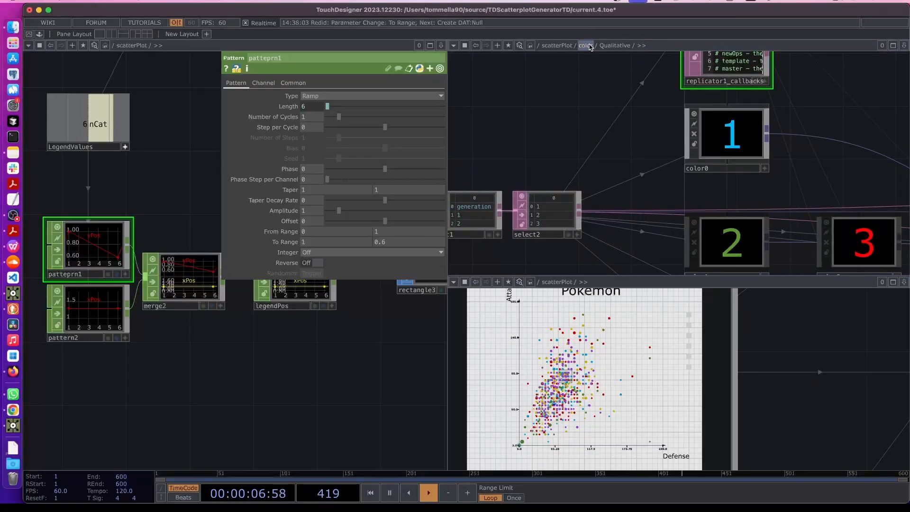
{"action": "key", "text": "u"}
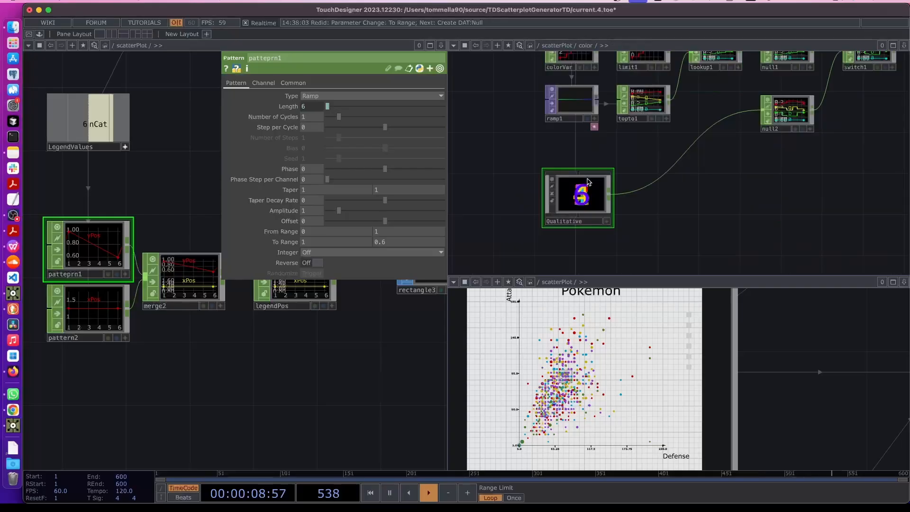
{"action": "key", "text": "i"}
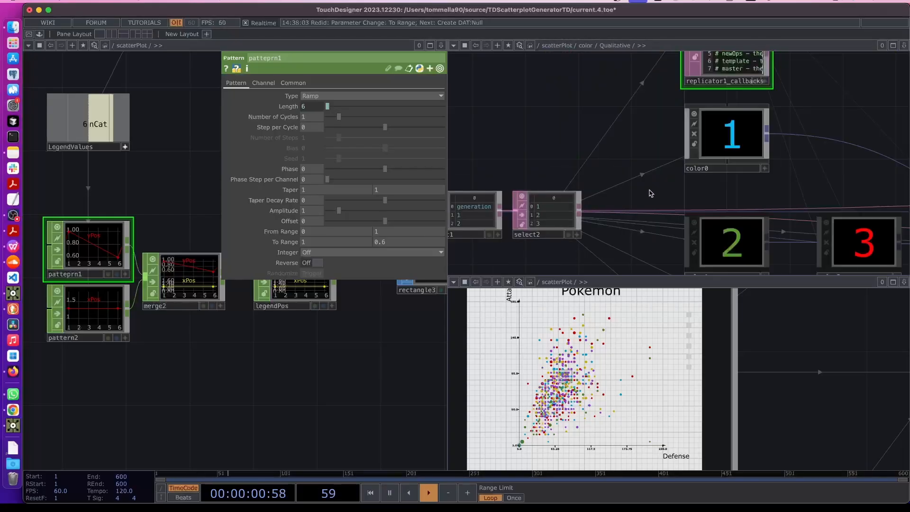
{"action": "left_click_drag", "start_coordinate": [787, 184], "coordinate": [586, 141]}
{"action": "scroll", "coordinate": [586, 141], "scroll_direction": "down", "scroll_amount": 4}
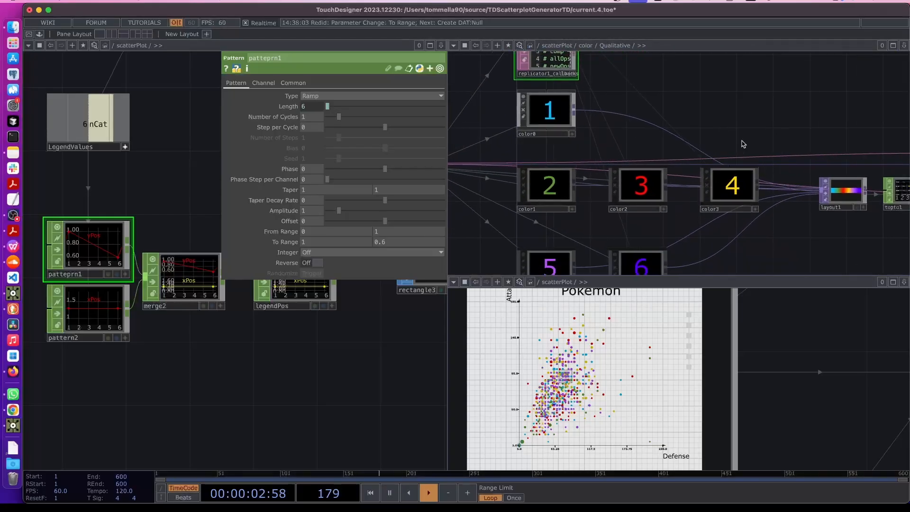
{"action": "left_click_drag", "start_coordinate": [750, 101], "coordinate": [756, 186]}
{"action": "left_click_drag", "start_coordinate": [639, 135], "coordinate": [457, 108]}
{"action": "left_click_drag", "start_coordinate": [699, 147], "coordinate": [564, 144]}
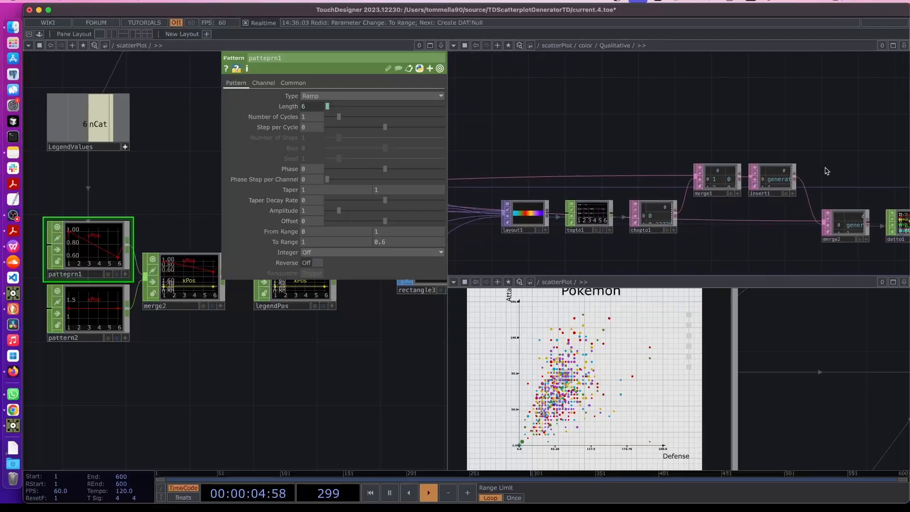
{"action": "left_click_drag", "start_coordinate": [829, 164], "coordinate": [773, 160]}
{"action": "scroll", "coordinate": [715, 179], "scroll_direction": "up", "scroll_amount": 5}
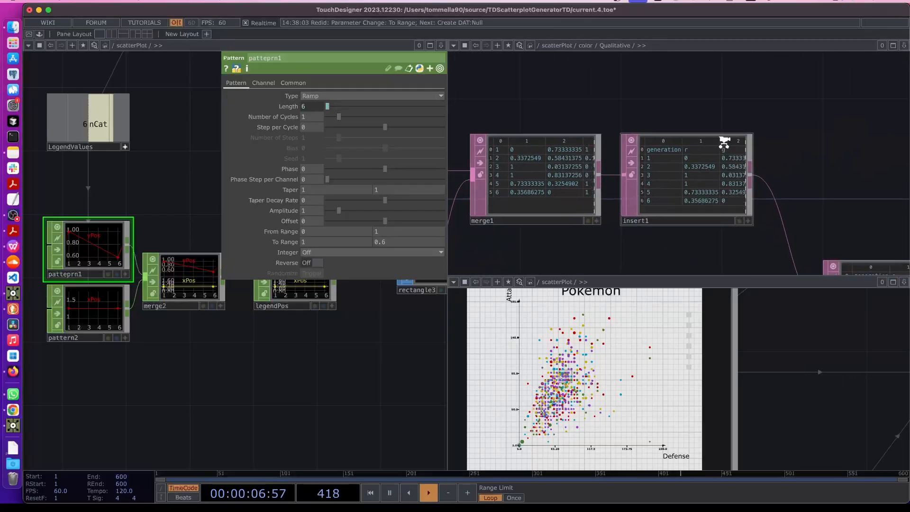
{"action": "scroll", "coordinate": [725, 137], "scroll_direction": "up", "scroll_amount": 3}
{"action": "scroll", "coordinate": [725, 144], "scroll_direction": "up", "scroll_amount": 1}
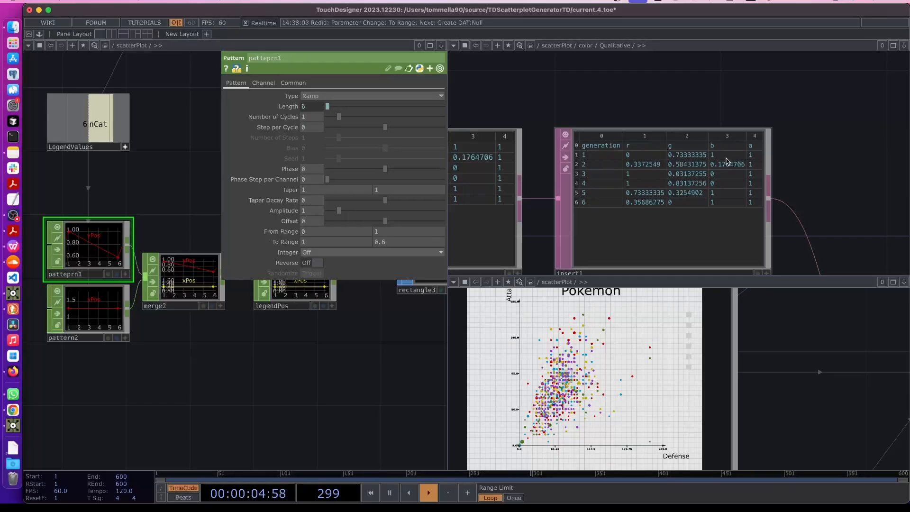
{"action": "scroll", "coordinate": [726, 157], "scroll_direction": "down", "scroll_amount": 1}
{"action": "scroll", "coordinate": [721, 122], "scroll_direction": "down", "scroll_amount": 3}
Add a Null DAT fed by insert1 and rename it colorCat
{"action": "key", "text": "Tab"}
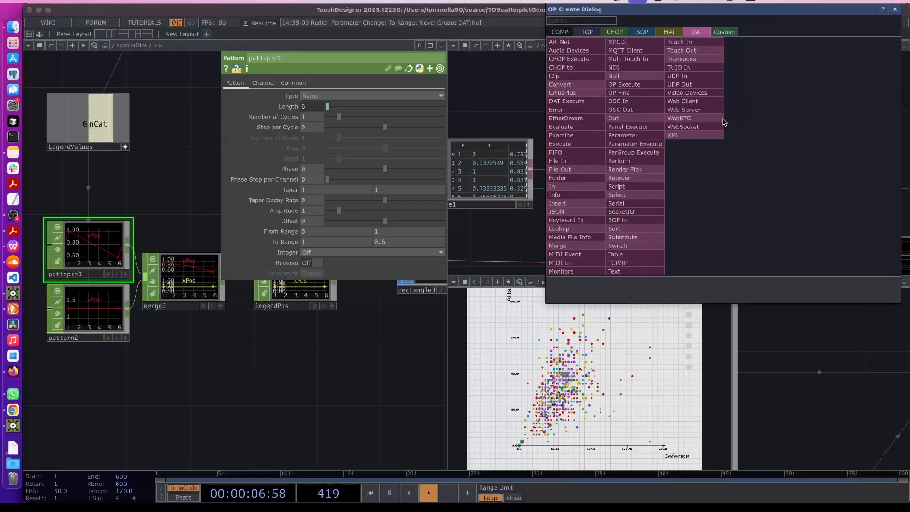
{"action": "type", "text": "null"}
{"action": "left_click", "coordinate": [614, 76]}
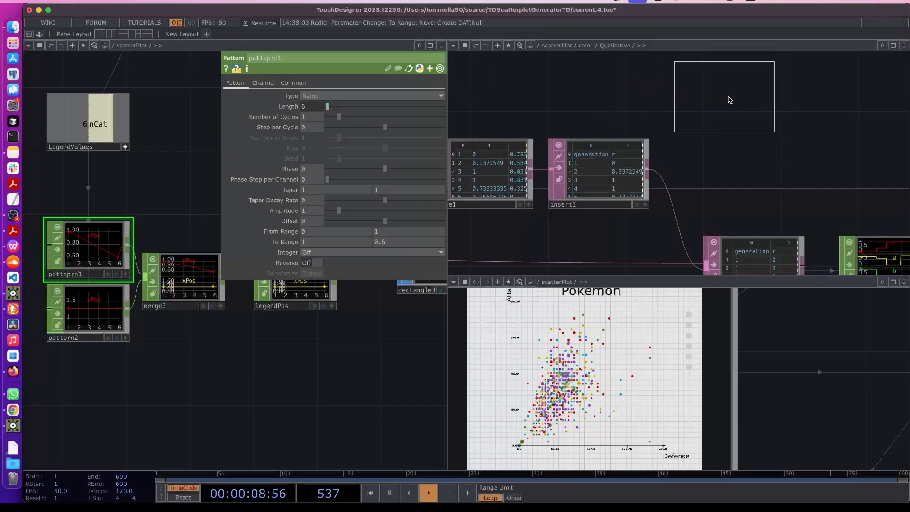
{"action": "left_click", "coordinate": [756, 104]}
{"action": "left_click_drag", "start_coordinate": [651, 165], "coordinate": [706, 108]}
{"action": "double_click", "coordinate": [734, 147]}
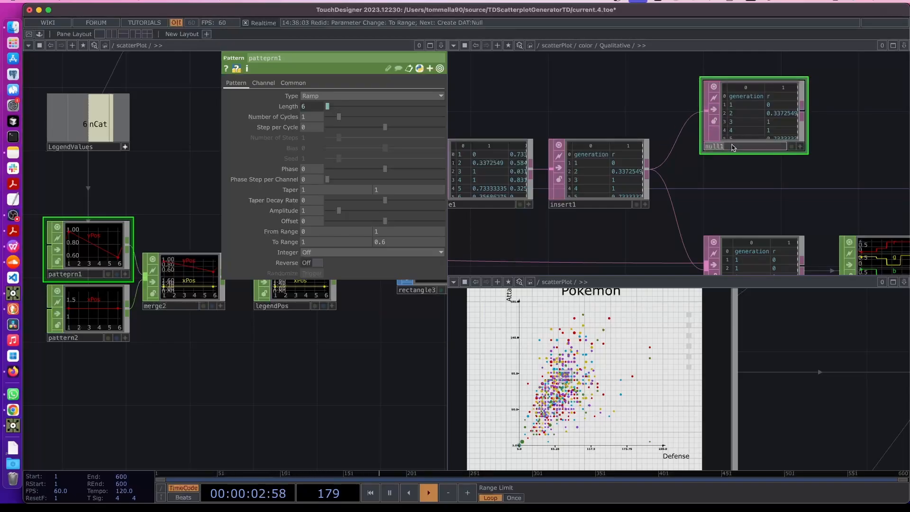
{"action": "type", "text": "colorCat"}
{"action": "key", "text": "Return"}
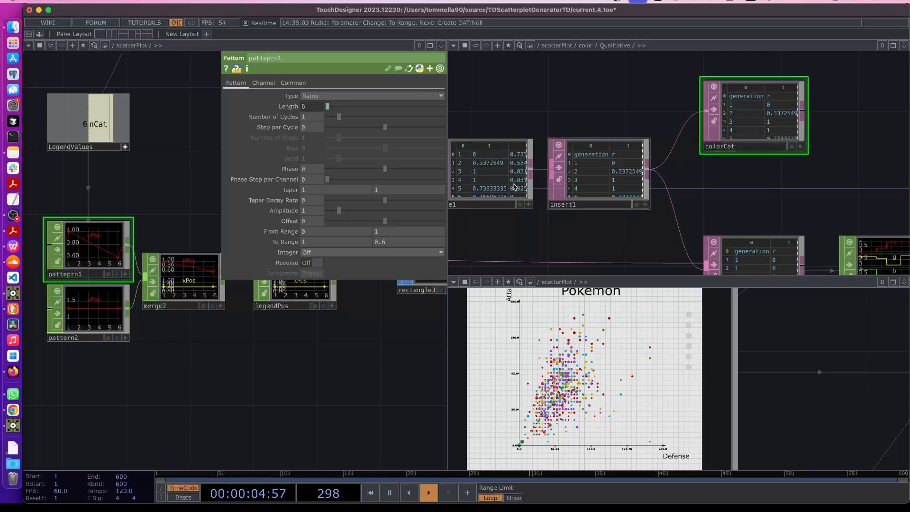
Set colorCat as the Instance 2 Color OP of the legendColors geometry
{"action": "middle_click_drag", "start_coordinate": [390, 336], "coordinate": [230, 363]}
{"action": "left_click_drag", "start_coordinate": [350, 364], "coordinate": [209, 378]}
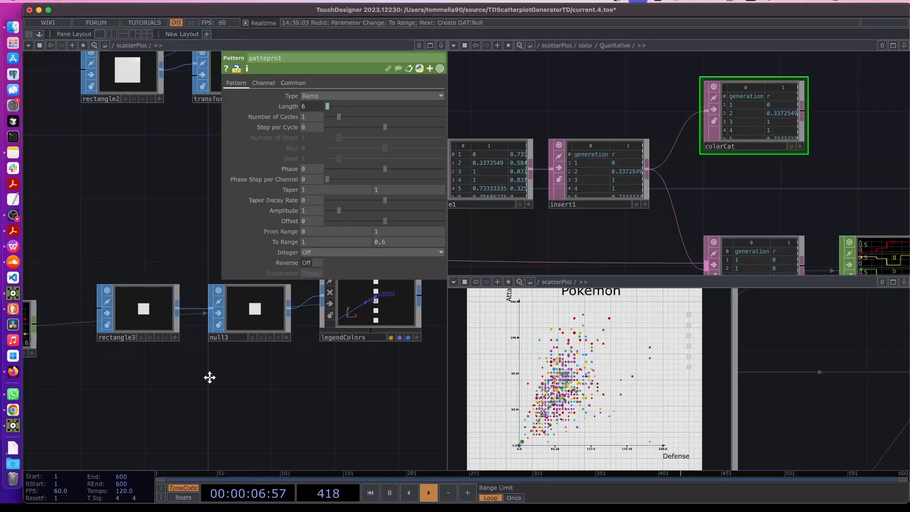
{"action": "left_click_drag", "start_coordinate": [379, 378], "coordinate": [201, 376]}
{"action": "left_click", "coordinate": [173, 301]}
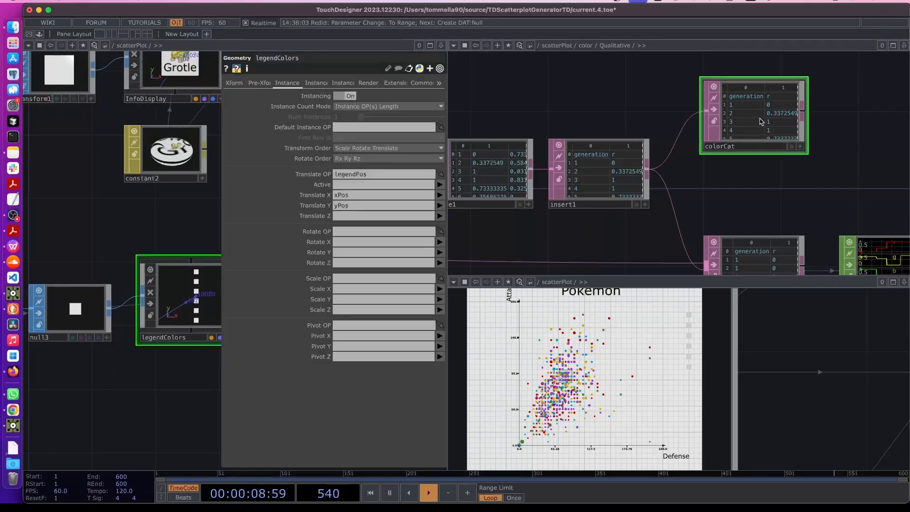
{"action": "mouse_move", "coordinate": [766, 113]}
{"action": "left_mouse_down"}
{"action": "mouse_move", "coordinate": [382, 319]}
{"action": "mouse_move", "coordinate": [328, 324]}
{"action": "mouse_move", "coordinate": [397, 271]}
{"action": "mouse_move", "coordinate": [763, 109]}
{"action": "left_mouse_up"}
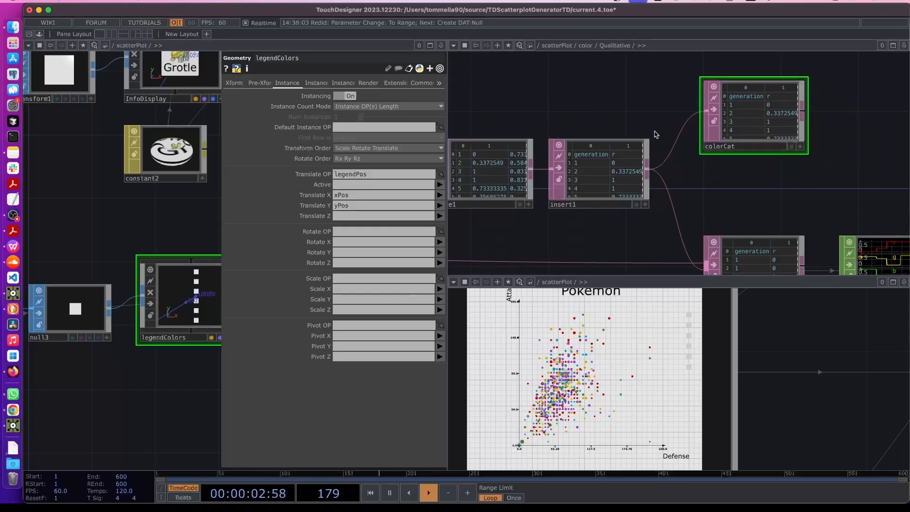
{"action": "left_click", "coordinate": [313, 84]}
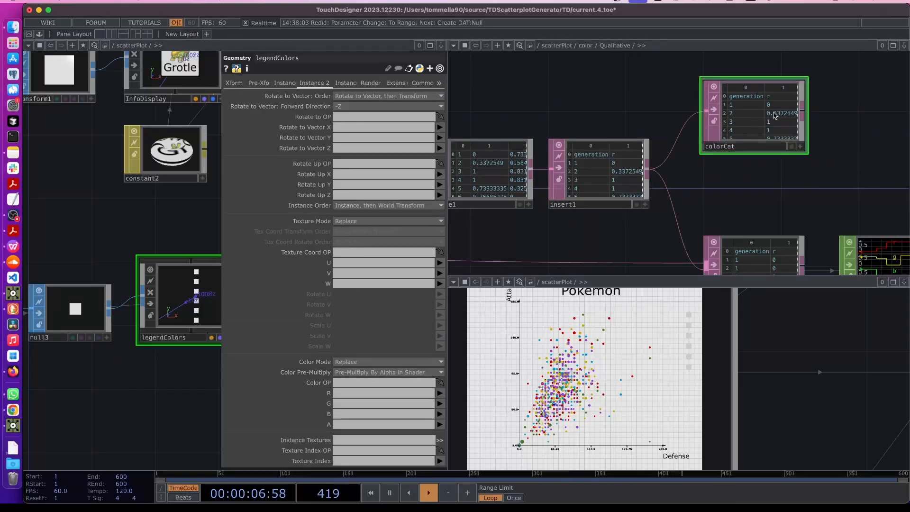
{"action": "left_click_drag", "start_coordinate": [774, 118], "coordinate": [339, 387]}
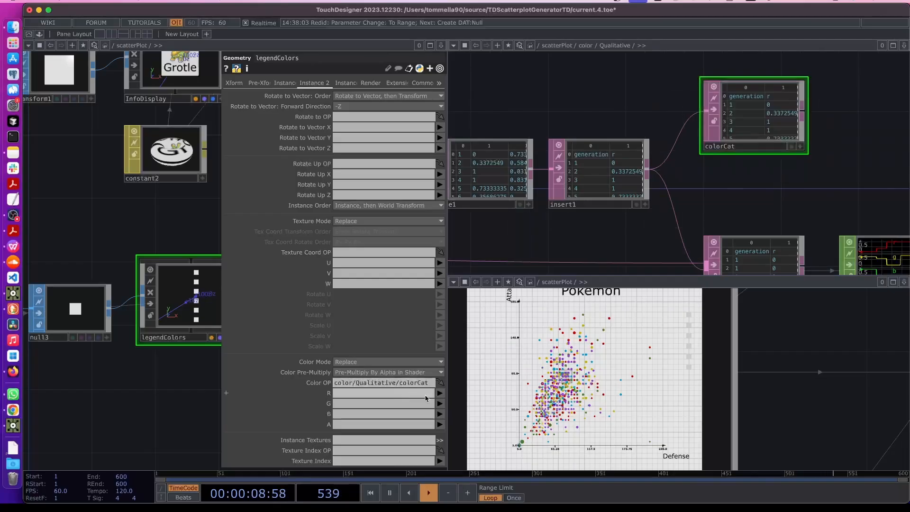
Map the instance red, green and blue to colorCat's r, g and b columns
{"action": "left_click", "coordinate": [440, 394]}
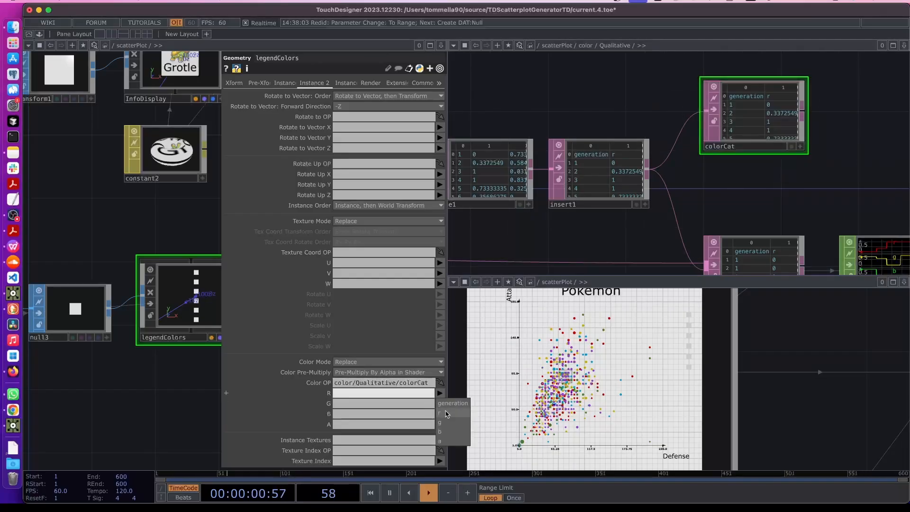
{"action": "left_click", "coordinate": [446, 414]}
{"action": "left_click", "coordinate": [375, 405]}
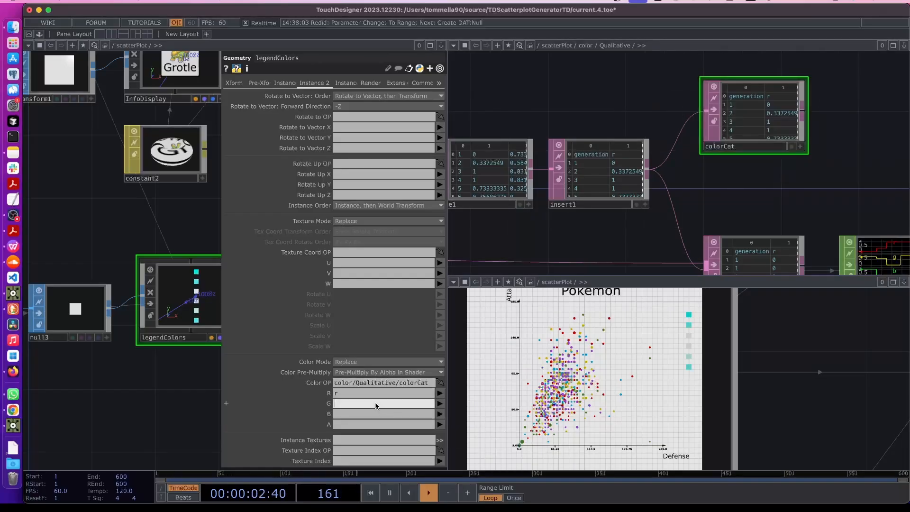
{"action": "left_click", "coordinate": [354, 414]}
{"action": "left_click", "coordinate": [346, 405]}
{"action": "type", "text": "g"}
{"action": "left_click", "coordinate": [346, 413]}
{"action": "type", "text": "b"}
{"action": "key", "text": "Return"}
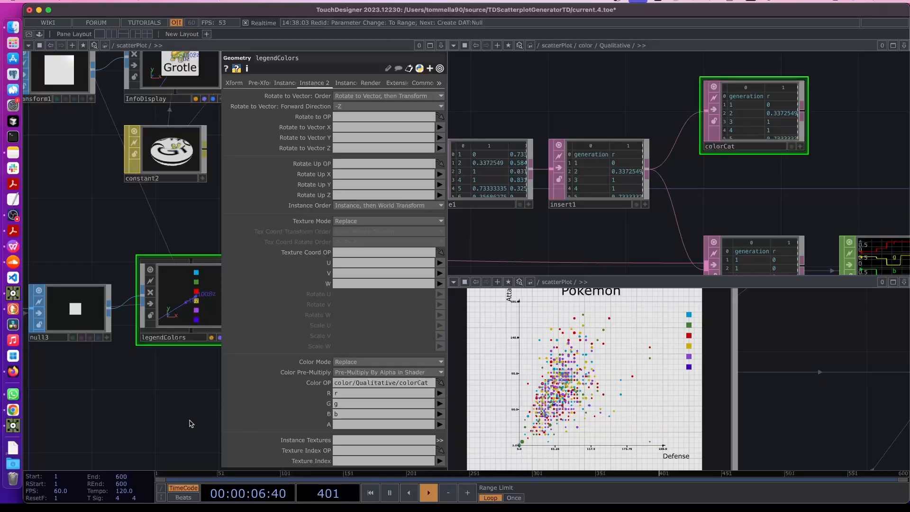
{"action": "left_click", "coordinate": [190, 423]}
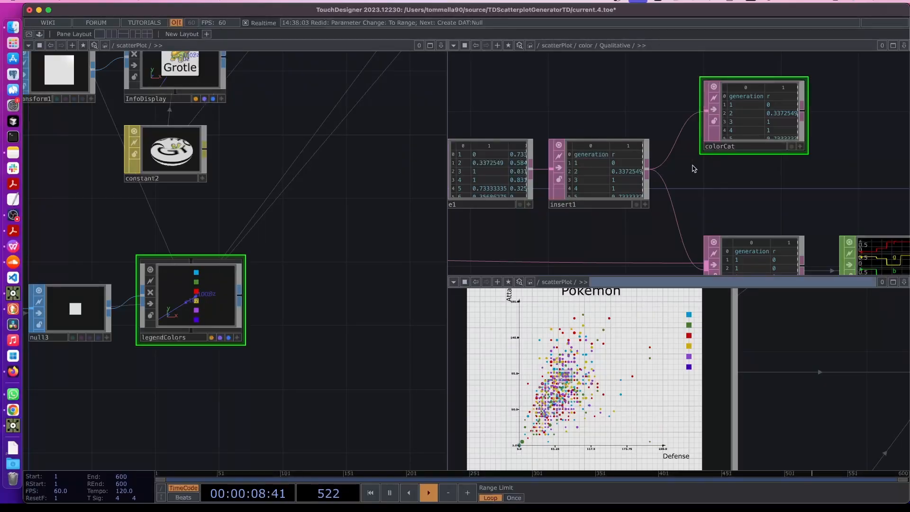
Pan and zoom to the LegendValues constant (nCat 6) and its pattern, merge2, legendPos chain
{"action": "scroll", "coordinate": [662, 181], "scroll_direction": "down", "scroll_amount": 6}
{"action": "left_click_drag", "start_coordinate": [616, 256], "coordinate": [638, 108]}
{"action": "left_click_drag", "start_coordinate": [635, 165], "coordinate": [755, 133]}
{"action": "scroll", "coordinate": [697, 157], "scroll_direction": "down", "scroll_amount": 6}
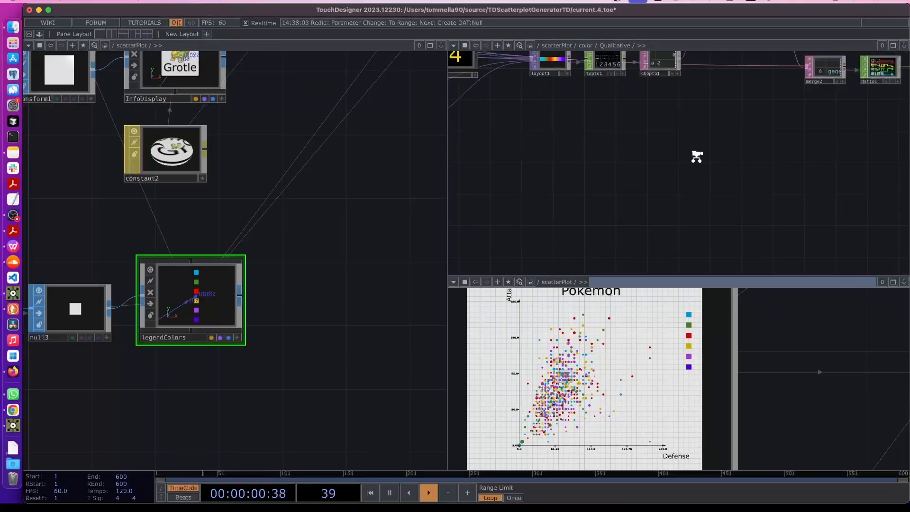
{"action": "left_click_drag", "start_coordinate": [696, 168], "coordinate": [829, 212]}
{"action": "scroll", "coordinate": [615, 152], "scroll_direction": "up", "scroll_amount": 5}
{"action": "left_click_drag", "start_coordinate": [625, 105], "coordinate": [616, 164]}
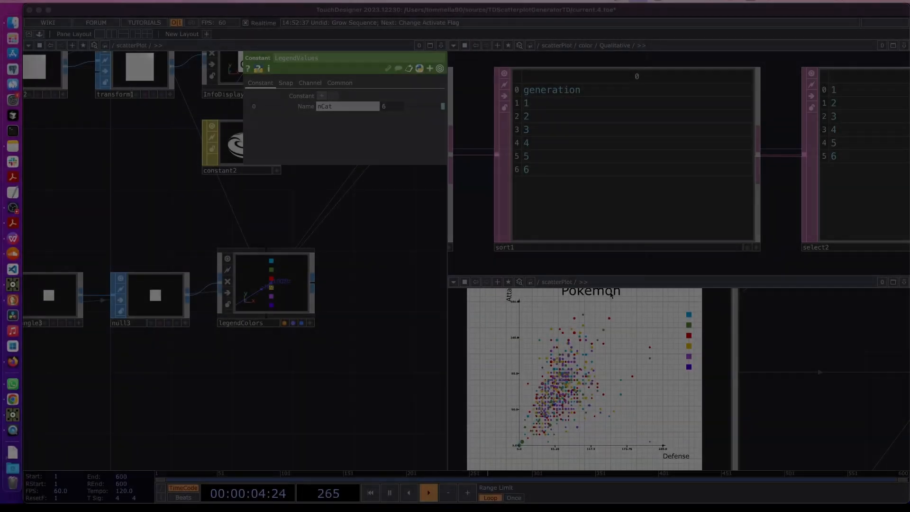
{"action": "scroll", "coordinate": [372, 372], "scroll_direction": "left", "scroll_amount": 10}
{"action": "scroll", "coordinate": [285, 376], "scroll_direction": "left", "scroll_amount": 10}
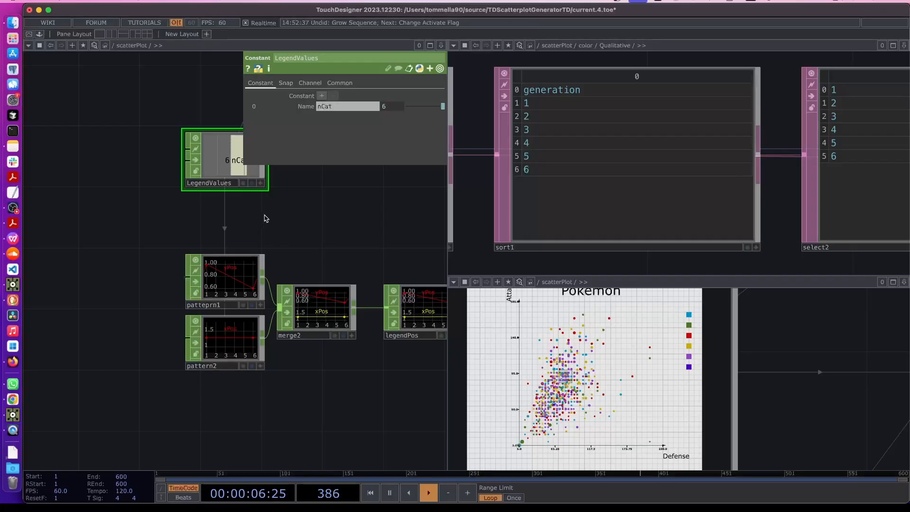
{"action": "left_click_drag", "start_coordinate": [271, 216], "coordinate": [266, 299]}
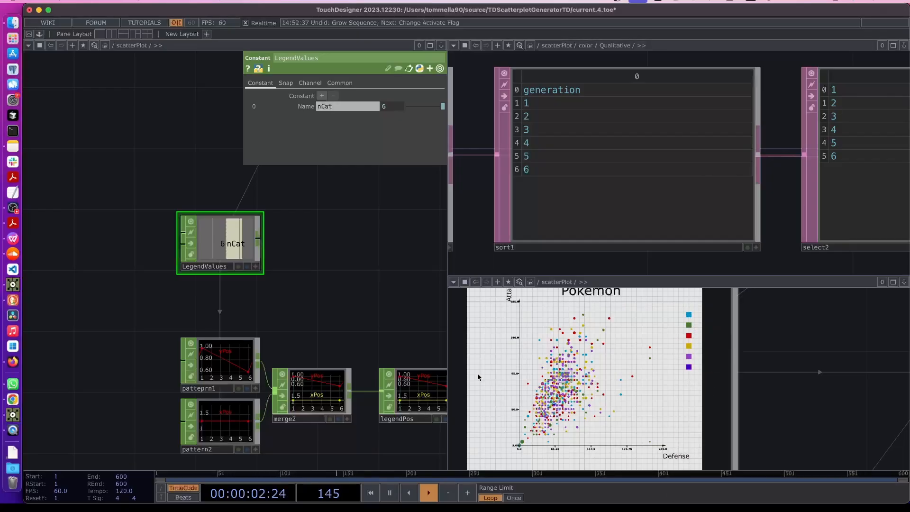
Add two channels to LegendValues, naming the first maxCat with value 20
{"action": "left_click", "coordinate": [322, 97]}
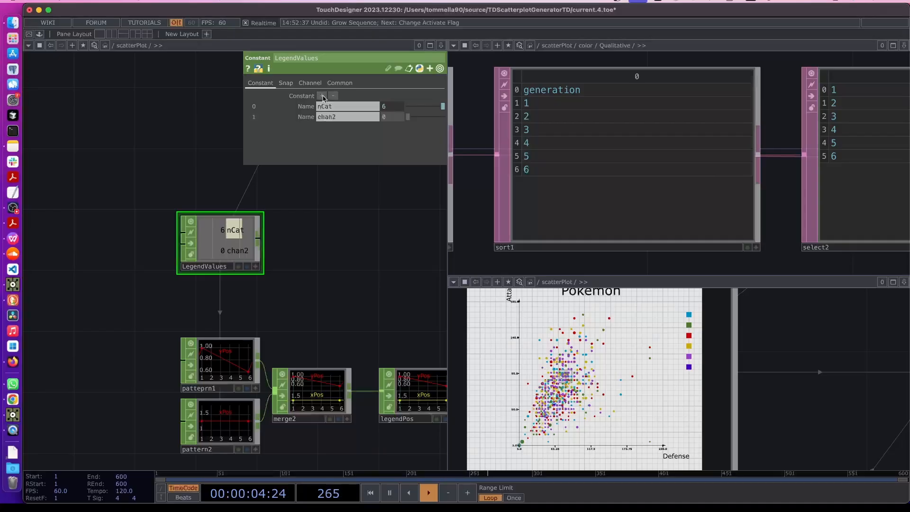
{"action": "left_click", "coordinate": [322, 96]}
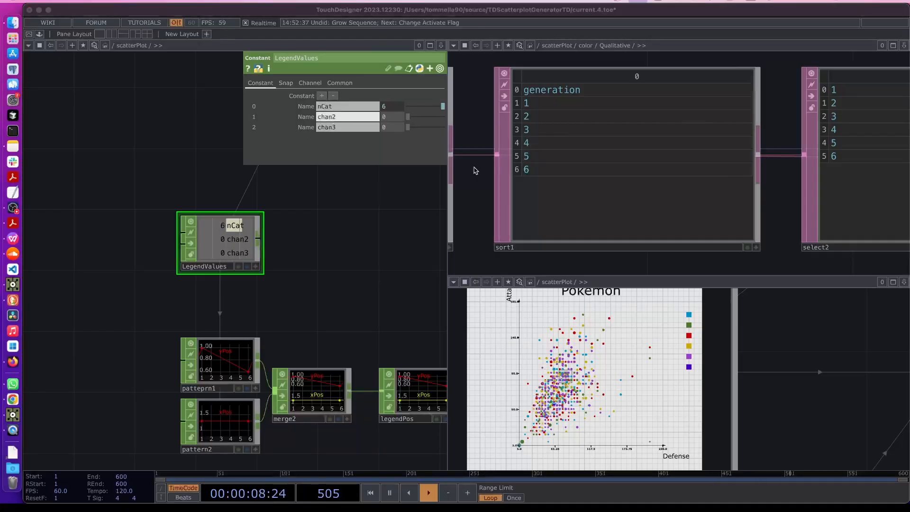
{"action": "type", "text": "maxCat"}
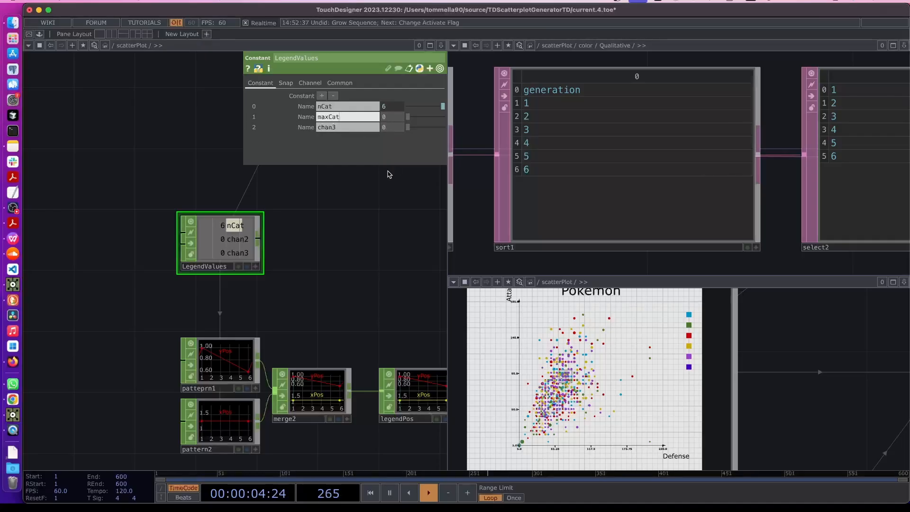
{"action": "key", "text": "Return"}
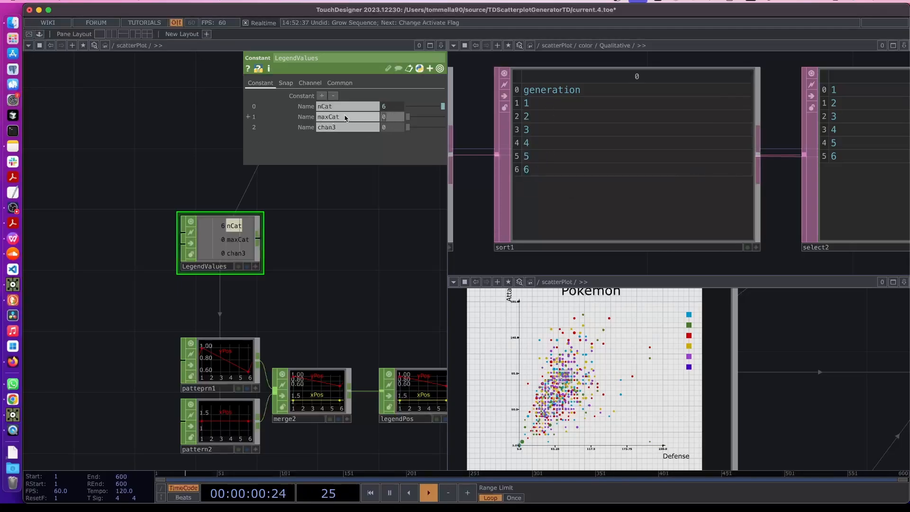
{"action": "key", "text": "Return"}
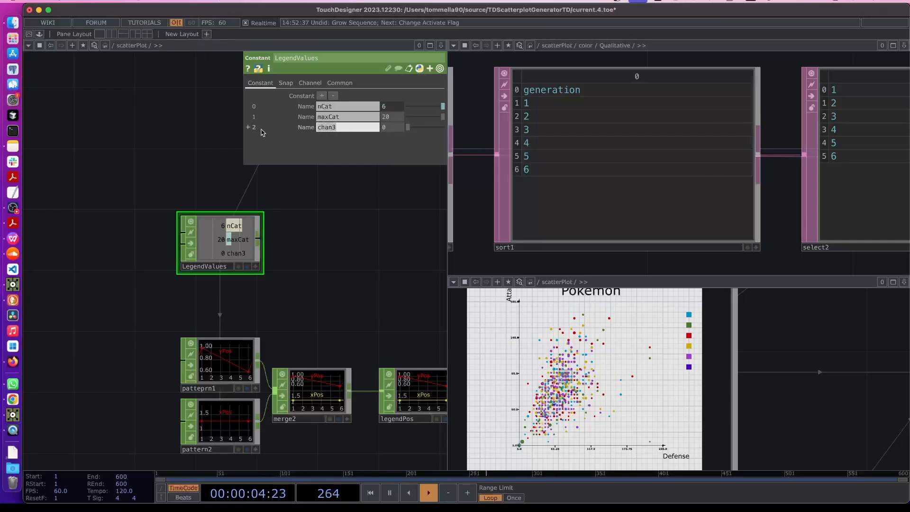
Name the other new channel minYPos with the expression 1/20 (0.05)
{"action": "type", "text": "yP"}
{"action": "type", "text": "inYPos"}
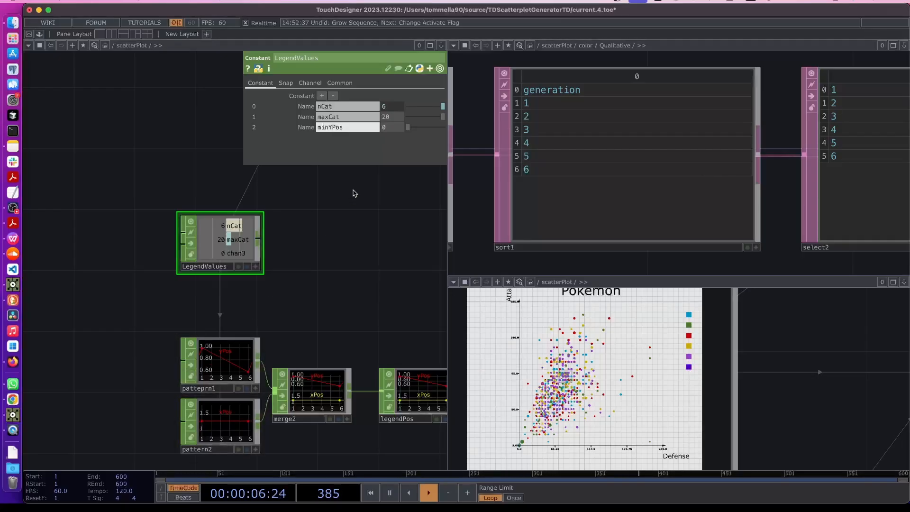
{"action": "key", "text": "Return"}
{"action": "left_click", "coordinate": [306, 127]}
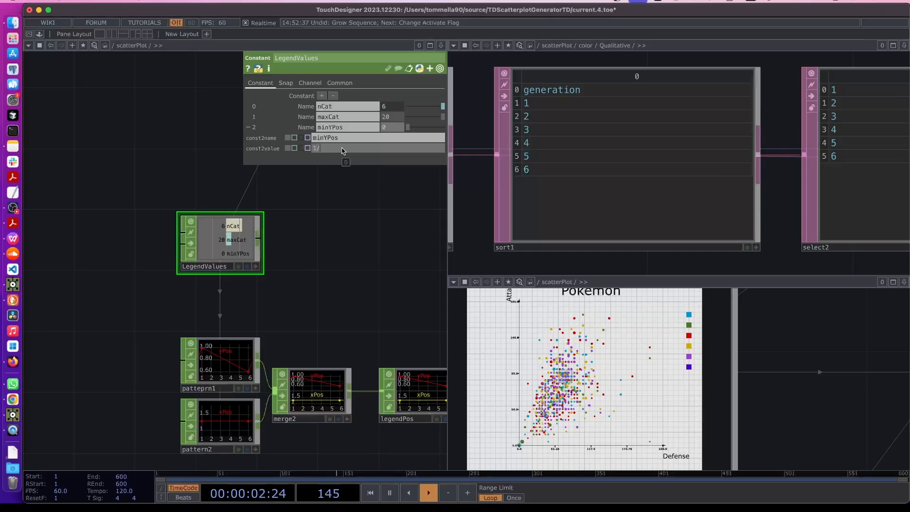
{"action": "type", "text": "20"}
{"action": "key", "text": "Return"}
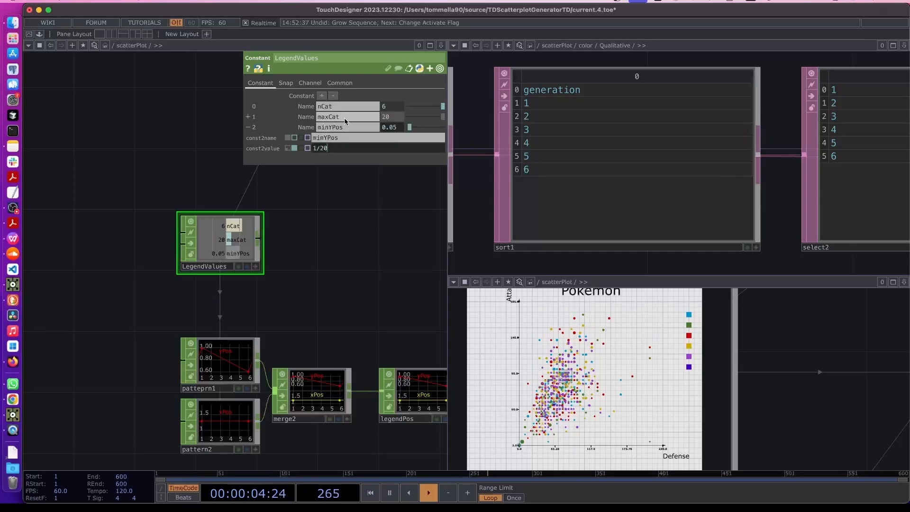
{"action": "left_click", "coordinate": [307, 119]}
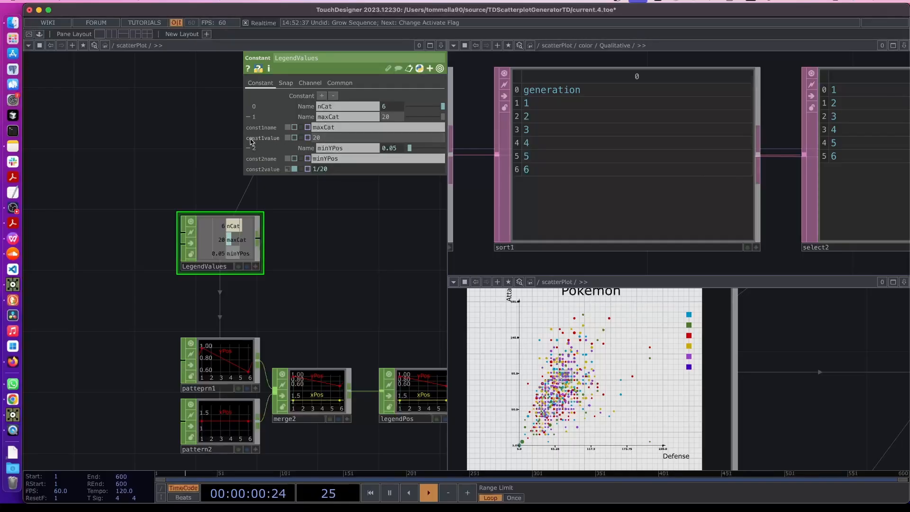
Make minYPos equal 1 divided by a reference to maxCat's value
{"action": "left_click_drag", "start_coordinate": [256, 139], "coordinate": [342, 169]}
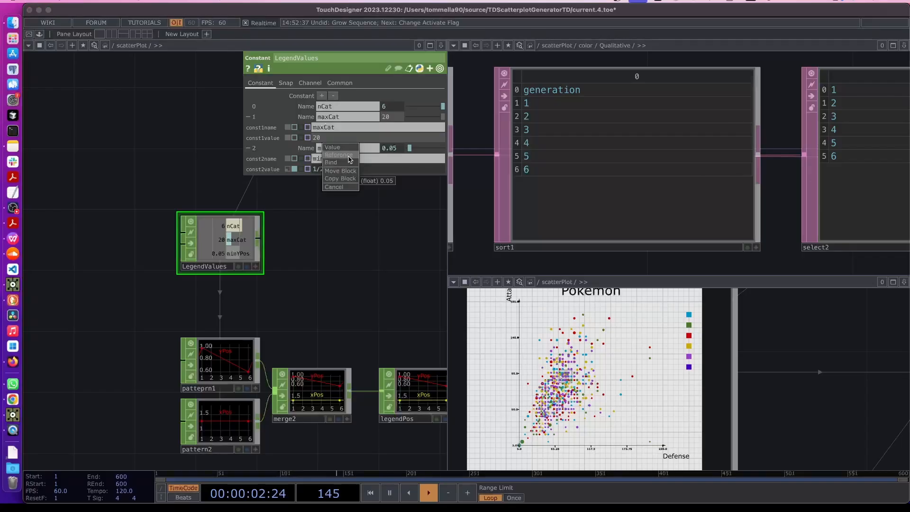
{"action": "left_click", "coordinate": [339, 154]}
{"action": "type", "text": "1-me.par.const1value"}
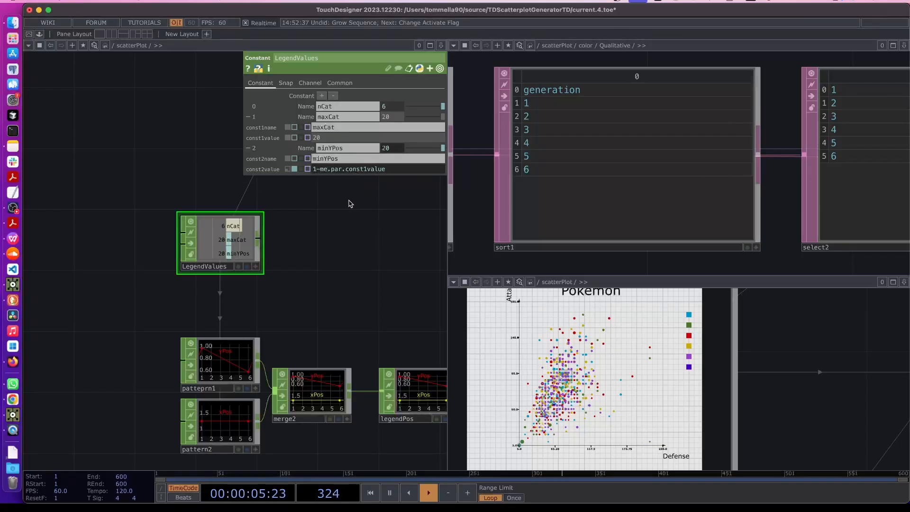
{"action": "key", "text": "BackSpace"}
{"action": "type", "text": "/"}
{"action": "key", "text": "Return"}
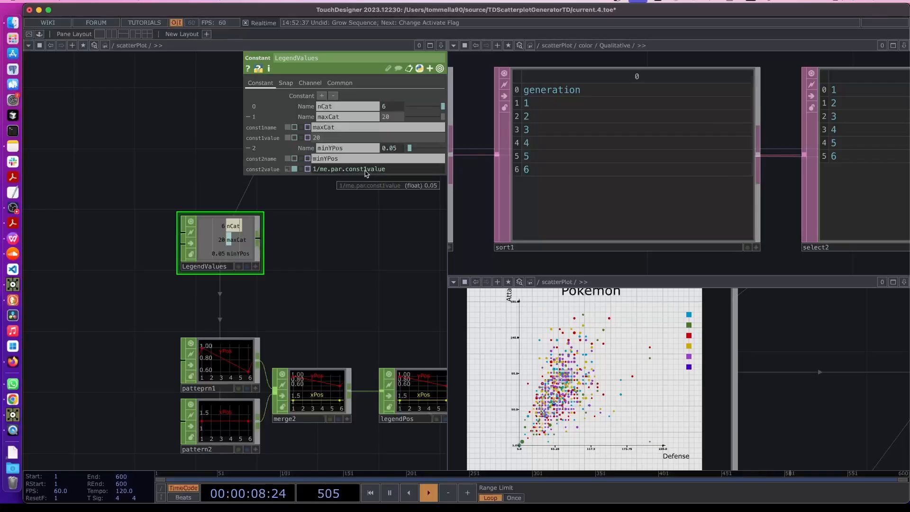
Wrap it in parentheses and multiply by the nCat reference, so minYPos evaluates to 0.3
{"action": "left_click", "coordinate": [314, 170]}
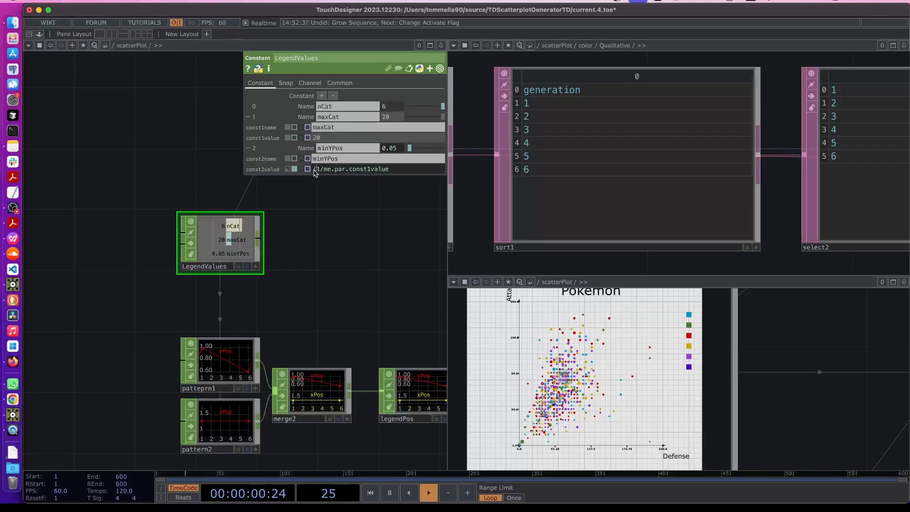
{"action": "type", "text": "("}
{"action": "double_click", "coordinate": [405, 172]}
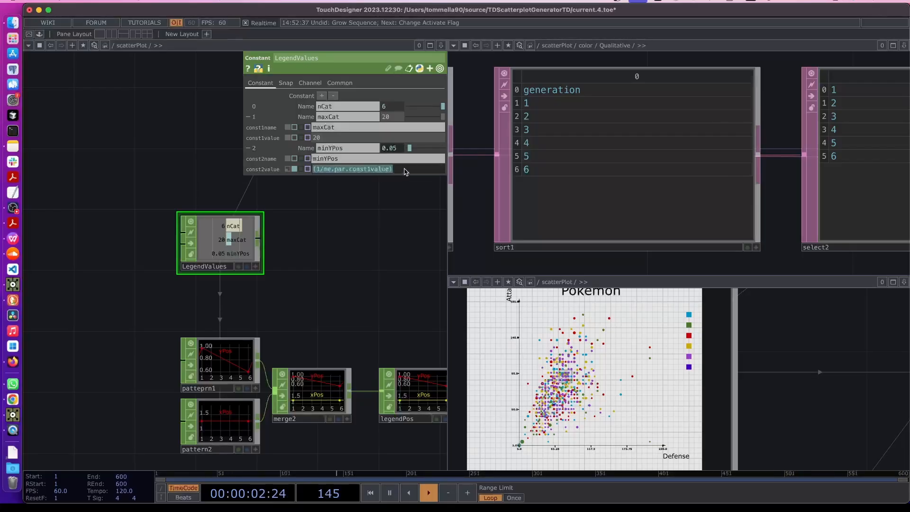
{"action": "left_click", "coordinate": [405, 173]}
{"action": "left_click", "coordinate": [311, 118]}
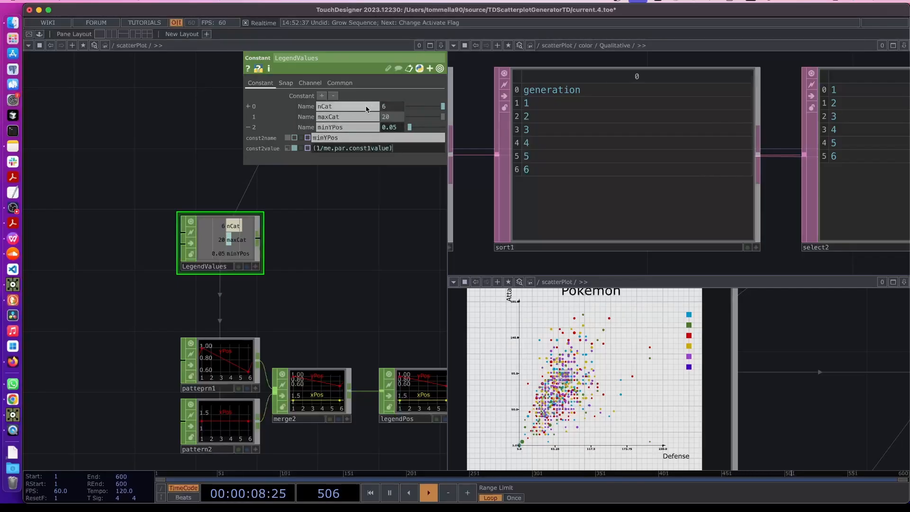
{"action": "left_click", "coordinate": [300, 108]}
{"action": "left_click", "coordinate": [300, 108]}
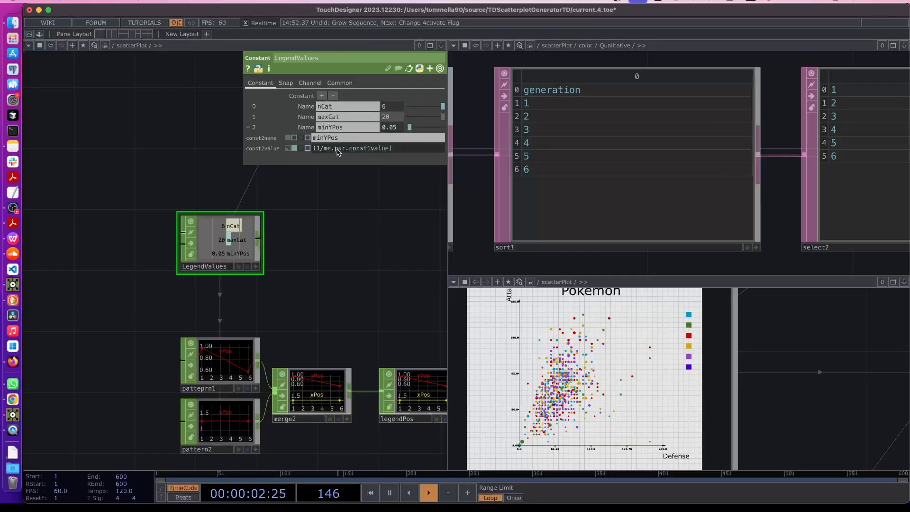
{"action": "left_click_drag", "start_coordinate": [324, 148], "coordinate": [388, 149]}
{"action": "key", "text": "super+c"}
{"action": "left_click", "coordinate": [407, 149]}
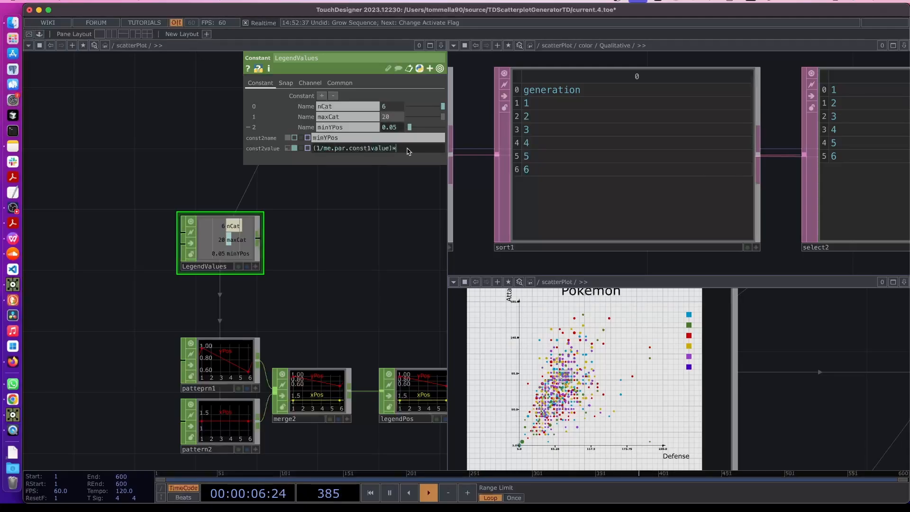
{"action": "key", "text": "super+v"}
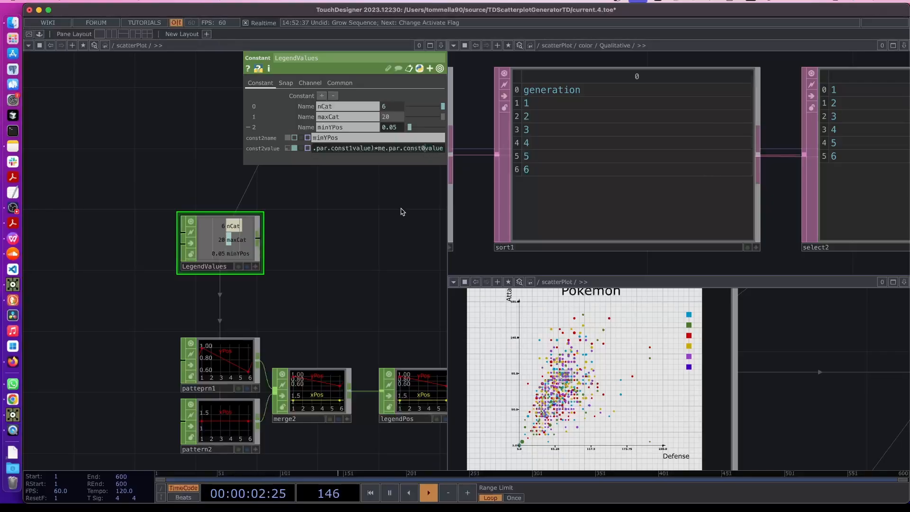
{"action": "key", "text": "Return"}
{"action": "left_click", "coordinate": [300, 127]}
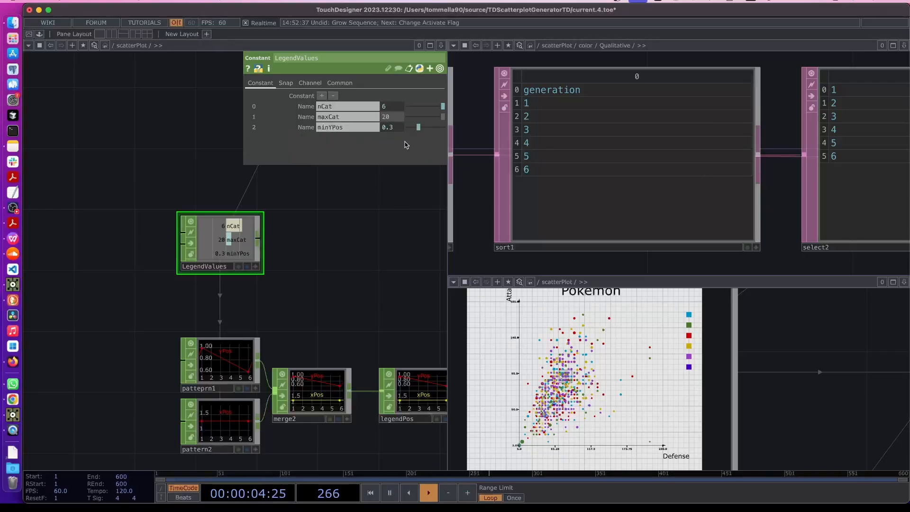
{"action": "scroll", "coordinate": [240, 319], "scroll_direction": "up", "scroll_amount": 3}
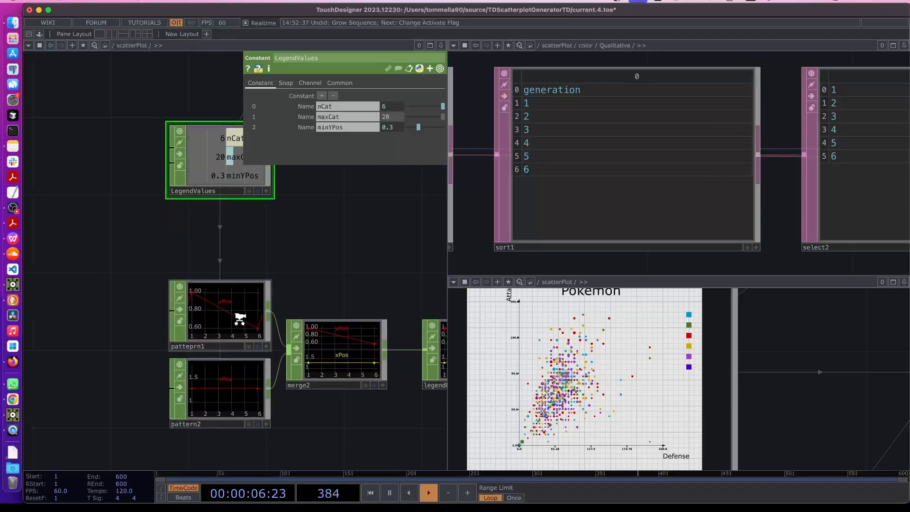
Open patteprn1's parameters and split To Range into separate values
{"action": "left_click", "coordinate": [220, 336]}
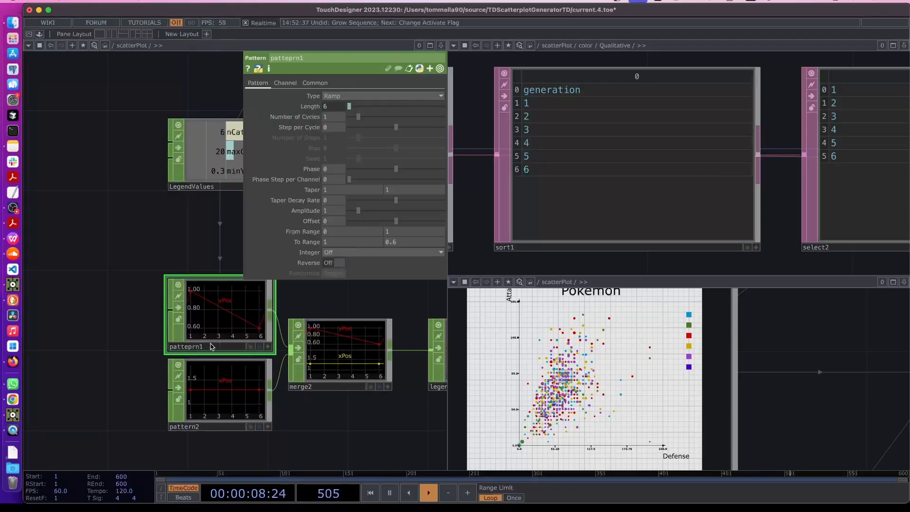
{"action": "left_click", "coordinate": [399, 242]}
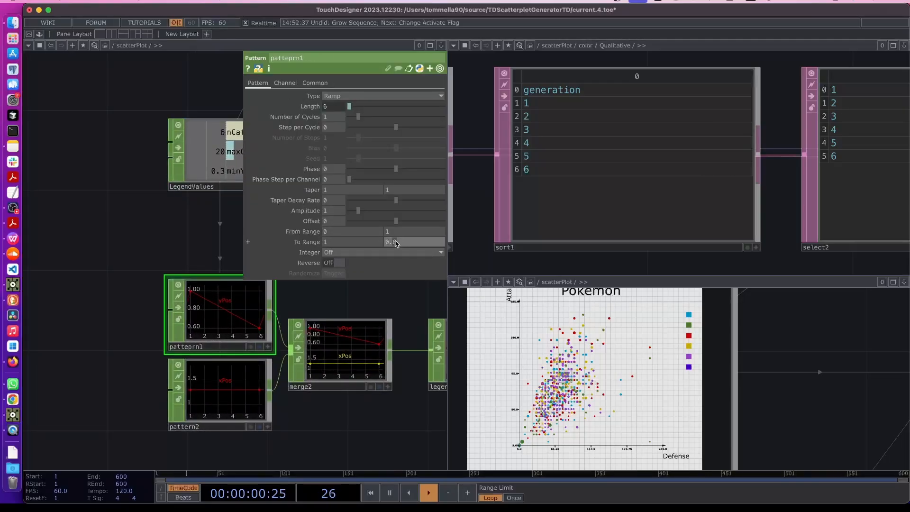
{"action": "left_click_drag", "start_coordinate": [357, 309], "coordinate": [231, 321]}
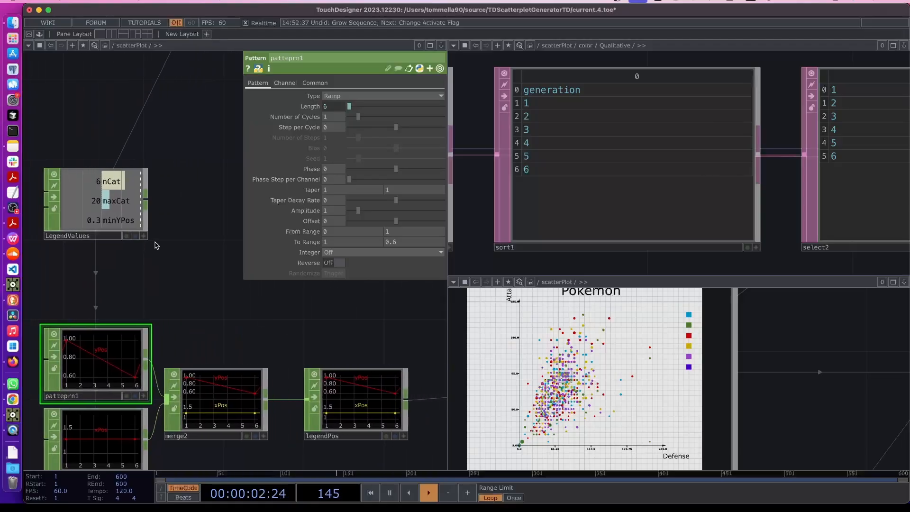
{"action": "left_click", "coordinate": [247, 242]}
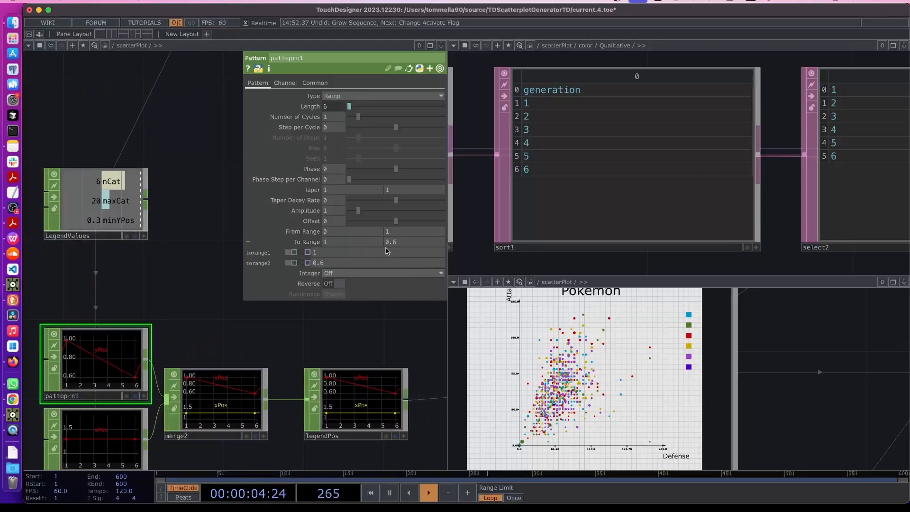
{"action": "left_click", "coordinate": [338, 264]}
{"action": "type", "text": "1-"}
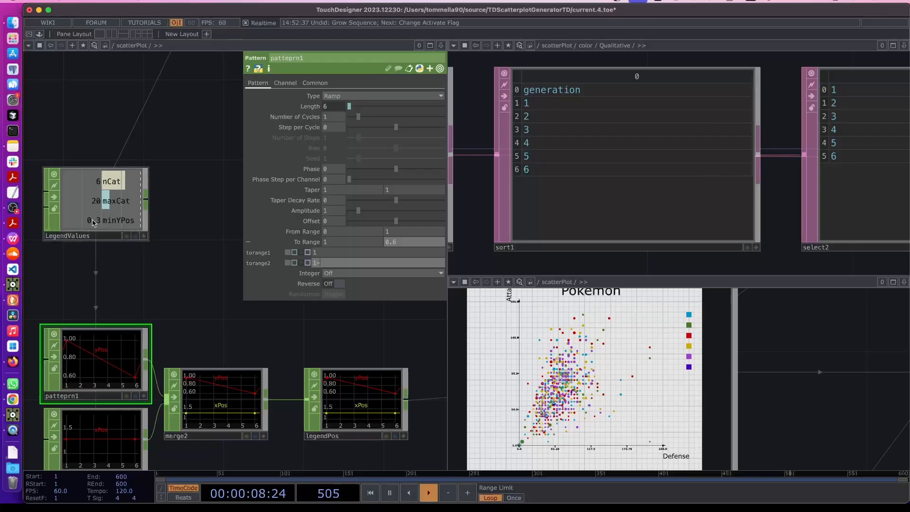
{"action": "left_click", "coordinate": [143, 236]}
Set torange2 to 1 minus a CHOP reference to LegendValues' minYPos, ending at 0.7
{"action": "left_click_drag", "start_coordinate": [111, 230], "coordinate": [325, 244]}
{"action": "left_click", "coordinate": [350, 257]}
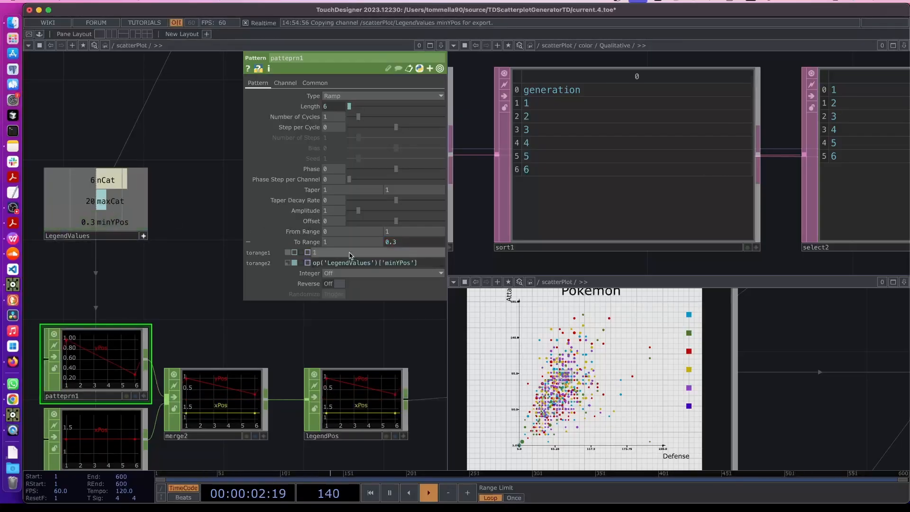
{"action": "type", "text": "-"}
{"action": "key", "text": "Return"}
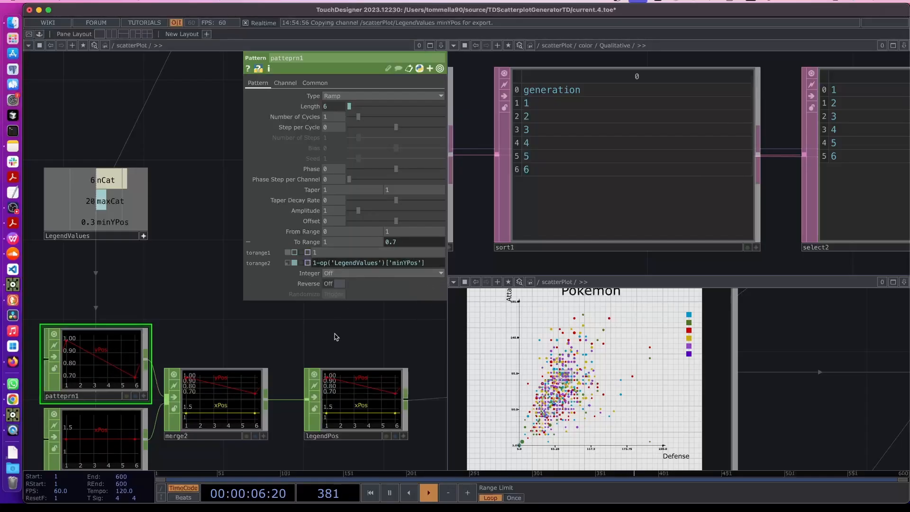
{"action": "scroll", "coordinate": [370, 313], "scroll_direction": "left", "scroll_amount": 3}
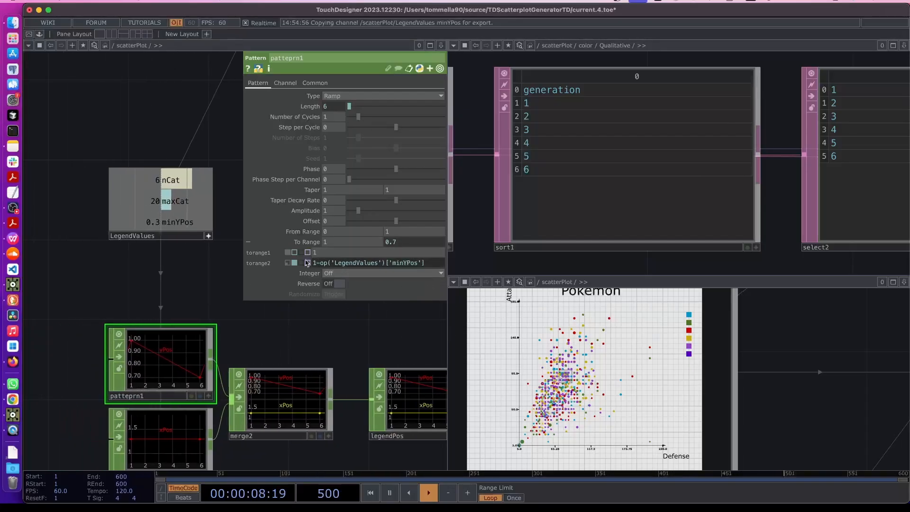
{"action": "left_click", "coordinate": [288, 242]}
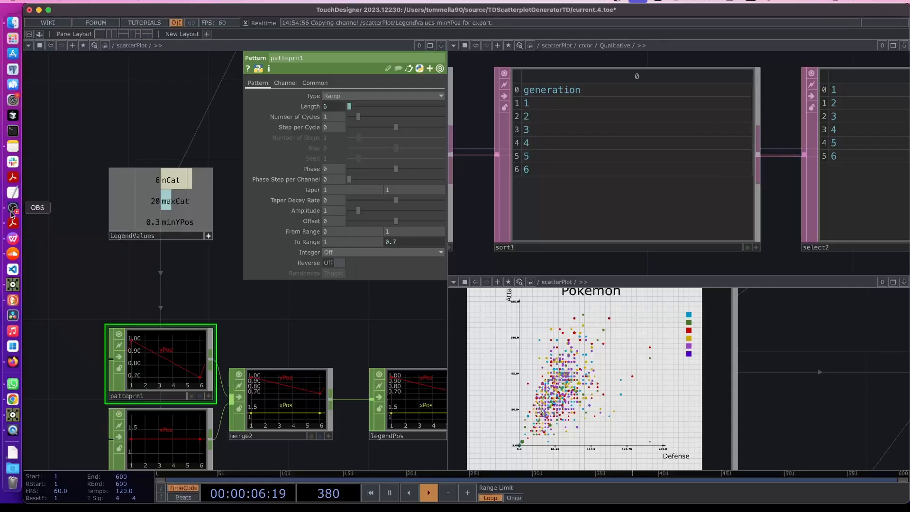
{"action": "left_click", "coordinate": [13, 208]}
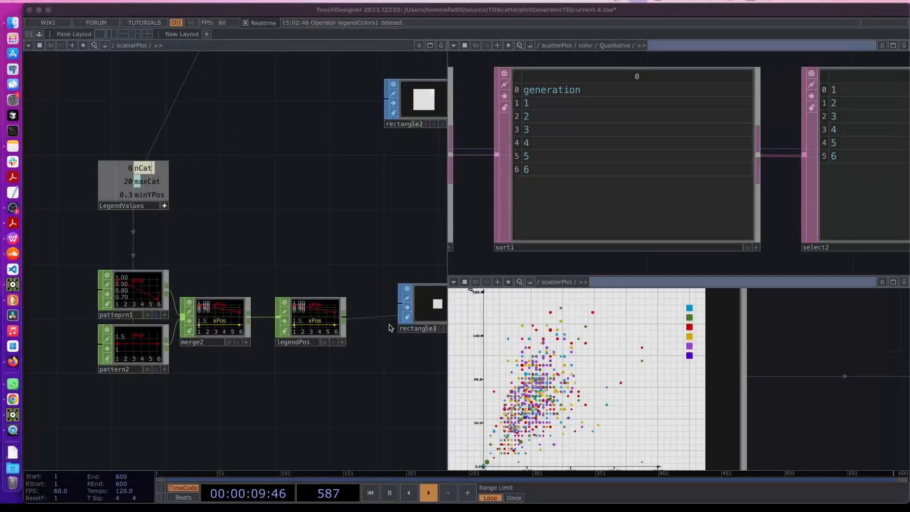
Copy and paste the legendColors geometry to create legendColors1
{"action": "left_click_drag", "start_coordinate": [389, 359], "coordinate": [246, 353]}
{"action": "left_click_drag", "start_coordinate": [339, 392], "coordinate": [193, 388]}
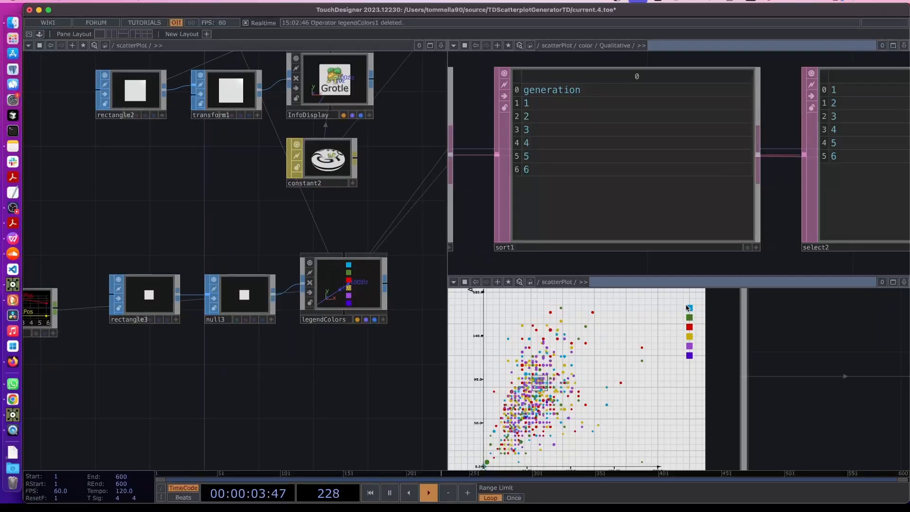
{"action": "left_click_drag", "start_coordinate": [310, 393], "coordinate": [218, 393]}
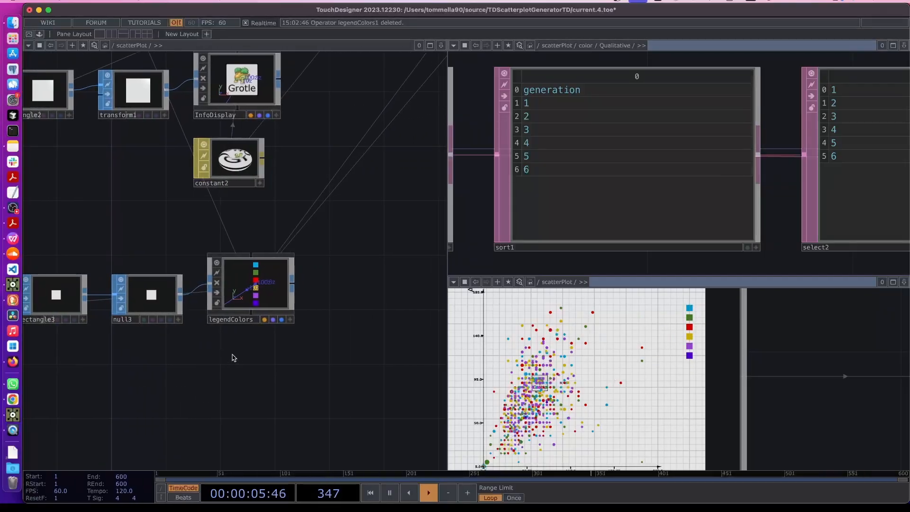
{"action": "left_click", "coordinate": [240, 292]}
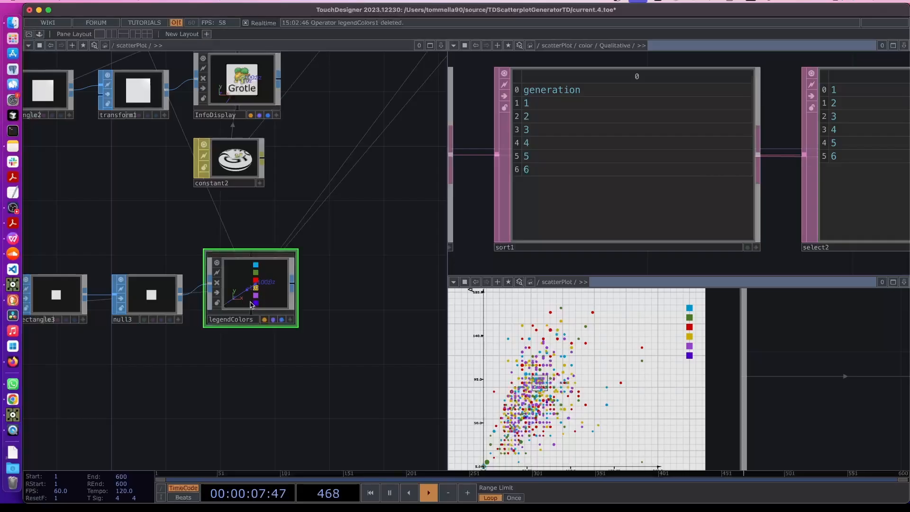
{"action": "key", "text": "ctrl+c"}
{"action": "key", "text": "ctrl+v"}
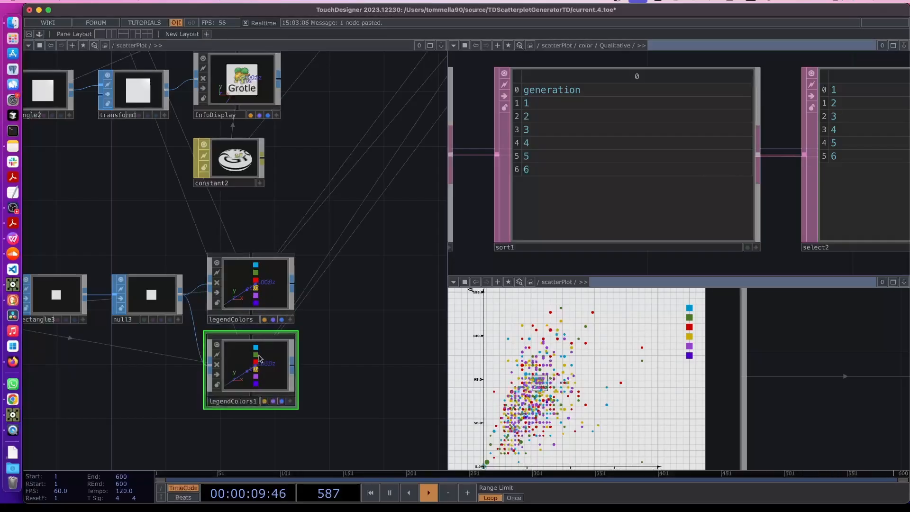
Clear legendColors1's instance Color OP and its R, G and B channel mappings
{"action": "key", "text": "p"}
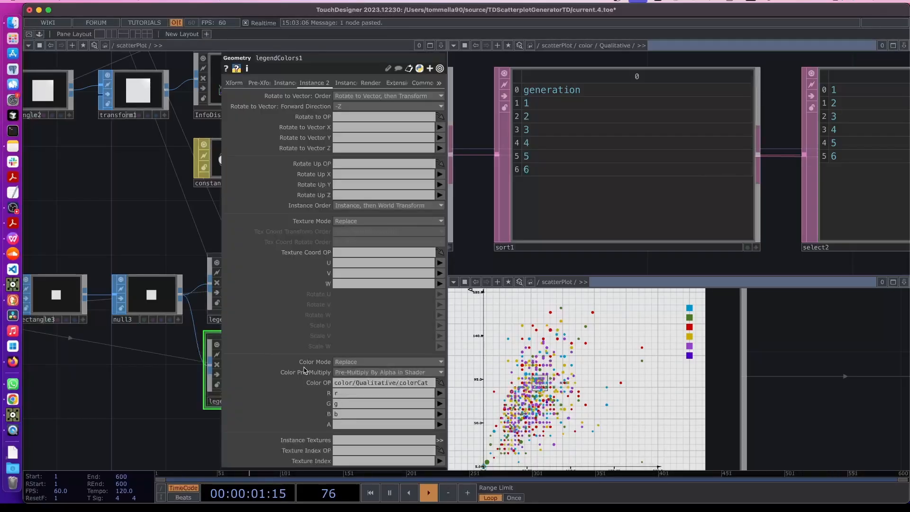
{"action": "key", "text": "BackSpace"}
{"action": "left_click", "coordinate": [348, 396]}
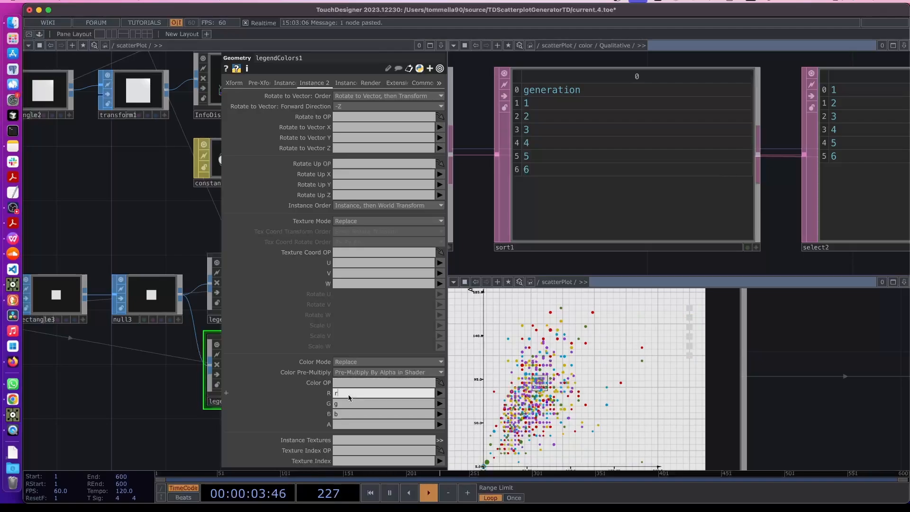
{"action": "key", "text": "BackSpace"}
{"action": "left_click", "coordinate": [339, 404]}
{"action": "left_click", "coordinate": [343, 412]}
{"action": "key", "text": "BackSpace"}
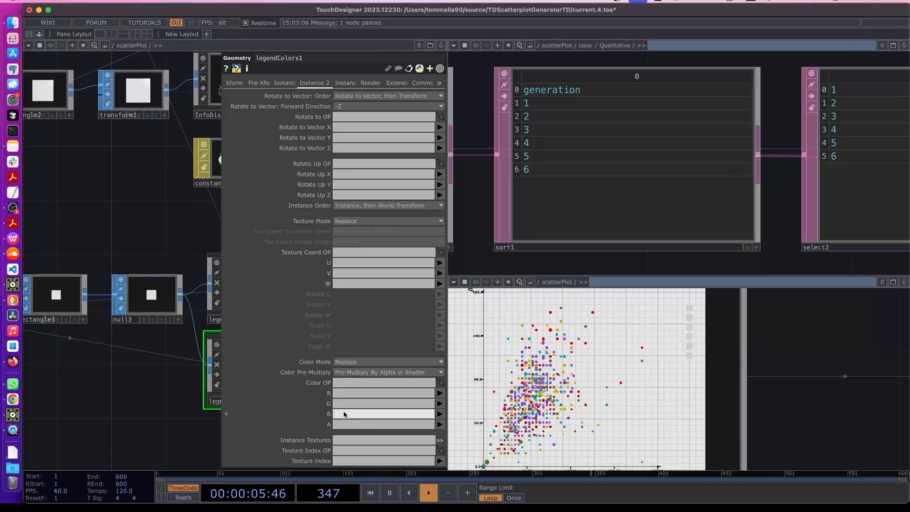
{"action": "left_click", "coordinate": [125, 438]}
Inside legendColors1, add a Line MAT line1 with Line Near Color black (0, 0, 0)
{"action": "key", "text": "p"}
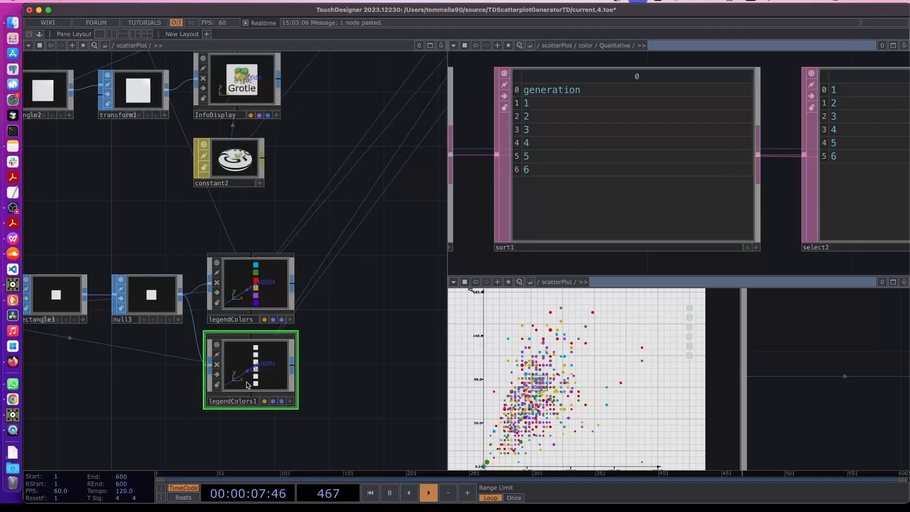
{"action": "key", "text": "i"}
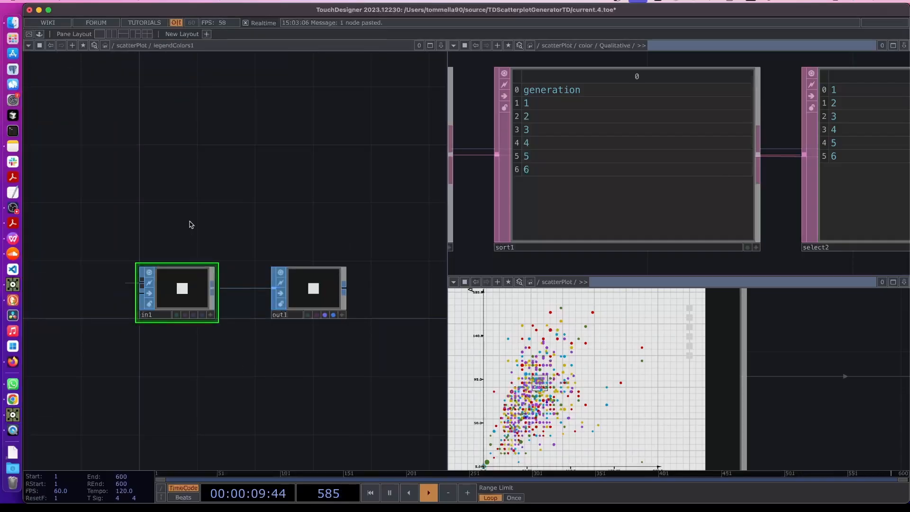
{"action": "key", "text": "Tab"}
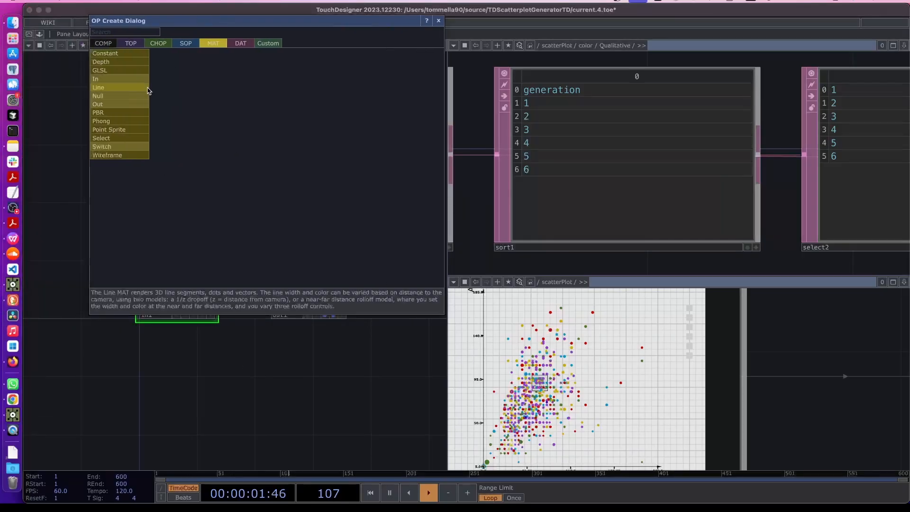
{"action": "left_click", "coordinate": [118, 88]}
{"action": "left_click", "coordinate": [178, 207]}
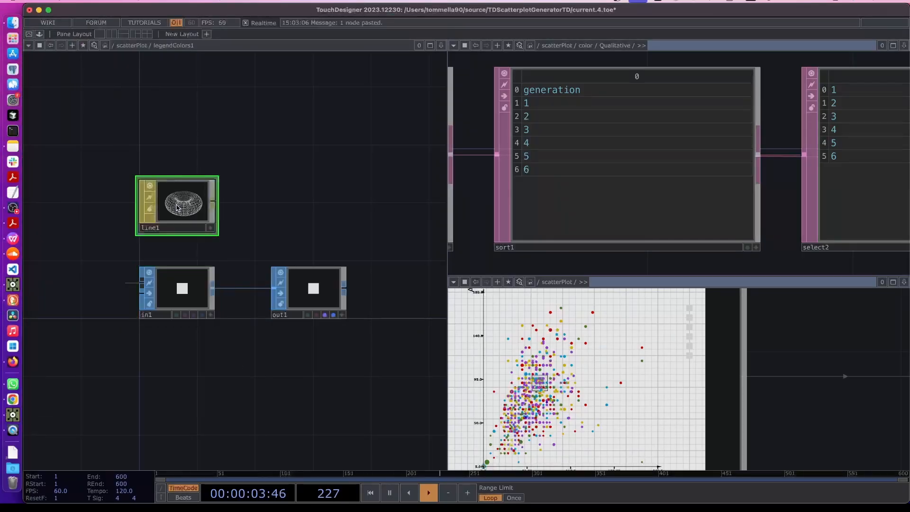
{"action": "key", "text": "p"}
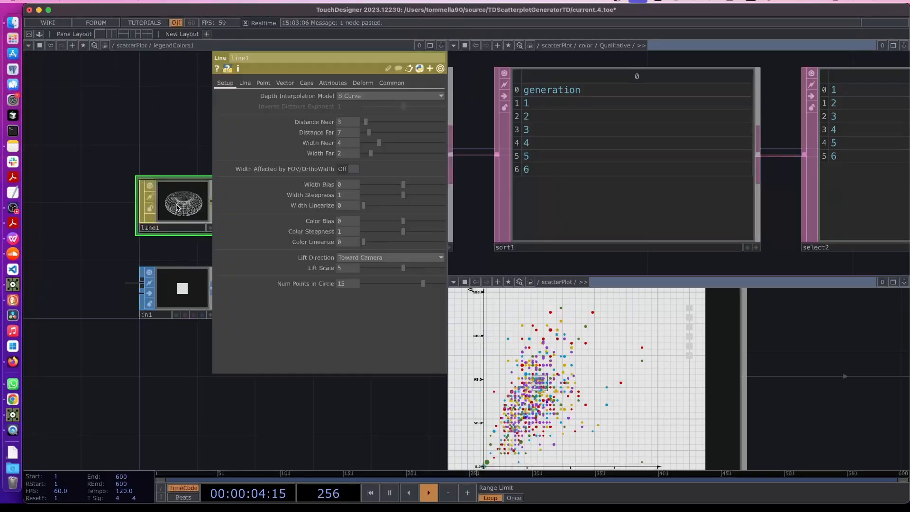
{"action": "left_click", "coordinate": [245, 83]}
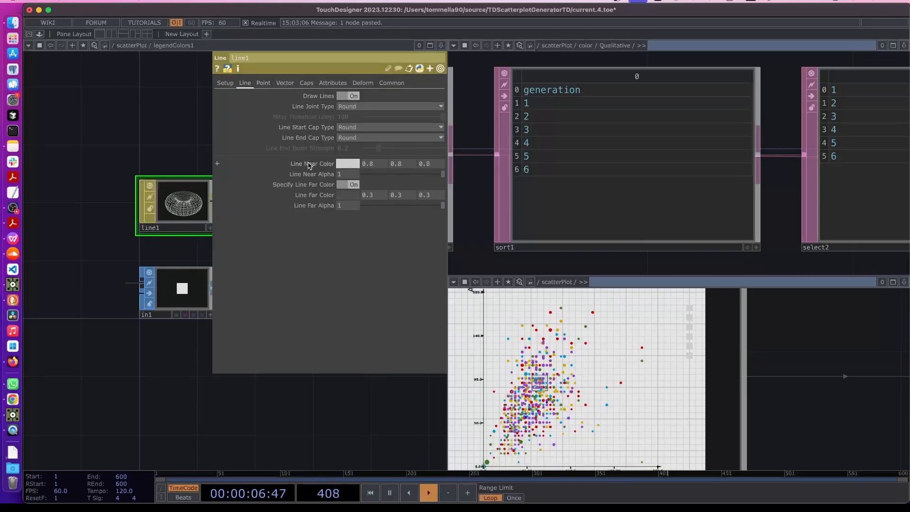
{"action": "left_click", "coordinate": [347, 163]}
{"action": "left_click", "coordinate": [330, 190]}
{"action": "left_click", "coordinate": [278, 108]}
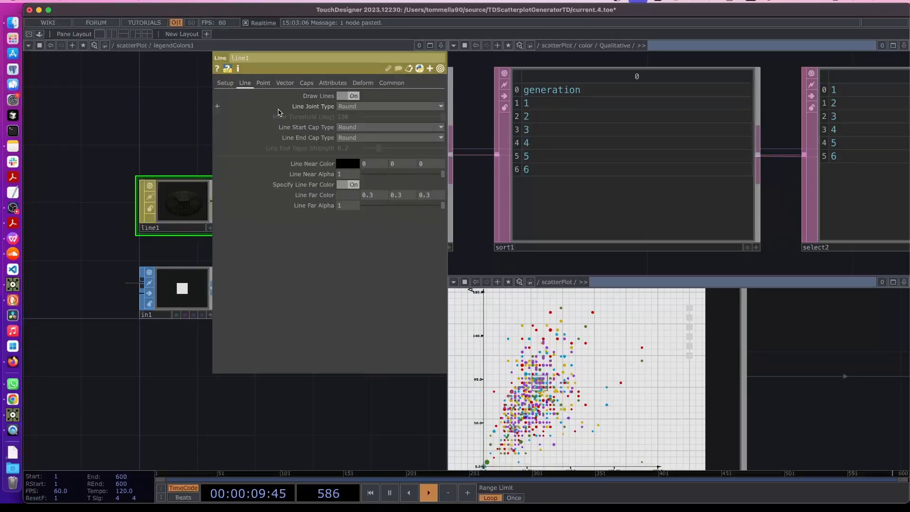
{"action": "left_click_drag", "start_coordinate": [163, 138], "coordinate": [152, 187]}
Back in scatterPlot, set legendColors1's Material to ./line1 and close its parameters
{"action": "key", "text": "p"}
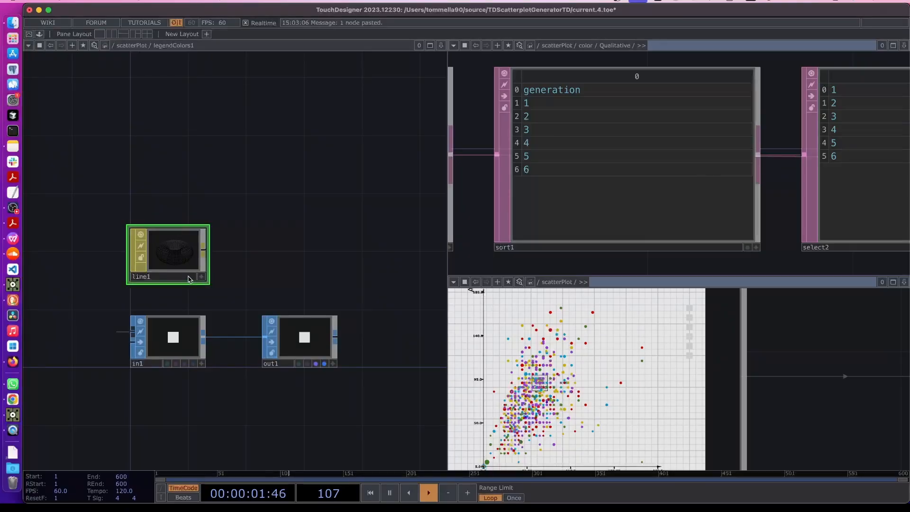
{"action": "key", "text": "u"}
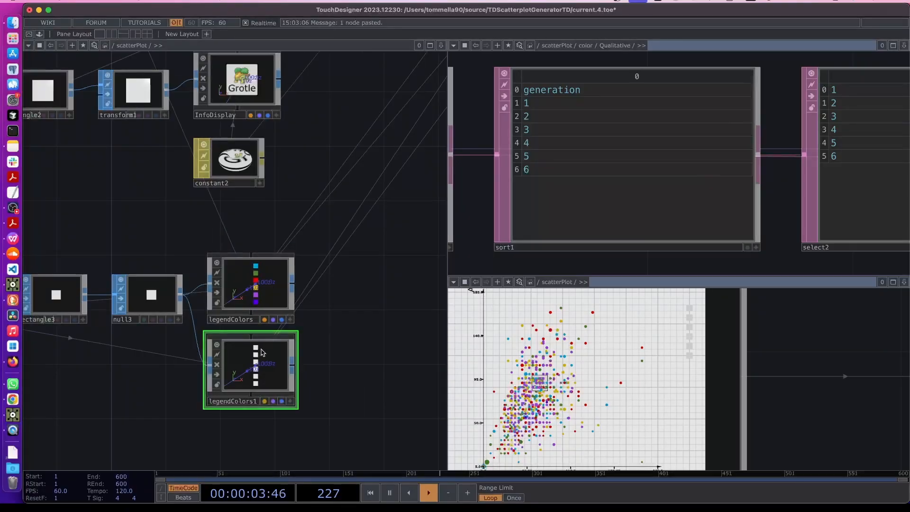
{"action": "key", "text": "p"}
{"action": "scroll", "coordinate": [159, 406], "scroll_direction": "right", "scroll_amount": 3}
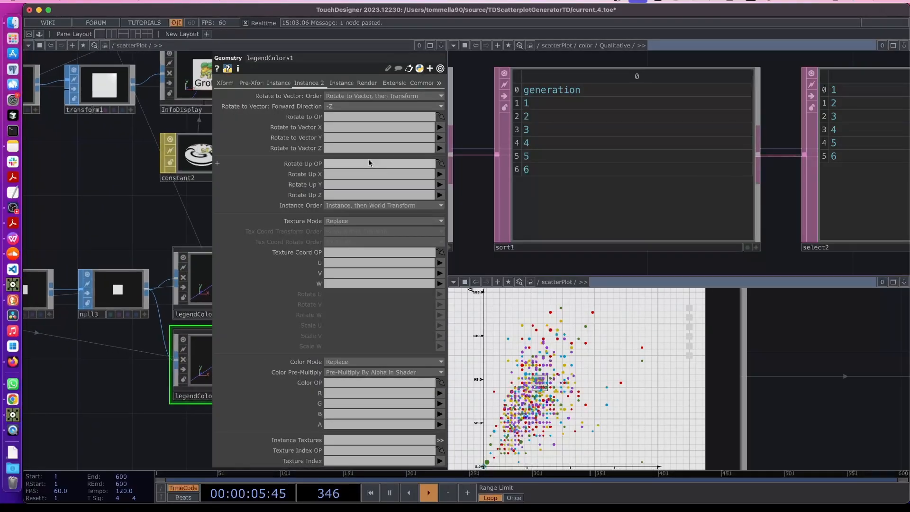
{"action": "left_click", "coordinate": [368, 85]}
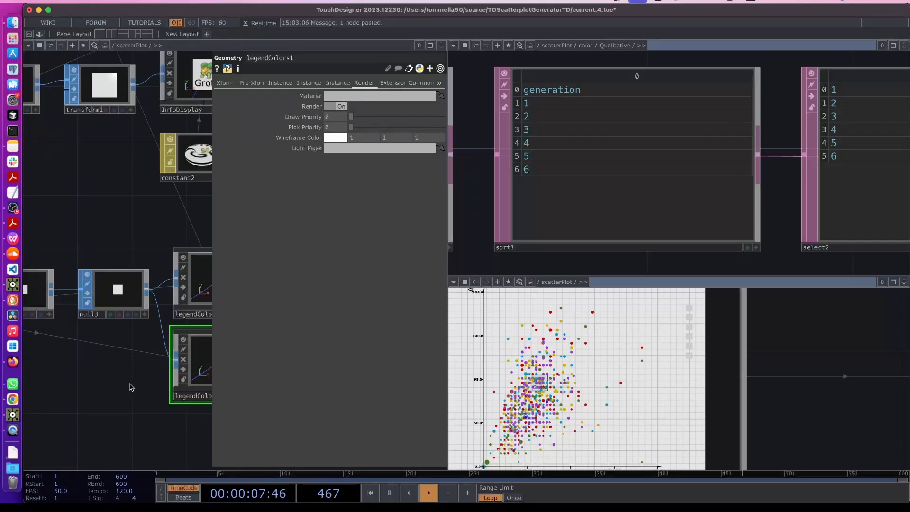
{"action": "left_click", "coordinate": [339, 96]}
{"action": "type", "text": "./lin"}
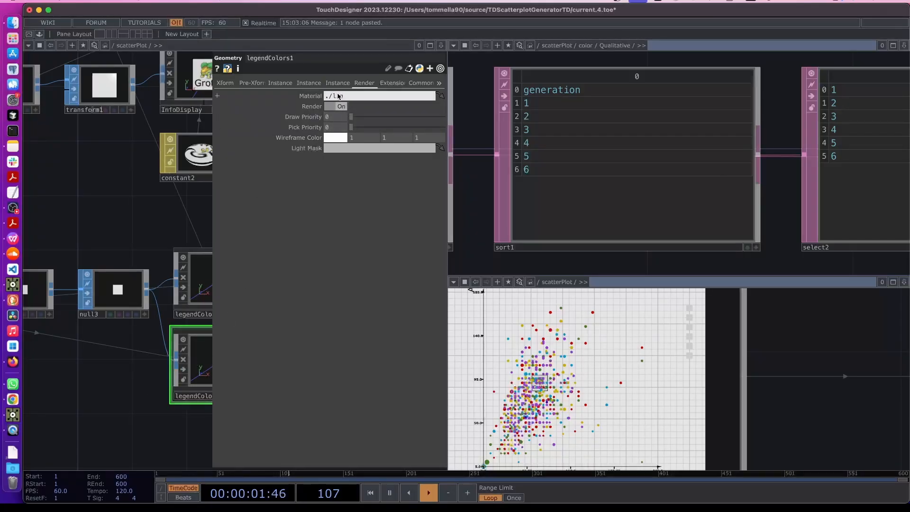
{"action": "type", "text": "e1"}
{"action": "key", "text": "Return"}
{"action": "left_click_drag", "start_coordinate": [116, 346], "coordinate": [92, 346]}
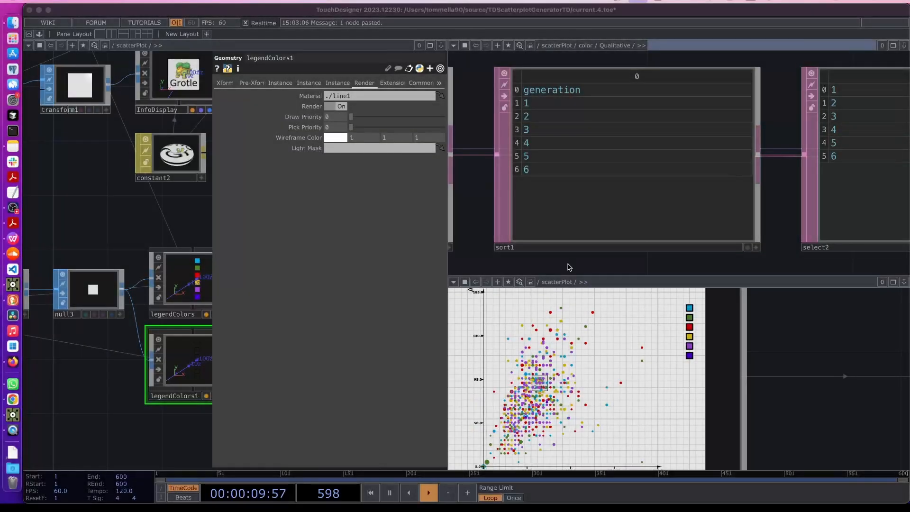
{"action": "left_click", "coordinate": [161, 205]}
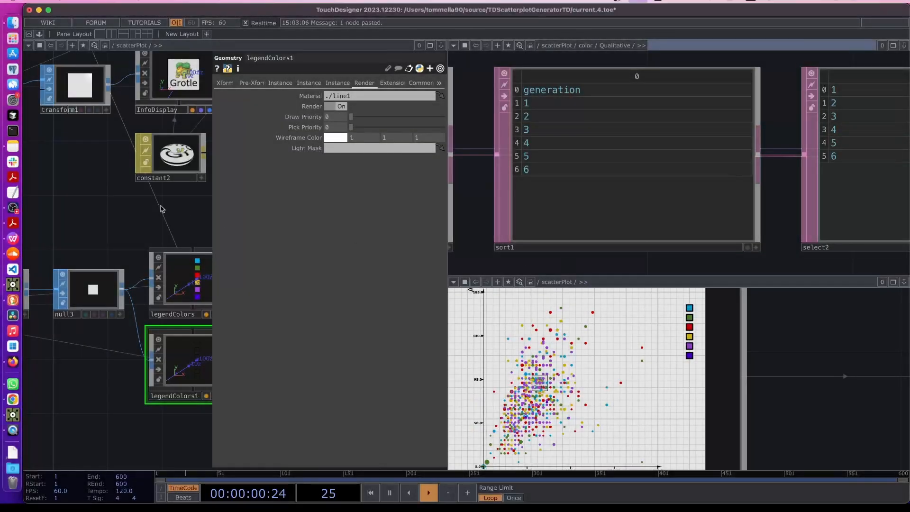
{"action": "key", "text": "p"}
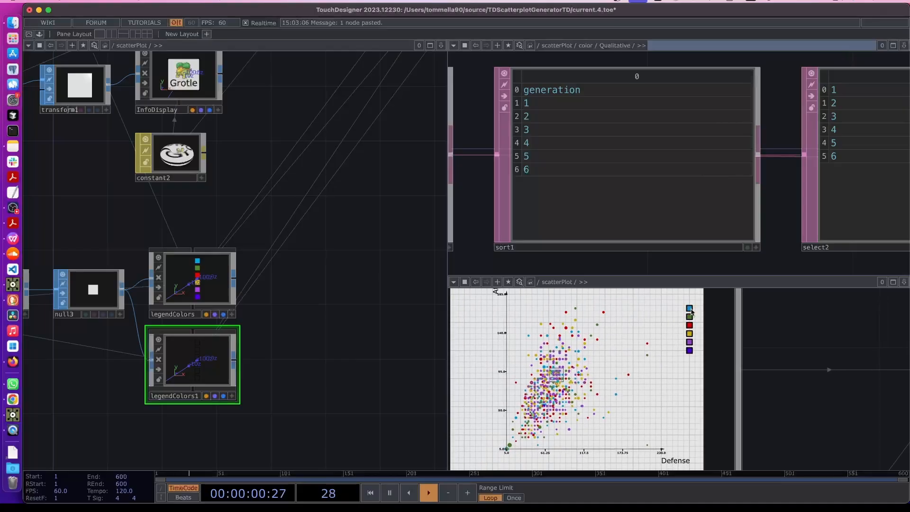
Rename camera cam1 to mainPlotCam and apply Yes To All to update references
{"action": "scroll", "coordinate": [356, 306], "scroll_direction": "down", "scroll_amount": 5}
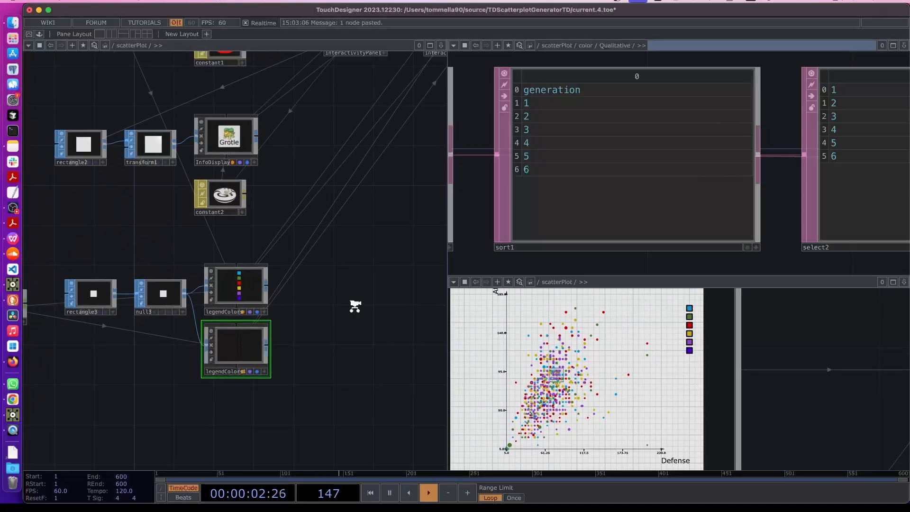
{"action": "scroll", "coordinate": [665, 433], "scroll_direction": "down", "scroll_amount": 3}
{"action": "scroll", "coordinate": [697, 368], "scroll_direction": "down", "scroll_amount": 3}
{"action": "scroll", "coordinate": [697, 368], "scroll_direction": "up", "scroll_amount": 3}
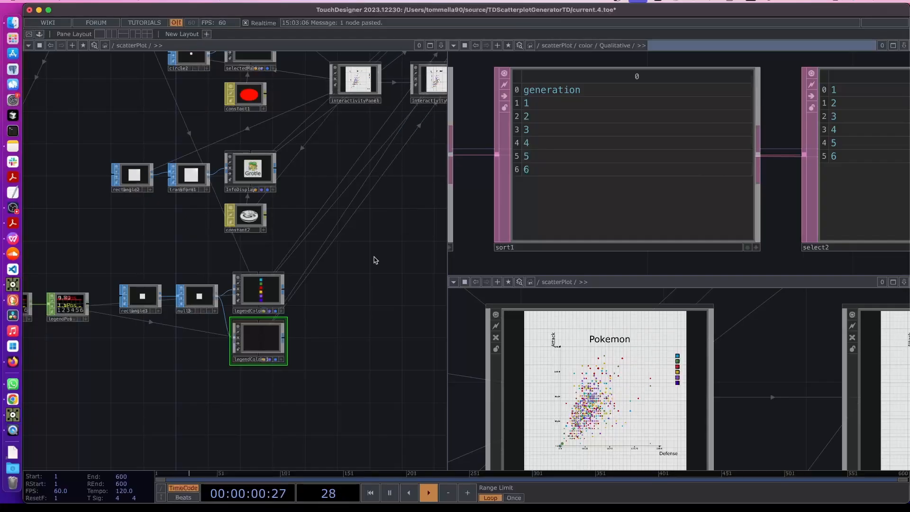
{"action": "scroll", "coordinate": [332, 332], "scroll_direction": "up", "scroll_amount": 10}
{"action": "left_click_drag", "start_coordinate": [319, 275], "coordinate": [315, 370]}
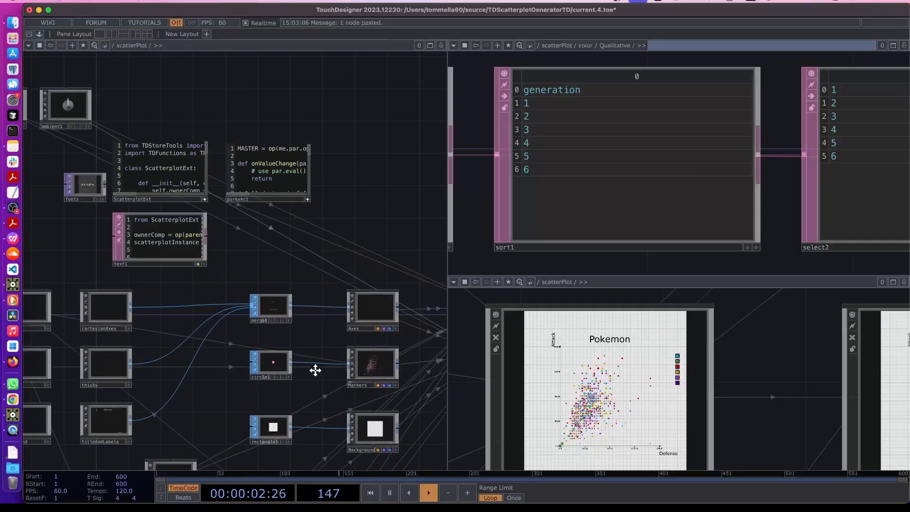
{"action": "left_click_drag", "start_coordinate": [314, 258], "coordinate": [315, 370]}
{"action": "scroll", "coordinate": [315, 369], "scroll_direction": "down", "scroll_amount": 4}
{"action": "left_click_drag", "start_coordinate": [232, 244], "coordinate": [346, 244]}
{"action": "scroll", "coordinate": [224, 278], "scroll_direction": "up", "scroll_amount": 6}
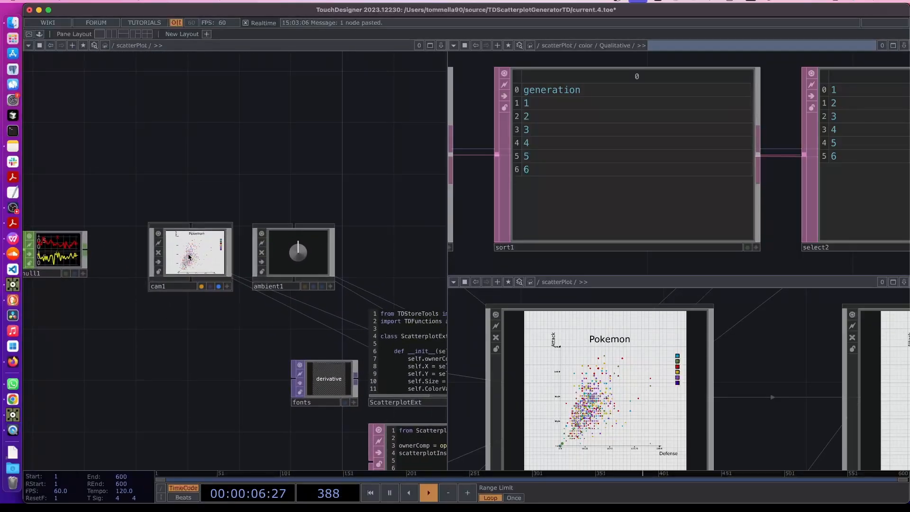
{"action": "left_click", "coordinate": [175, 287]}
{"action": "type", "text": "main"}
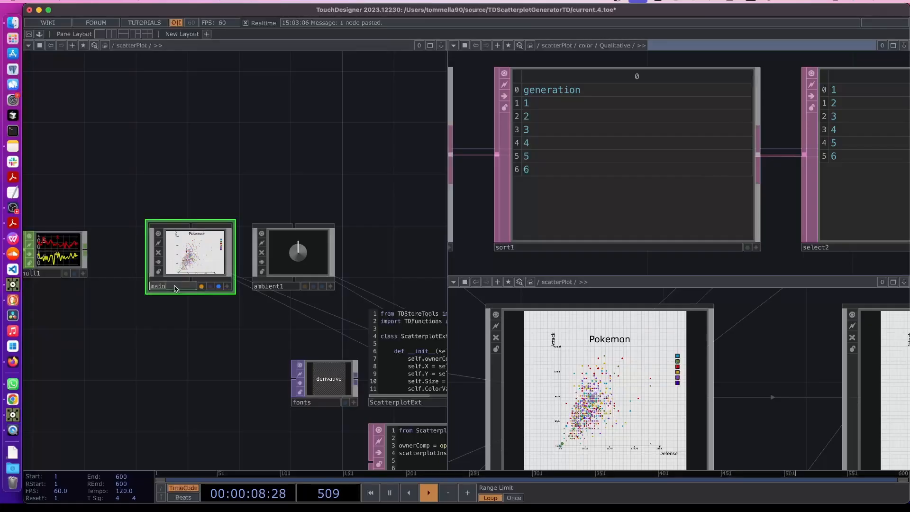
{"action": "type", "text": "PlotCam"}
{"action": "key", "text": "Return"}
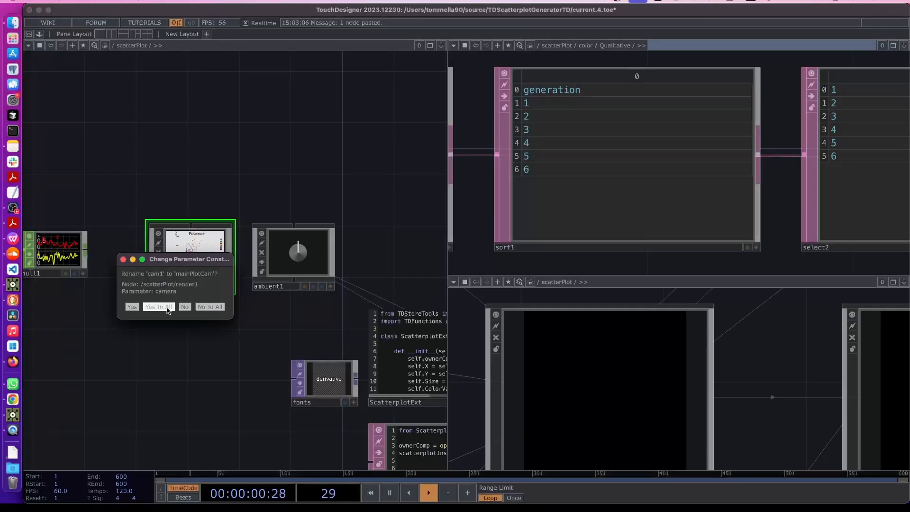
{"action": "left_click", "coordinate": [176, 309]}
{"action": "left_click_drag", "start_coordinate": [202, 326], "coordinate": [157, 326]}
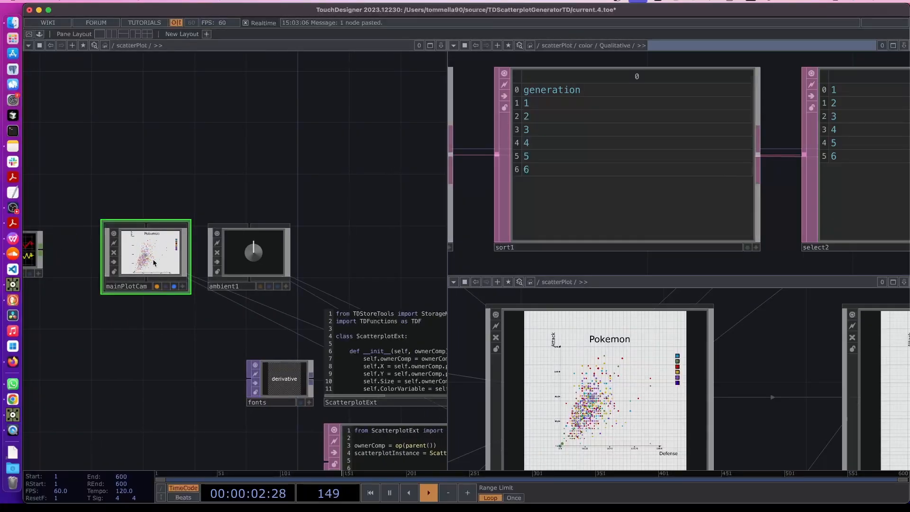
Paste a copy of mainPlotCam above it and rename the copy legendCam
{"action": "key", "text": "super+v"}
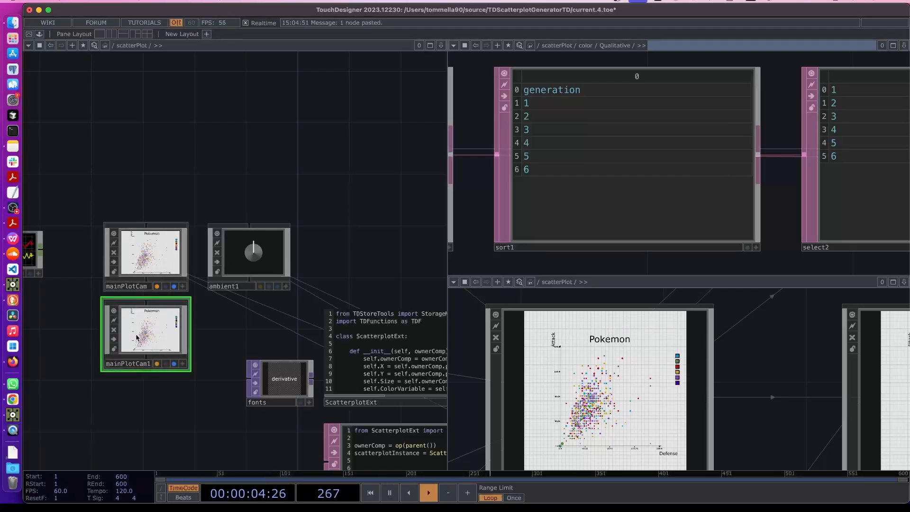
{"action": "left_click_drag", "start_coordinate": [138, 343], "coordinate": [136, 188]}
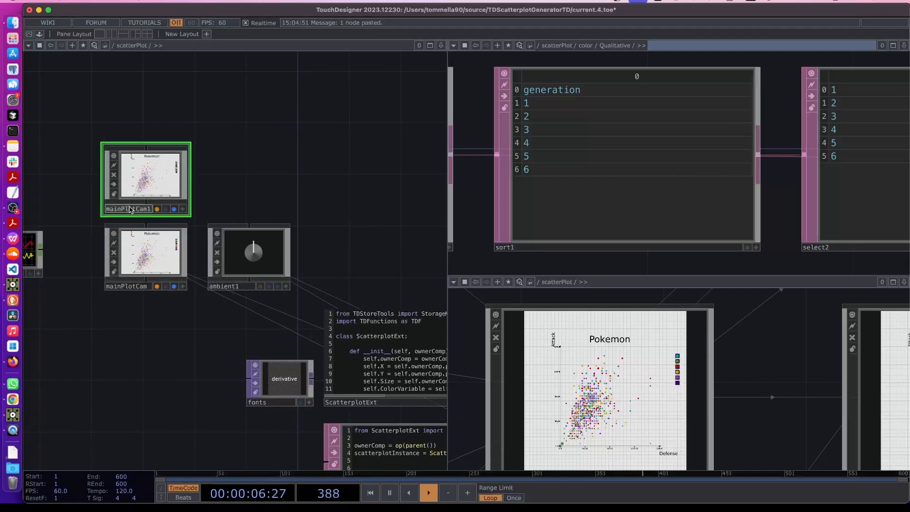
{"action": "type", "text": "legendCam"}
{"action": "key", "text": "Return"}
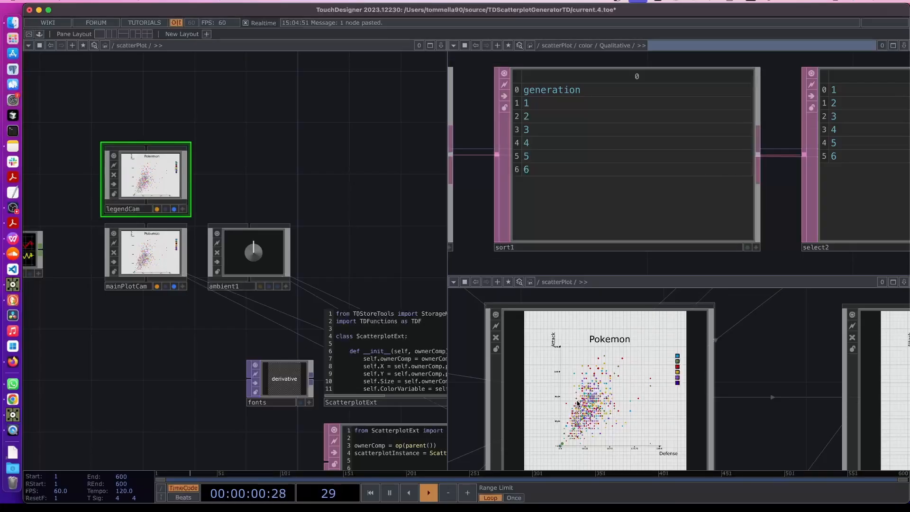
{"action": "scroll", "coordinate": [578, 403], "scroll_direction": "down", "scroll_amount": 1}
{"action": "scroll", "coordinate": [129, 186], "scroll_direction": "up", "scroll_amount": 5}
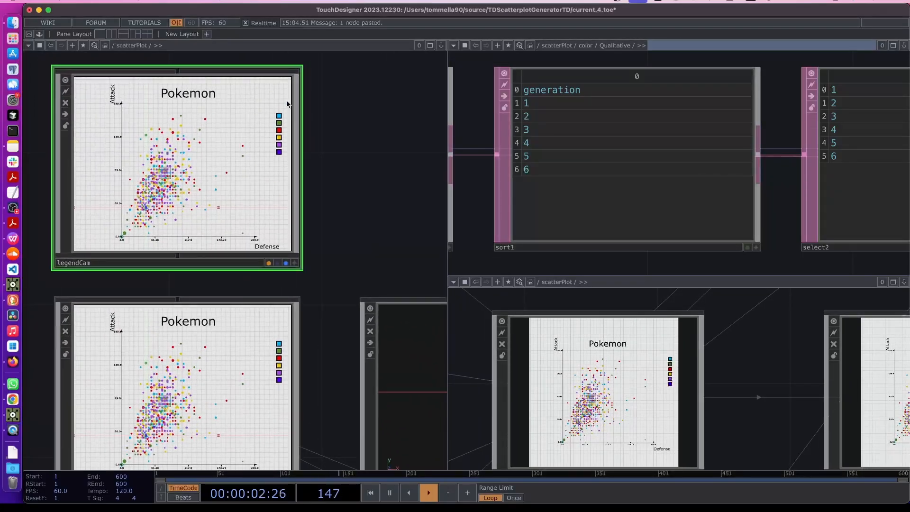
{"action": "left_click_drag", "start_coordinate": [313, 112], "coordinate": [359, 194]}
{"action": "scroll", "coordinate": [332, 251], "scroll_direction": "down", "scroll_amount": 3}
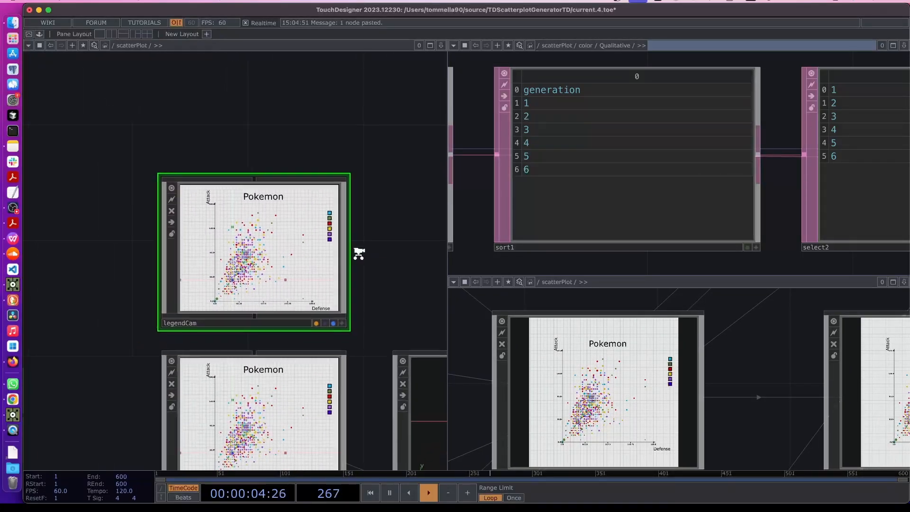
Give legendCam Translate 0.65, 0.55 and Uniform Scale 0.673
{"action": "key", "text": "p"}
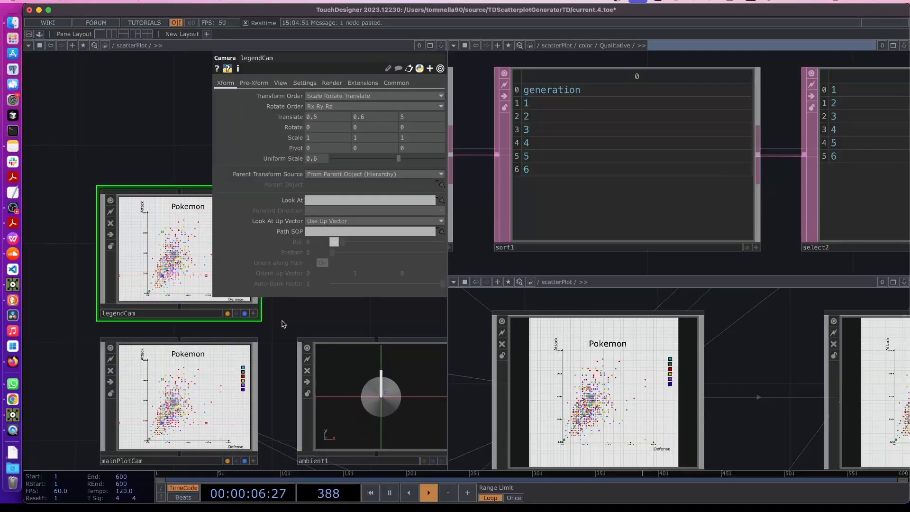
{"action": "scroll", "coordinate": [188, 266], "scroll_direction": "up", "scroll_amount": 2}
{"action": "left_click_drag", "start_coordinate": [124, 118], "coordinate": [103, 162]}
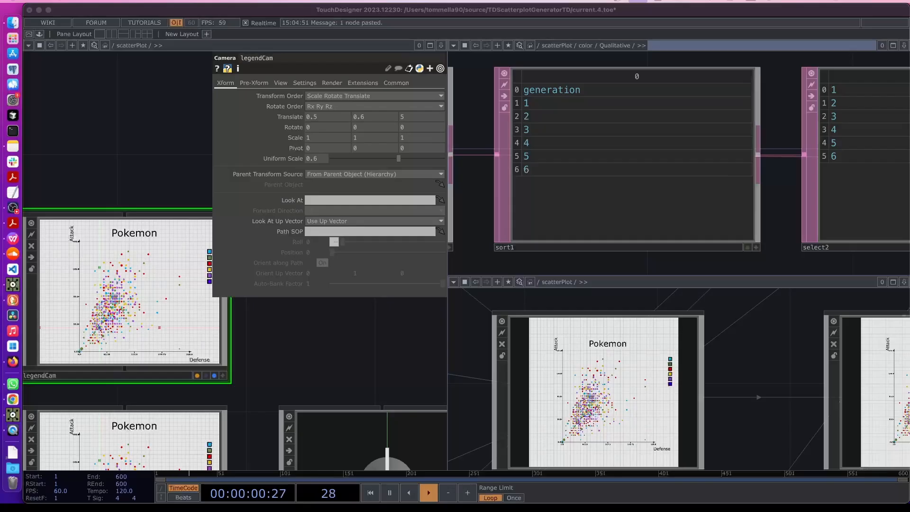
{"action": "left_click_drag", "start_coordinate": [319, 305], "coordinate": [338, 304]}
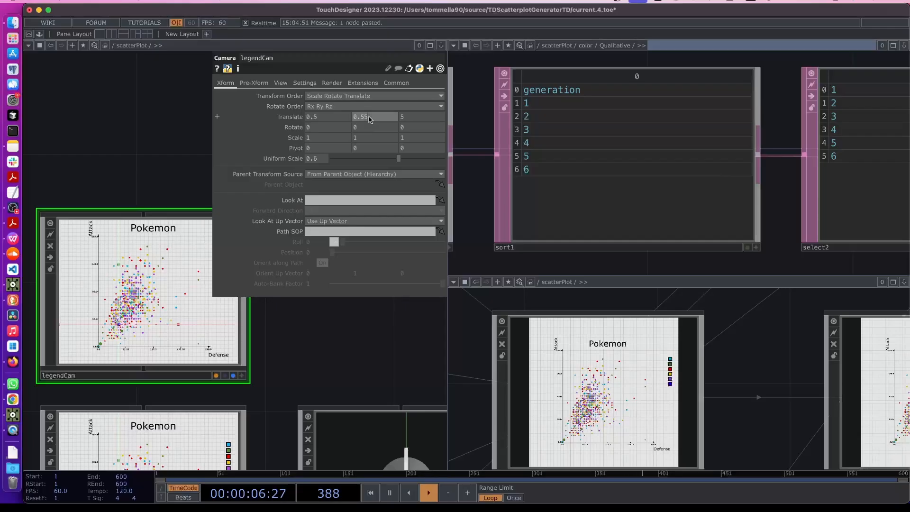
{"action": "key", "text": "ctrl+z"}
{"action": "key", "text": "ctrl+z"}
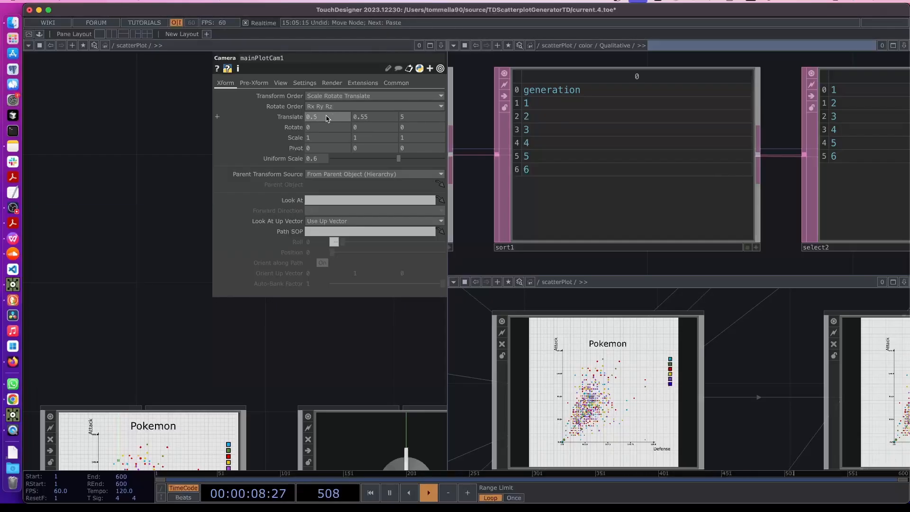
{"action": "key", "text": "ctrl+y"}
{"action": "key", "text": "ctrl+y"}
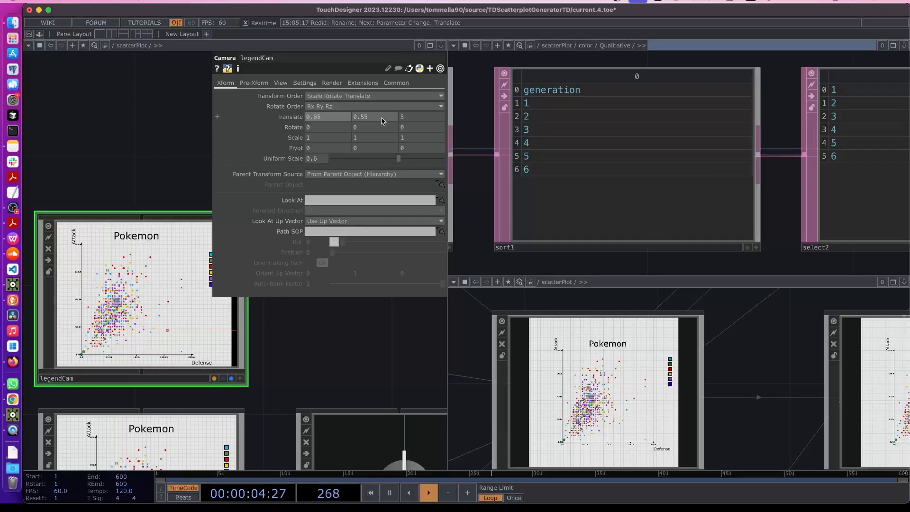
{"action": "scroll", "coordinate": [295, 379], "scroll_direction": "up", "scroll_amount": 2}
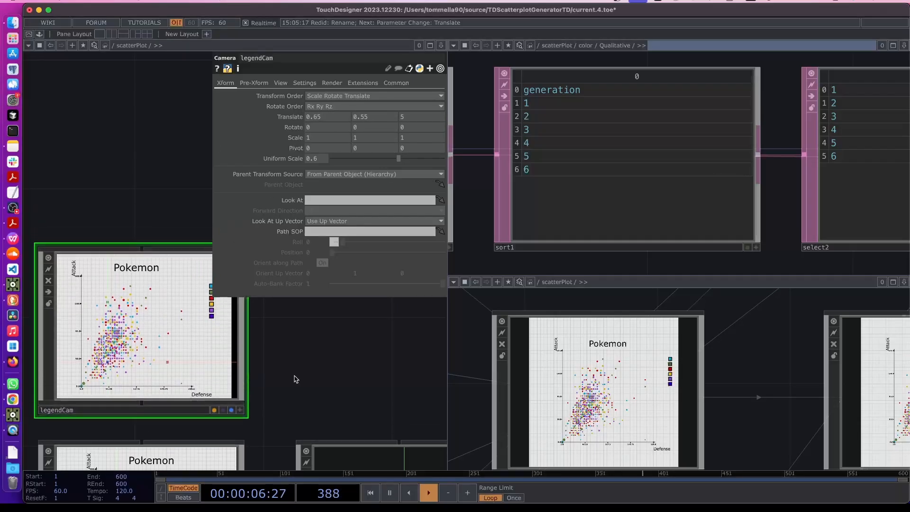
{"action": "scroll", "coordinate": [296, 379], "scroll_direction": "up", "scroll_amount": 1}
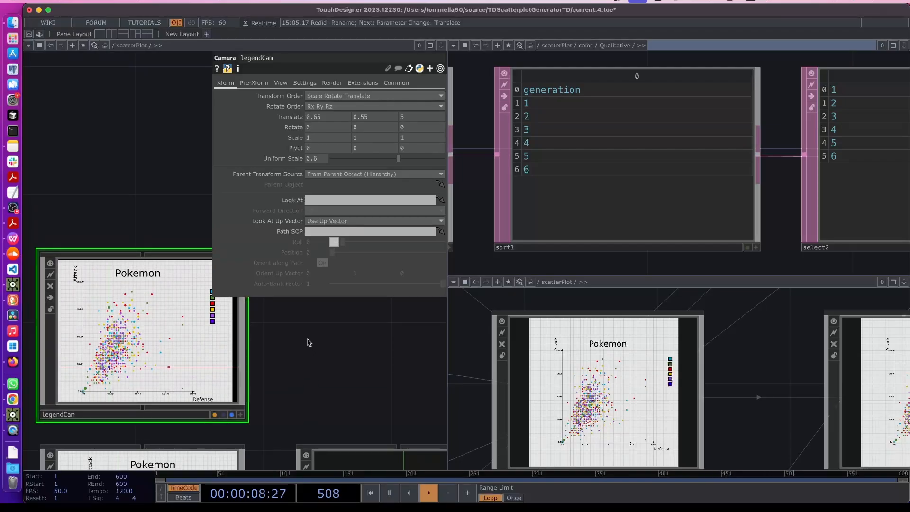
{"action": "left_click_drag", "start_coordinate": [398, 159], "coordinate": [408, 160]}
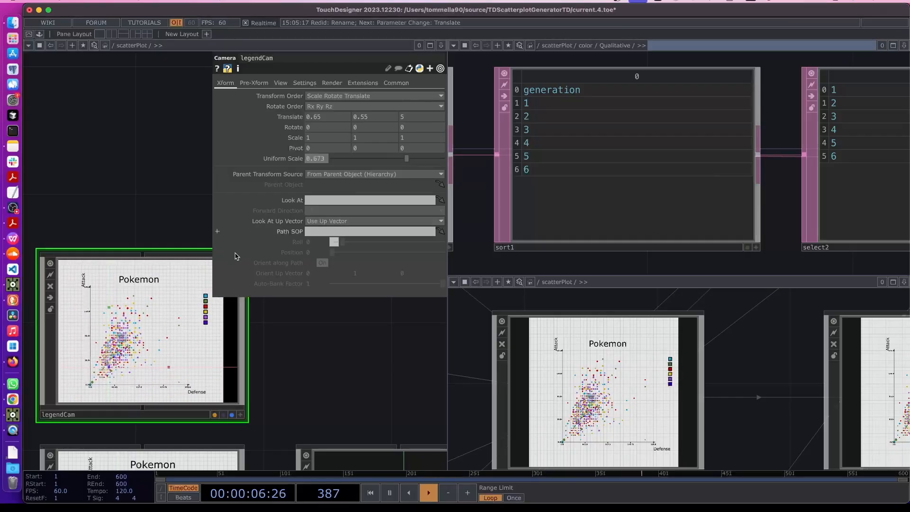
{"action": "left_click_drag", "start_coordinate": [320, 376], "coordinate": [353, 376]}
{"action": "key", "text": "p"}
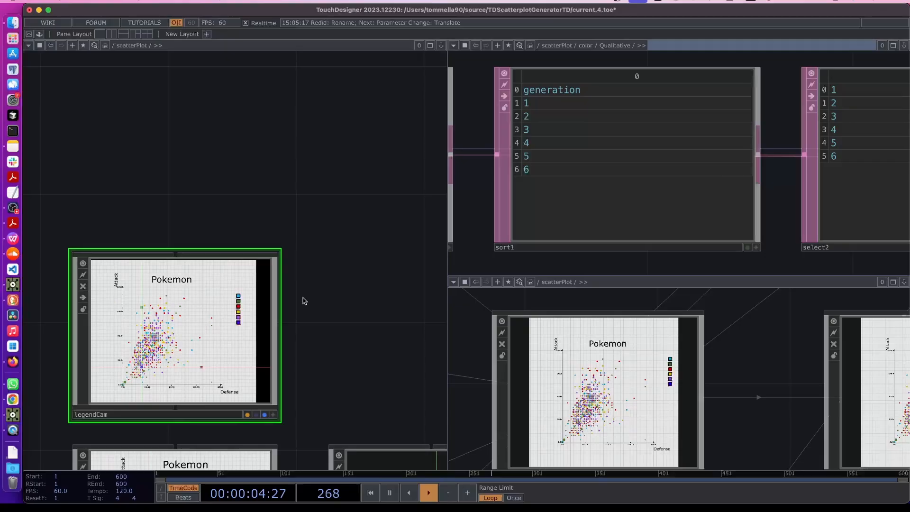
Return to TouchDesigner and bring render1 and renderDisplay into view in the network
{"action": "scroll", "coordinate": [266, 305], "scroll_direction": "up", "scroll_amount": 3}
{"action": "scroll", "coordinate": [236, 306], "scroll_direction": "up", "scroll_amount": 4}
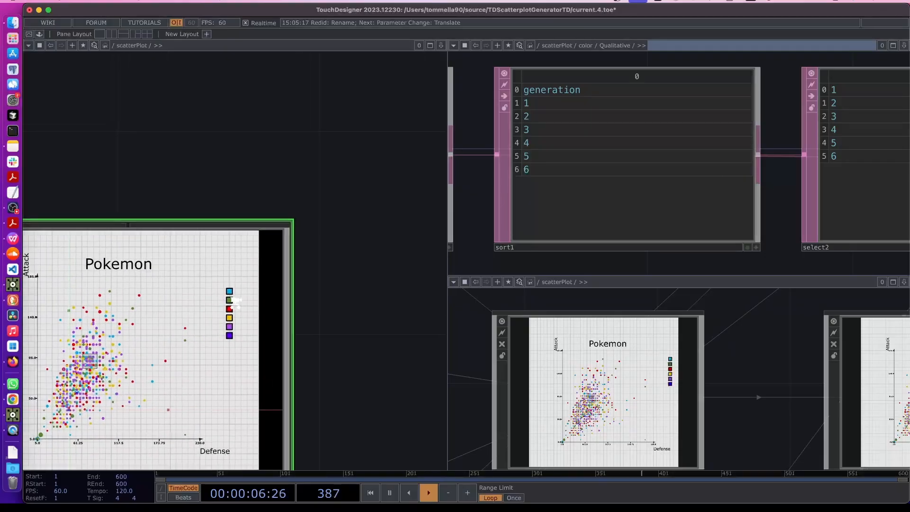
{"action": "scroll", "coordinate": [347, 316], "scroll_direction": "down", "scroll_amount": 3}
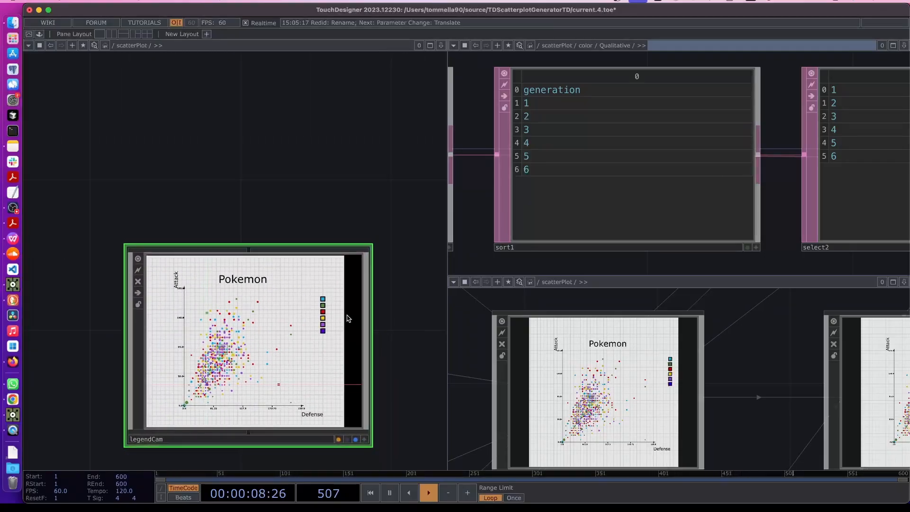
{"action": "scroll", "coordinate": [349, 303], "scroll_direction": "up", "scroll_amount": 4}
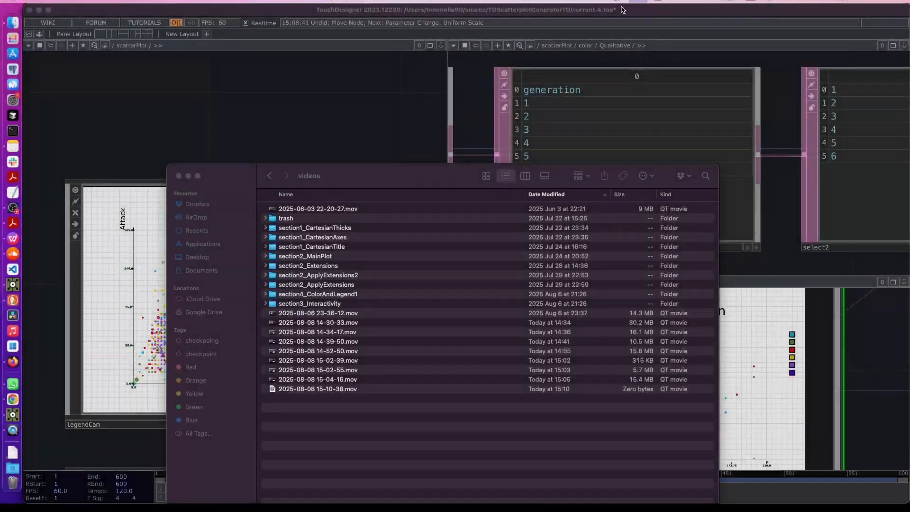
{"action": "left_click", "coordinate": [338, 125]}
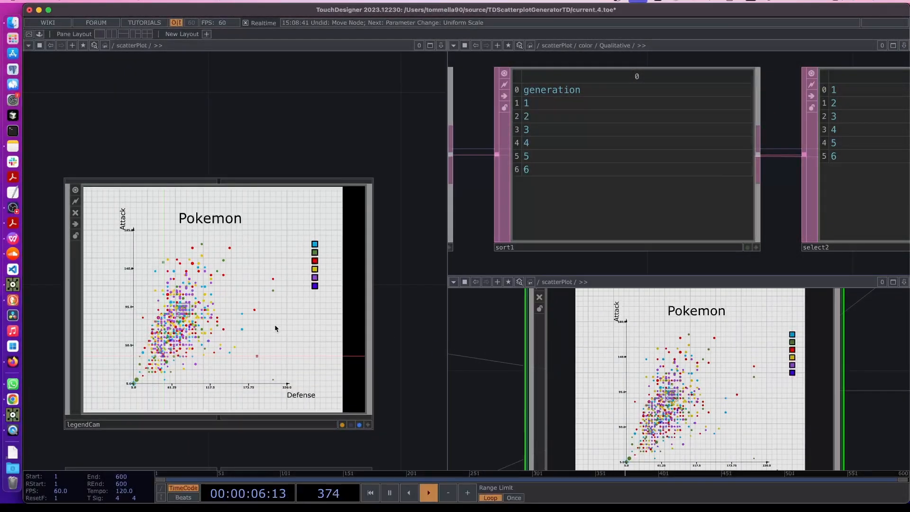
{"action": "middle_click_drag", "start_coordinate": [265, 317], "coordinate": [330, 403]}
{"action": "left_click_drag", "start_coordinate": [354, 395], "coordinate": [316, 302]}
{"action": "scroll", "coordinate": [316, 302], "scroll_direction": "down", "scroll_amount": 6}
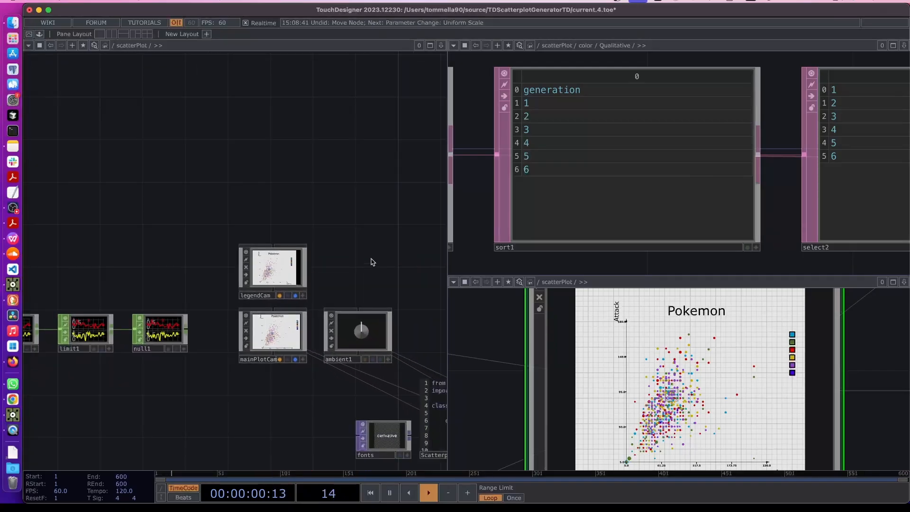
{"action": "left_click_drag", "start_coordinate": [372, 262], "coordinate": [191, 232]}
{"action": "left_click_drag", "start_coordinate": [357, 305], "coordinate": [59, 232]}
{"action": "left_click_drag", "start_coordinate": [345, 317], "coordinate": [327, 270]}
{"action": "scroll", "coordinate": [327, 271], "scroll_direction": "down", "scroll_amount": 5}
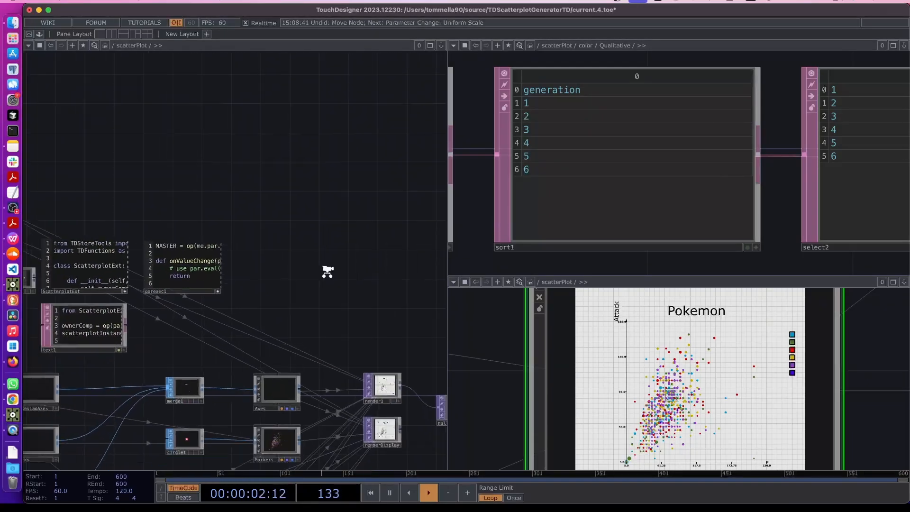
{"action": "left_click_drag", "start_coordinate": [364, 333], "coordinate": [256, 298]}
{"action": "scroll", "coordinate": [265, 342], "scroll_direction": "up", "scroll_amount": 5}
{"action": "scroll", "coordinate": [264, 342], "scroll_direction": "up", "scroll_amount": 5}
{"action": "left_click_drag", "start_coordinate": [286, 422], "coordinate": [289, 272]}
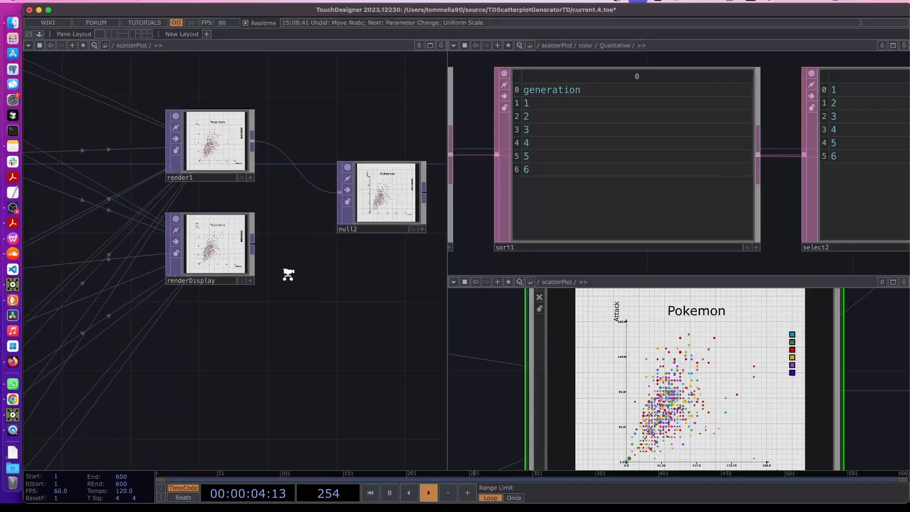
Move renderDisplay lower and render1 higher to free space below render1
{"action": "scroll", "coordinate": [288, 272], "scroll_direction": "down", "scroll_amount": 3}
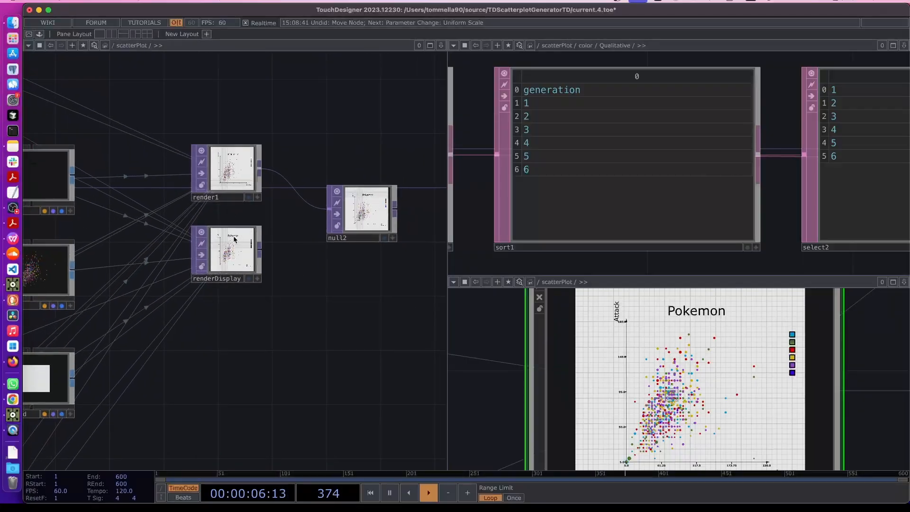
{"action": "scroll", "coordinate": [218, 165], "scroll_direction": "up", "scroll_amount": 1}
{"action": "scroll", "coordinate": [218, 163], "scroll_direction": "up", "scroll_amount": 4}
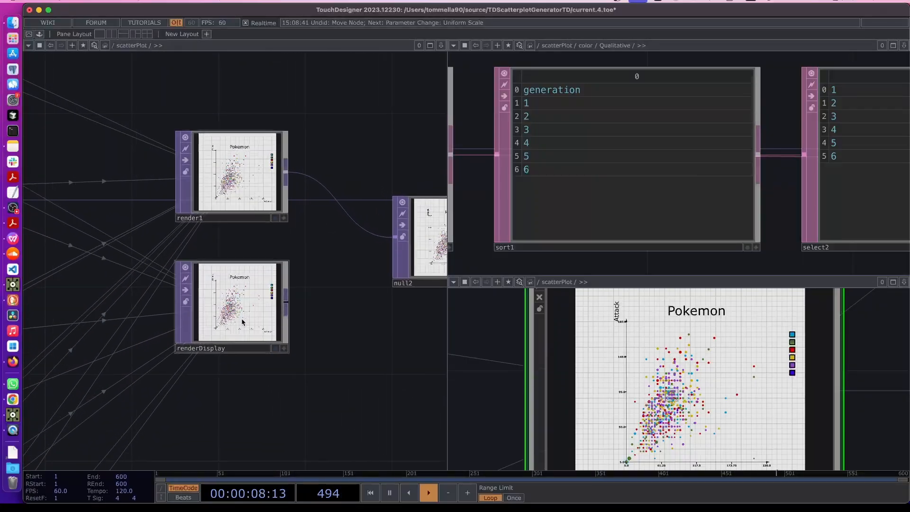
{"action": "scroll", "coordinate": [241, 321], "scroll_direction": "down", "scroll_amount": 2}
{"action": "left_click_drag", "start_coordinate": [240, 320], "coordinate": [225, 468]}
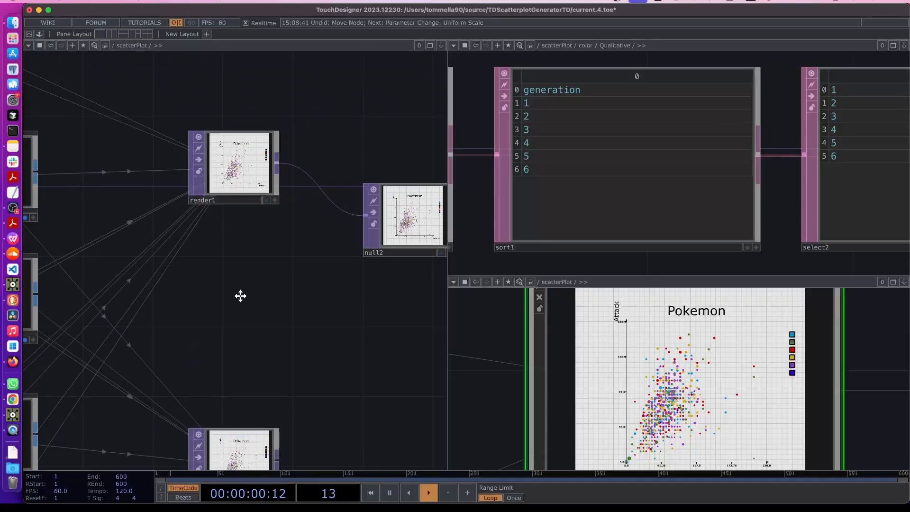
{"action": "left_click_drag", "start_coordinate": [240, 297], "coordinate": [240, 406]}
{"action": "left_click_drag", "start_coordinate": [236, 279], "coordinate": [236, 208]}
Duplicate render1 and name the copy renderLegend
{"action": "left_click", "coordinate": [230, 208]}
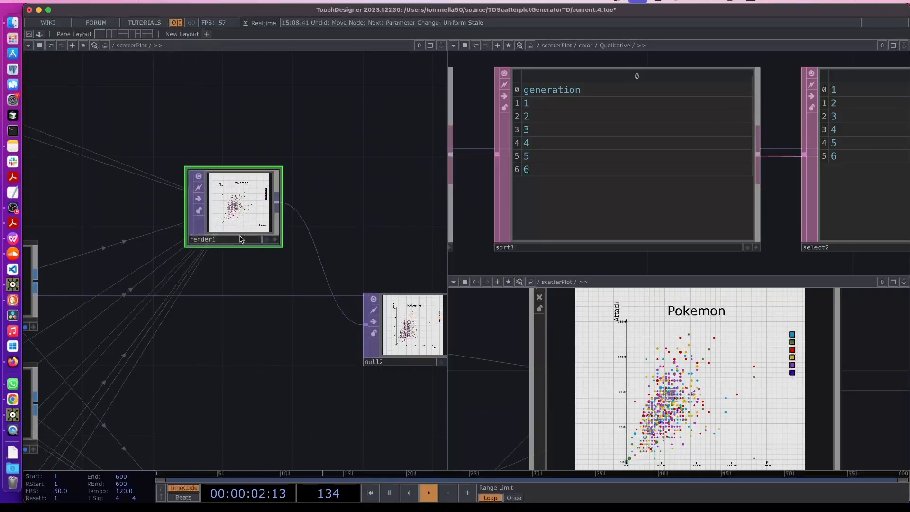
{"action": "key", "text": "ctrl+c"}
{"action": "key", "text": "ctrl+v"}
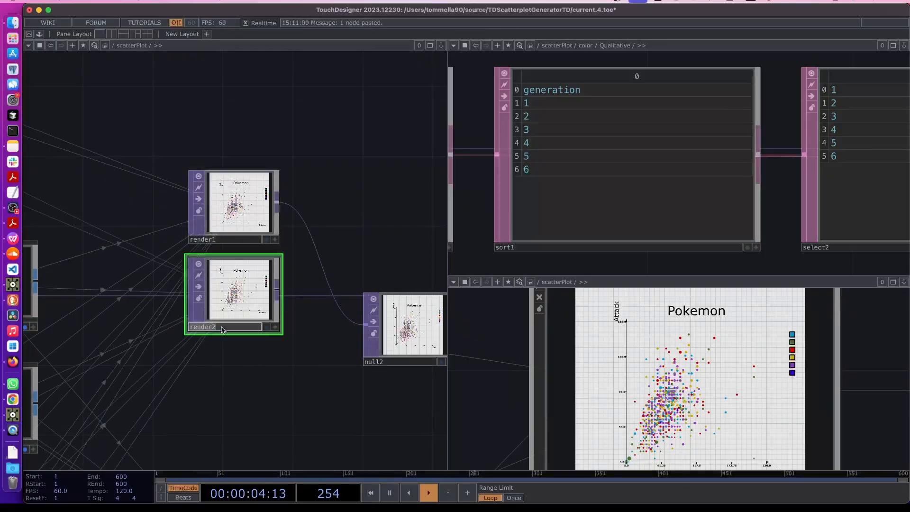
{"action": "double_click", "coordinate": [223, 329]}
{"action": "type", "text": "ren"}
{"action": "type", "text": "d"}
{"action": "key", "text": "Return"}
Set renderLegend's Camera(s) field on the Render page to legendCam
{"action": "key", "text": "p"}
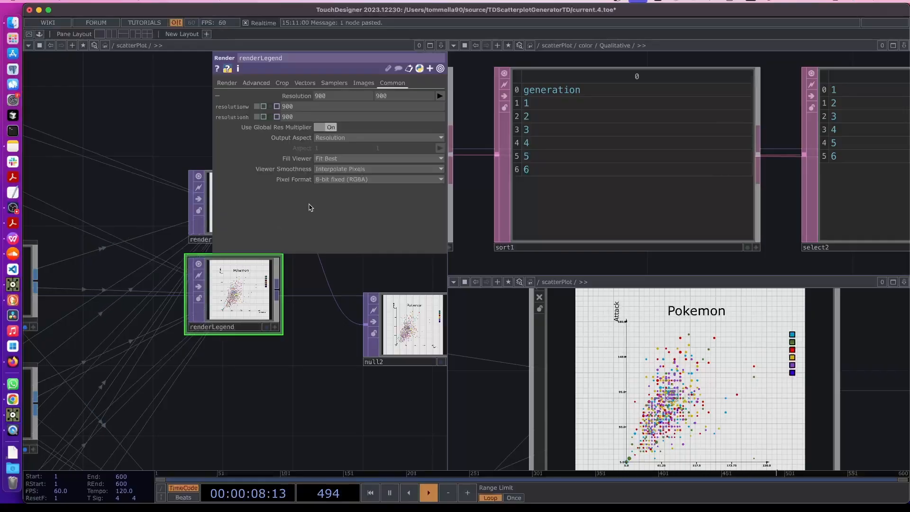
{"action": "left_click", "coordinate": [229, 83]}
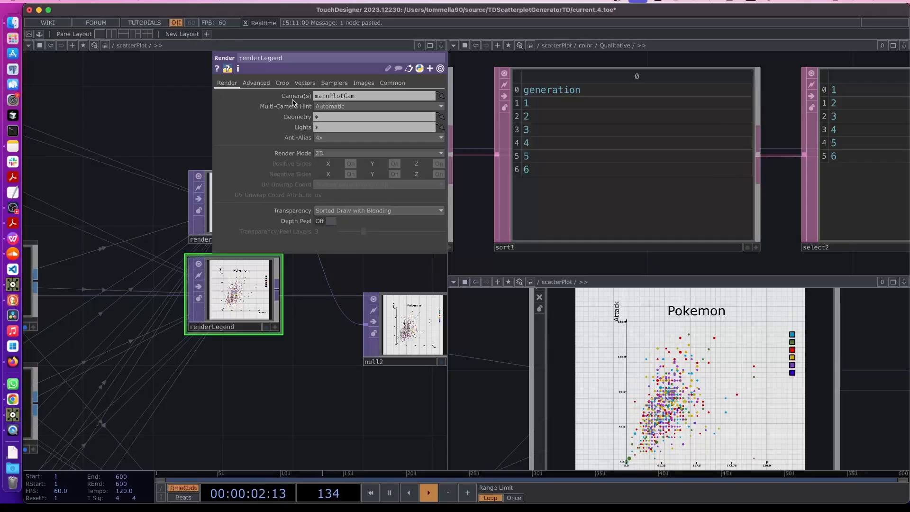
{"action": "left_click_drag", "start_coordinate": [262, 241], "coordinate": [432, 380]}
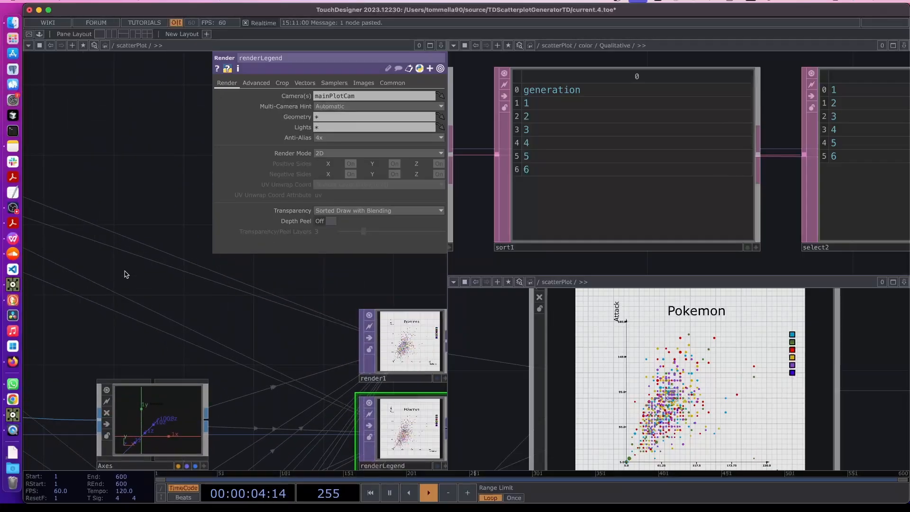
{"action": "scroll", "coordinate": [108, 260], "scroll_direction": "down", "scroll_amount": 5}
{"action": "left_click_drag", "start_coordinate": [107, 260], "coordinate": [290, 326]}
{"action": "left_click_drag", "start_coordinate": [109, 220], "coordinate": [259, 245]}
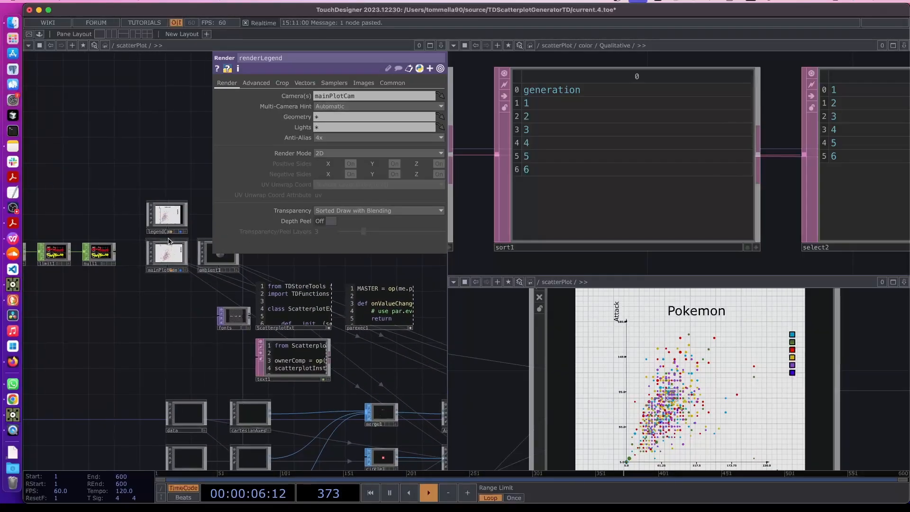
{"action": "scroll", "coordinate": [168, 236], "scroll_direction": "up", "scroll_amount": 5}
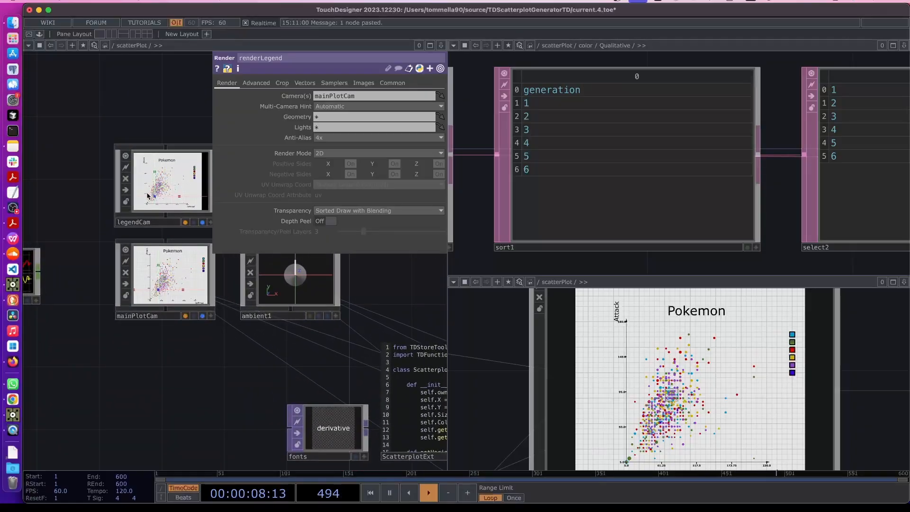
{"action": "left_click_drag", "start_coordinate": [147, 196], "coordinate": [358, 96]}
Move null2 up and to the right of the render nodes
{"action": "left_click_drag", "start_coordinate": [409, 289], "coordinate": [114, 244]}
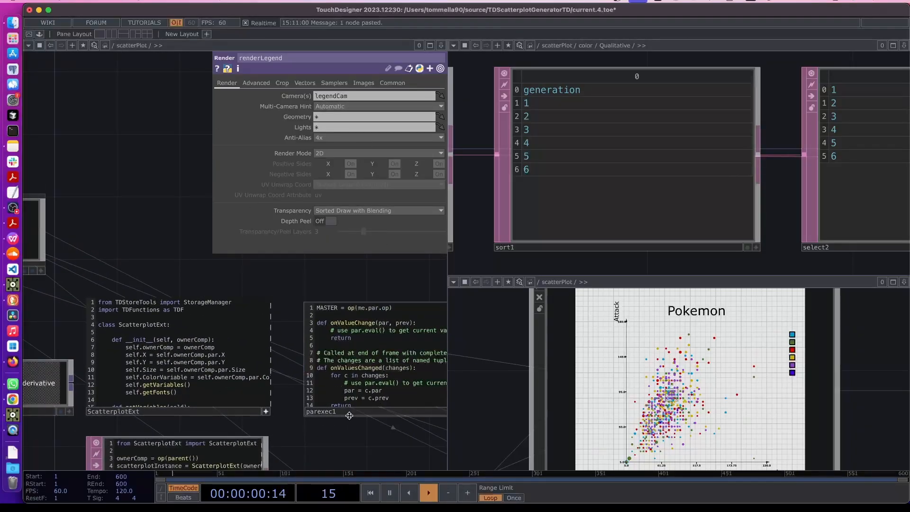
{"action": "left_click_drag", "start_coordinate": [359, 444], "coordinate": [249, 386]}
{"action": "scroll", "coordinate": [313, 337], "scroll_direction": "down", "scroll_amount": 2}
{"action": "left_click_drag", "start_coordinate": [412, 451], "coordinate": [84, 309]}
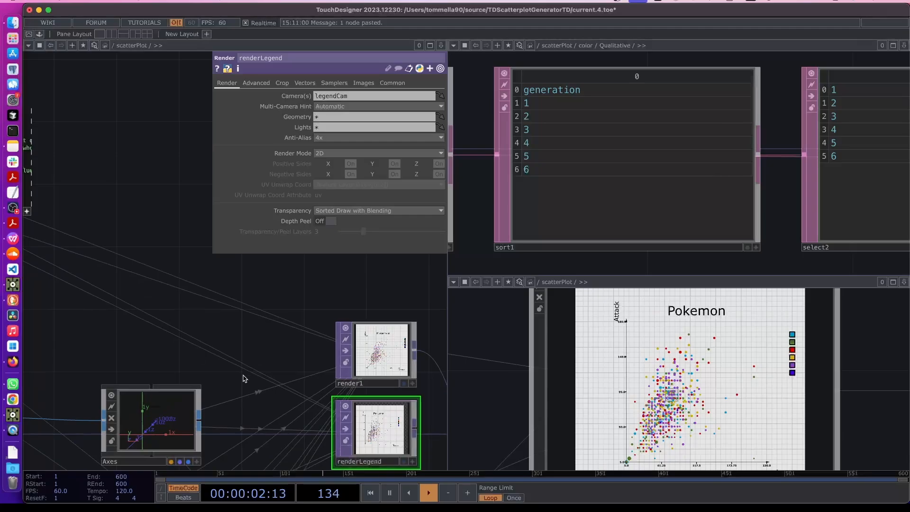
{"action": "scroll", "coordinate": [258, 382], "scroll_direction": "down", "scroll_amount": 5}
{"action": "left_click_drag", "start_coordinate": [378, 374], "coordinate": [303, 350]}
{"action": "scroll", "coordinate": [302, 350], "scroll_direction": "up", "scroll_amount": 3}
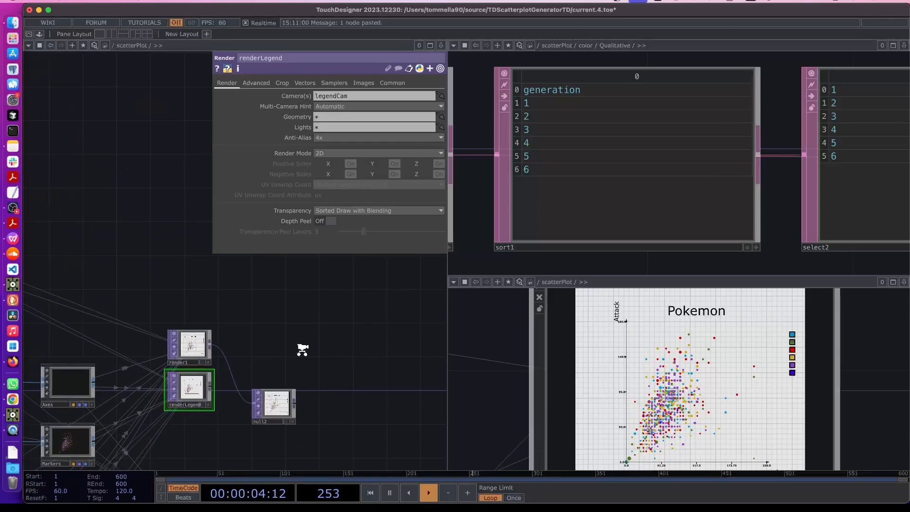
{"action": "left_click_drag", "start_coordinate": [274, 403], "coordinate": [364, 370]}
{"action": "scroll", "coordinate": [260, 360], "scroll_direction": "up", "scroll_amount": 3}
{"action": "scroll", "coordinate": [259, 360], "scroll_direction": "up", "scroll_amount": 1}
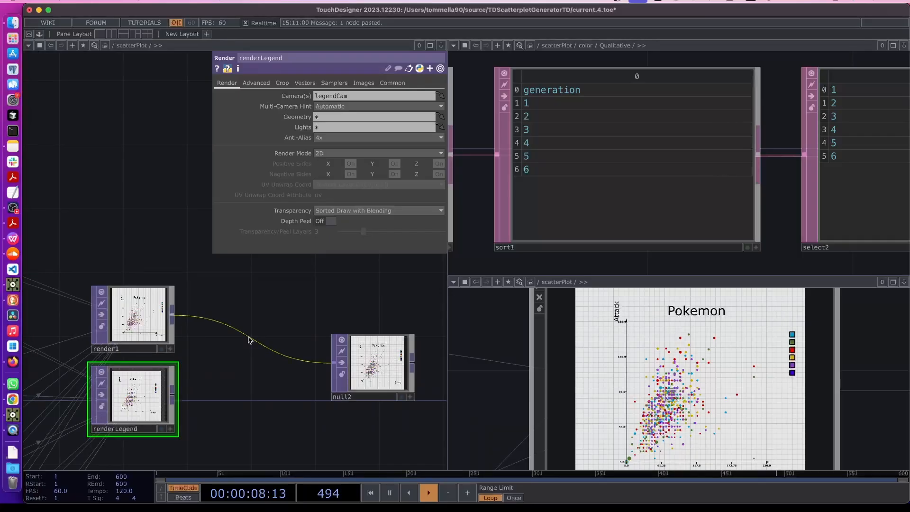
Insert a Switch TOP on the render1–null2 wire with renderLegend as its second input
{"action": "right_click", "coordinate": [250, 340]}
{"action": "left_click", "coordinate": [275, 327]}
{"action": "type", "text": "switch"}
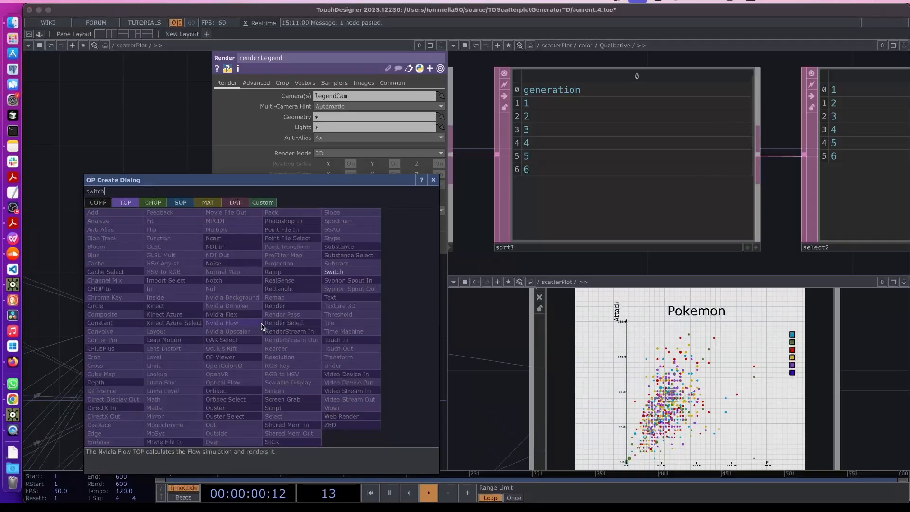
{"action": "left_click", "coordinate": [333, 271]}
{"action": "left_click", "coordinate": [256, 370]}
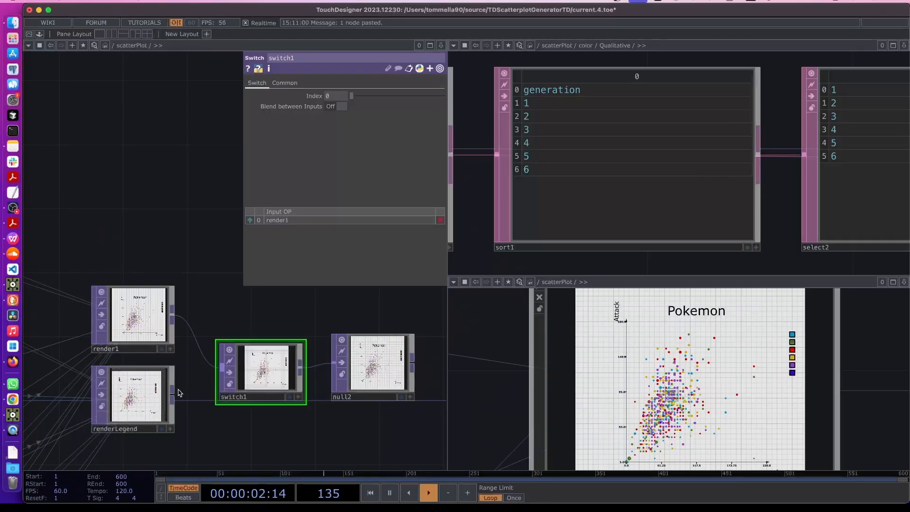
{"action": "left_click_drag", "start_coordinate": [172, 394], "coordinate": [222, 368]}
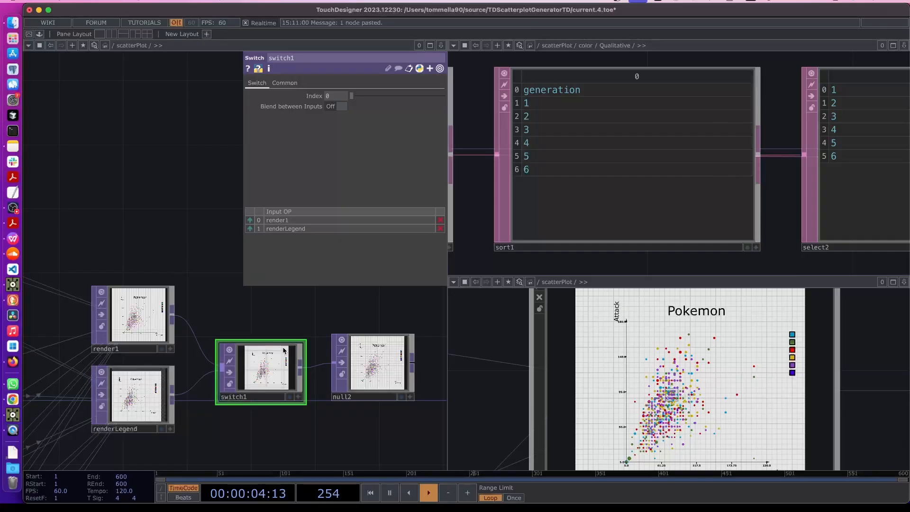
Line up render1, renderLegend, switch1 and null2 in a tidy row
{"action": "left_click_drag", "start_coordinate": [283, 351], "coordinate": [283, 336]}
{"action": "left_click_drag", "start_coordinate": [147, 387], "coordinate": [147, 371]}
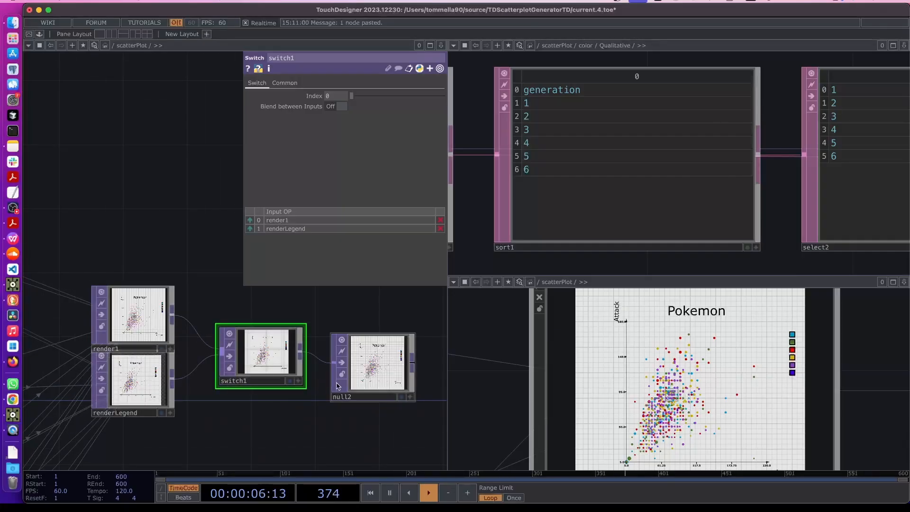
{"action": "left_click_drag", "start_coordinate": [370, 362], "coordinate": [370, 346]}
{"action": "left_click_drag", "start_coordinate": [264, 358], "coordinate": [248, 359]}
{"action": "mouse_move", "coordinate": [366, 352]}
{"action": "left_mouse_down"}
{"action": "mouse_move", "coordinate": [343, 364]}
{"action": "mouse_move", "coordinate": [362, 350]}
{"action": "left_mouse_up"}
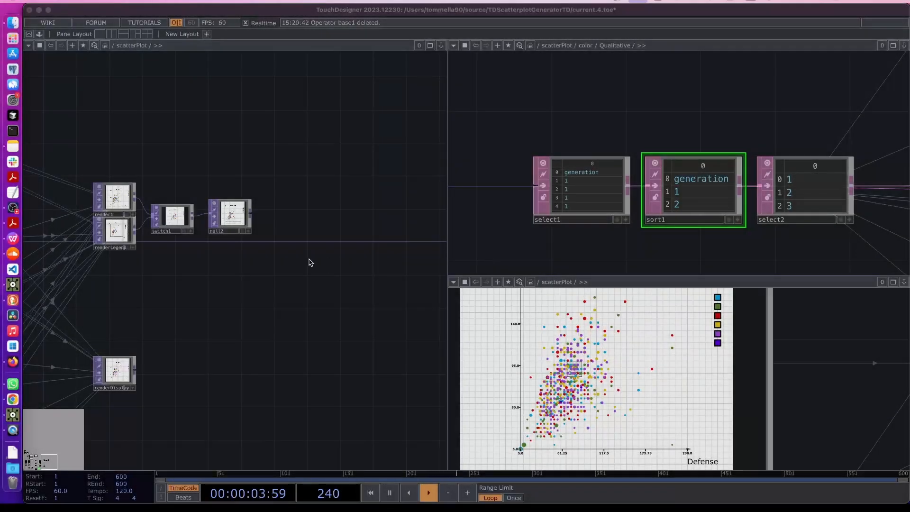
Switch the lower-right pane to a Geometry Viewer showing the Pokemon scatter plot and color legend
{"action": "scroll", "coordinate": [150, 166], "scroll_direction": "up", "scroll_amount": 5}
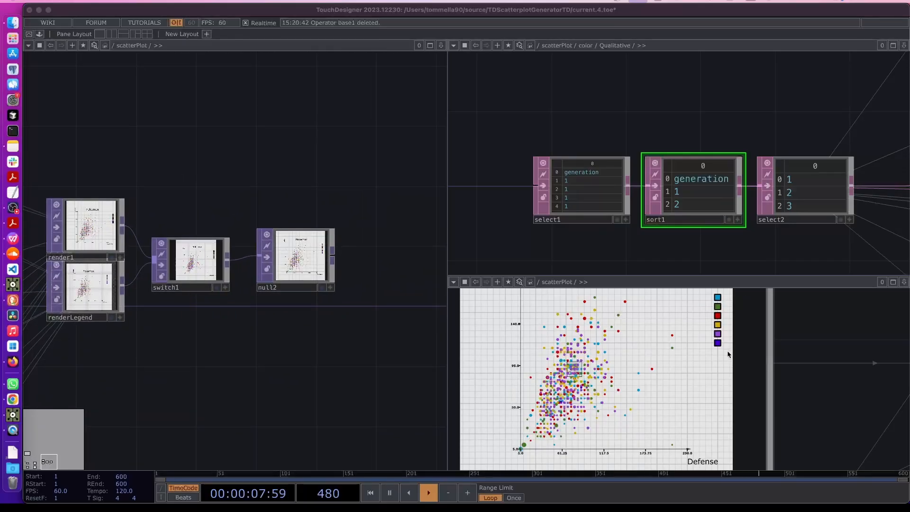
{"action": "scroll", "coordinate": [728, 354], "scroll_direction": "down", "scroll_amount": 10}
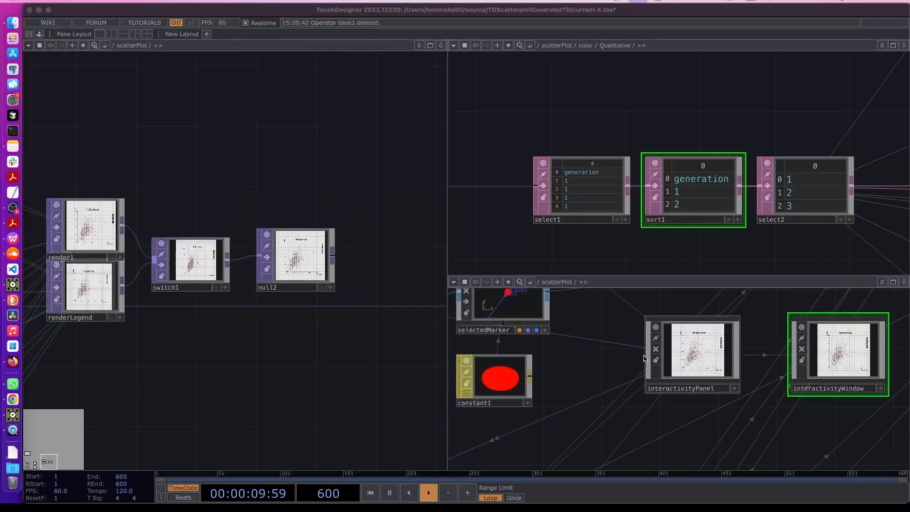
{"action": "left_click", "coordinate": [453, 282]}
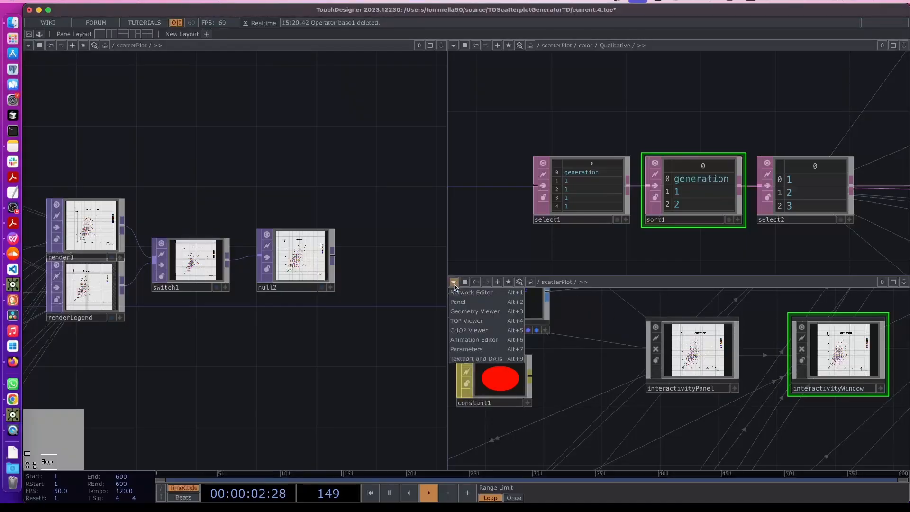
{"action": "left_click", "coordinate": [470, 312]}
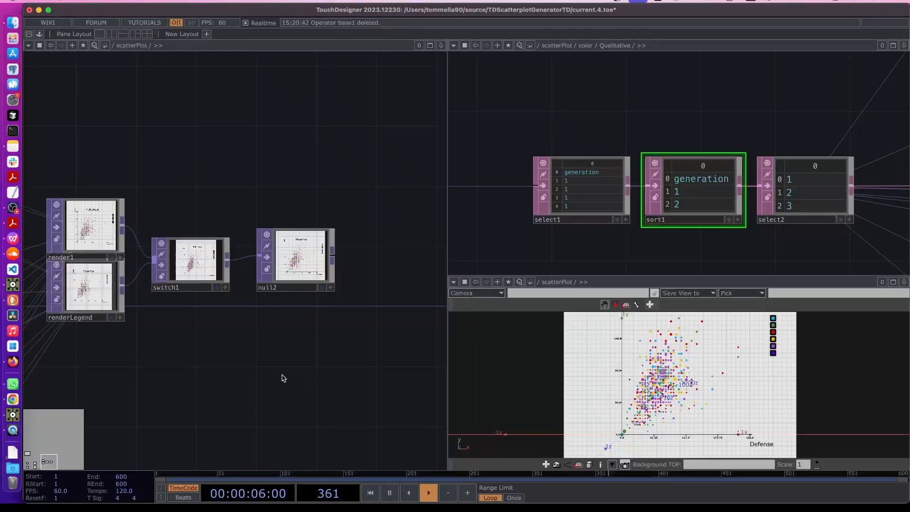
{"action": "scroll", "coordinate": [244, 357], "scroll_direction": "down", "scroll_amount": 10}
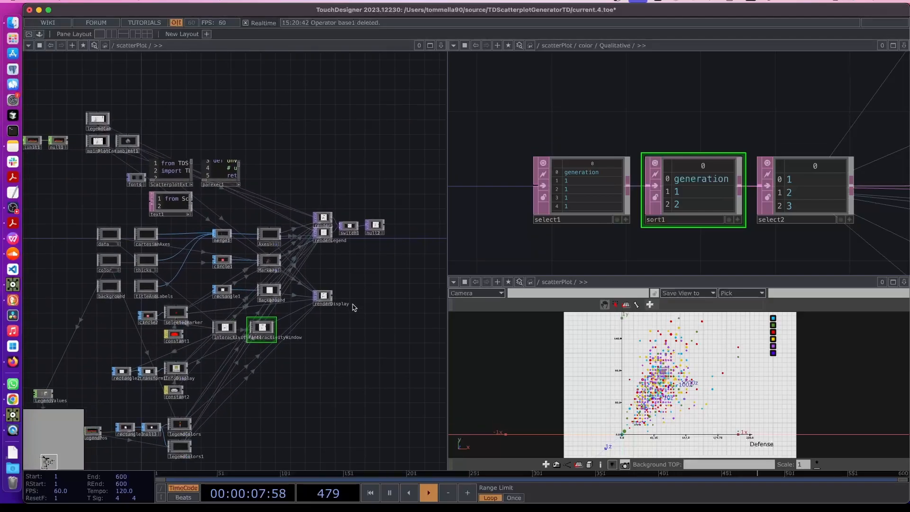
{"action": "scroll", "coordinate": [192, 305], "scroll_direction": "up", "scroll_amount": 10}
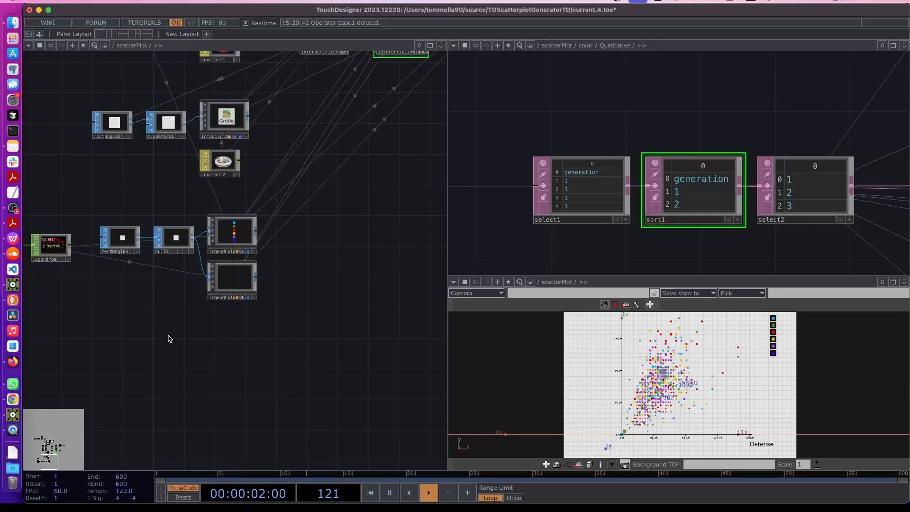
Add a Base component, base1, below null3
{"action": "key", "text": "Tab"}
{"action": "left_click", "coordinate": [68, 216]}
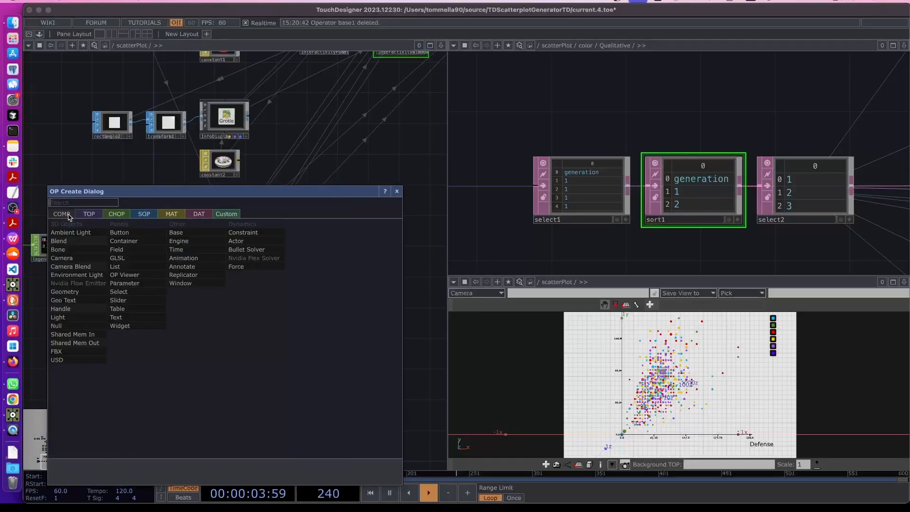
{"action": "type", "text": "base"}
{"action": "key", "text": "Return"}
{"action": "left_click", "coordinate": [68, 217]}
{"action": "left_click_drag", "start_coordinate": [68, 217], "coordinate": [171, 347]}
Inspect the select1, sort1 and select2 tables, finding values 1 to 6 in select2
{"action": "scroll", "coordinate": [172, 345], "scroll_direction": "up", "scroll_amount": 3}
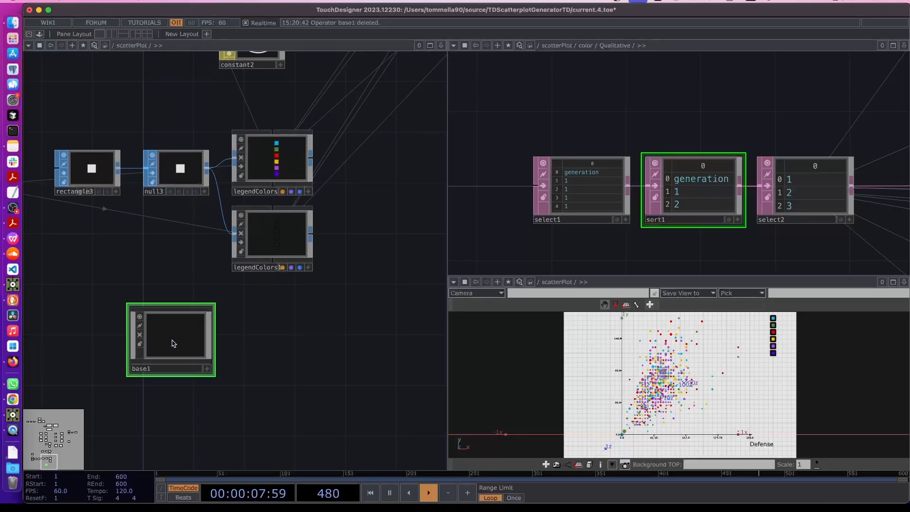
{"action": "scroll", "coordinate": [173, 344], "scroll_direction": "up", "scroll_amount": 3}
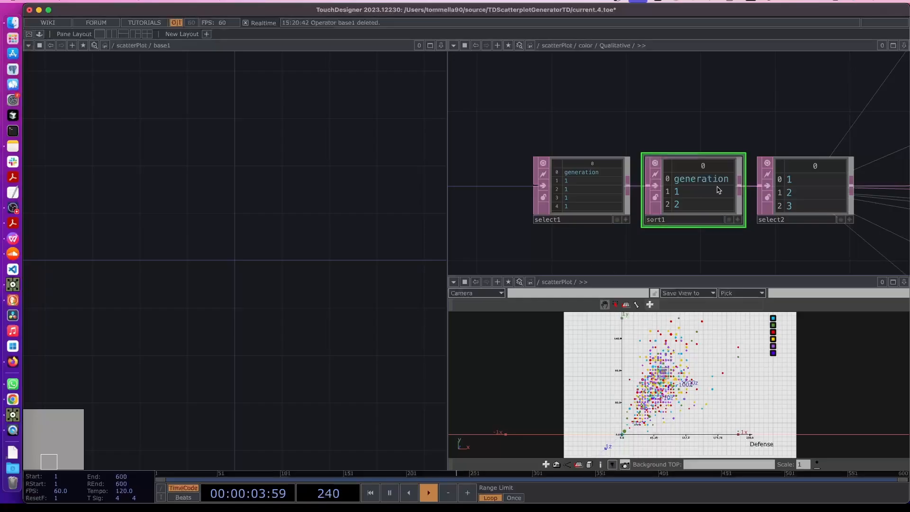
{"action": "scroll", "coordinate": [716, 187], "scroll_direction": "up", "scroll_amount": 3}
{"action": "left_click", "coordinate": [575, 185]}
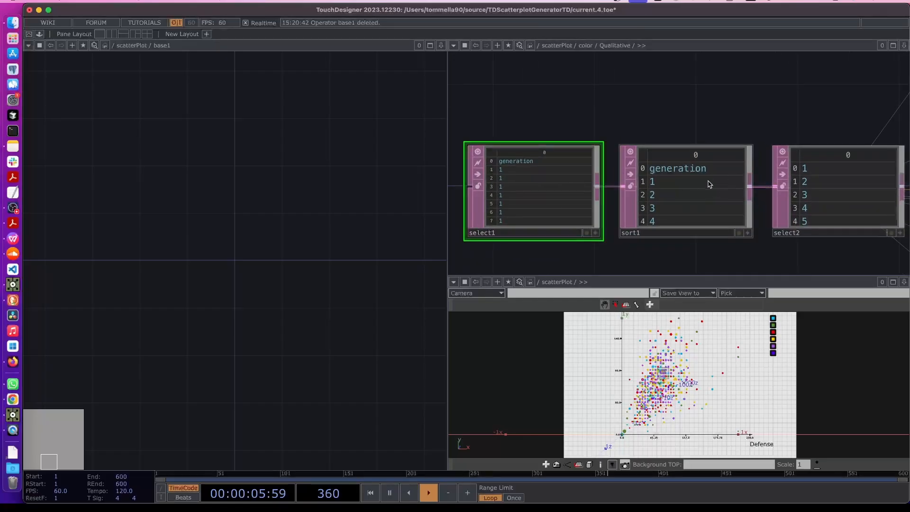
{"action": "left_click", "coordinate": [710, 184]}
{"action": "scroll", "coordinate": [670, 219], "scroll_direction": "right", "scroll_amount": 3}
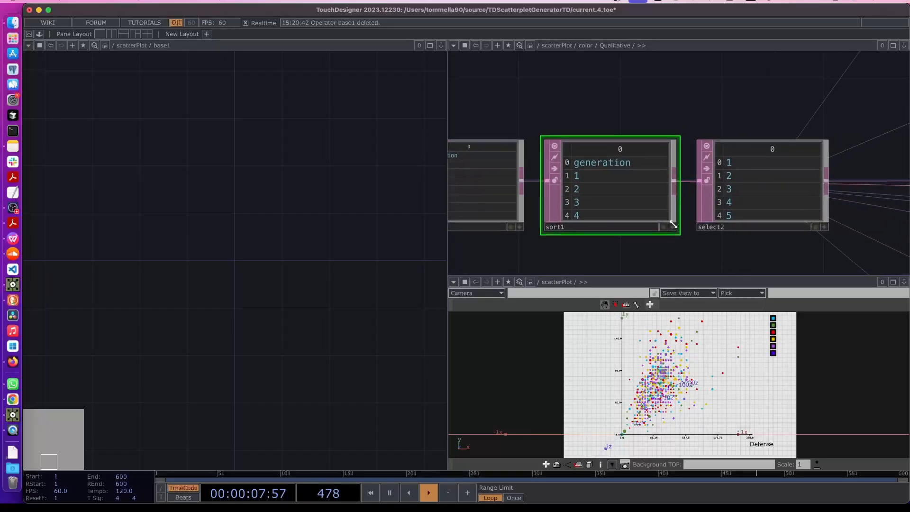
{"action": "scroll", "coordinate": [686, 209], "scroll_direction": "up", "scroll_amount": 2}
{"action": "left_click", "coordinate": [787, 185]}
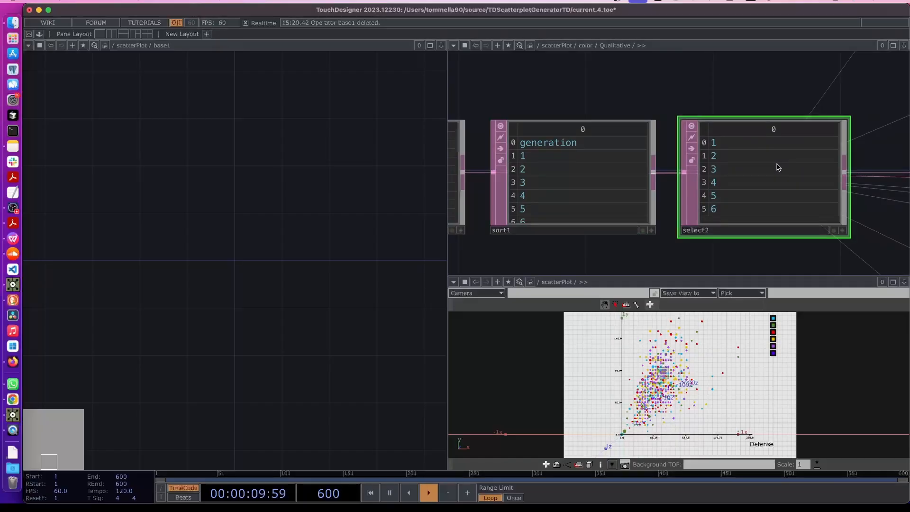
Inside base1, add a Select DAT, select1, that pulls its rows from select2
{"action": "key", "text": "Tab"}
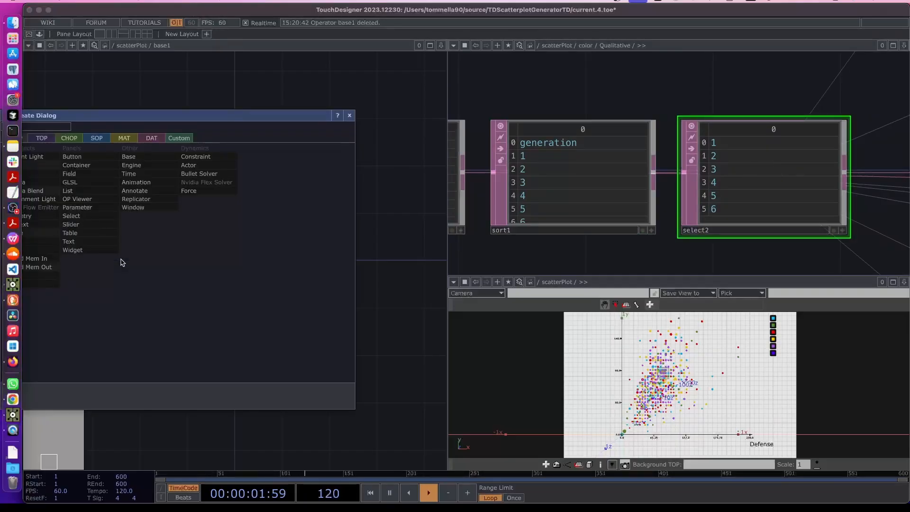
{"action": "left_click", "coordinate": [156, 140]}
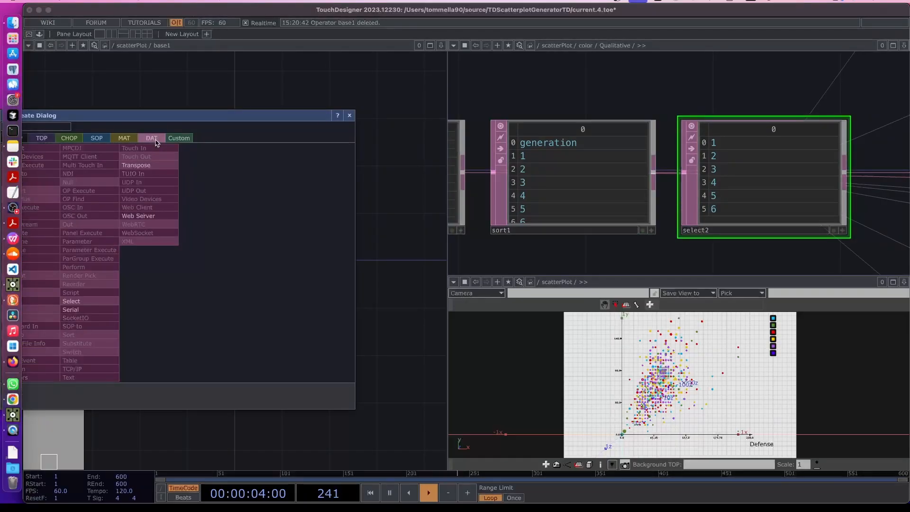
{"action": "left_click", "coordinate": [89, 301]}
{"action": "left_click", "coordinate": [138, 260]}
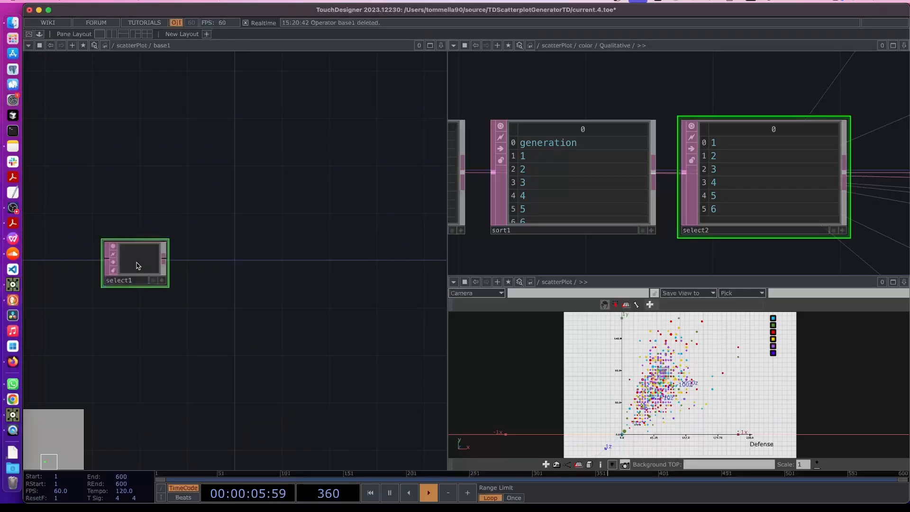
{"action": "left_click_drag", "start_coordinate": [766, 199], "coordinate": [128, 258]}
{"action": "scroll", "coordinate": [142, 260], "scroll_direction": "up", "scroll_amount": 4}
{"action": "left_click_drag", "start_coordinate": [209, 272], "coordinate": [147, 272]}
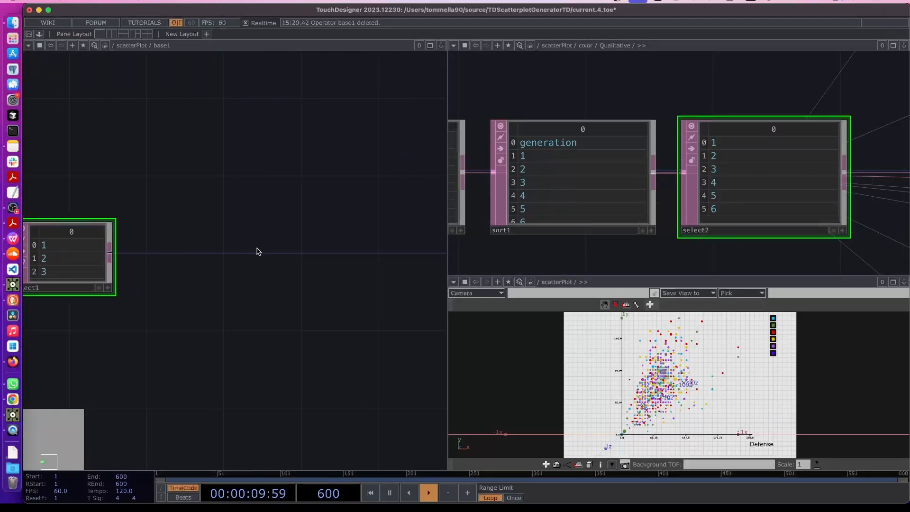
Choose another Base component to add inside base1
{"action": "key", "text": "Tab"}
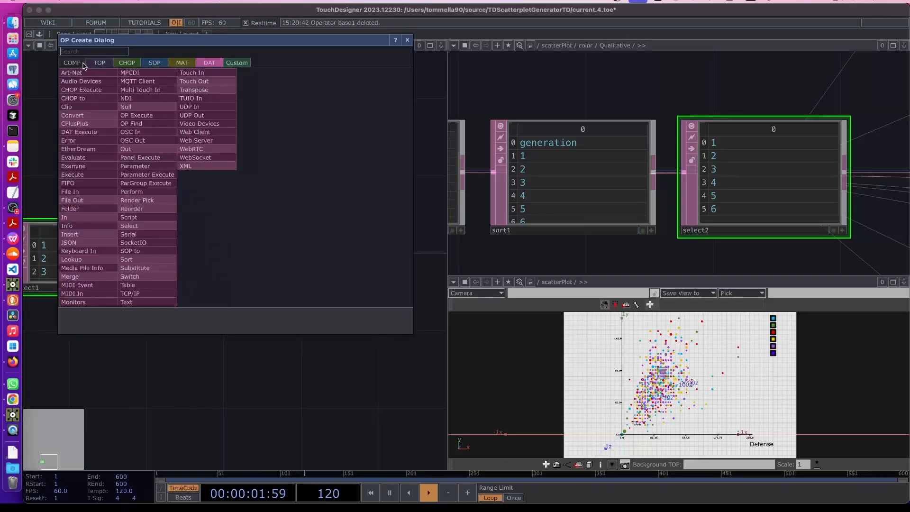
{"action": "left_click", "coordinate": [72, 63]}
{"action": "type", "text": "base"}
{"action": "left_click", "coordinate": [195, 81]}
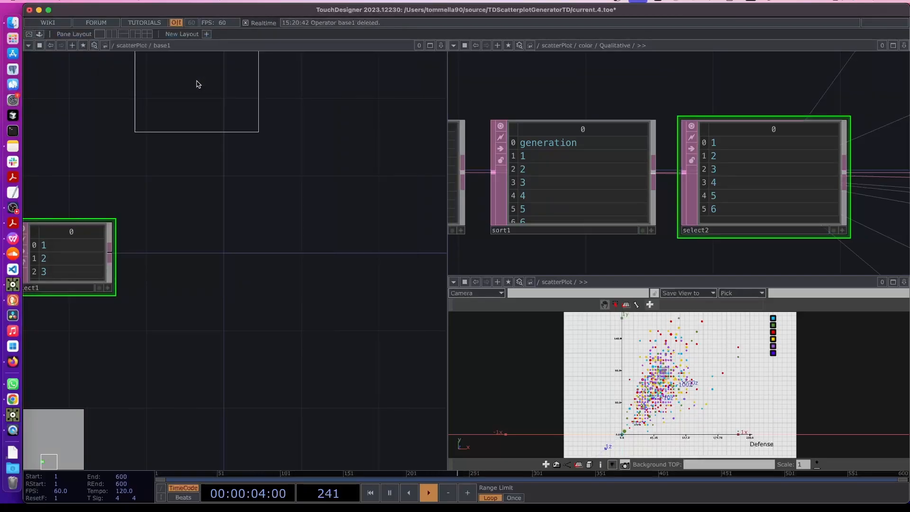
Place the new Base component above select1 and name it cat0
{"action": "left_click", "coordinate": [252, 126]}
{"action": "scroll", "coordinate": [256, 234], "scroll_direction": "up", "scroll_amount": 5}
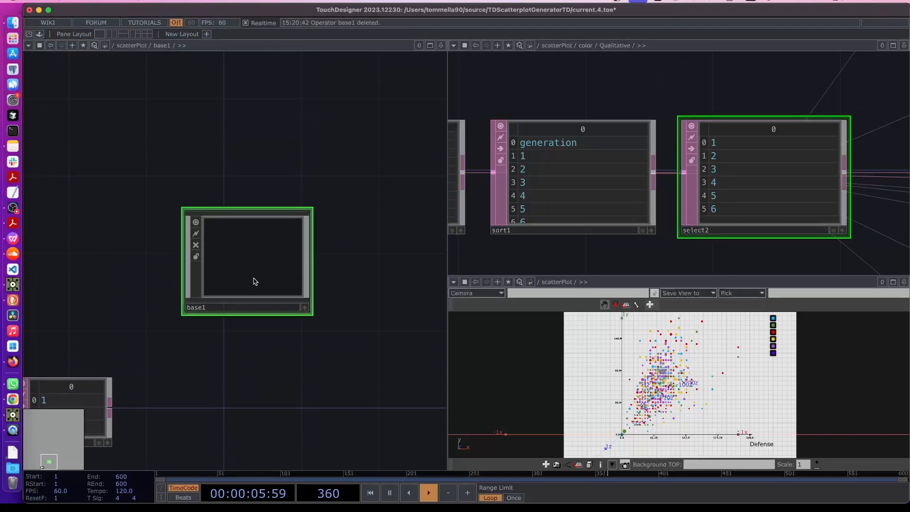
{"action": "double_click", "coordinate": [238, 326]}
{"action": "type", "text": "cat0"}
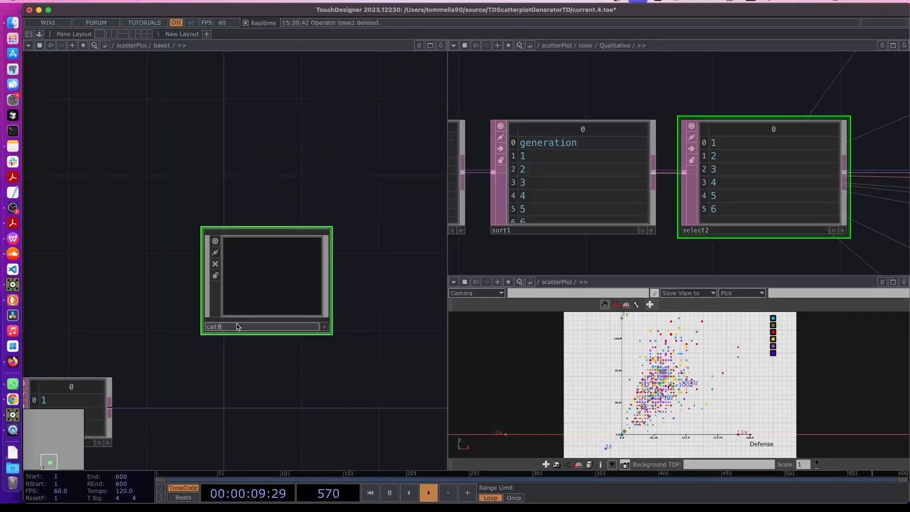
{"action": "key", "text": "Return"}
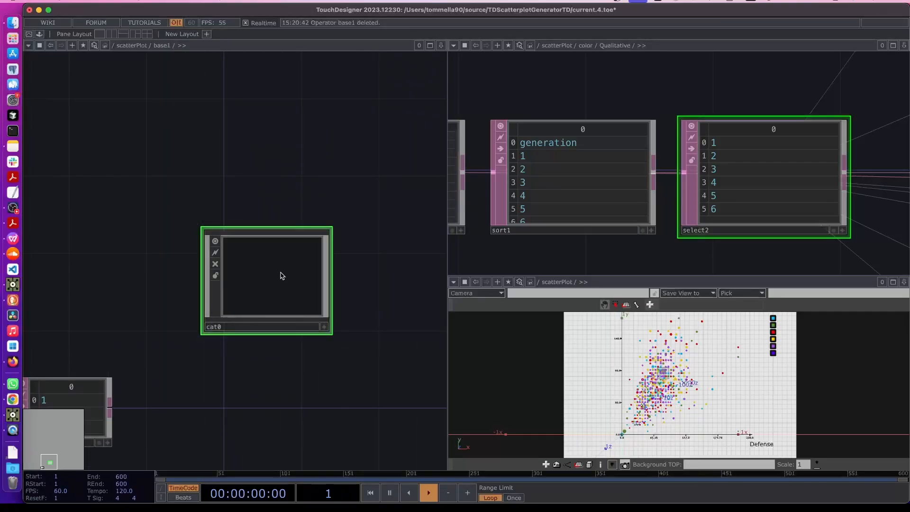
Add a custom Str parameter called Name to cat0, then move select1 beside it
{"action": "right_click", "coordinate": [282, 275]}
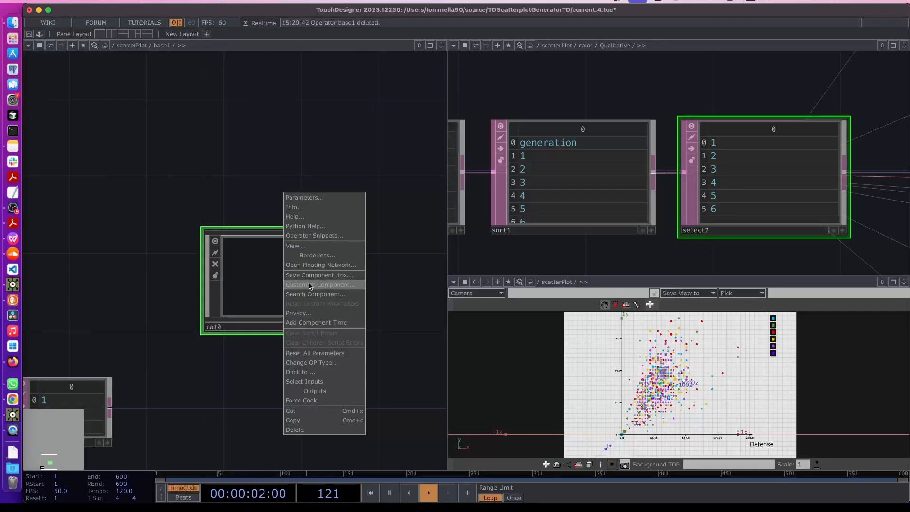
{"action": "left_click", "coordinate": [309, 285]}
{"action": "left_click", "coordinate": [264, 168]}
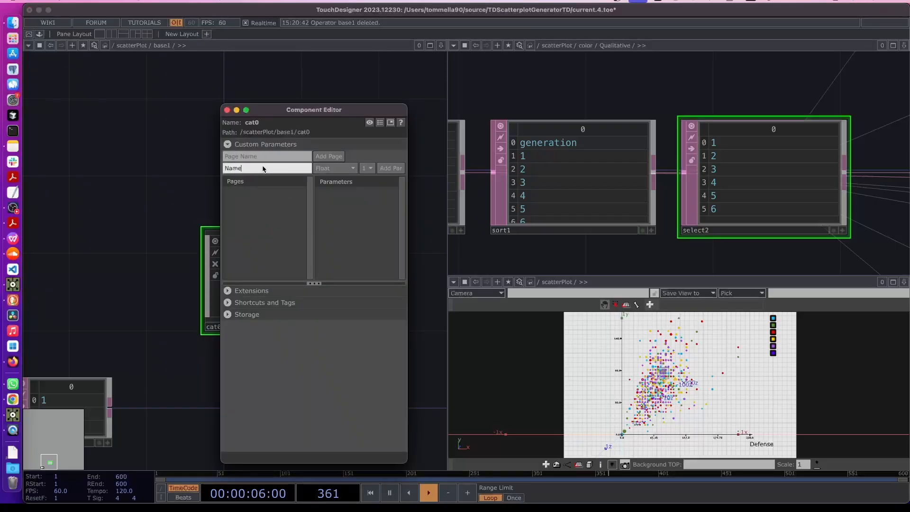
{"action": "left_click", "coordinate": [335, 168]}
{"action": "left_click", "coordinate": [361, 265]}
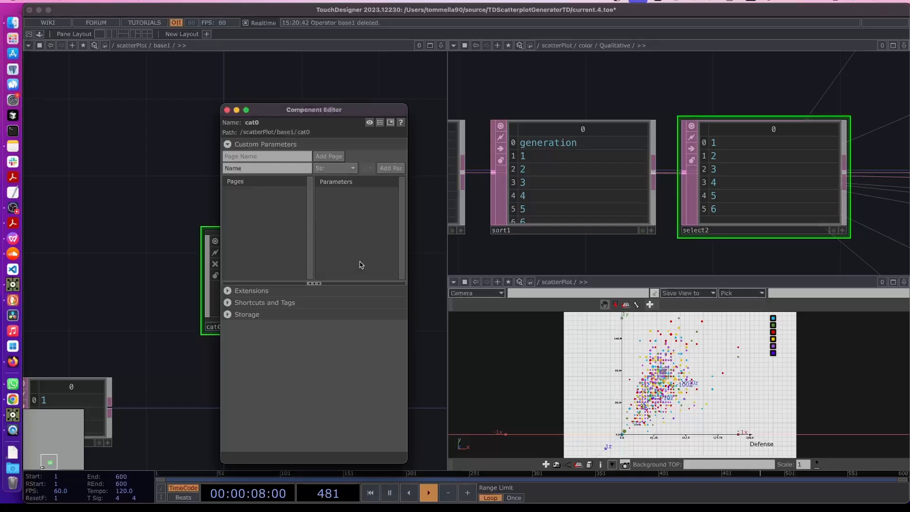
{"action": "left_click", "coordinate": [384, 169]}
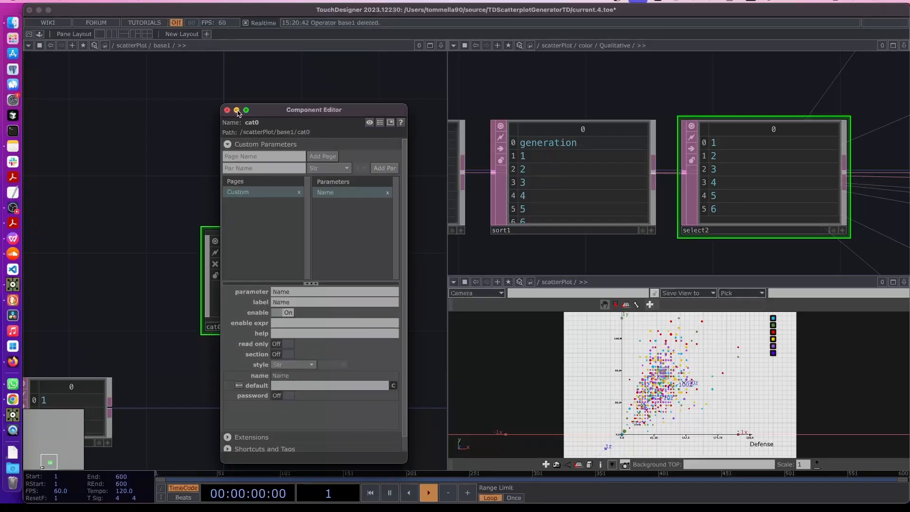
{"action": "left_click", "coordinate": [237, 111]}
{"action": "left_click_drag", "start_coordinate": [150, 354], "coordinate": [247, 354]}
{"action": "left_click_drag", "start_coordinate": [161, 395], "coordinate": [161, 260]}
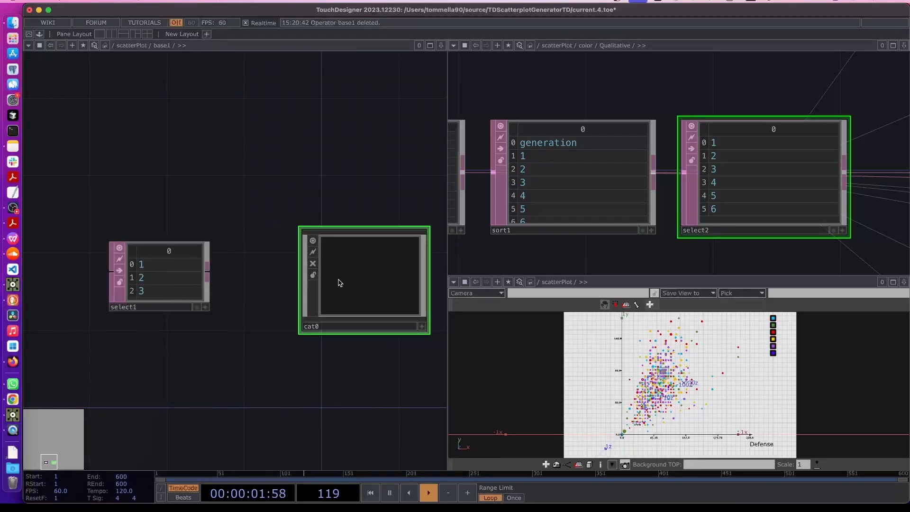
Link cat0's Name parameter to select1 by dropping select1 onto it
{"action": "key", "text": "p"}
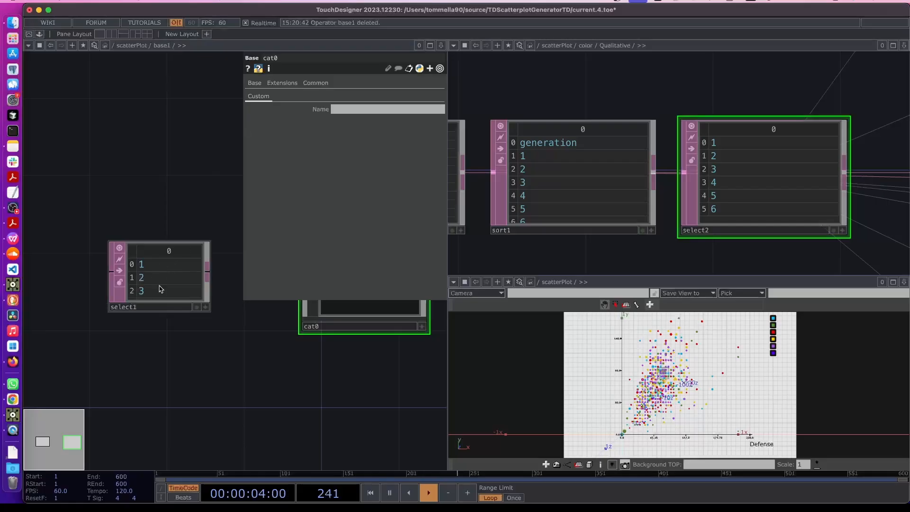
{"action": "left_click_drag", "start_coordinate": [161, 279], "coordinate": [327, 109]}
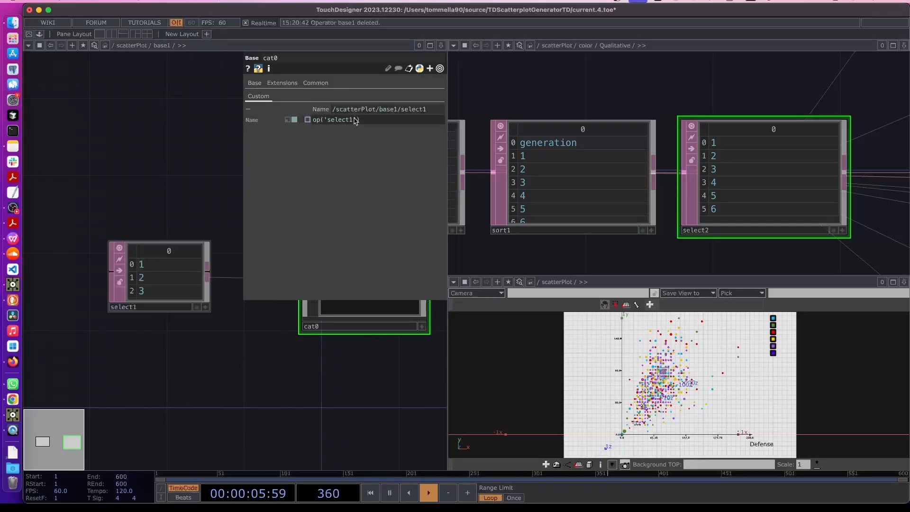
{"action": "left_click_drag", "start_coordinate": [232, 375], "coordinate": [146, 421]}
Change the Name expression to op('select1')[me.digits,0] so it evaluates to 1
{"action": "left_click", "coordinate": [375, 119]}
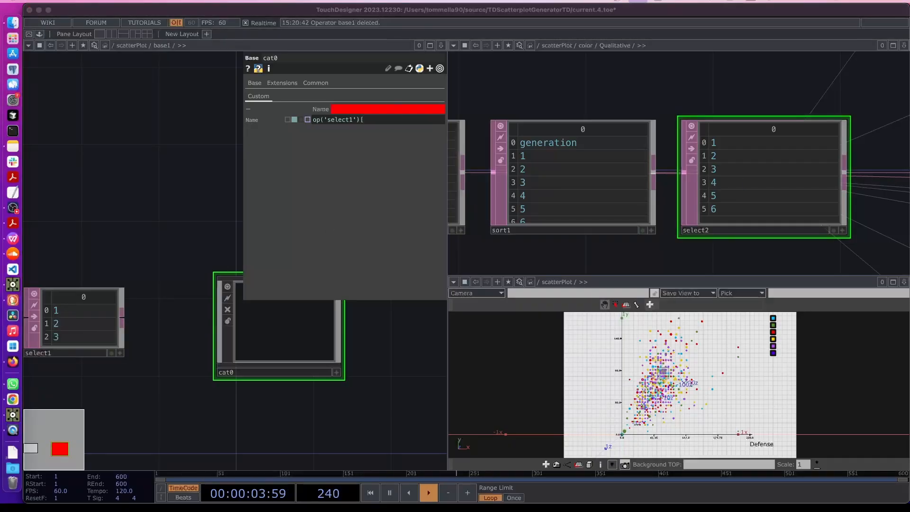
{"action": "left_click", "coordinate": [377, 122]}
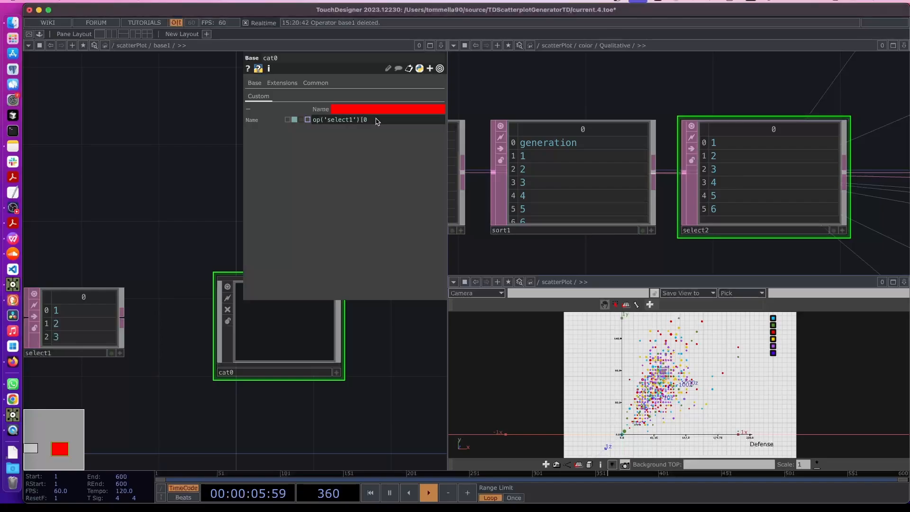
{"action": "type", "text": "0,0]"}
{"action": "double_click", "coordinate": [366, 121]}
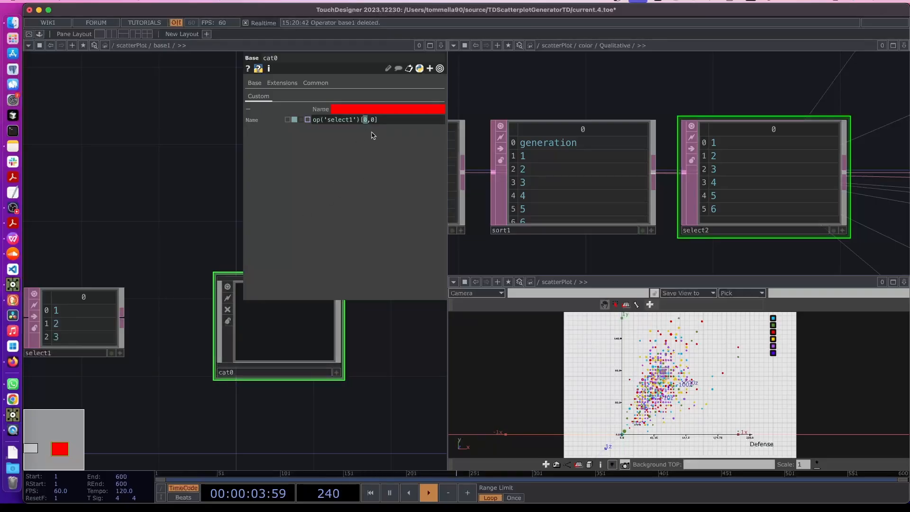
{"action": "type", "text": "ts"}
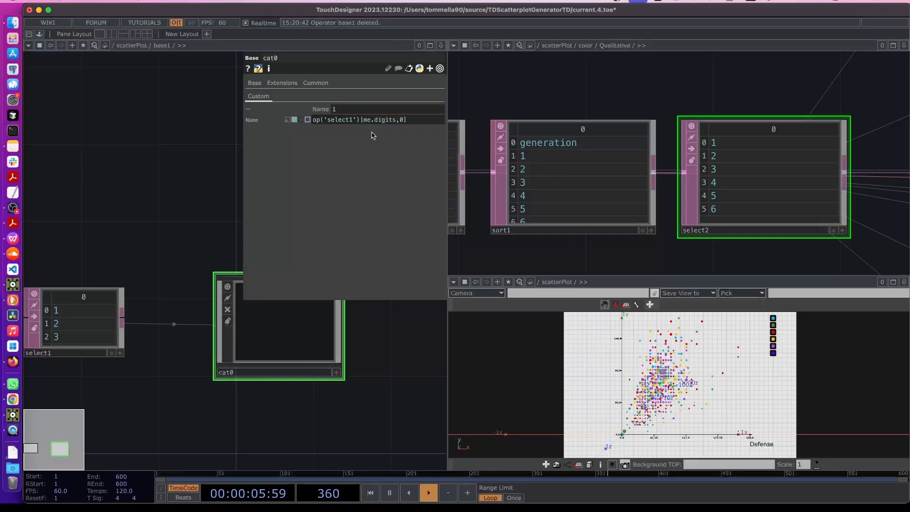
{"action": "left_click", "coordinate": [184, 223]}
{"action": "key", "text": "p"}
{"action": "scroll", "coordinate": [265, 290], "scroll_direction": "down", "scroll_amount": 1}
{"action": "scroll", "coordinate": [265, 290], "scroll_direction": "down", "scroll_amount": 2}
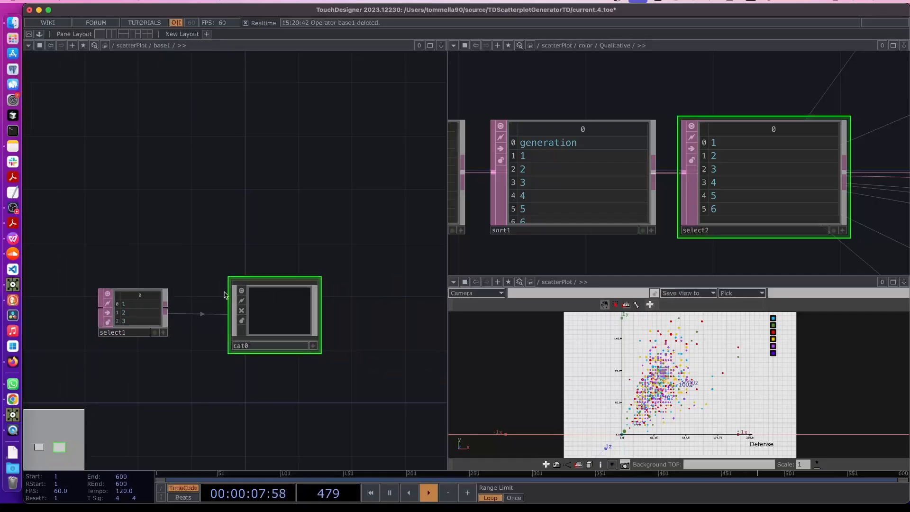
{"action": "scroll", "coordinate": [285, 303], "scroll_direction": "down", "scroll_amount": 1}
Inside cat0, create a Text SOP named text1, redoing an accidental first placement
{"action": "double_click", "coordinate": [268, 313]}
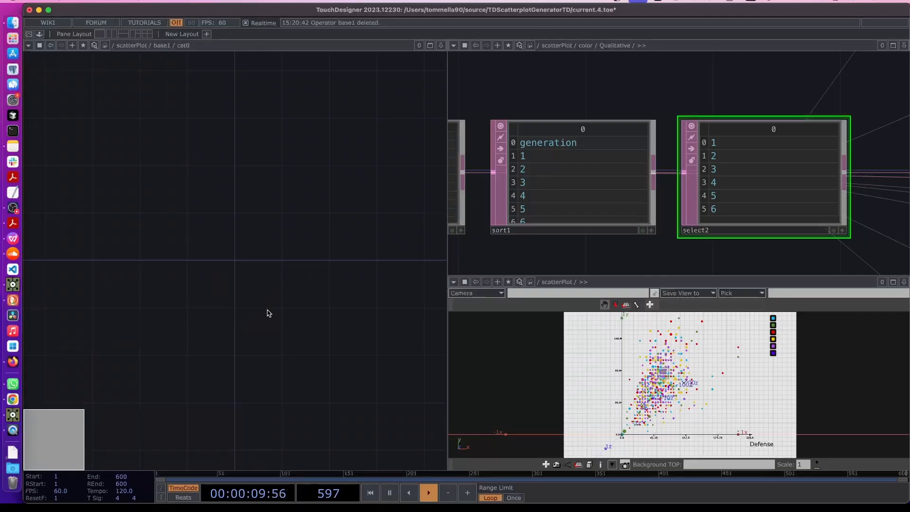
{"action": "key", "text": "Tab"}
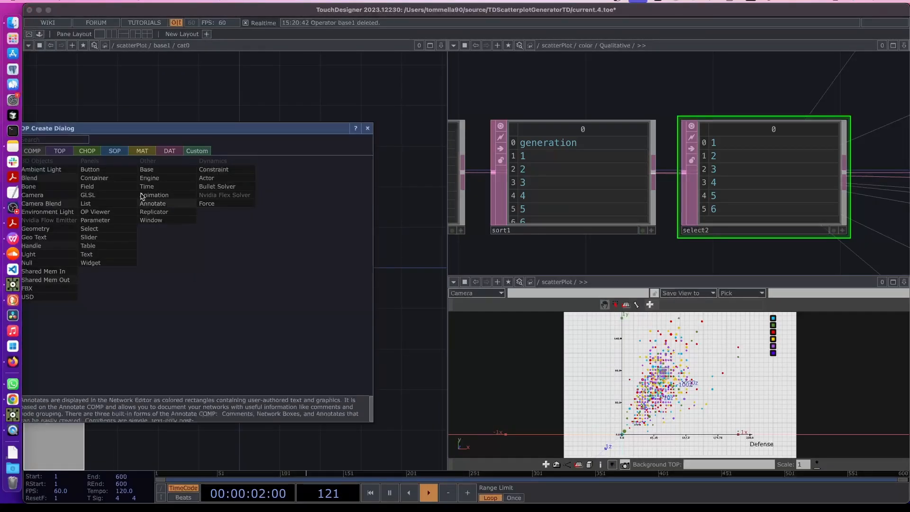
{"action": "left_click", "coordinate": [115, 150]}
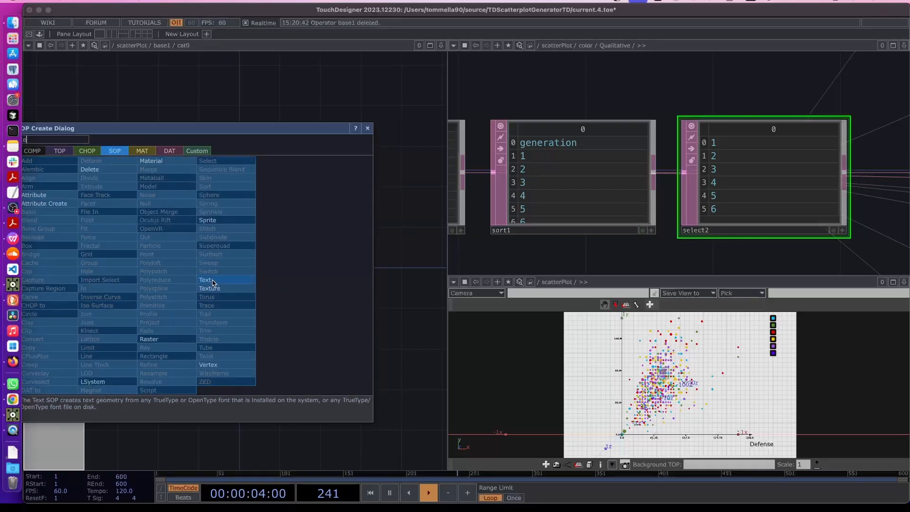
{"action": "left_click", "coordinate": [213, 281]}
{"action": "left_click", "coordinate": [210, 285]}
{"action": "key", "text": "ctrl+s"}
{"action": "key", "text": "ctrl+z"}
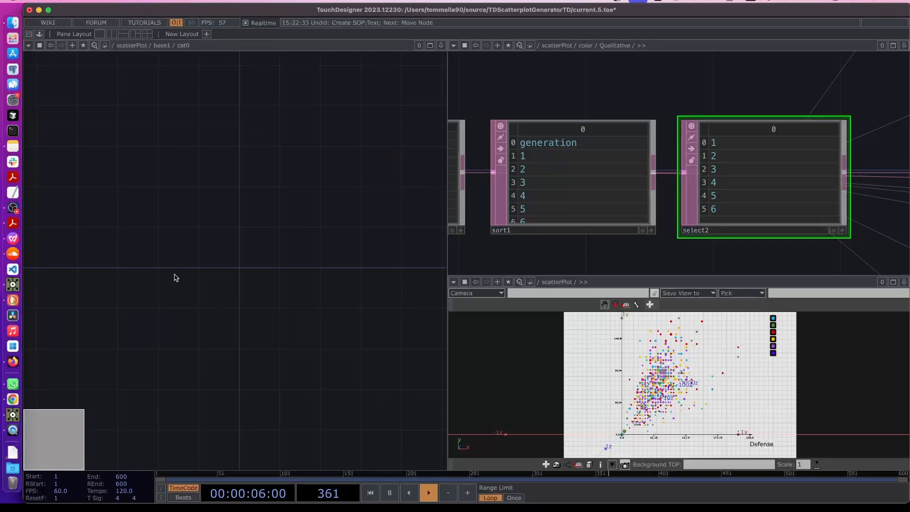
{"action": "key", "text": "Tab"}
{"action": "left_click", "coordinate": [187, 282]}
{"action": "left_click", "coordinate": [194, 273]}
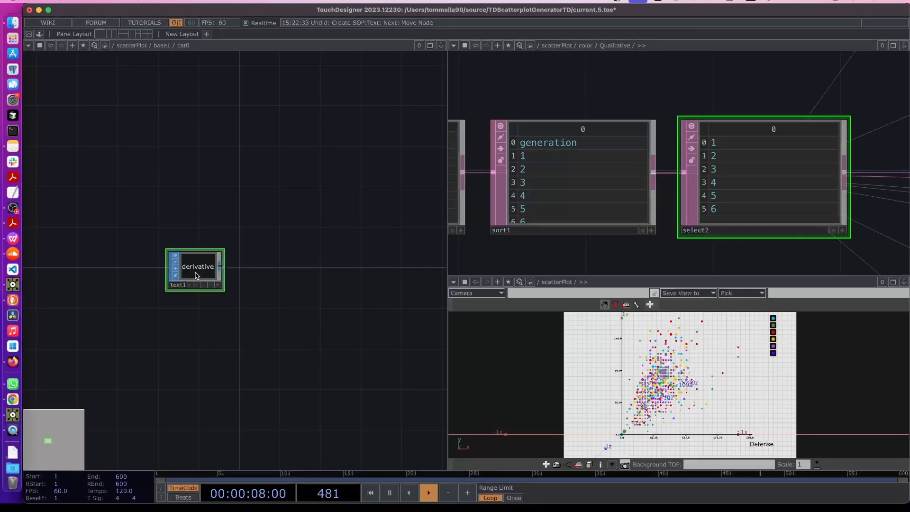
Set text1's Text parameter to the expression parent().par.Name
{"action": "key", "text": "p"}
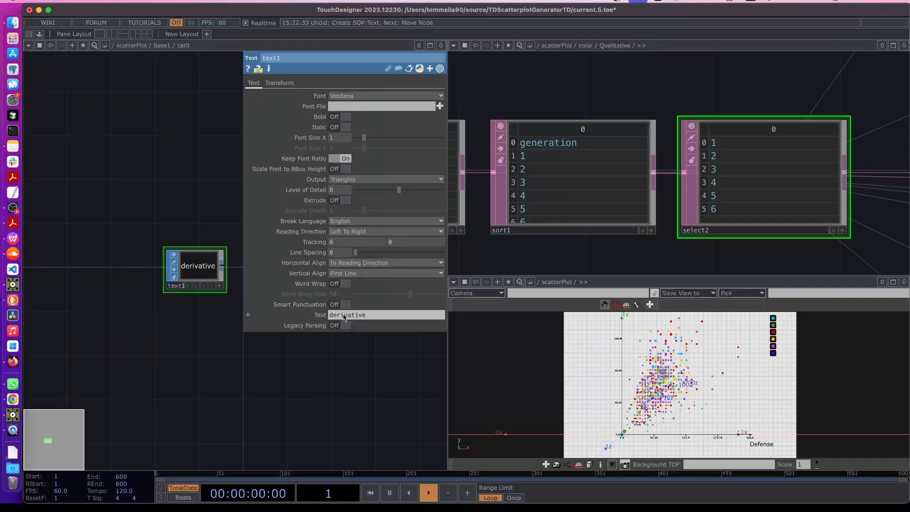
{"action": "double_click", "coordinate": [344, 315]}
{"action": "left_click", "coordinate": [248, 315]}
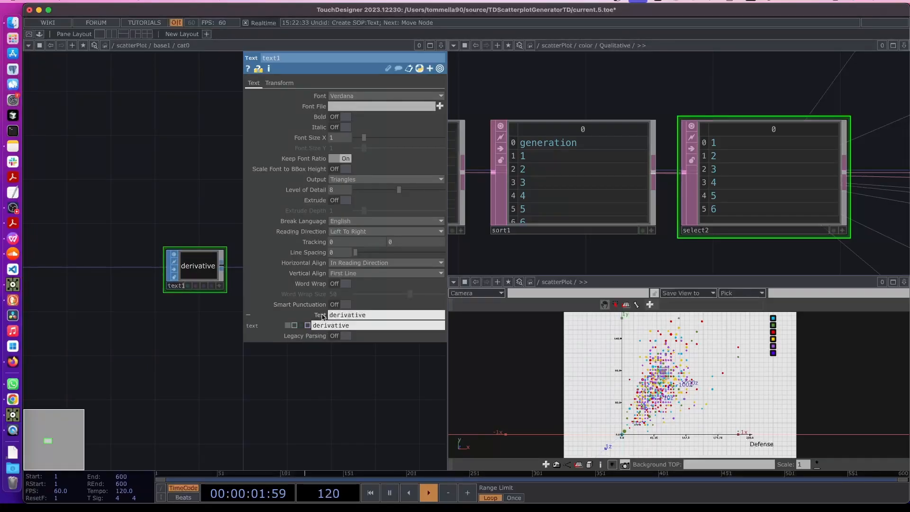
{"action": "left_click", "coordinate": [296, 325]}
{"action": "double_click", "coordinate": [345, 325]}
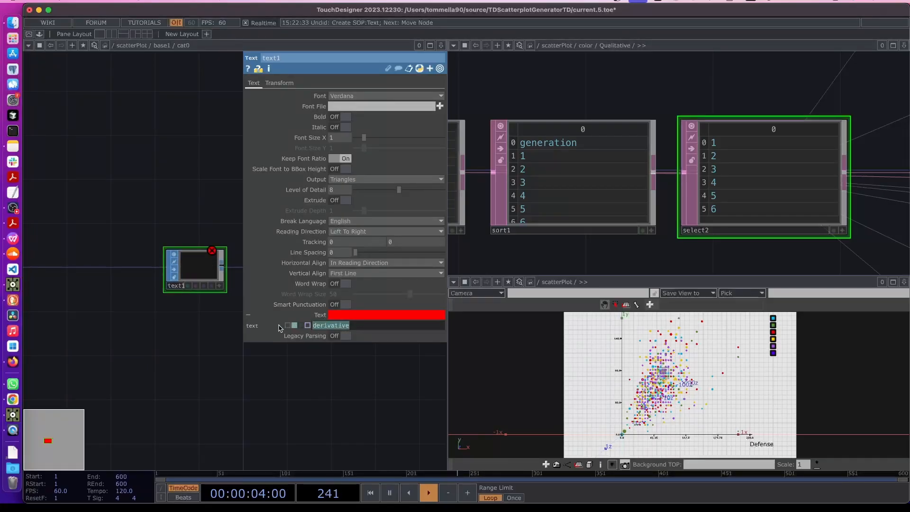
{"action": "type", "text": "parent()."}
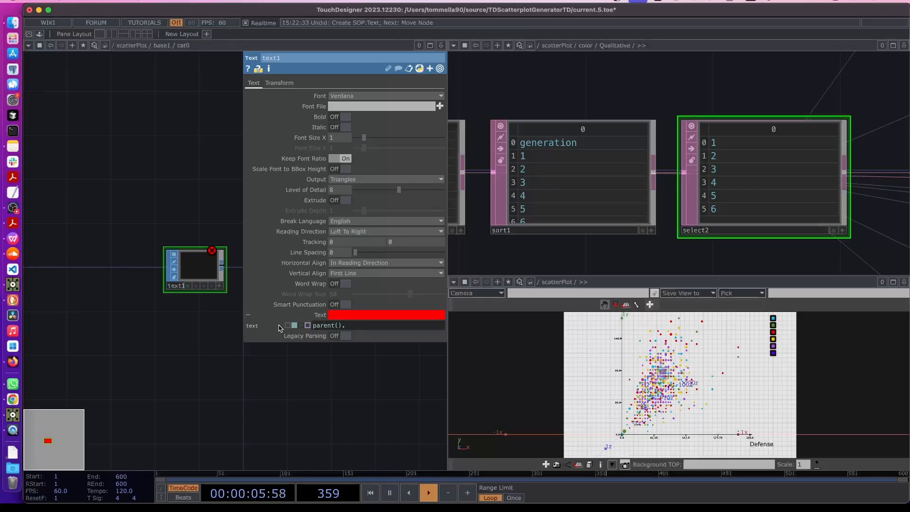
{"action": "type", "text": "par.Name"}
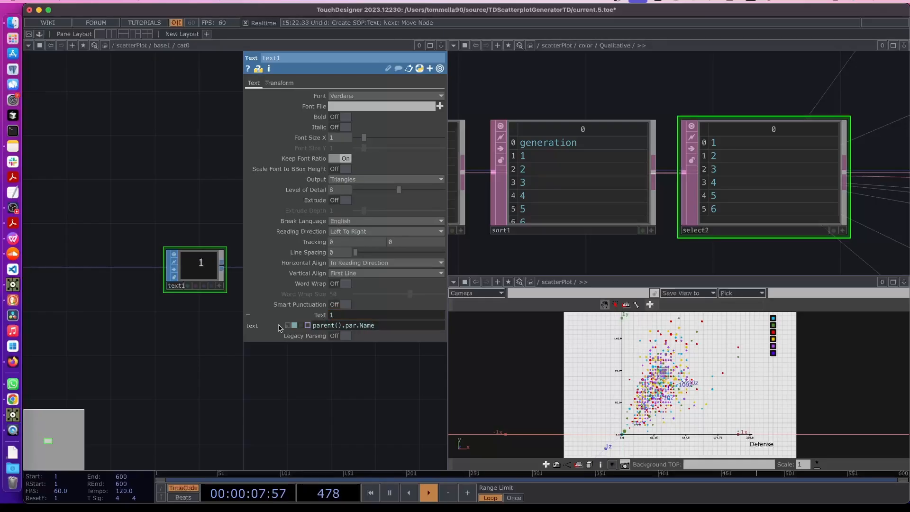
{"action": "left_click", "coordinate": [154, 328]}
{"action": "key", "text": "p"}
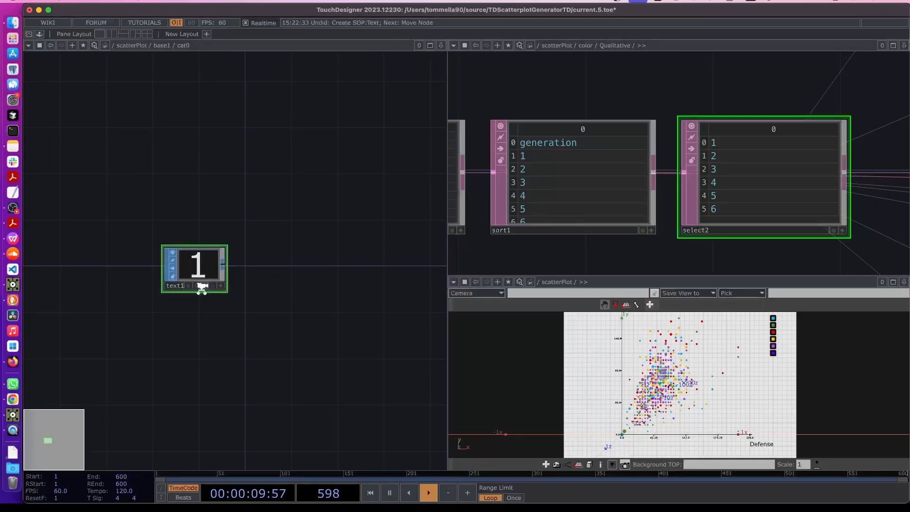
{"action": "scroll", "coordinate": [203, 288], "scroll_direction": "up", "scroll_amount": 2}
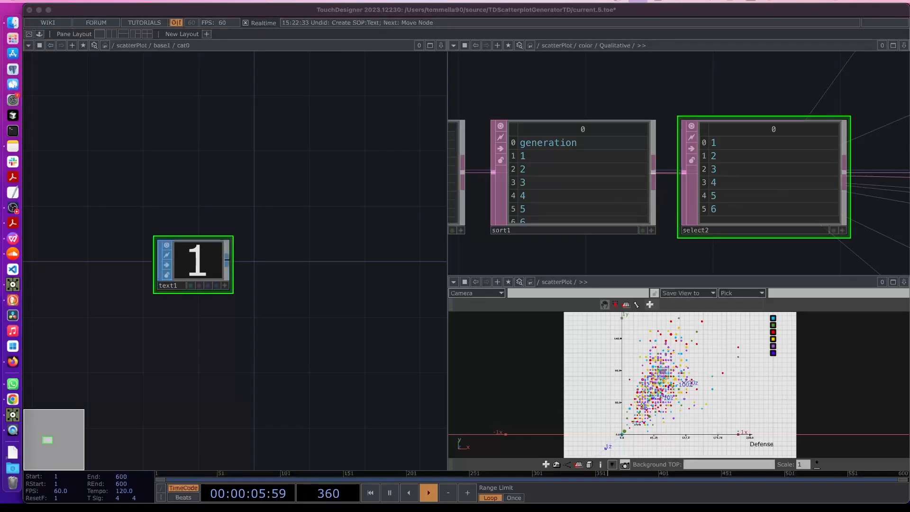
Wire an Out SOP, out1, after text1 and return to base1
{"action": "left_click", "coordinate": [230, 260]}
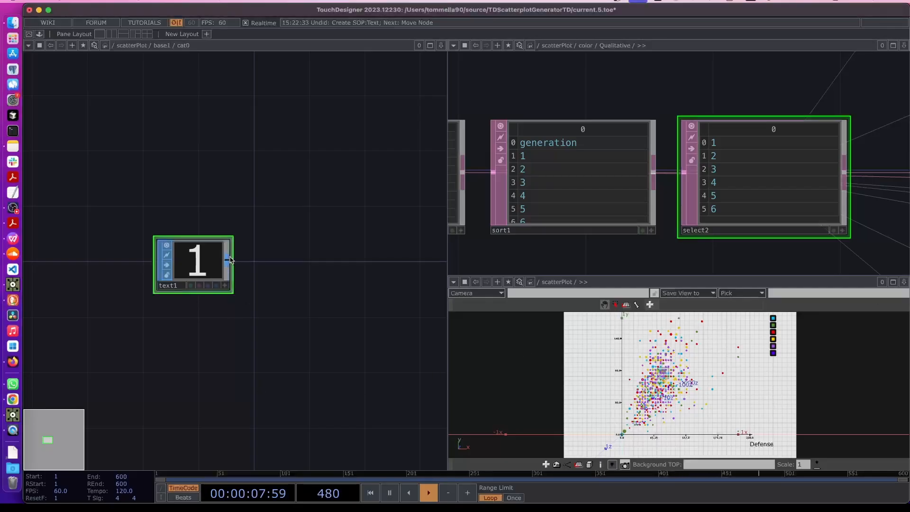
{"action": "right_click", "coordinate": [230, 259]}
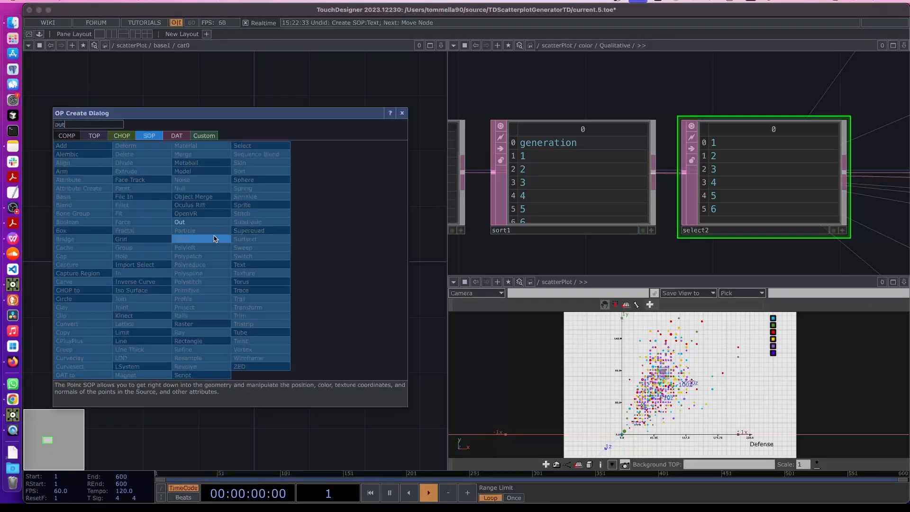
{"action": "left_click", "coordinate": [188, 219]}
{"action": "left_click", "coordinate": [346, 264]}
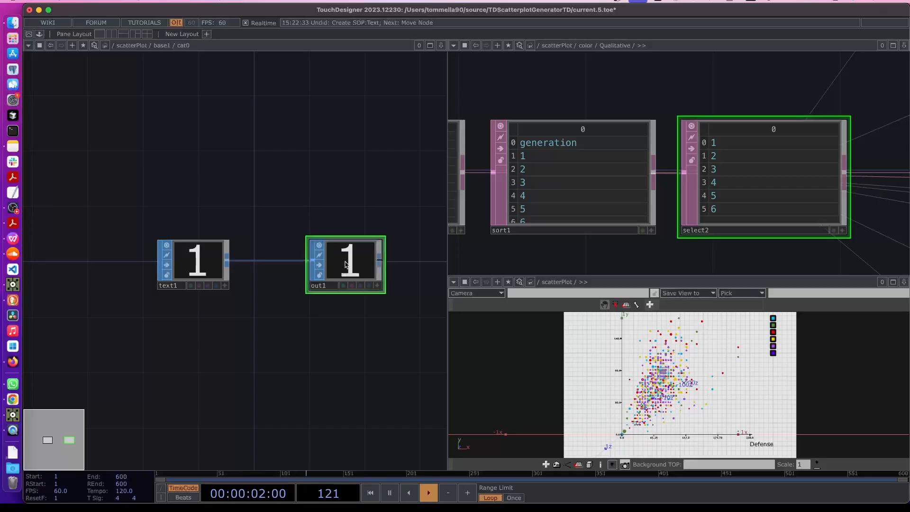
{"action": "key", "text": "u"}
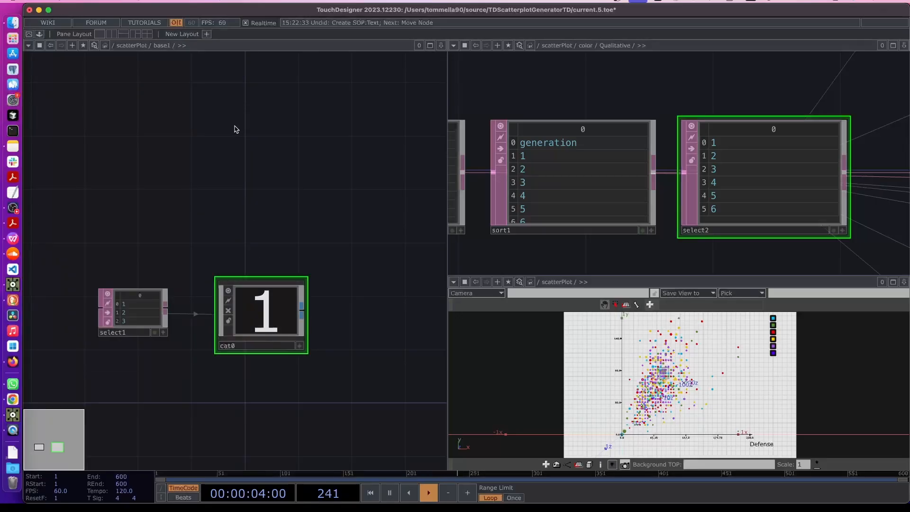
Add a Replicator component, replicator1, above cat0
{"action": "key", "text": "p"}
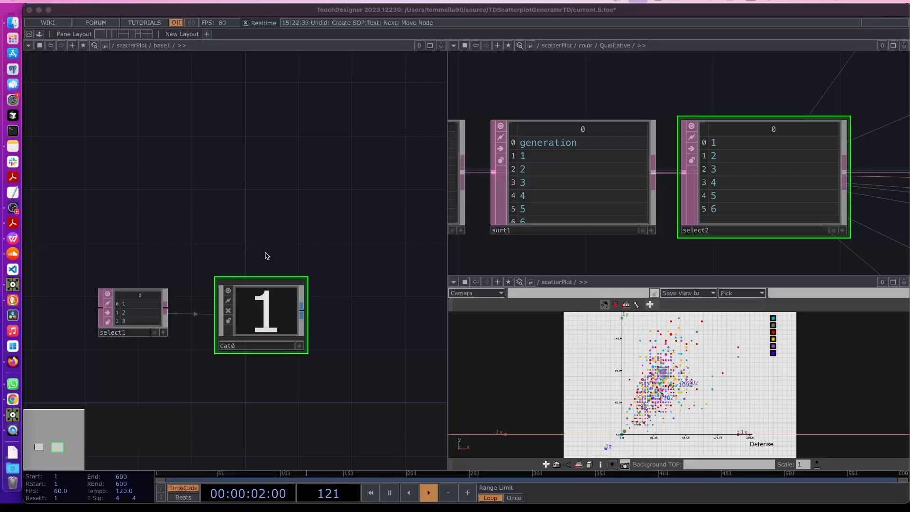
{"action": "left_click", "coordinate": [223, 143]}
{"action": "key", "text": "Tab"}
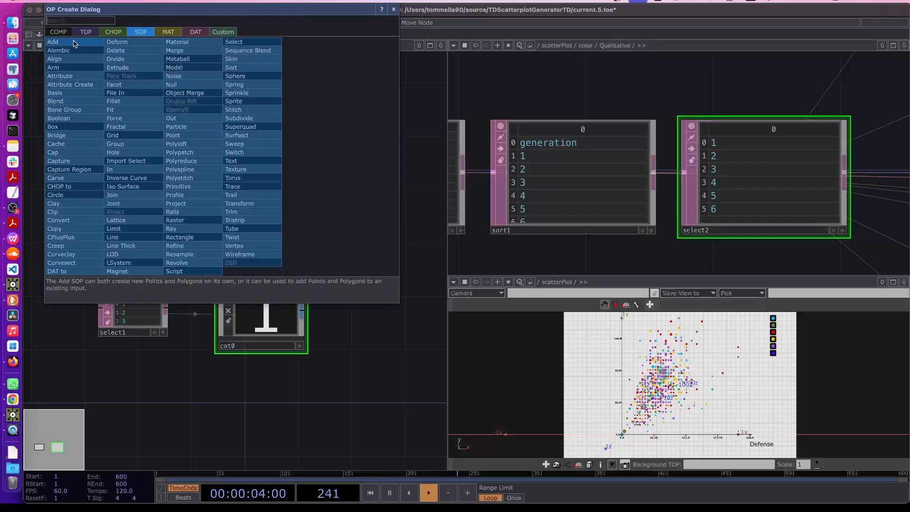
{"action": "type", "text": "repli"}
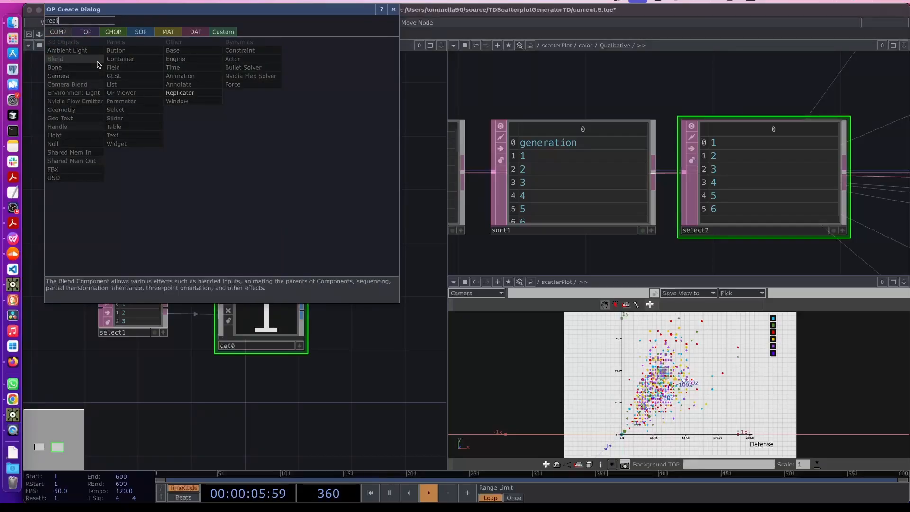
{"action": "key", "text": "Return"}
{"action": "left_click", "coordinate": [253, 147]}
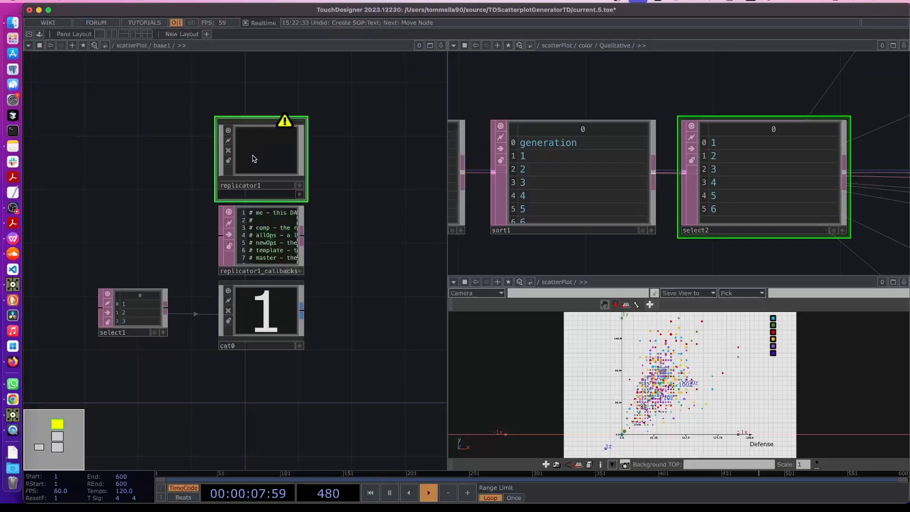
{"action": "key", "text": "p"}
Use select1 as replicator1's template table with prefix cat and a vertical replica layout
{"action": "left_click_drag", "start_coordinate": [142, 189], "coordinate": [139, 235]}
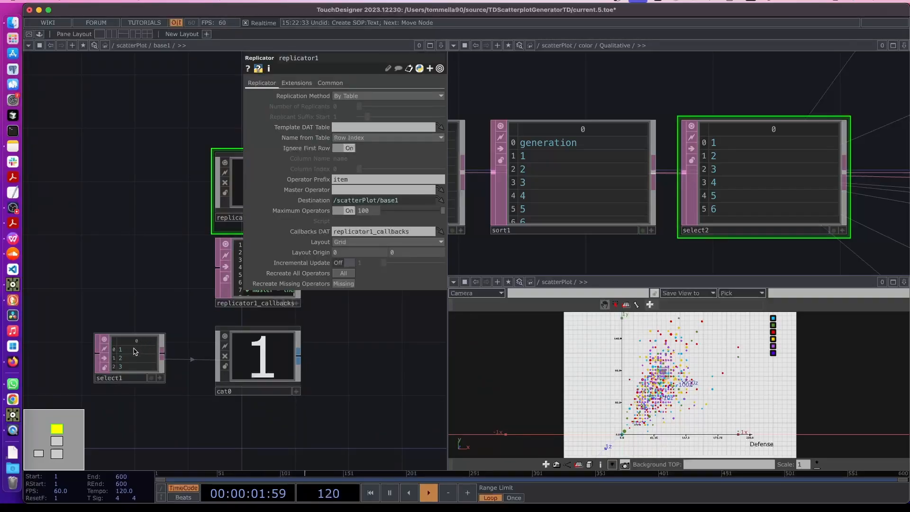
{"action": "left_click_drag", "start_coordinate": [125, 367], "coordinate": [327, 127]}
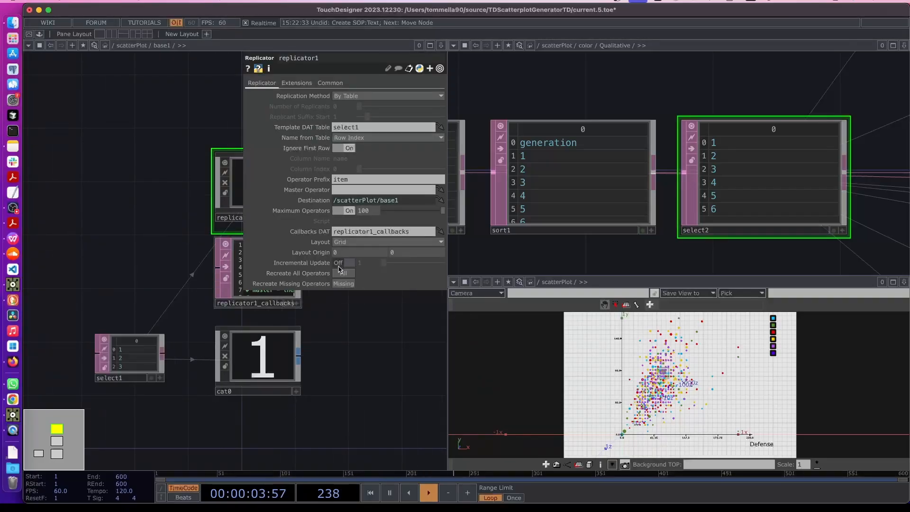
{"action": "scroll", "coordinate": [291, 405], "scroll_direction": "up", "scroll_amount": 4}
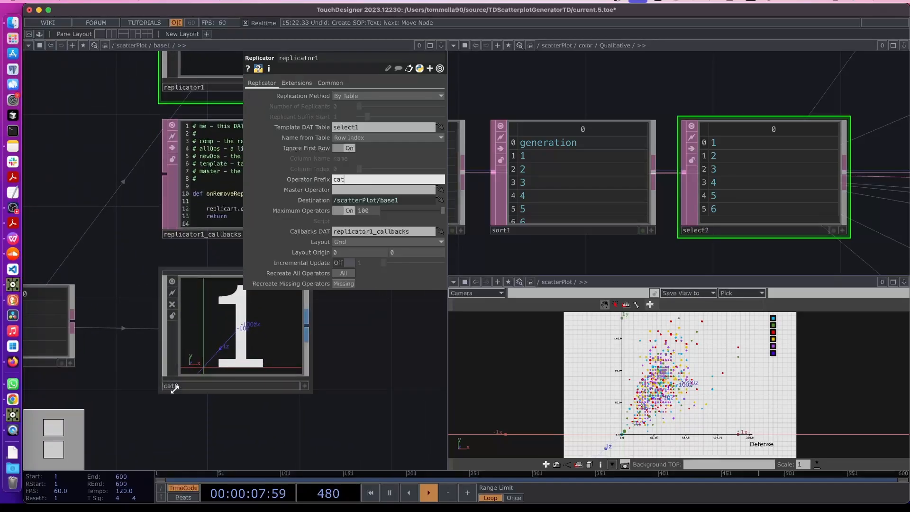
{"action": "left_click", "coordinate": [339, 388]}
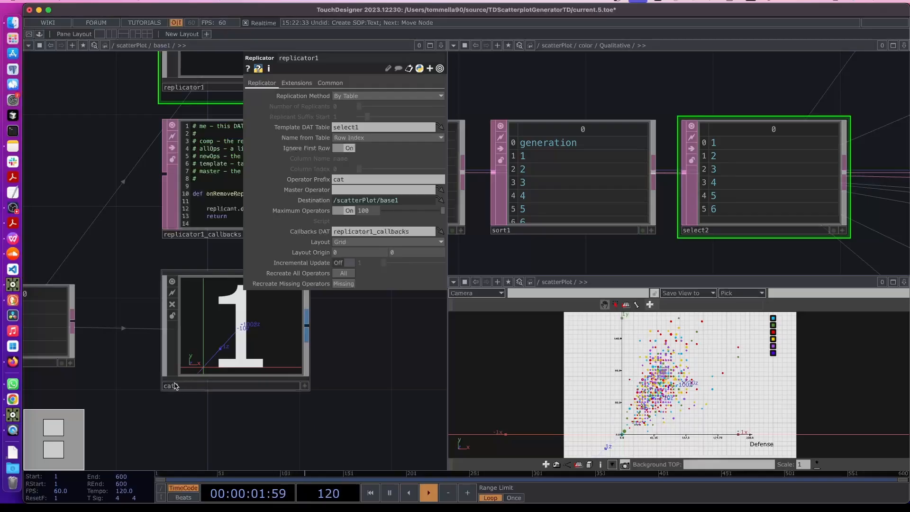
{"action": "left_click", "coordinate": [346, 242]}
{"action": "left_click", "coordinate": [350, 272]}
Make cat0 the replicator's master operator, producing the replicated cat nodes
{"action": "scroll", "coordinate": [343, 348], "scroll_direction": "down", "scroll_amount": 4}
{"action": "left_click_drag", "start_coordinate": [370, 340], "coordinate": [285, 339]}
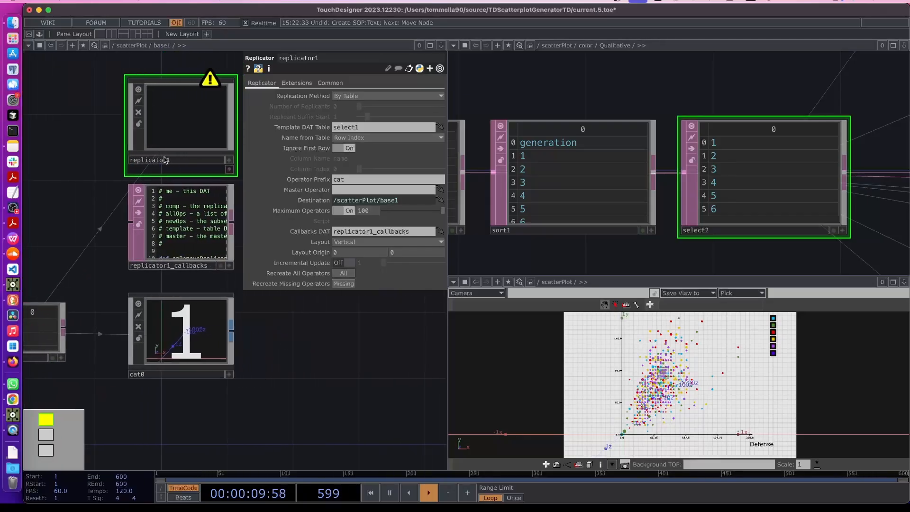
{"action": "left_click_drag", "start_coordinate": [184, 342], "coordinate": [343, 191]}
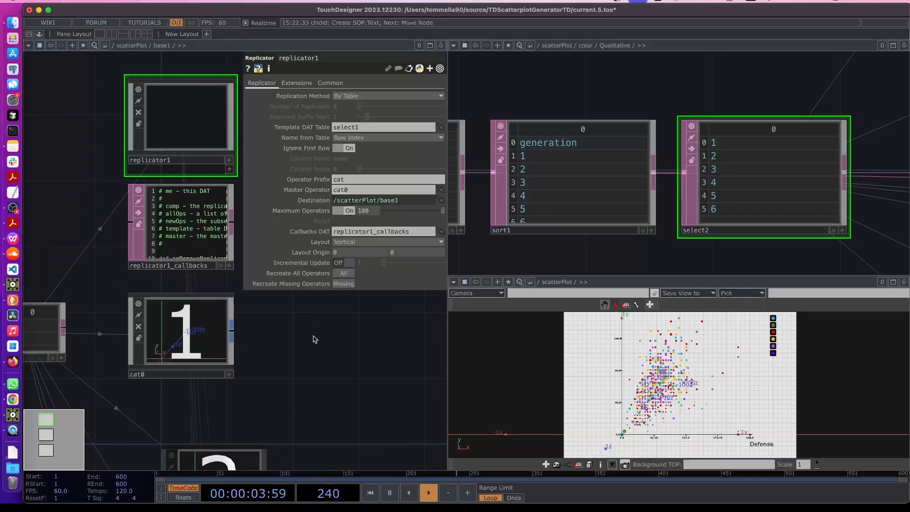
{"action": "scroll", "coordinate": [315, 336], "scroll_direction": "down", "scroll_amount": 2}
{"action": "left_click_drag", "start_coordinate": [336, 354], "coordinate": [224, 326]}
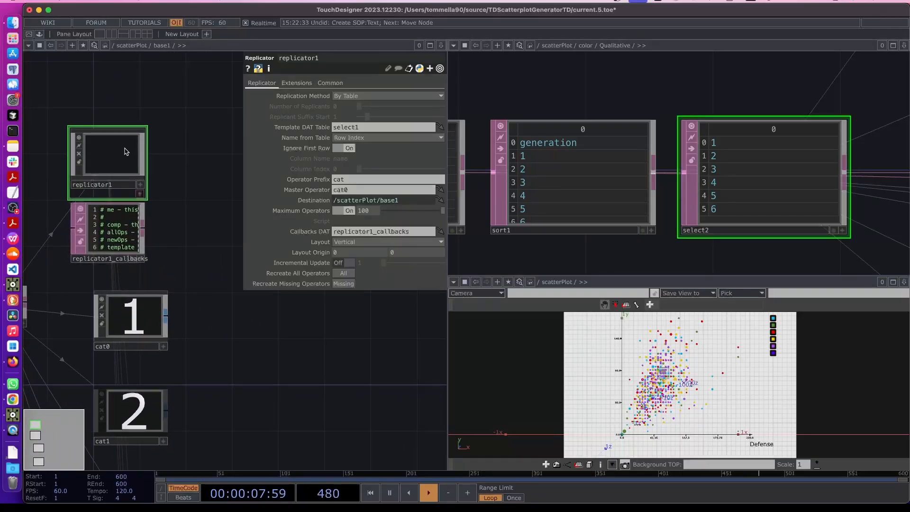
Move replicator1 and its callbacks up and right, and close its parameters
{"action": "left_click_drag", "start_coordinate": [126, 149], "coordinate": [172, 137]}
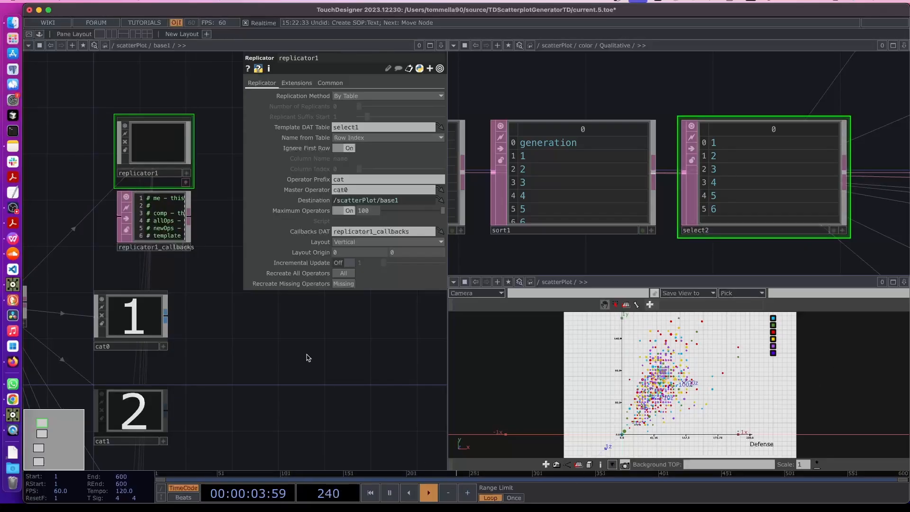
{"action": "key", "text": "p"}
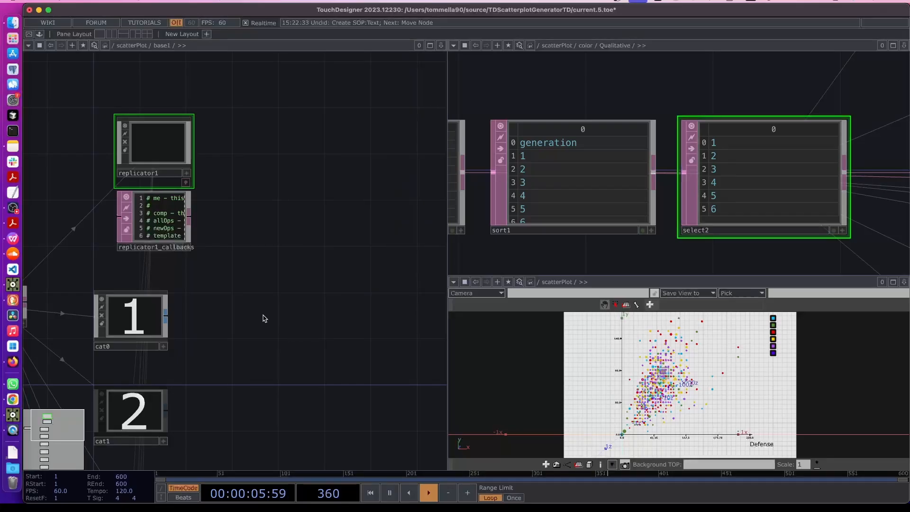
{"action": "key", "text": "Tab"}
Add a Merge SOP, merge1, to the network
{"action": "type", "text": "m"}
{"action": "left_click", "coordinate": [182, 194]}
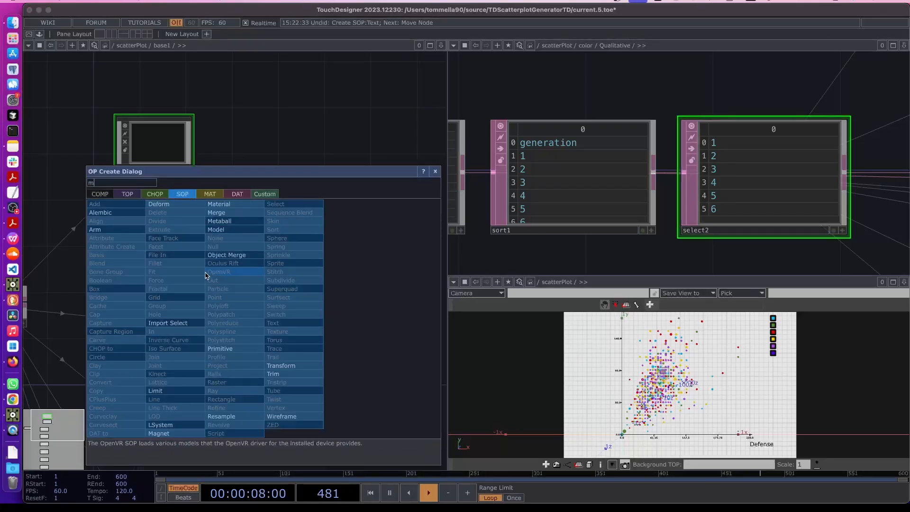
{"action": "type", "text": "erge"}
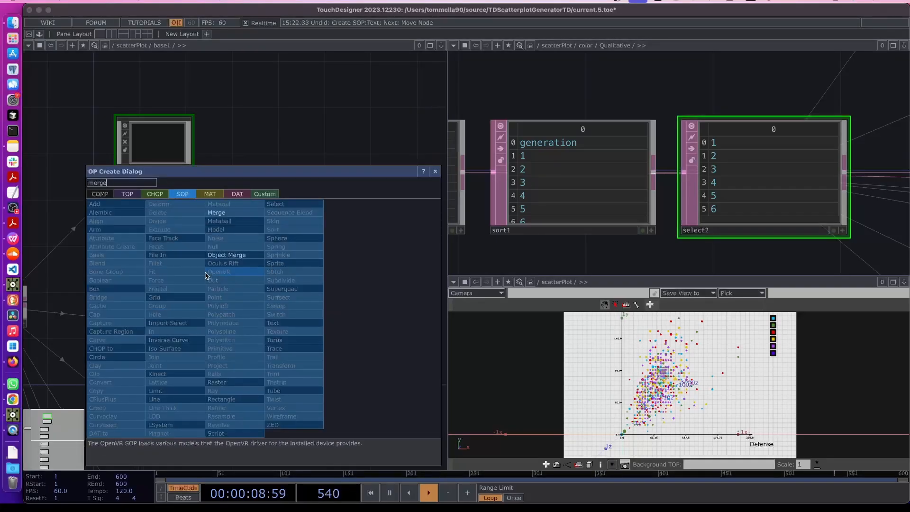
{"action": "left_click", "coordinate": [225, 212]}
{"action": "left_click", "coordinate": [281, 316]}
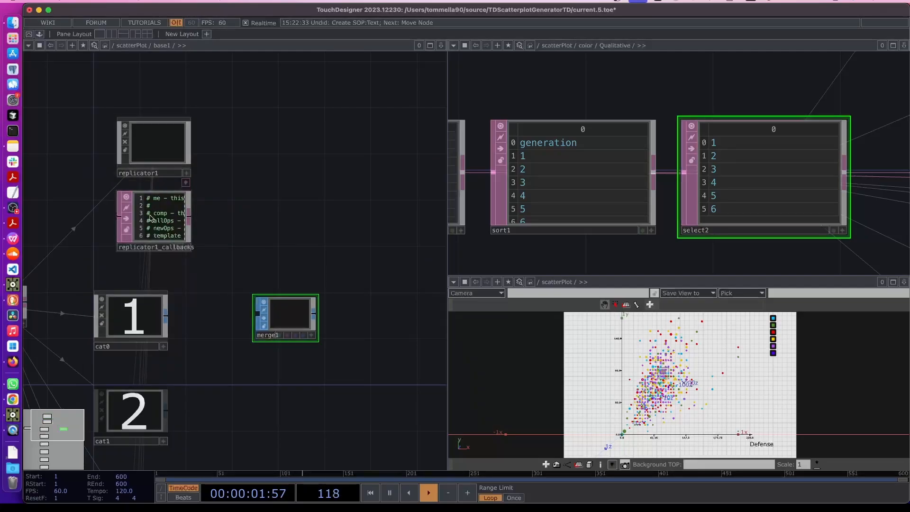
In replicator1_callbacks, add a line in the for loop connecting each replica to merge1
{"action": "scroll", "coordinate": [146, 239], "scroll_direction": "up", "scroll_amount": 8}
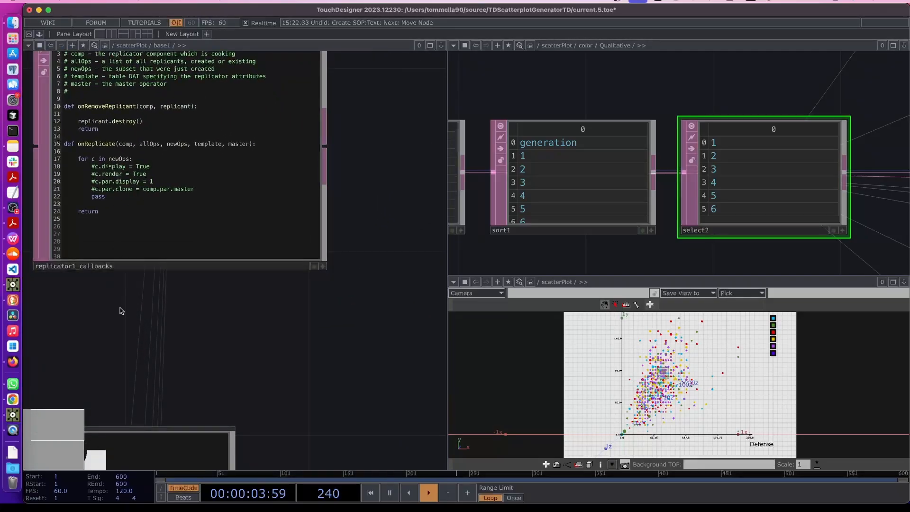
{"action": "left_click", "coordinate": [398, 288]}
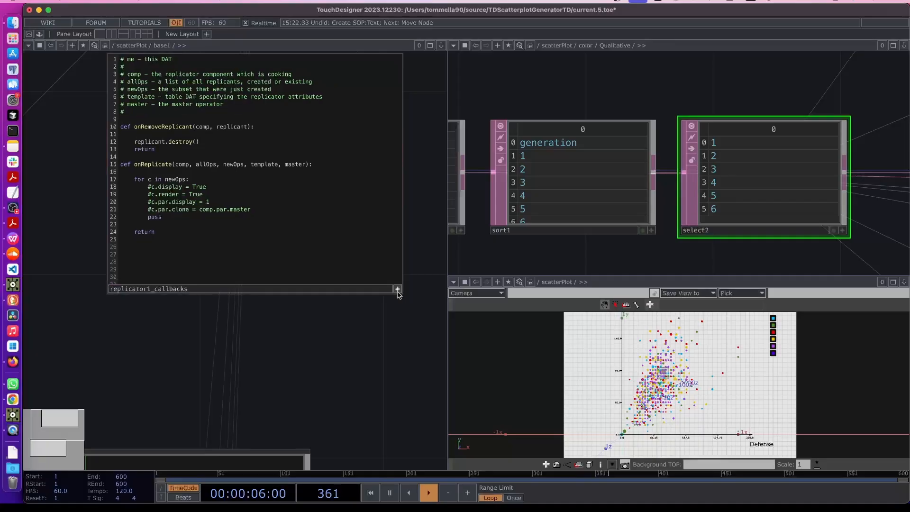
{"action": "left_click", "coordinate": [207, 183]}
{"action": "key", "text": "Return"}
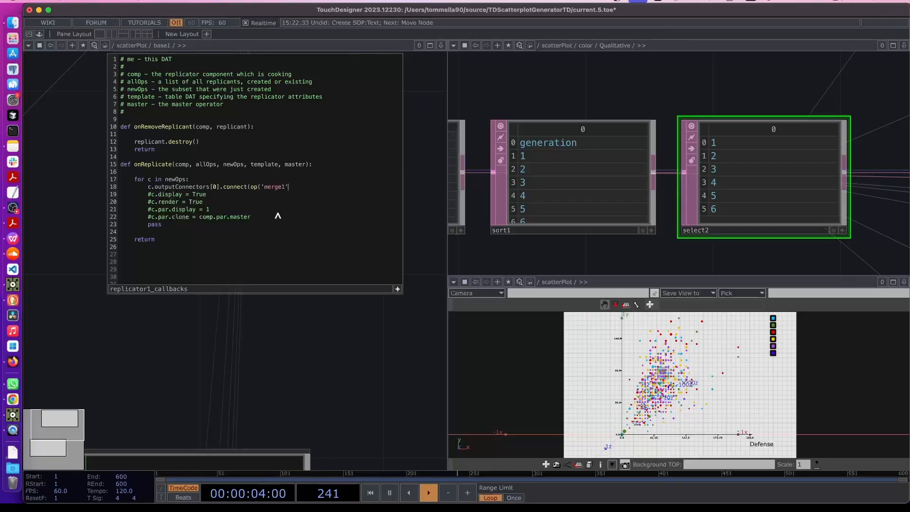
{"action": "scroll", "coordinate": [309, 347], "scroll_direction": "down", "scroll_amount": 5}
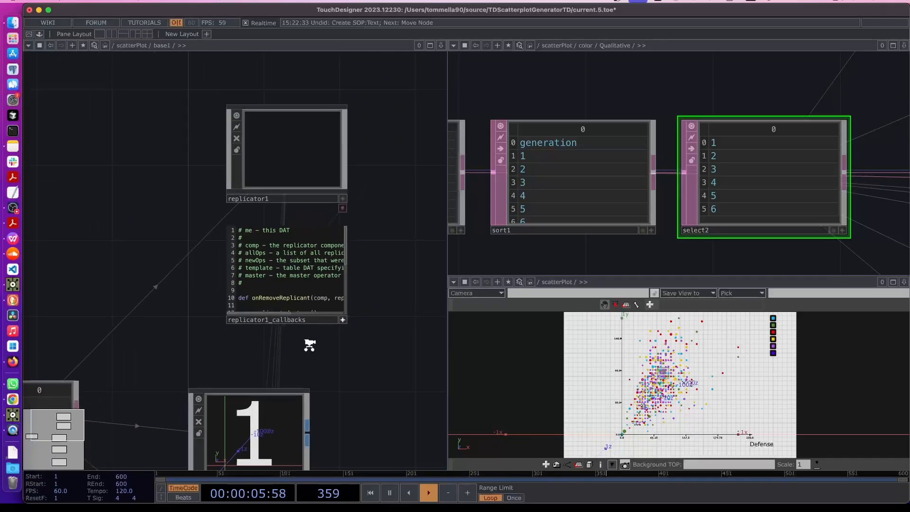
Connect cat0's output into merge1
{"action": "left_click_drag", "start_coordinate": [232, 289], "coordinate": [193, 263]}
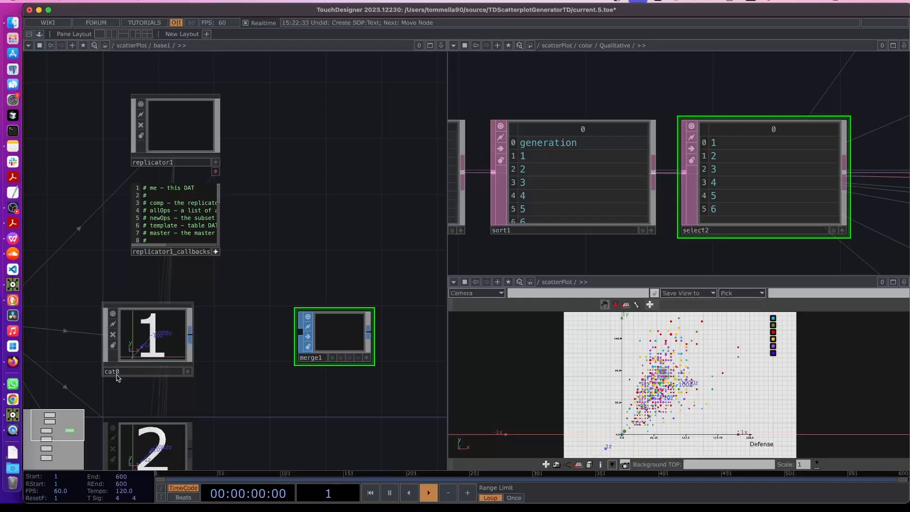
{"action": "left_click", "coordinate": [191, 338]}
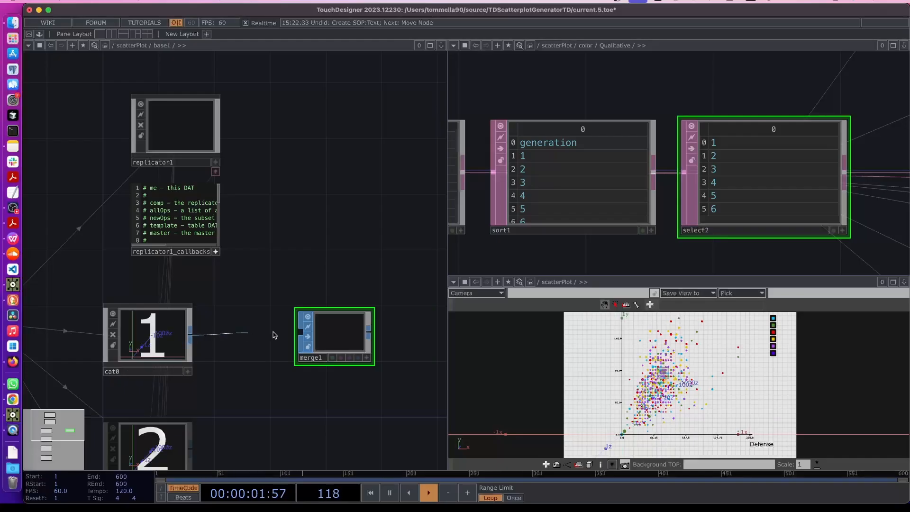
{"action": "left_click", "coordinate": [300, 331]}
Recreate all of replicator1's operators so the replicas connect to merge1
{"action": "left_click", "coordinate": [188, 139]}
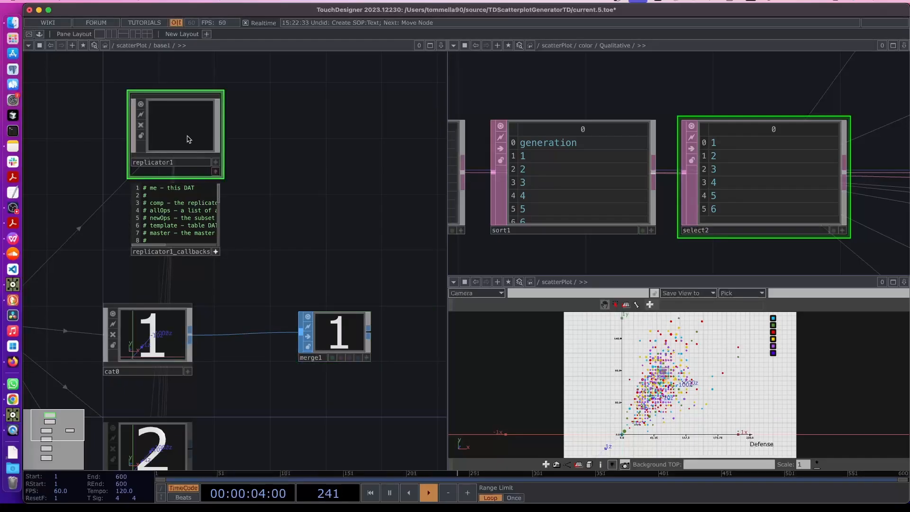
{"action": "key", "text": "p"}
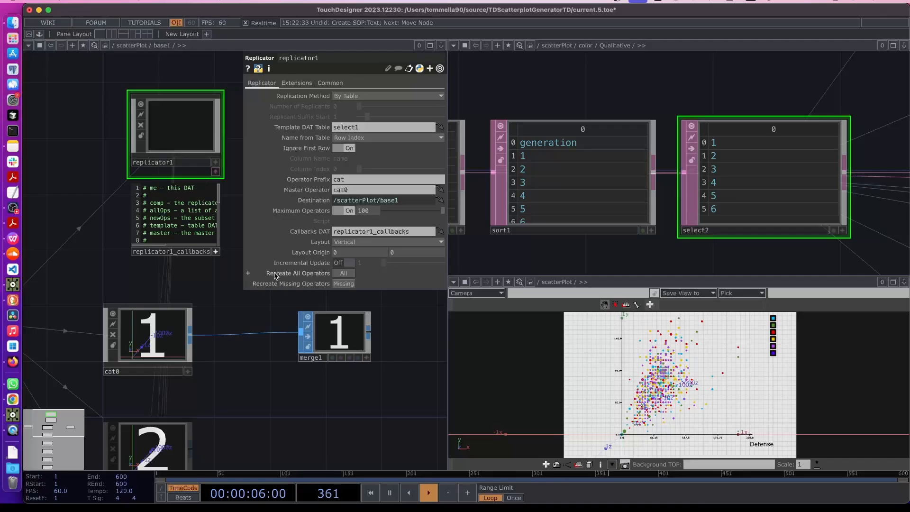
{"action": "left_click", "coordinate": [344, 274]}
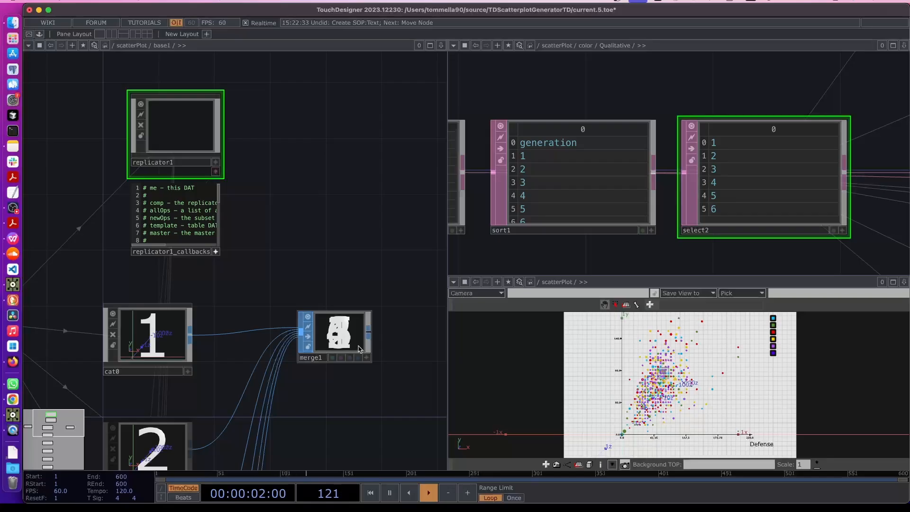
{"action": "scroll", "coordinate": [358, 349], "scroll_direction": "up", "scroll_amount": 2}
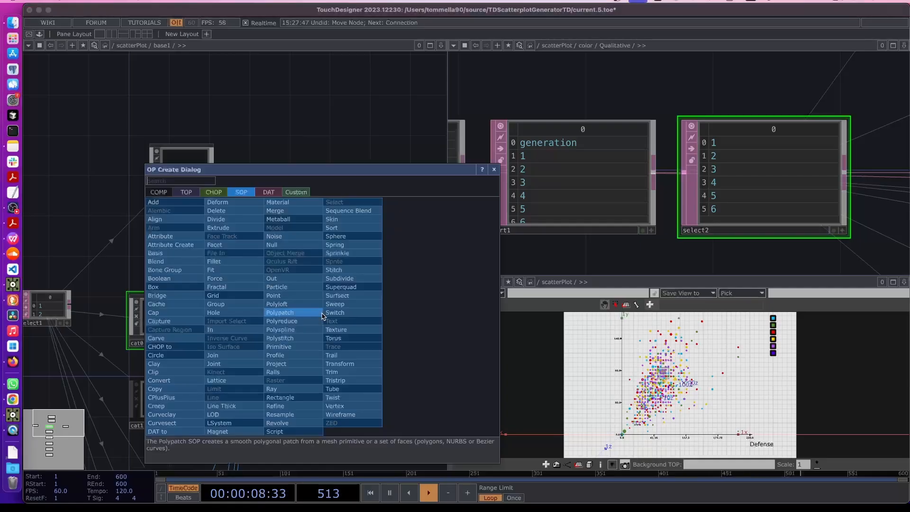
Add an Out SOP, out1, after merge1 and go up to the parent network
{"action": "key", "text": "Tab"}
{"action": "type", "text": "ou"}
{"action": "left_click", "coordinate": [273, 278]}
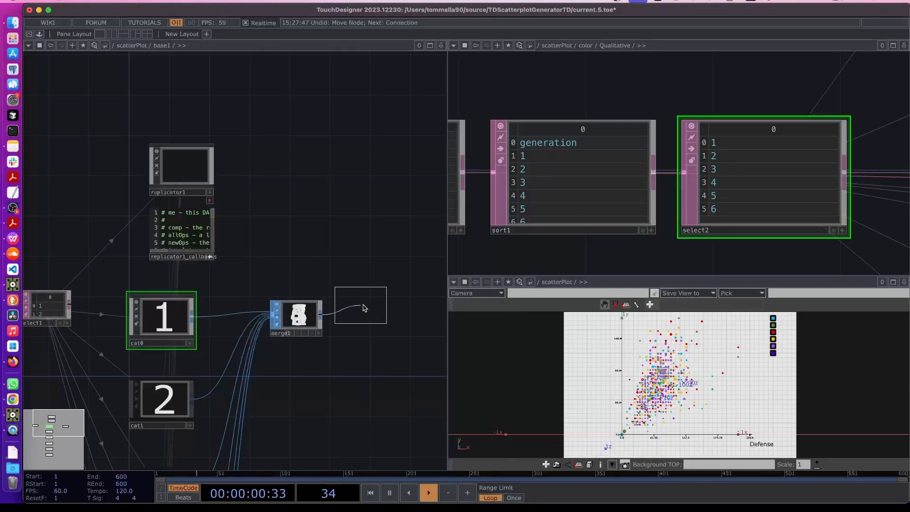
{"action": "left_click", "coordinate": [366, 316]}
{"action": "scroll", "coordinate": [265, 372], "scroll_direction": "up", "scroll_amount": 6}
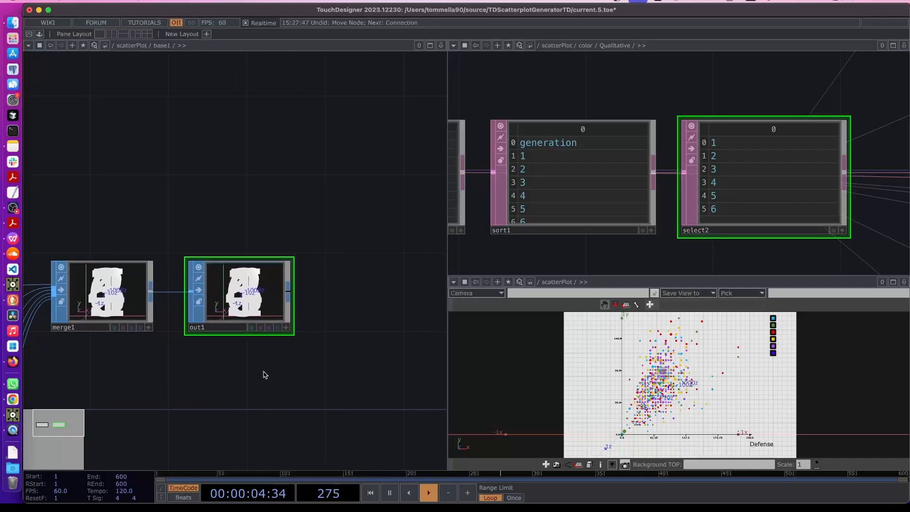
{"action": "key", "text": "u"}
Create a Geometry component, geo1, fed by base1's output
{"action": "scroll", "coordinate": [274, 361], "scroll_direction": "up", "scroll_amount": 5}
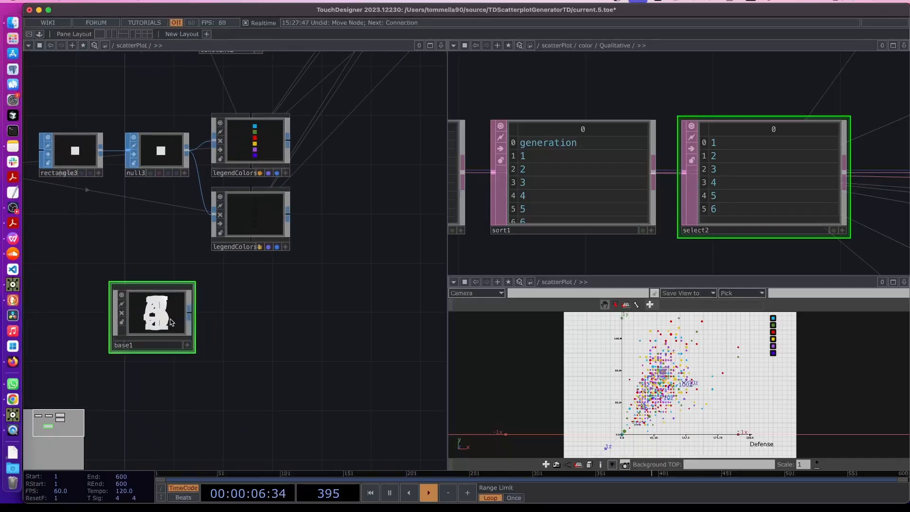
{"action": "key", "text": "Tab"}
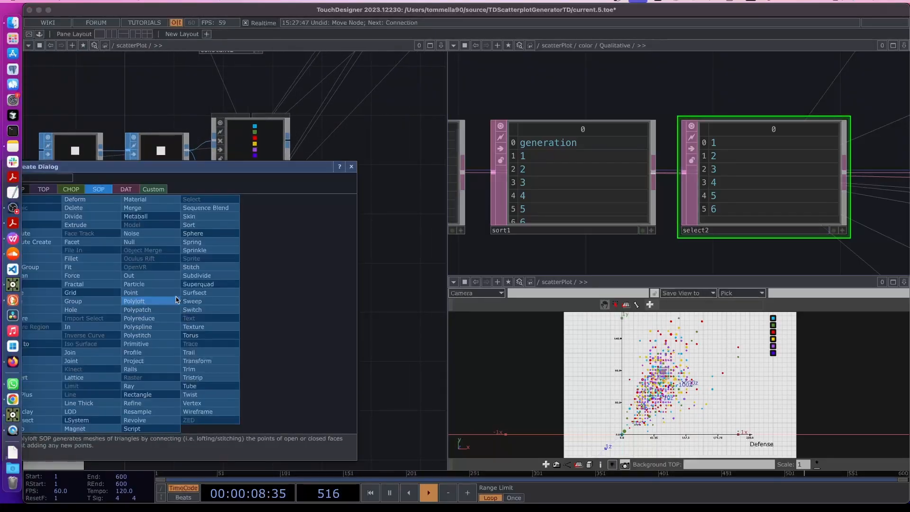
{"action": "left_click_drag", "start_coordinate": [78, 170], "coordinate": [164, 170]}
{"action": "left_click", "coordinate": [105, 190]}
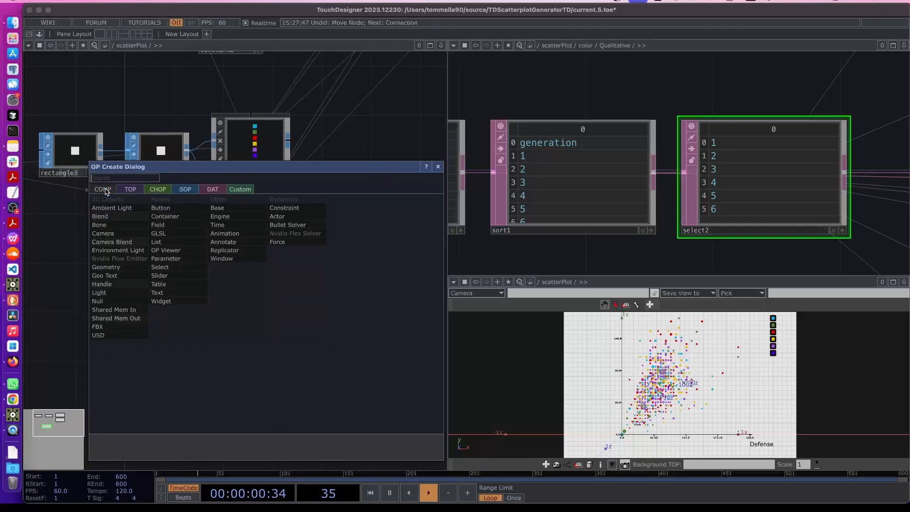
{"action": "left_click", "coordinate": [105, 267]}
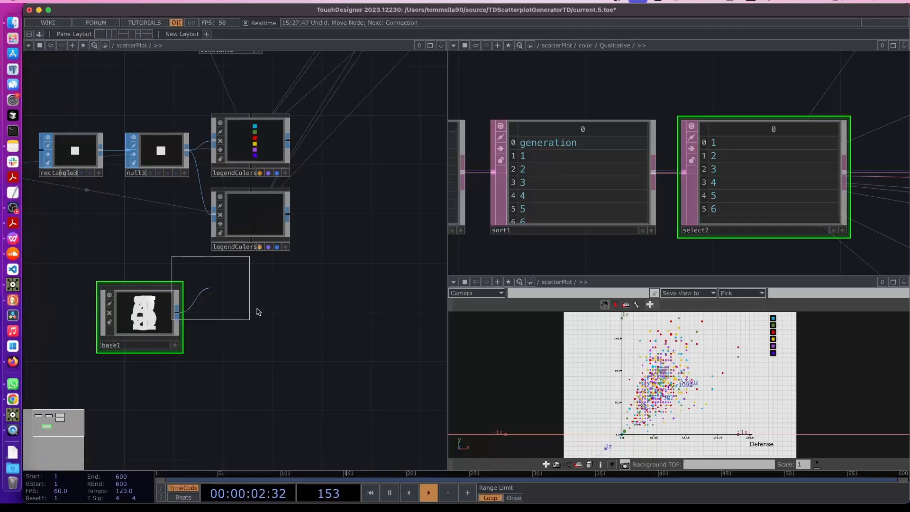
{"action": "left_click", "coordinate": [246, 321]}
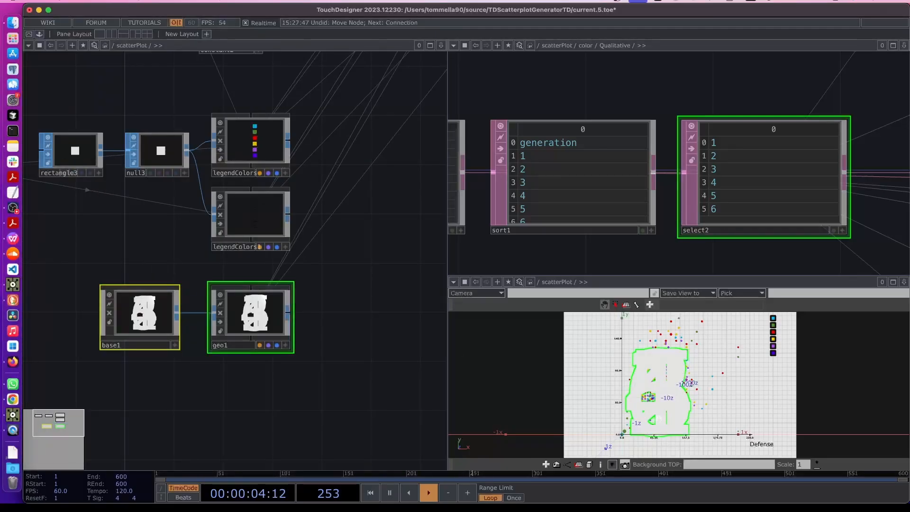
{"action": "left_click", "coordinate": [251, 399]}
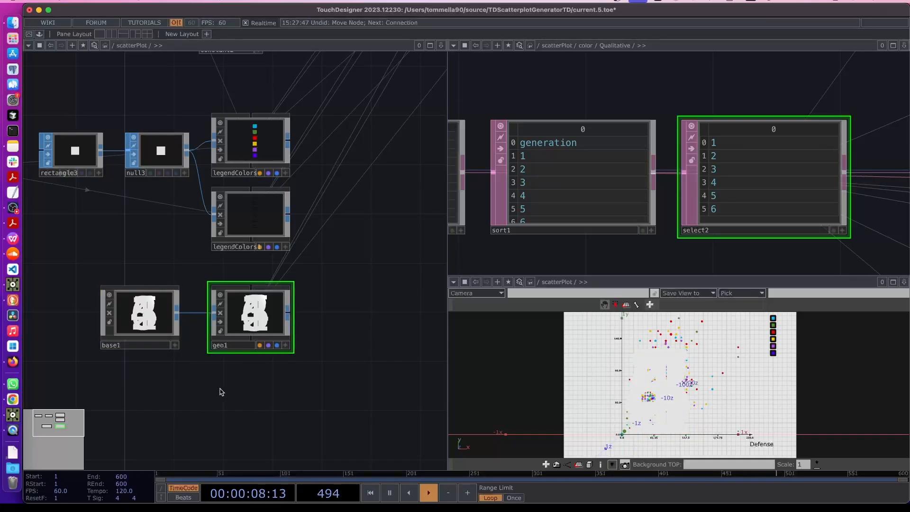
{"action": "key", "text": "Tab"}
{"action": "left_click", "coordinate": [163, 232]}
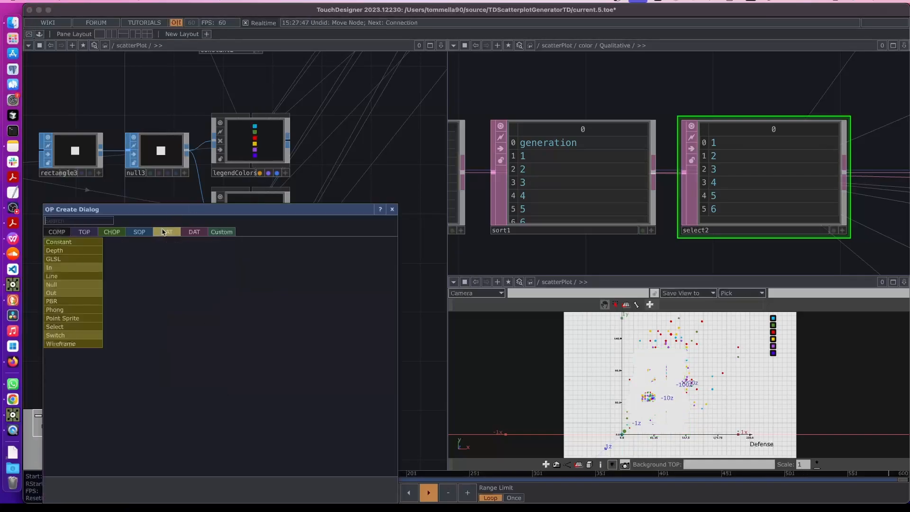
Create a Constant material, constant3, and set its colour to black
{"action": "left_click", "coordinate": [61, 250]}
{"action": "left_click", "coordinate": [241, 395]}
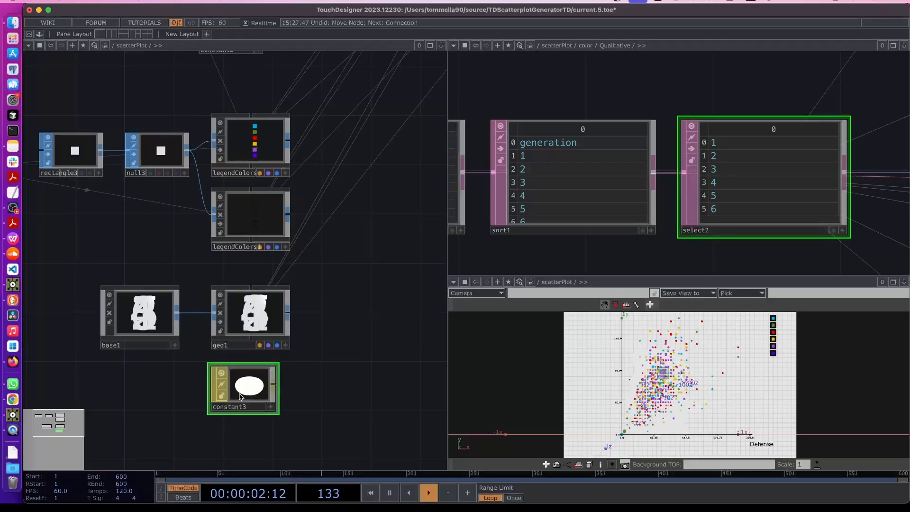
{"action": "key", "text": "p"}
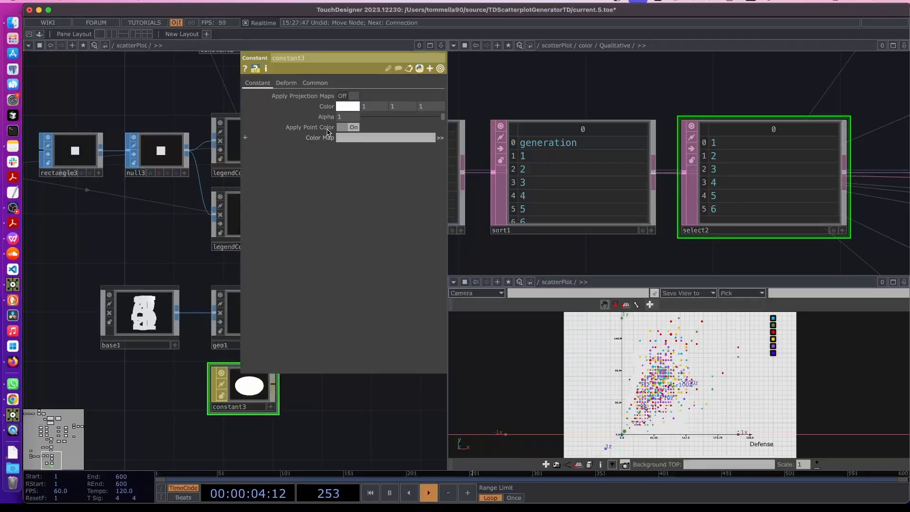
{"action": "left_click", "coordinate": [347, 107]}
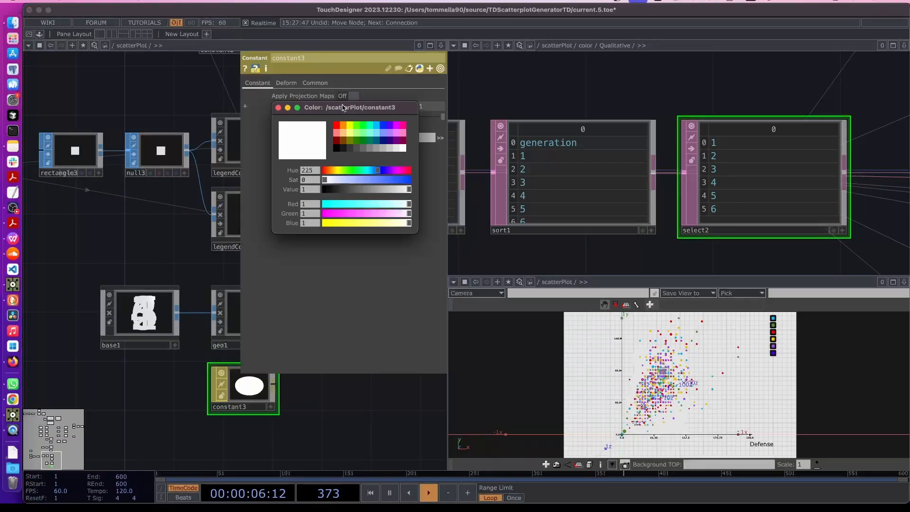
{"action": "left_click", "coordinate": [336, 141]}
{"action": "left_click", "coordinate": [338, 149]}
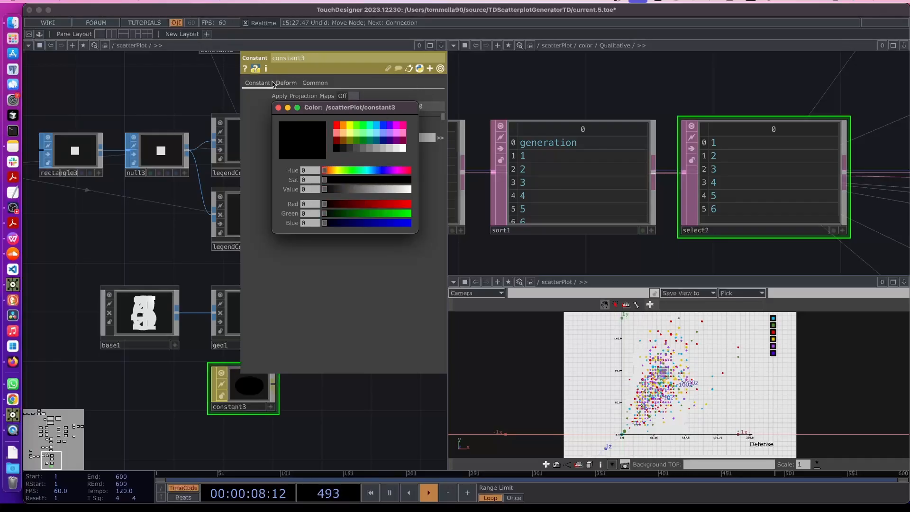
{"action": "left_click", "coordinate": [178, 241]}
{"action": "left_click", "coordinate": [278, 108]}
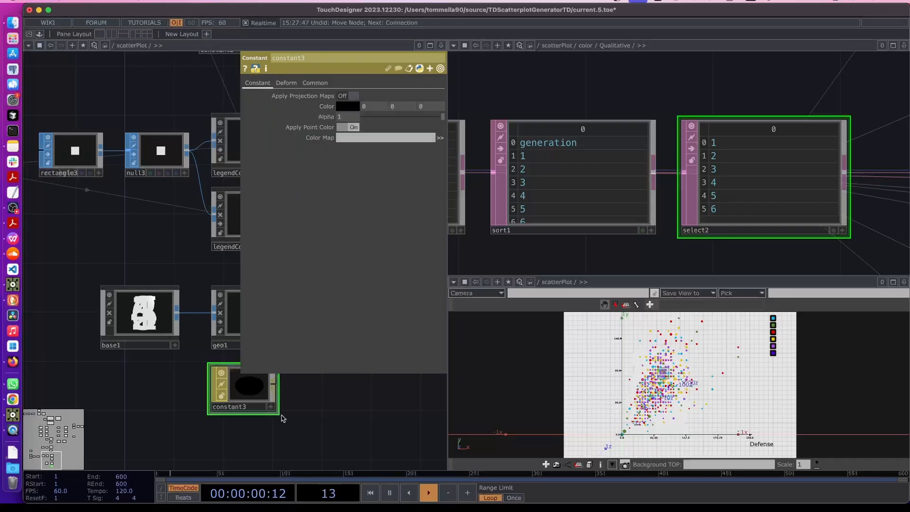
Assign constant3 as geo1's material
{"action": "left_click_drag", "start_coordinate": [275, 415], "coordinate": [234, 411]}
{"action": "left_click_drag", "start_coordinate": [191, 388], "coordinate": [198, 314]}
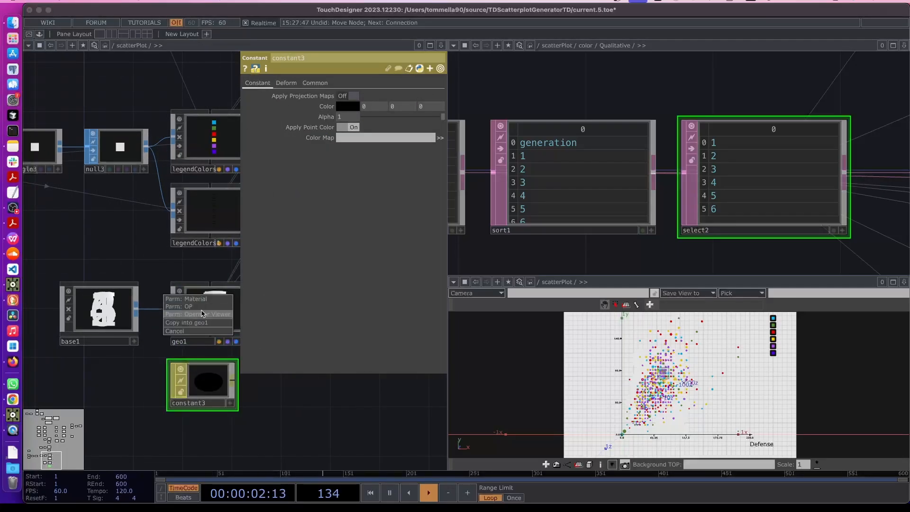
{"action": "left_click", "coordinate": [186, 298]}
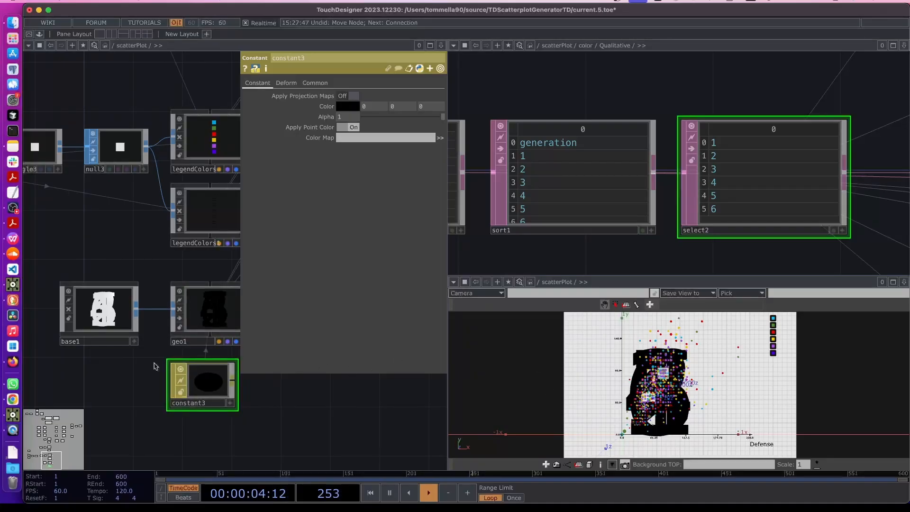
{"action": "key", "text": "p"}
Go inside base1
{"action": "key", "text": "Tab"}
{"action": "left_click", "coordinate": [392, 317]}
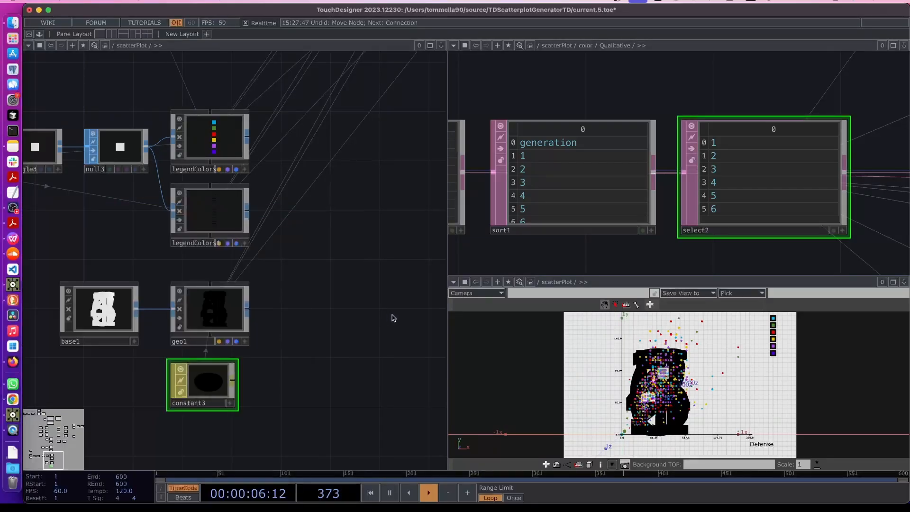
{"action": "double_click", "coordinate": [89, 344]}
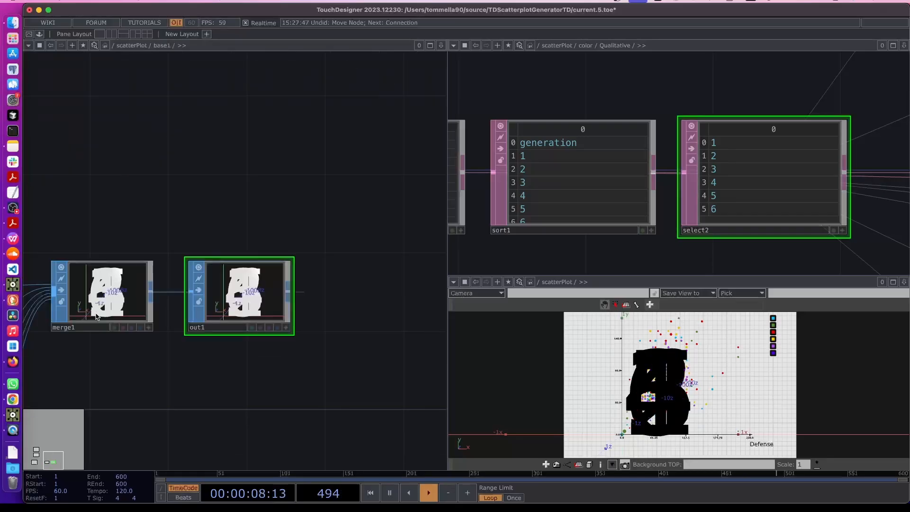
Inside cat0, move out1 further right and set text1's Font Size X to 0.01
{"action": "left_click_drag", "start_coordinate": [288, 358], "coordinate": [412, 352]}
{"action": "left_click_drag", "start_coordinate": [293, 351], "coordinate": [417, 352]}
{"action": "scroll", "coordinate": [305, 349], "scroll_direction": "down", "scroll_amount": 3}
{"action": "left_click", "coordinate": [268, 311]}
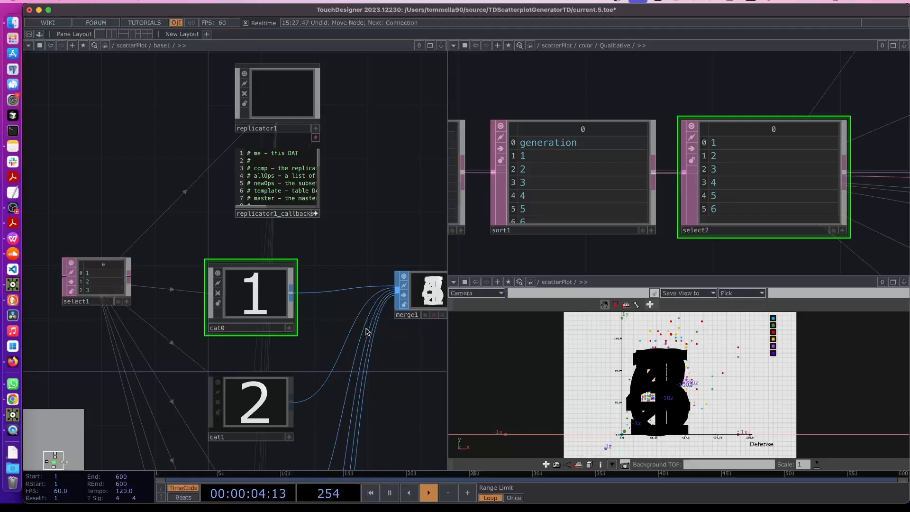
{"action": "double_click", "coordinate": [261, 302]}
{"action": "left_click_drag", "start_coordinate": [345, 261], "coordinate": [414, 261]}
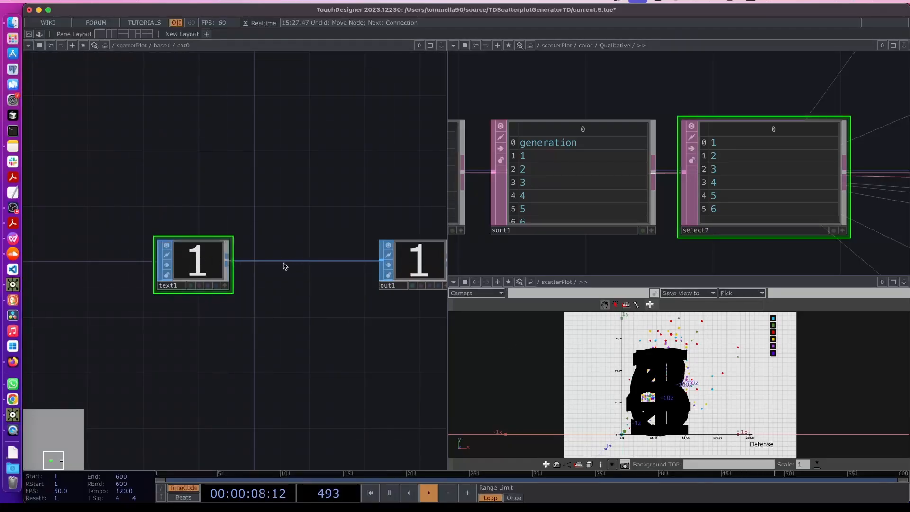
{"action": "key", "text": "p"}
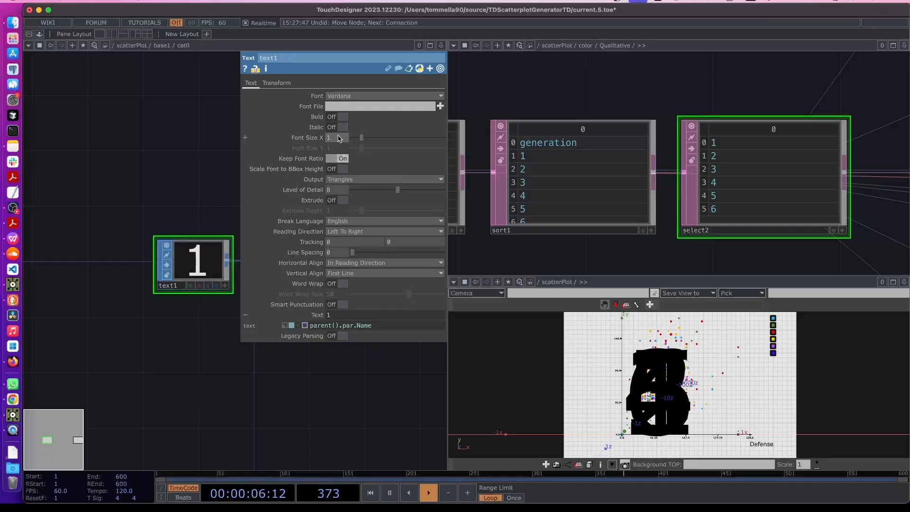
{"action": "type", "text": "01"}
{"action": "key", "text": "Return"}
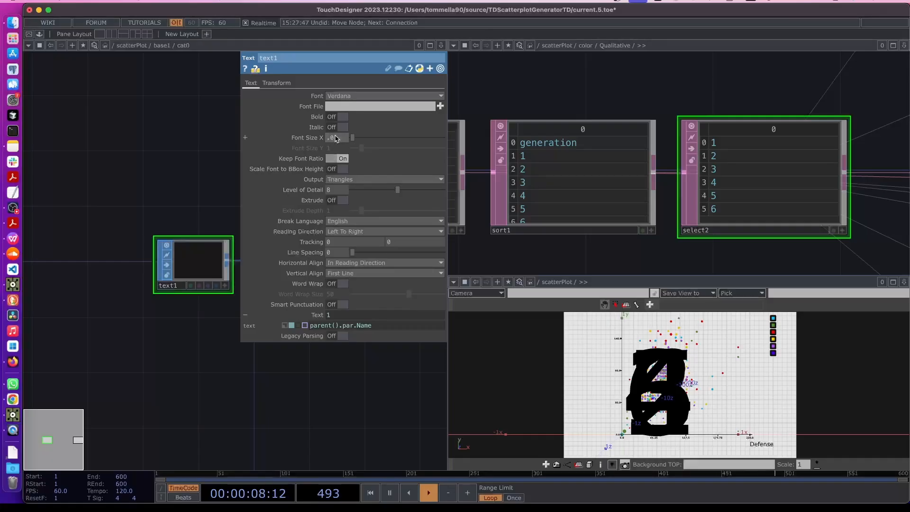
Back in base1, recreate all of replicator1's digit operators
{"action": "key", "text": "u"}
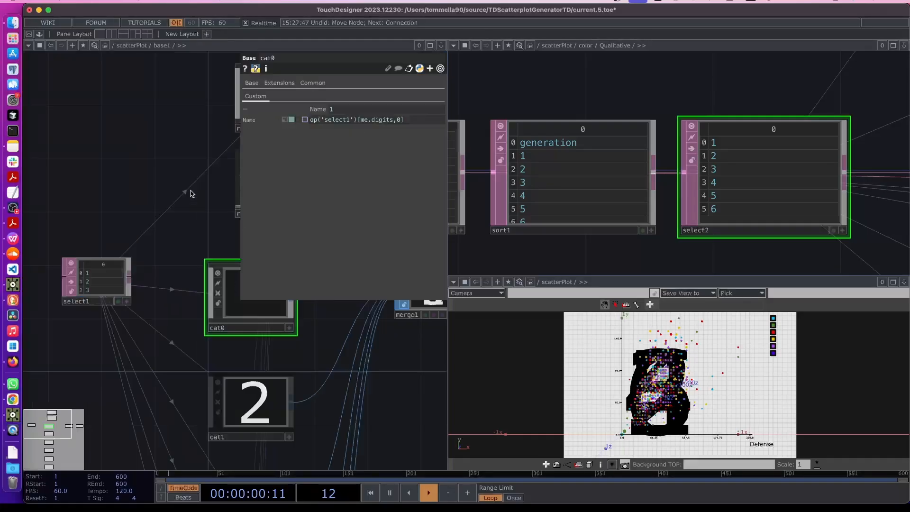
{"action": "left_click_drag", "start_coordinate": [169, 229], "coordinate": [94, 276]}
{"action": "left_click", "coordinate": [196, 152]}
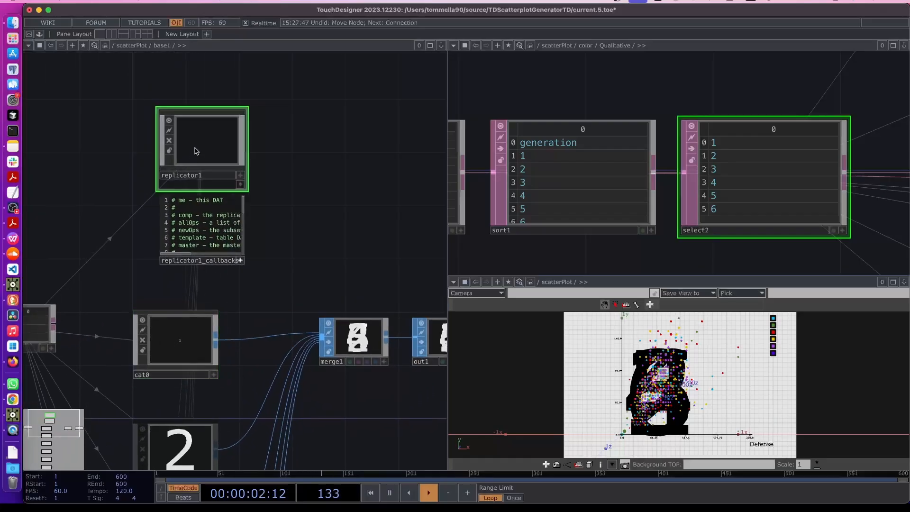
{"action": "key", "text": "p"}
{"action": "left_click", "coordinate": [350, 276]}
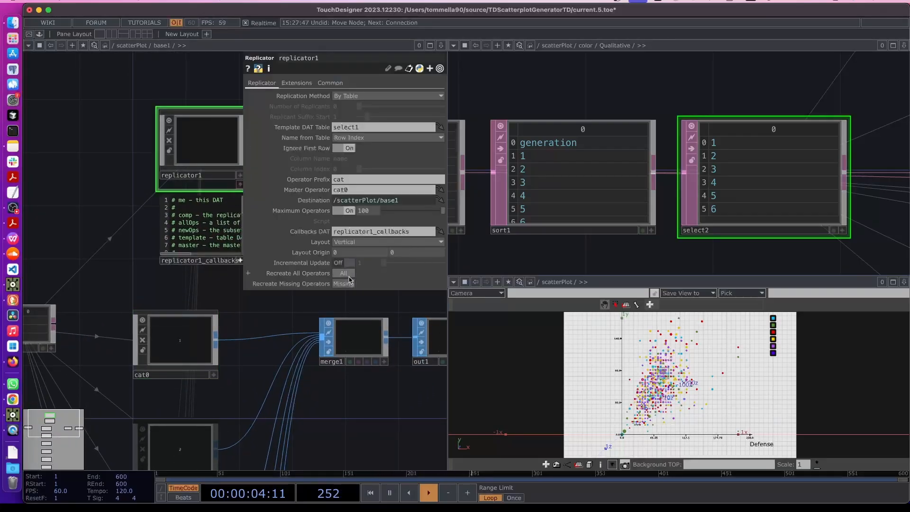
{"action": "scroll", "coordinate": [647, 440], "scroll_direction": "up", "scroll_amount": 1}
{"action": "scroll", "coordinate": [647, 440], "scroll_direction": "up", "scroll_amount": 3}
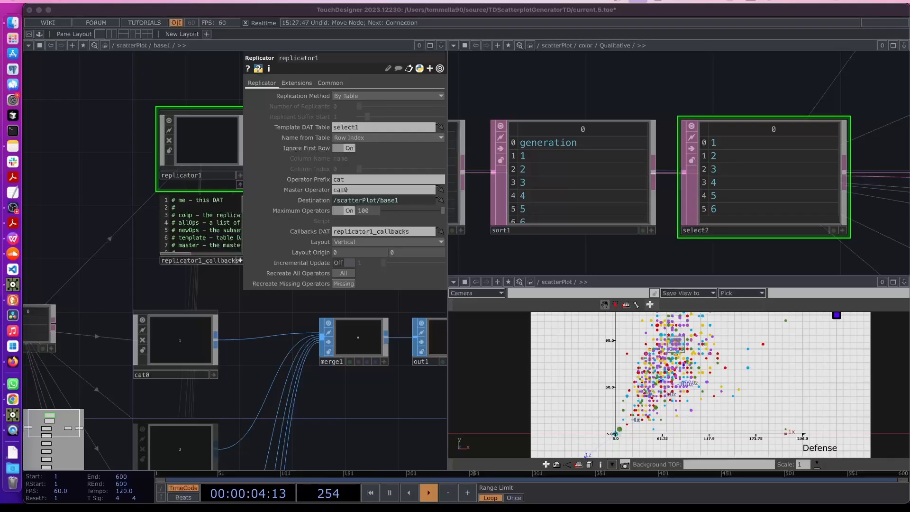
Change text1's Font Size X in cat0 to 0.05 and recreate all replicants
{"action": "left_click", "coordinate": [183, 332]}
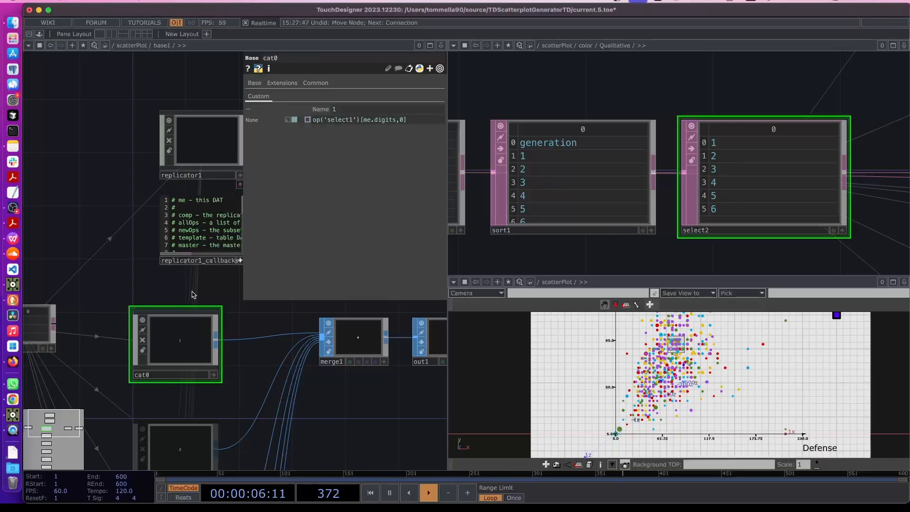
{"action": "double_click", "coordinate": [190, 331]}
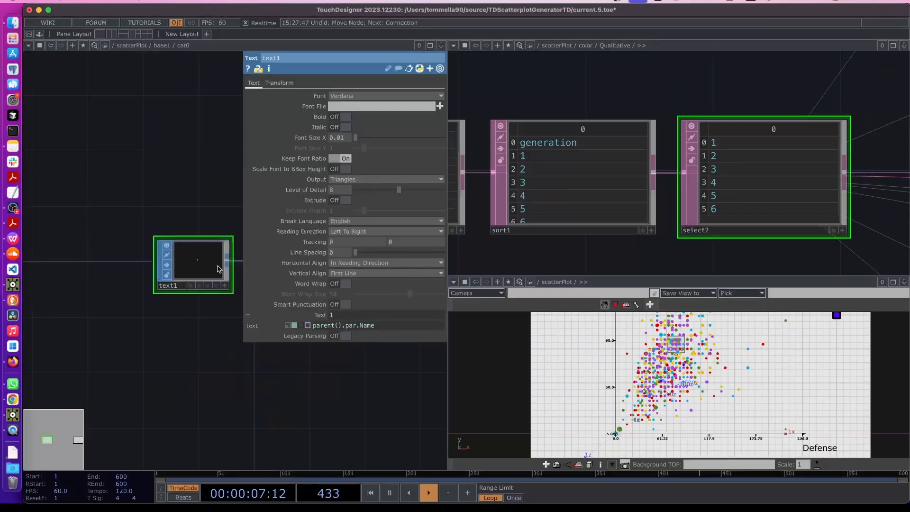
{"action": "left_click", "coordinate": [343, 139]}
{"action": "key", "text": "BackSpace"}
{"action": "type", "text": "5"}
{"action": "key", "text": "Return"}
{"action": "key", "text": "u"}
{"action": "left_click", "coordinate": [193, 145]}
{"action": "left_click", "coordinate": [345, 274]}
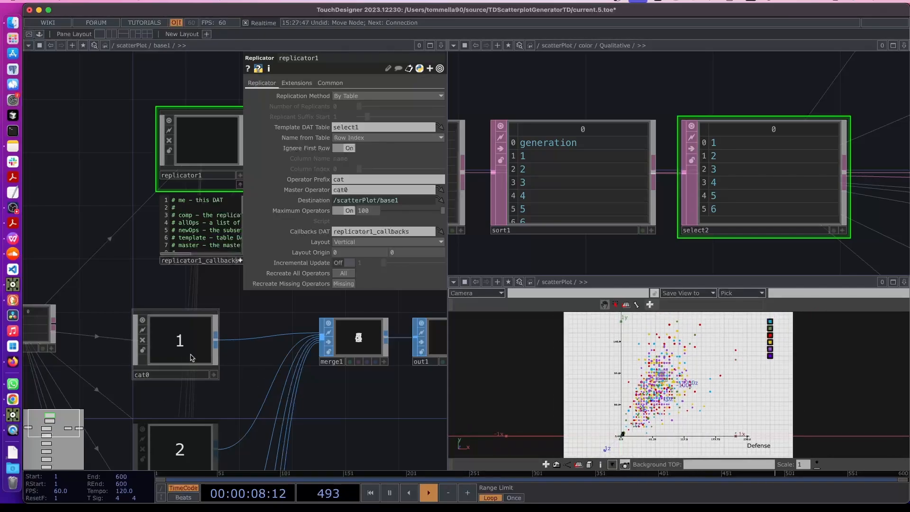
Insert a Transform SOP, transform1, between text1 and out1 inside cat0
{"action": "key", "text": "i"}
{"action": "key", "text": "p"}
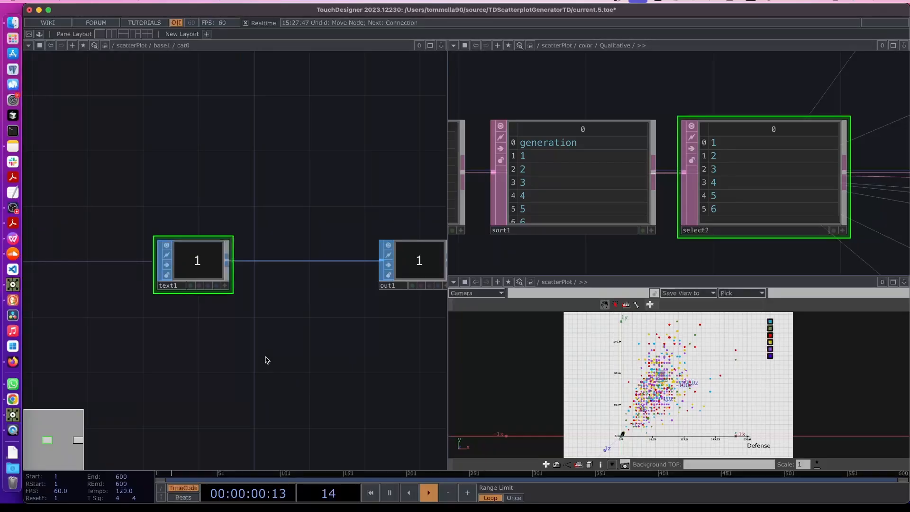
{"action": "right_click", "coordinate": [291, 260]}
{"action": "left_click", "coordinate": [297, 252]}
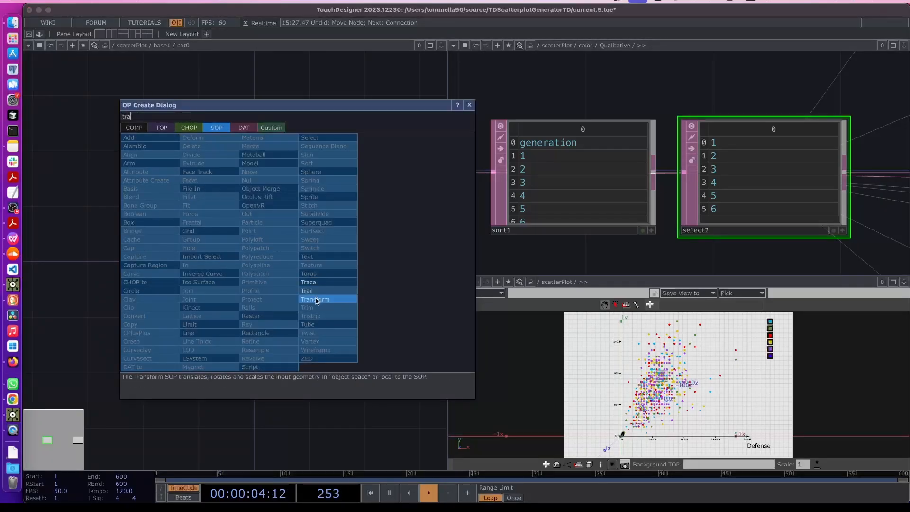
{"action": "left_click", "coordinate": [313, 299]}
{"action": "left_click", "coordinate": [306, 271]}
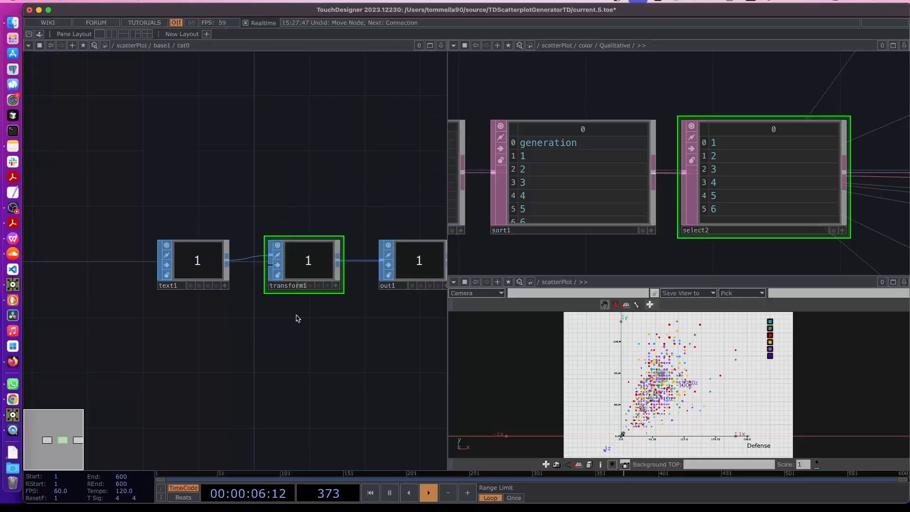
{"action": "scroll", "coordinate": [297, 317], "scroll_direction": "down", "scroll_amount": 2}
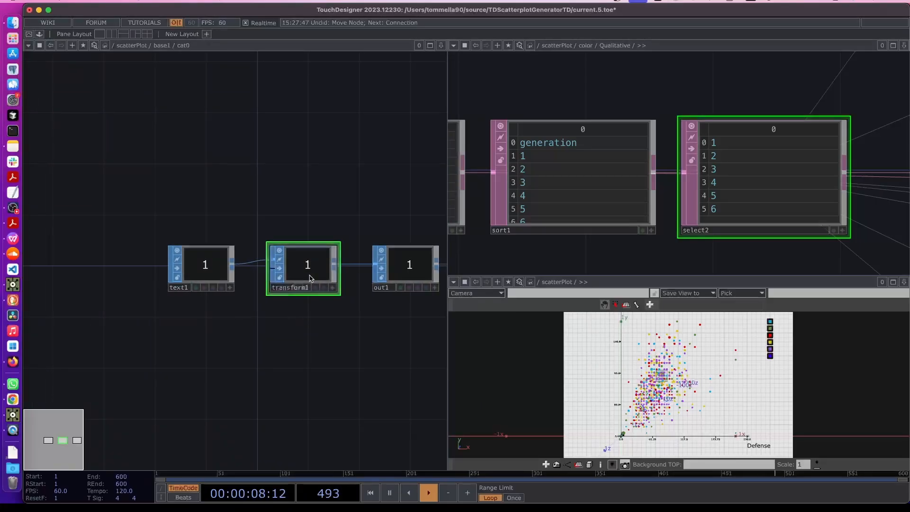
Go up to the scatterPlot network and survey legendPos, merge2, legendColors, geo1 and constant3
{"action": "key", "text": "p"}
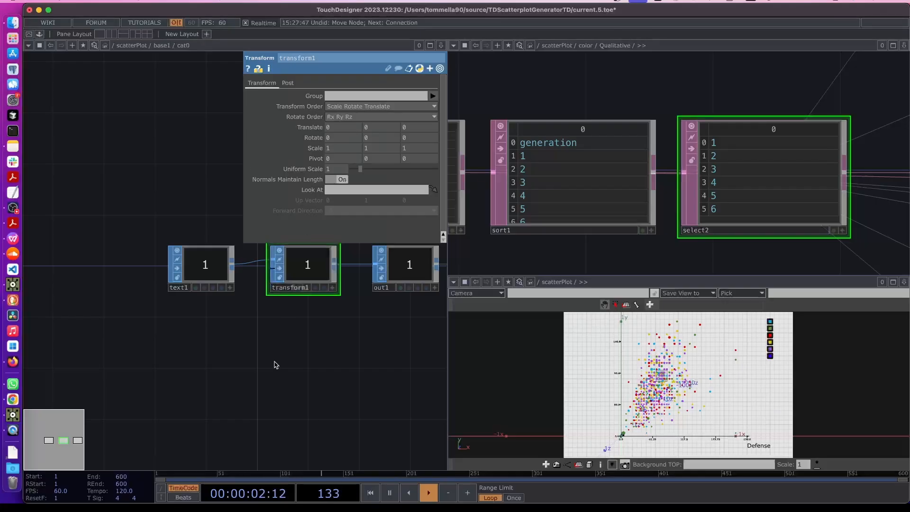
{"action": "key", "text": "u"}
{"action": "key", "text": "u"}
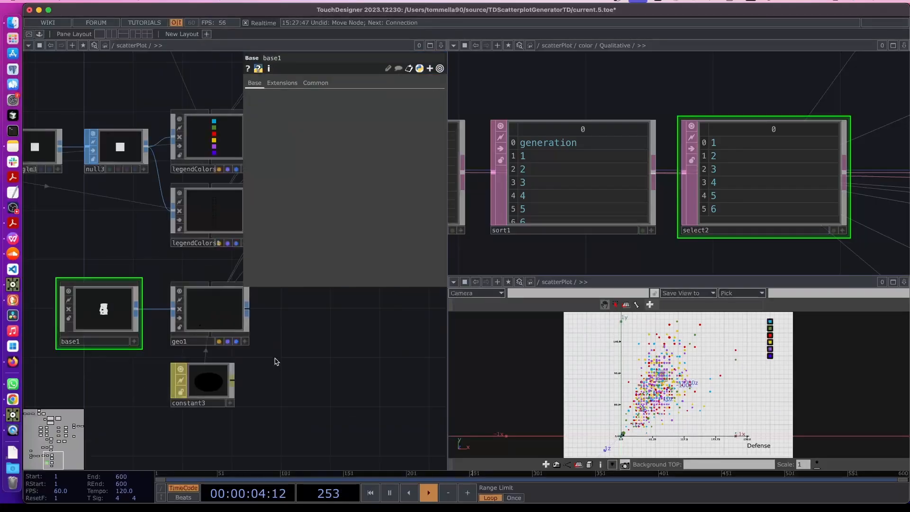
{"action": "key", "text": "p"}
{"action": "left_click_drag", "start_coordinate": [96, 222], "coordinate": [229, 242]}
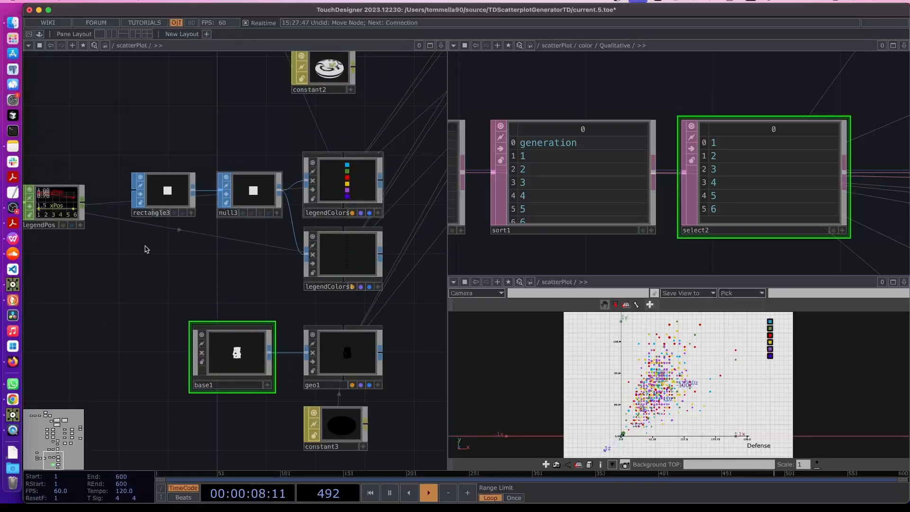
{"action": "left_click_drag", "start_coordinate": [92, 269], "coordinate": [236, 270]}
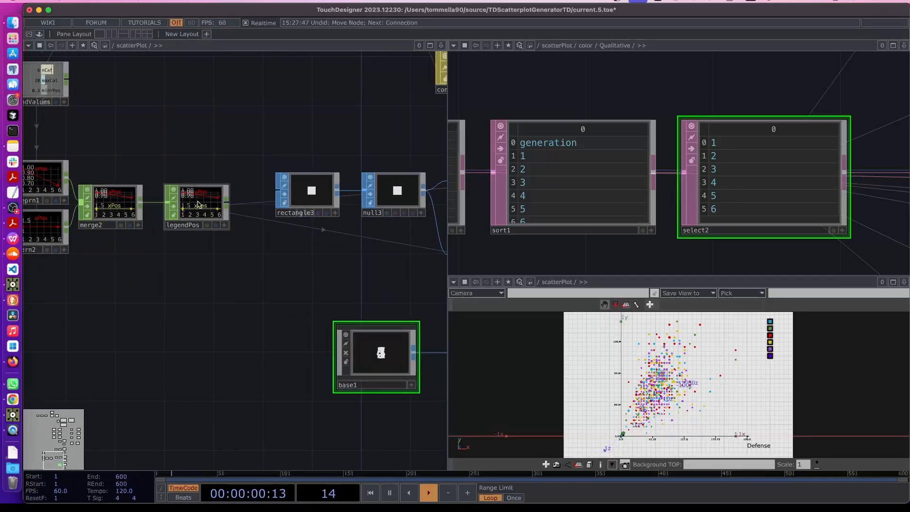
{"action": "left_click_drag", "start_coordinate": [305, 301], "coordinate": [217, 280]}
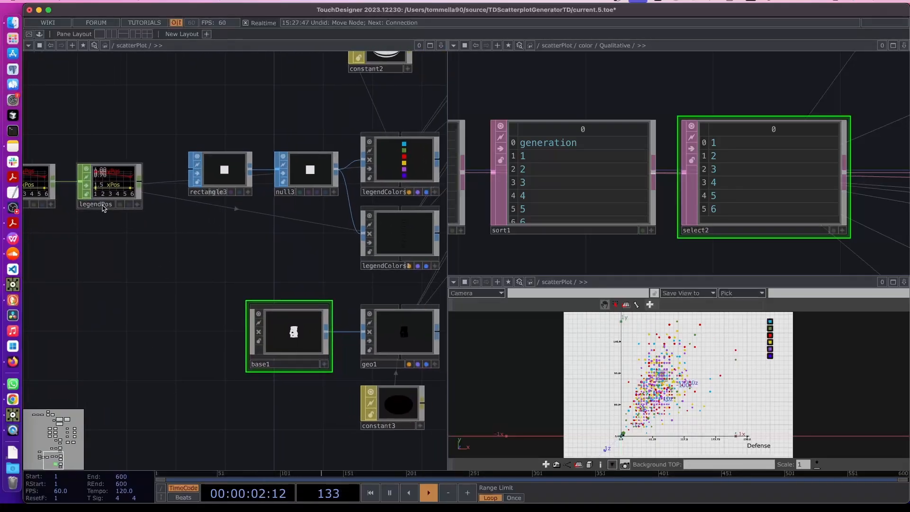
Return inside base1's cat0 and show transform1's parameters
{"action": "left_click", "coordinate": [101, 208]}
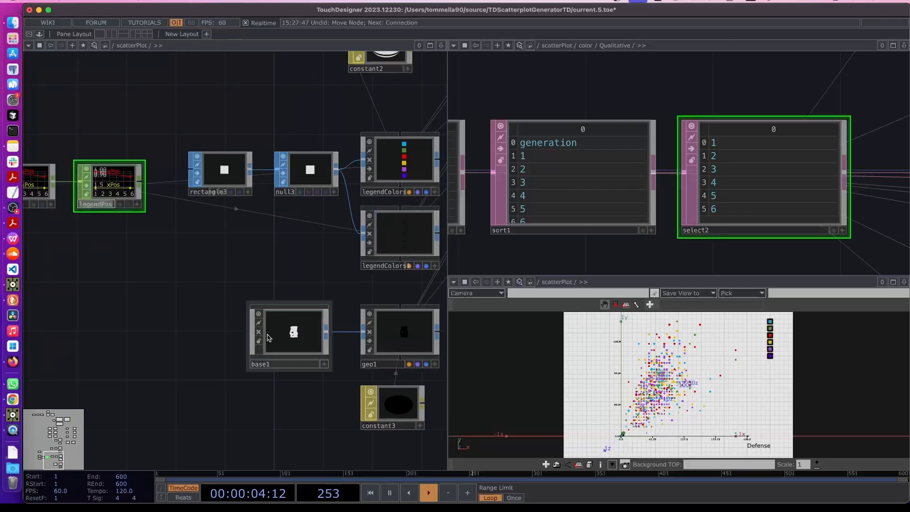
{"action": "left_click", "coordinate": [304, 348]}
{"action": "key", "text": "i"}
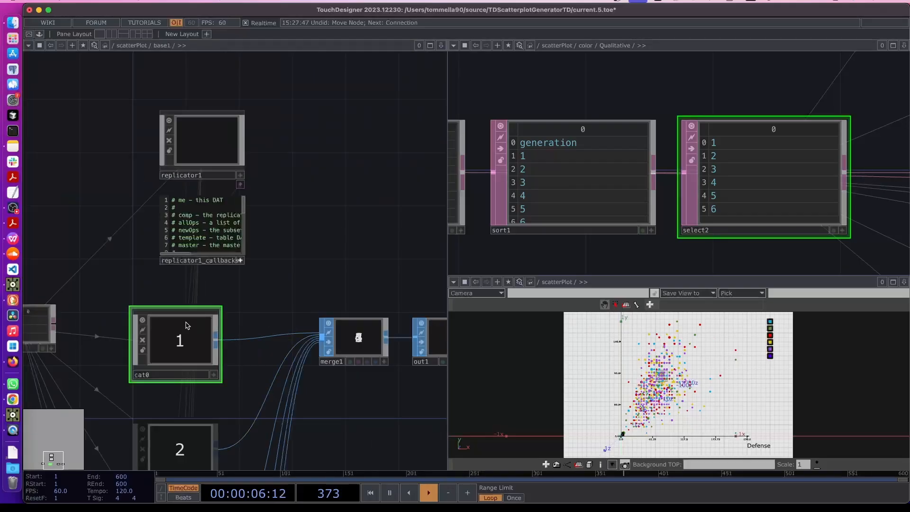
{"action": "key", "text": "i"}
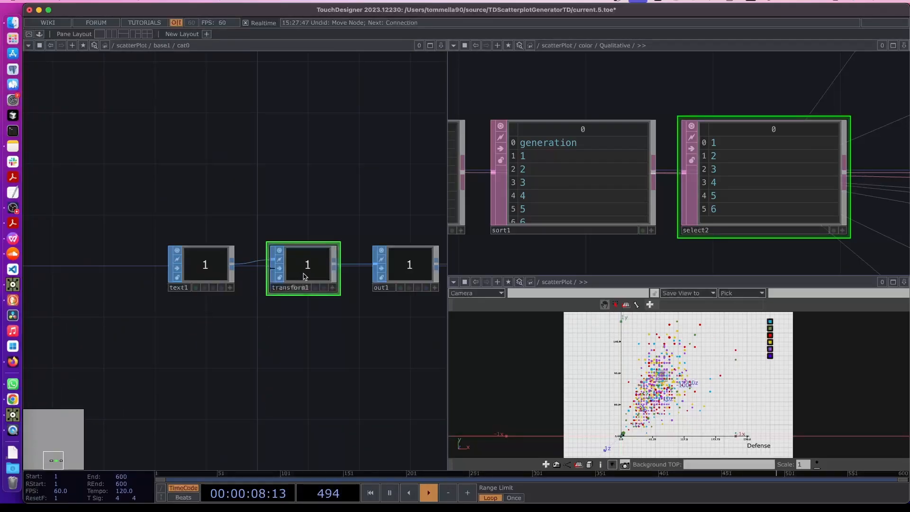
{"action": "key", "text": "p"}
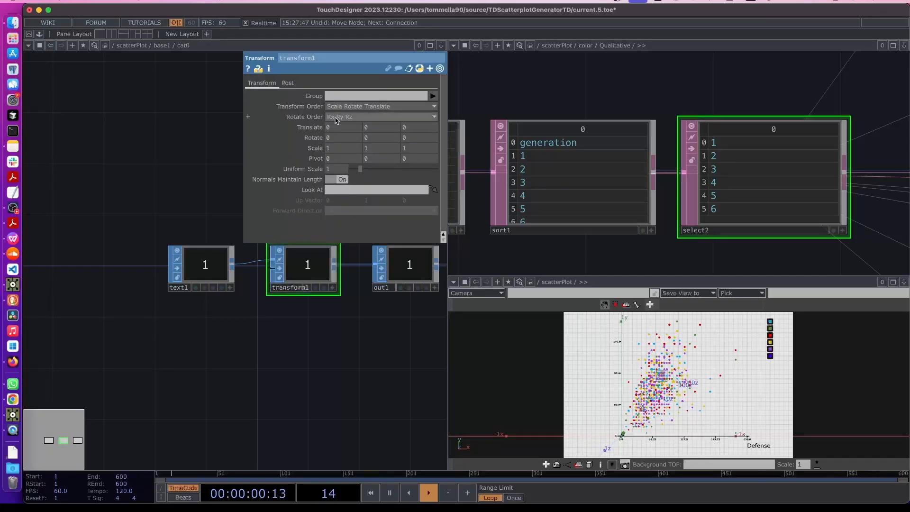
Enter op('../../legendPos')['xPos'] as transform1's Translate X expression
{"action": "left_click", "coordinate": [317, 127]}
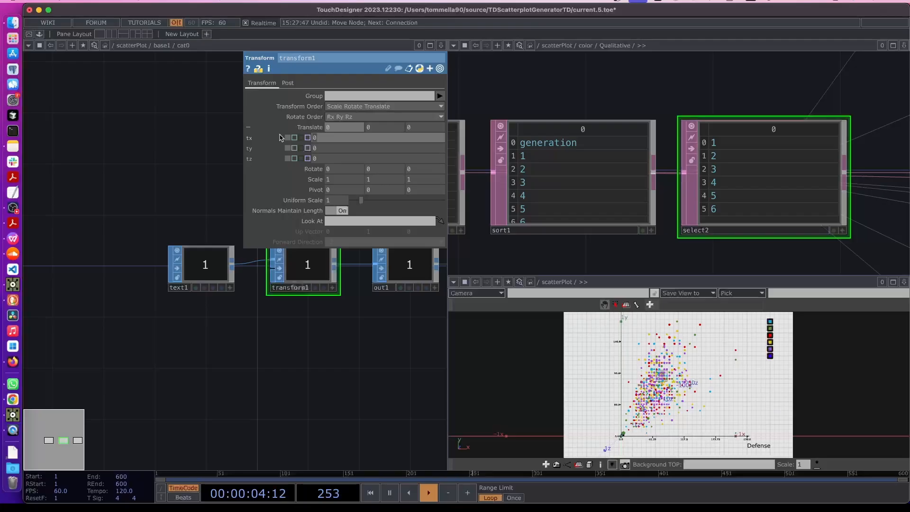
{"action": "type", "text": "('../../"}
{"action": "type", "text": "legendPos')"}
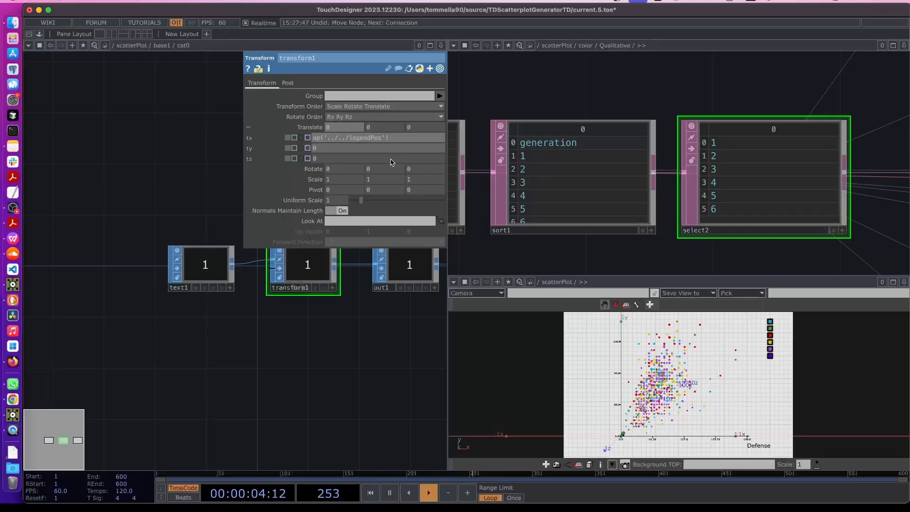
{"action": "key", "text": "Return"}
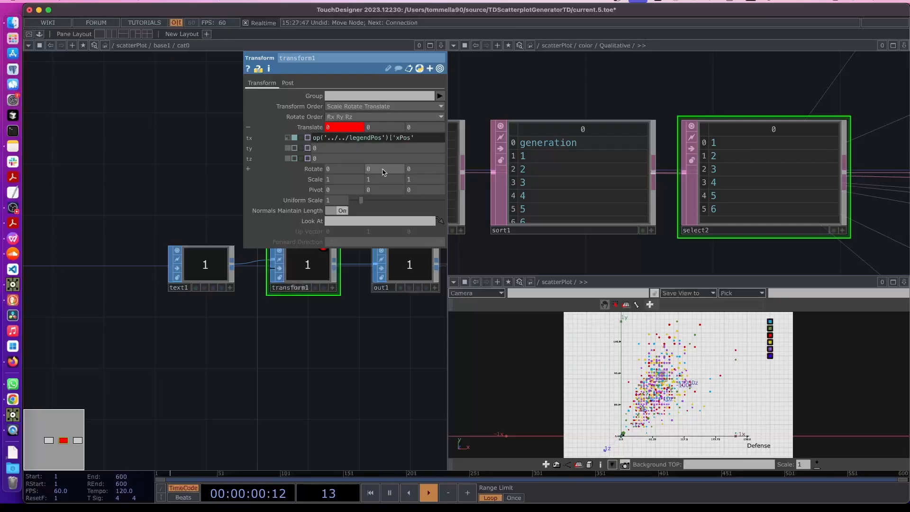
{"action": "key", "text": "Return"}
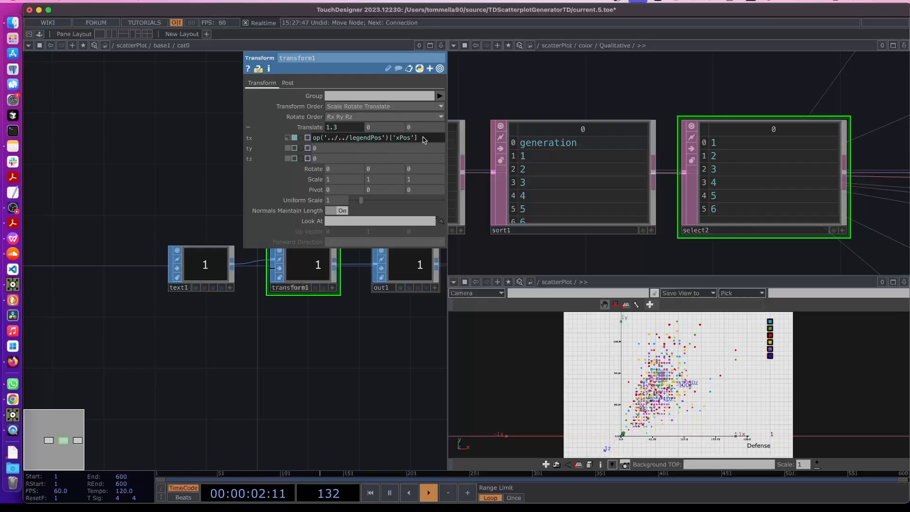
Copy the expression into Translate Y and change it to read the yPos channel
{"action": "left_click_drag", "start_coordinate": [423, 138], "coordinate": [278, 151]}
{"action": "key", "text": "super+c"}
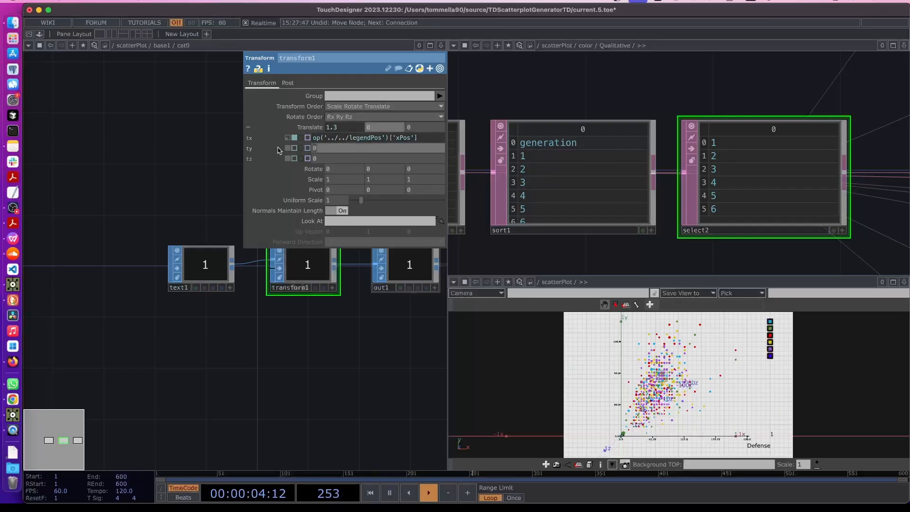
{"action": "key", "text": "super+v"}
{"action": "key", "text": "Return"}
{"action": "left_click", "coordinate": [400, 149]}
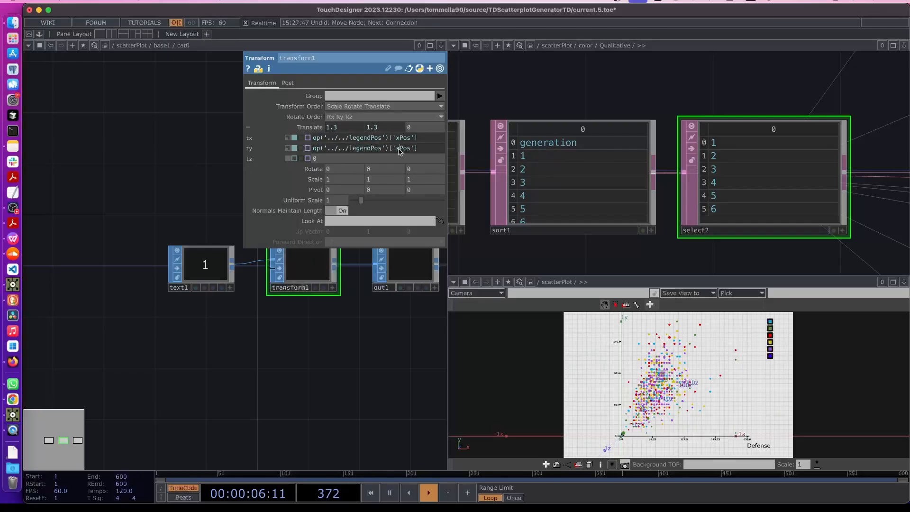
{"action": "key", "text": "BackSpace"}
{"action": "type", "text": "y"}
{"action": "key", "text": "Return"}
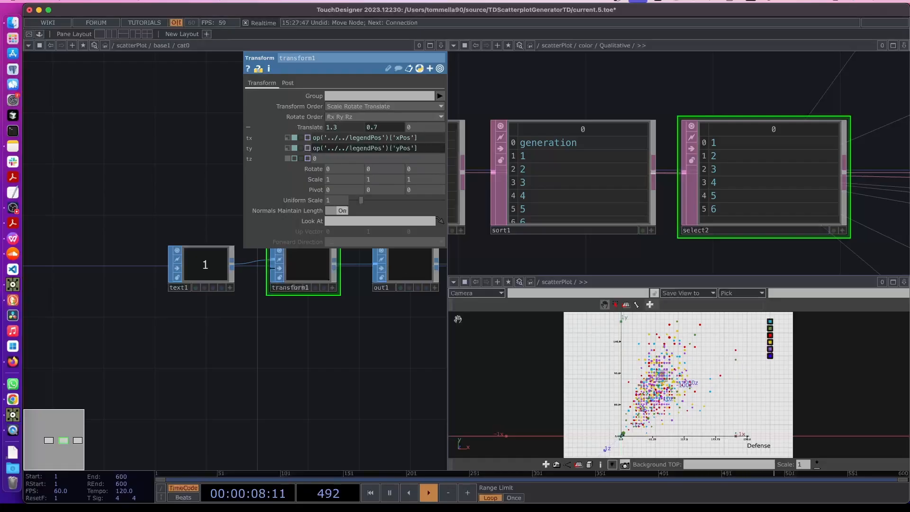
{"action": "scroll", "coordinate": [777, 335], "scroll_direction": "down", "scroll_amount": 1}
{"action": "left_click", "coordinate": [340, 380]}
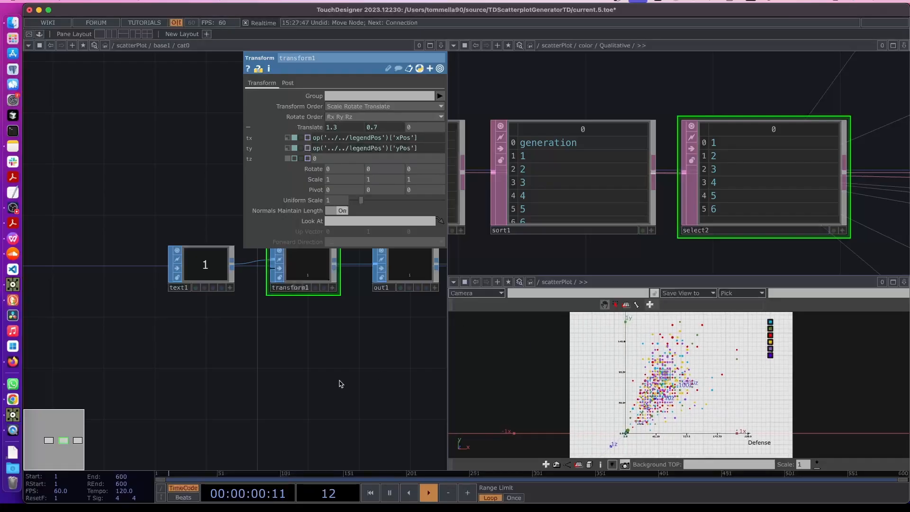
{"action": "left_click_drag", "start_coordinate": [322, 344], "coordinate": [276, 345]}
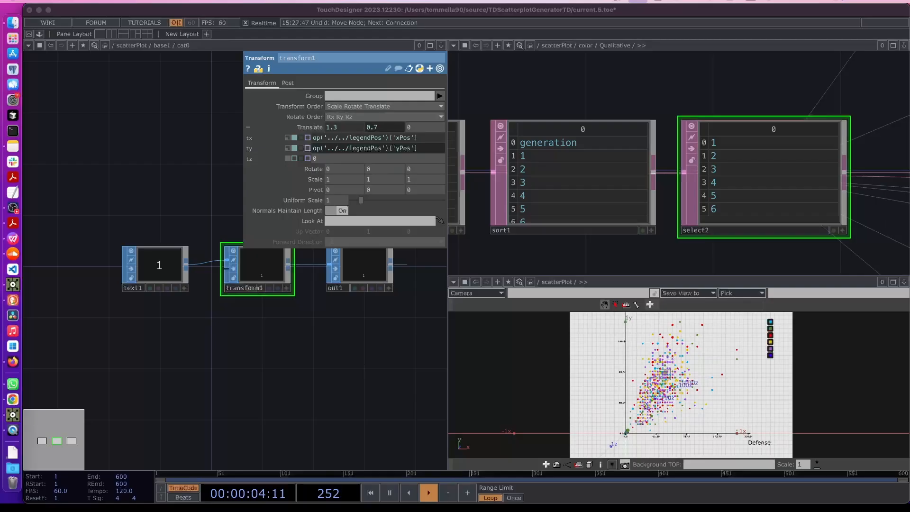
Append [parent().digits] to both the tx and ty translate expressions
{"action": "left_click", "coordinate": [264, 281]}
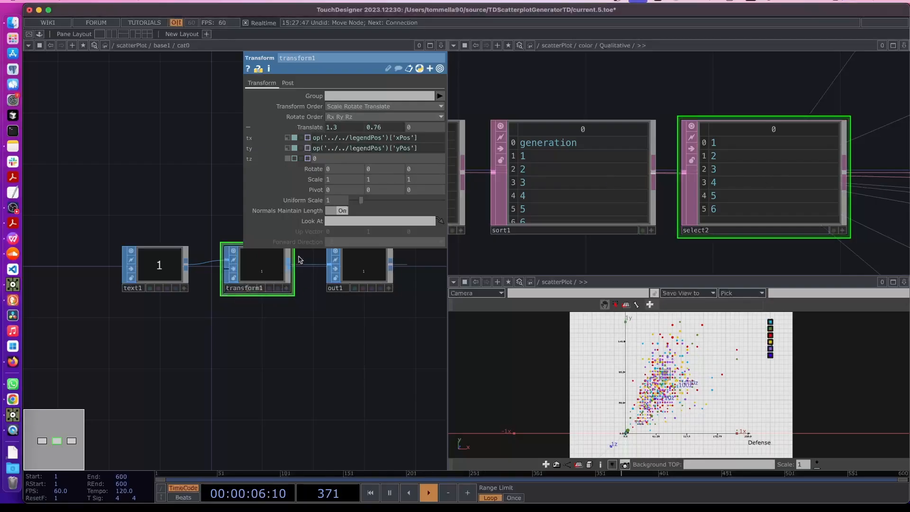
{"action": "left_click", "coordinate": [427, 139]}
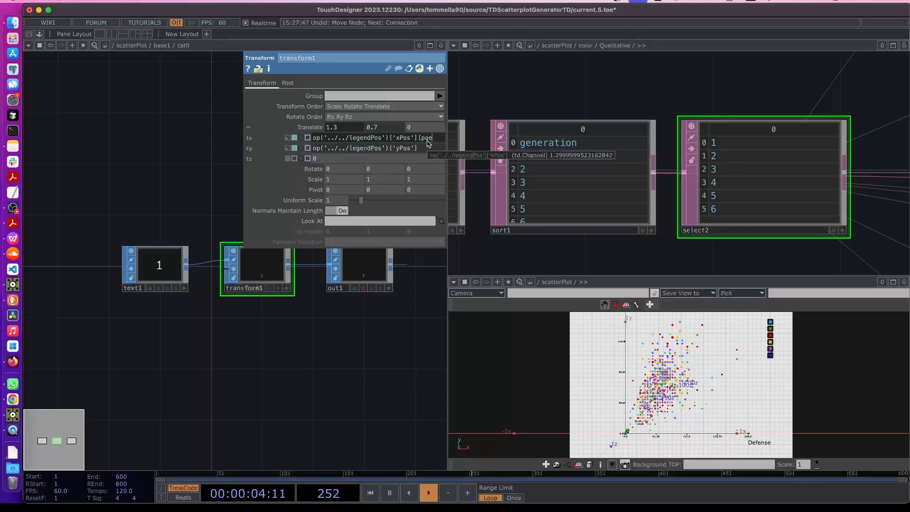
{"action": "type", "text": "[parent().digi"}
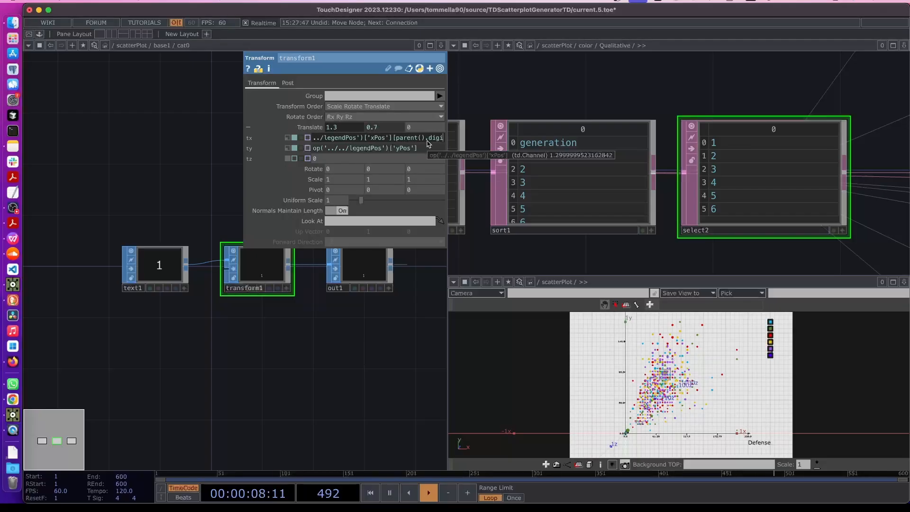
{"action": "type", "text": "ts["}
{"action": "key", "text": "Return"}
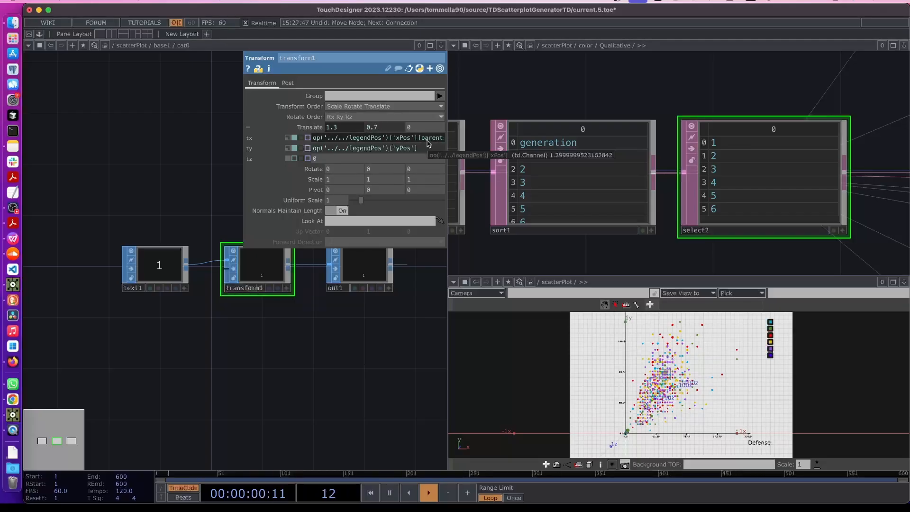
{"action": "left_click_drag", "start_coordinate": [419, 138], "coordinate": [579, 141]}
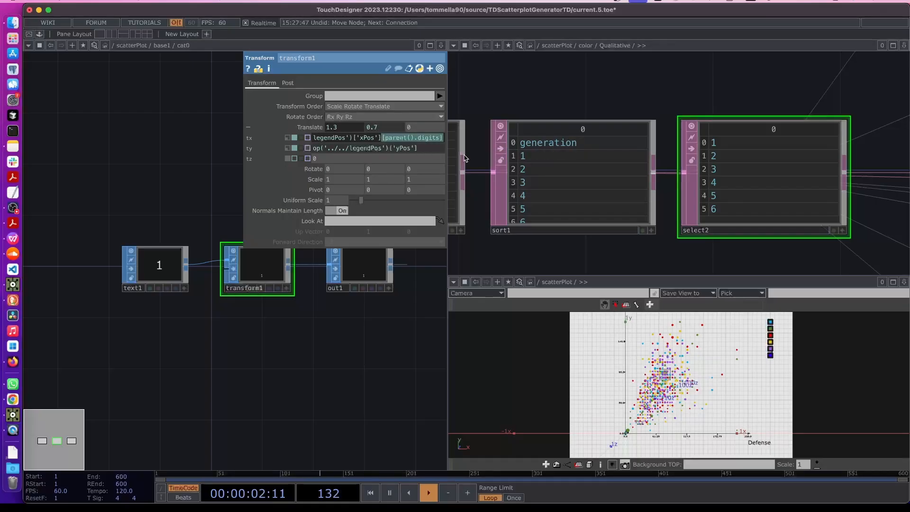
{"action": "left_click", "coordinate": [433, 151]}
{"action": "key", "text": "super+v"}
{"action": "left_click", "coordinate": [312, 366]}
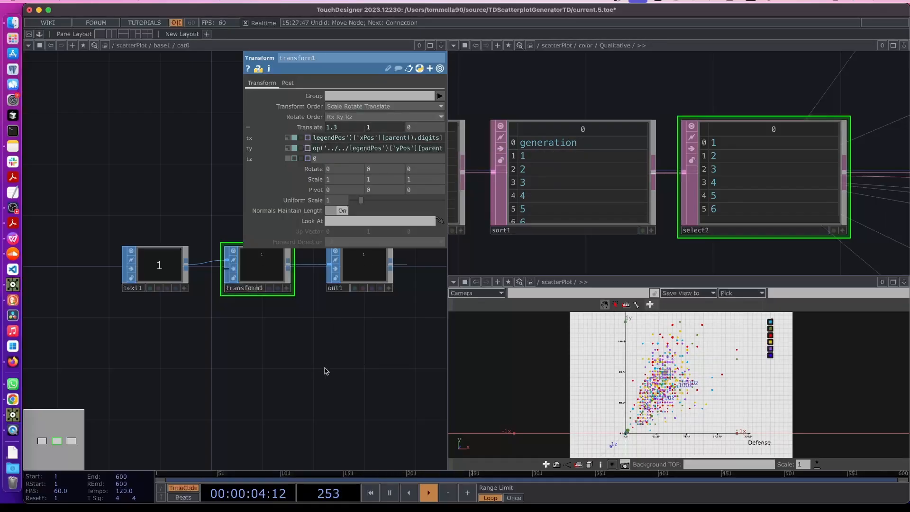
{"action": "key", "text": "p"}
Go back up to base1 and open replicator1's parameters
{"action": "key", "text": "u"}
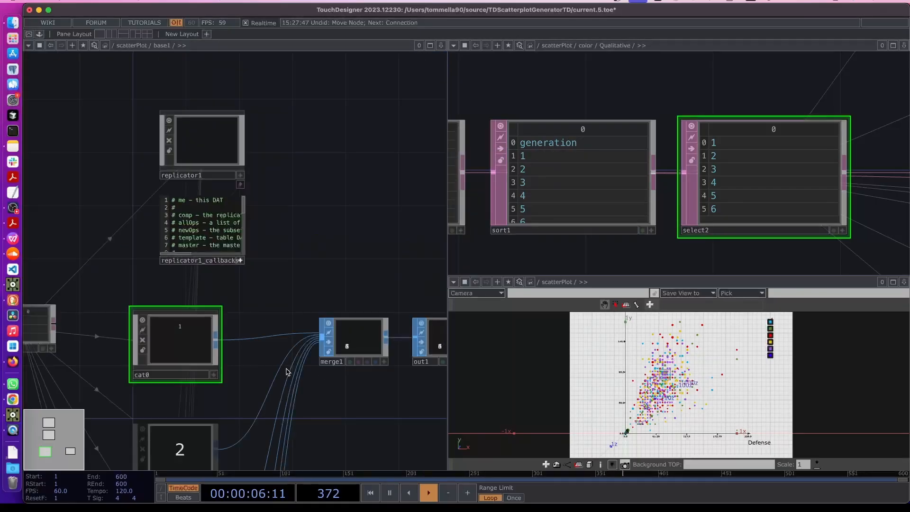
{"action": "left_click", "coordinate": [215, 138]}
{"action": "key", "text": "p"}
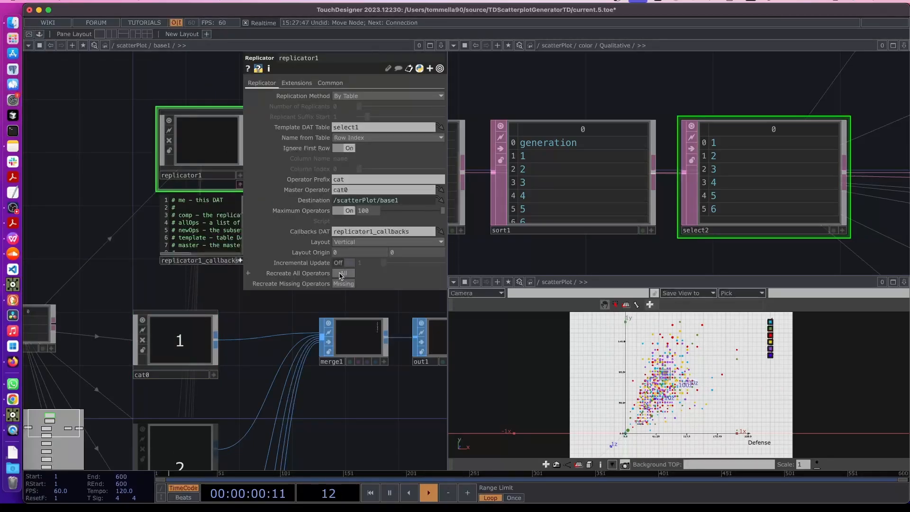
Zoom in on the six stacked legend swatches and select cat0 to inspect its Name expression
{"action": "scroll", "coordinate": [821, 337], "scroll_direction": "up", "scroll_amount": 1}
{"action": "scroll", "coordinate": [682, 385], "scroll_direction": "up", "scroll_amount": 10}
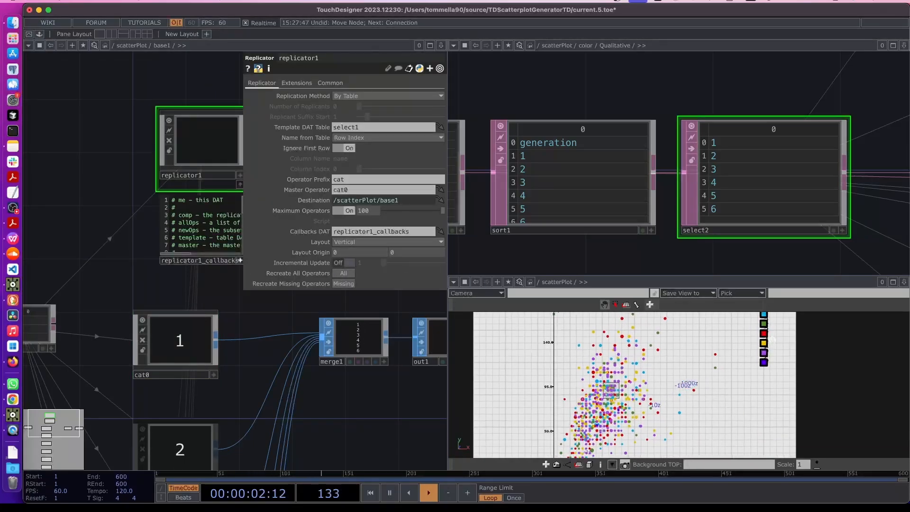
{"action": "scroll", "coordinate": [686, 382], "scroll_direction": "up", "scroll_amount": 2}
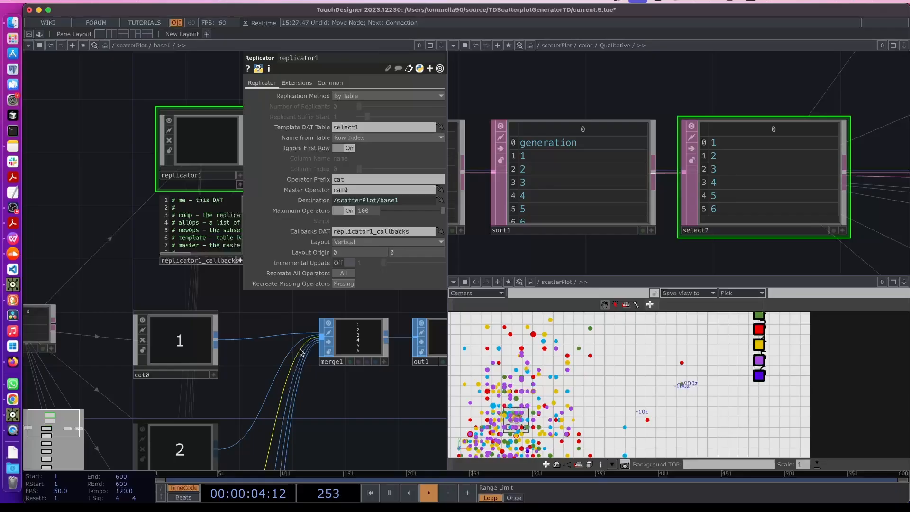
{"action": "left_click", "coordinate": [187, 343]}
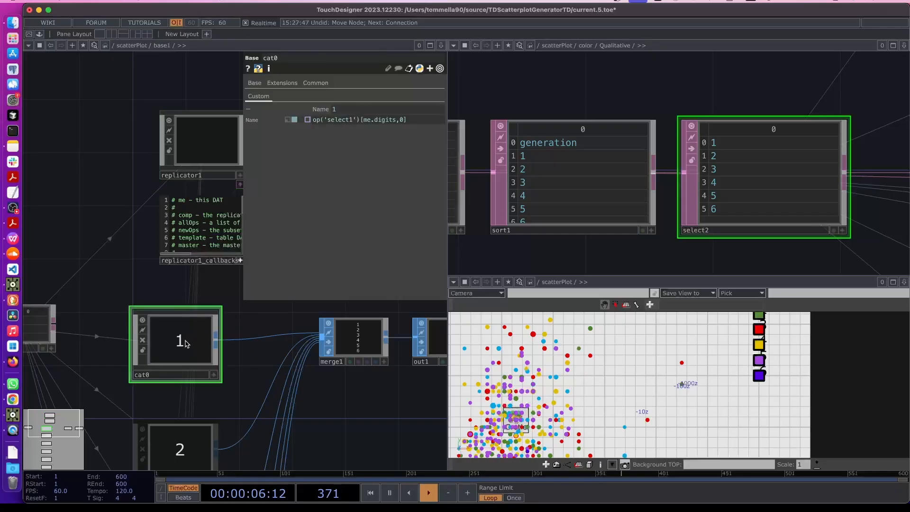
Inside cat0, insert a Transform SOP (transform2) on the wire between transform1 and out1
{"action": "double_click", "coordinate": [187, 343]}
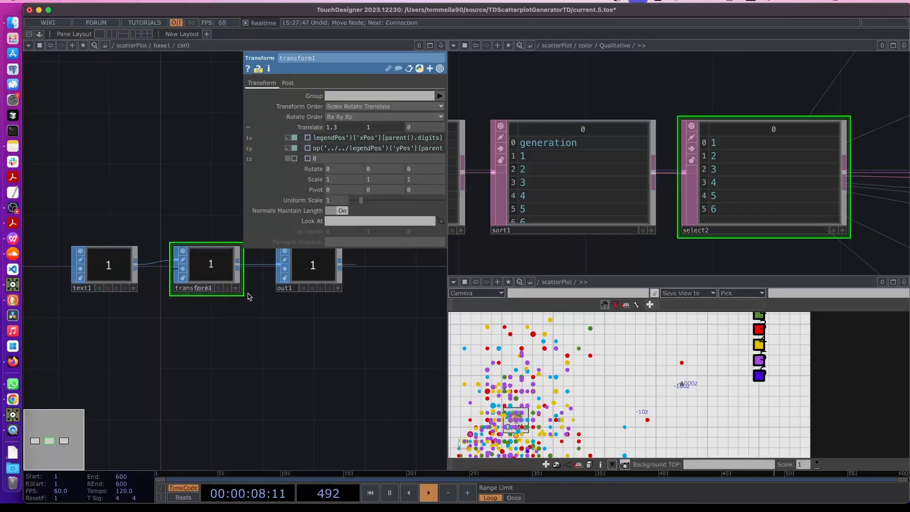
{"action": "left_click_drag", "start_coordinate": [311, 281], "coordinate": [413, 282]}
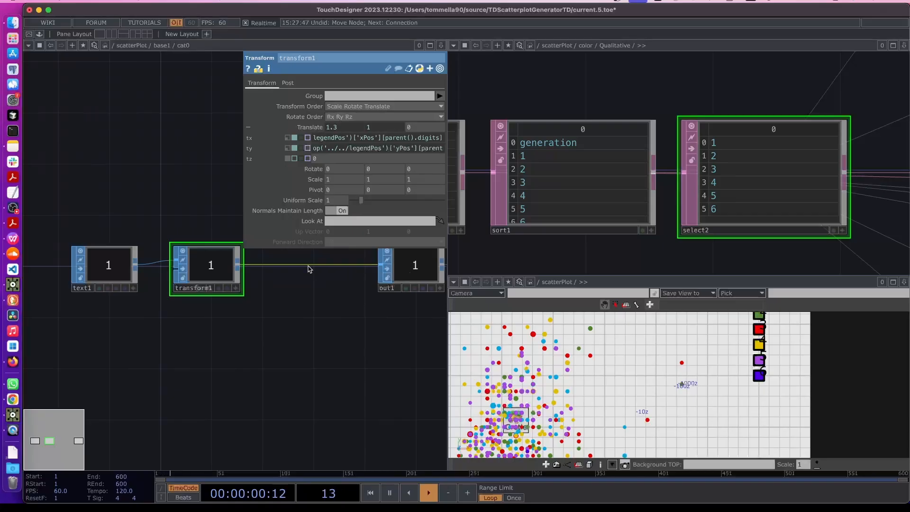
{"action": "right_click", "coordinate": [302, 268]}
{"action": "left_click", "coordinate": [328, 254]}
{"action": "left_click", "coordinate": [336, 304]}
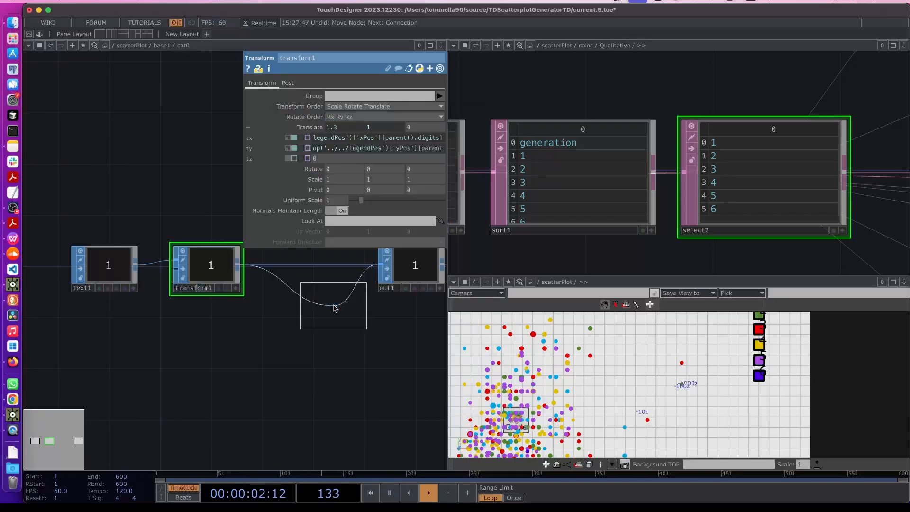
{"action": "left_click", "coordinate": [313, 275]}
{"action": "left_click_drag", "start_coordinate": [335, 336], "coordinate": [268, 363]}
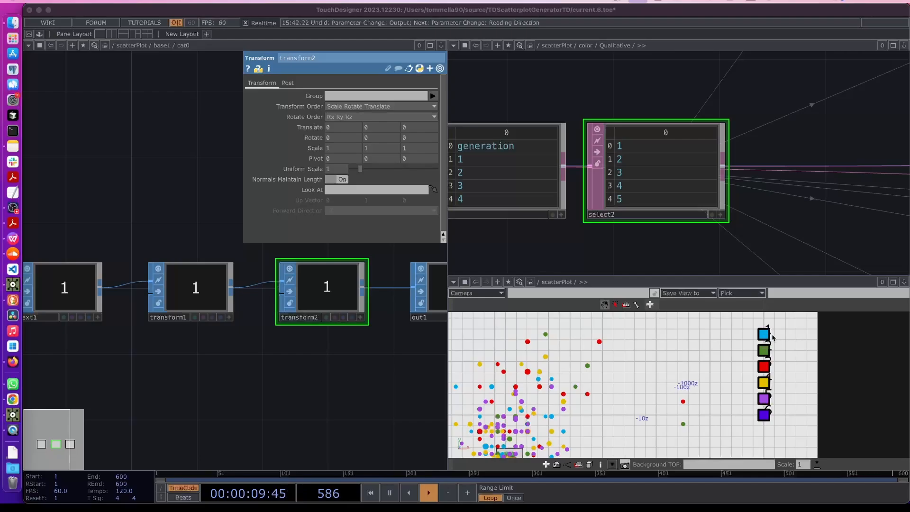
Set transform2's Translate X to 0.04 so the label sits beside its swatch
{"action": "left_click", "coordinate": [383, 130]}
{"action": "type", "text": "."}
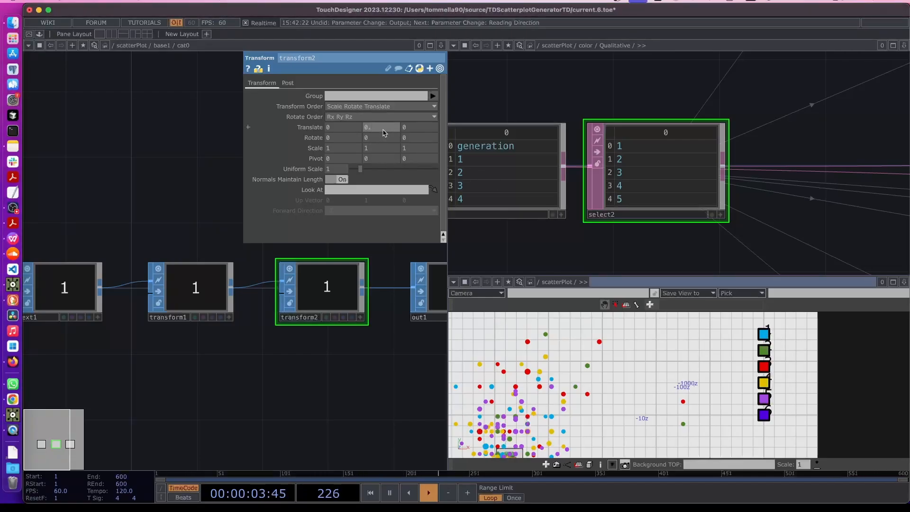
{"action": "type", "text": "01"}
{"action": "key", "text": "ctrl+z"}
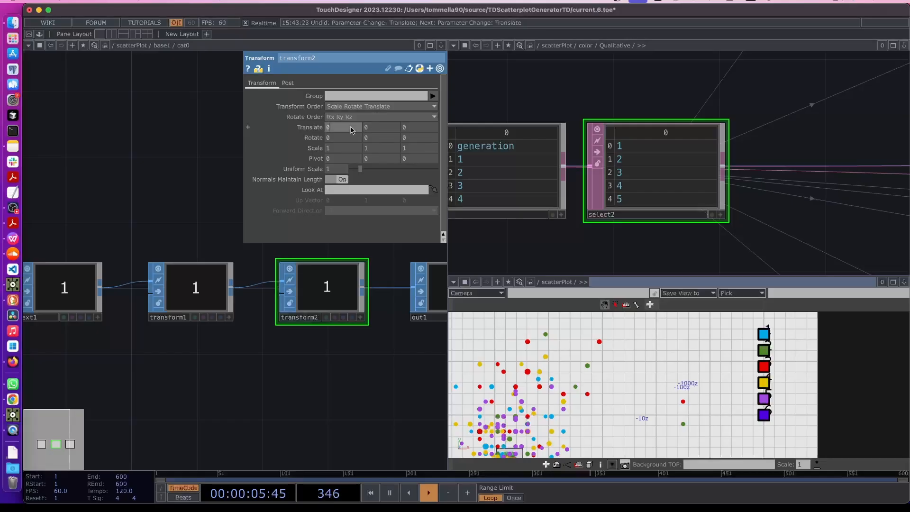
{"action": "left_click", "coordinate": [351, 130]}
{"action": "type", "text": "0.05"}
{"action": "key", "text": "Return"}
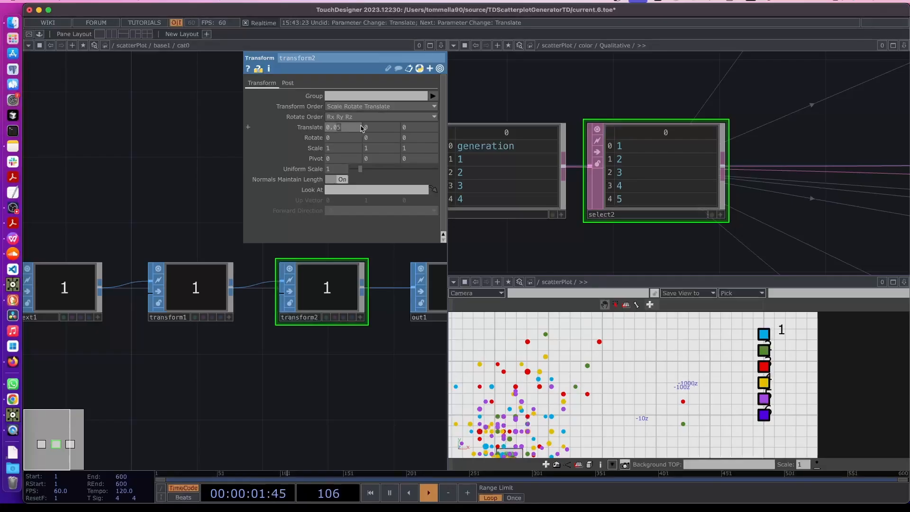
{"action": "type", "text": "4"}
{"action": "key", "text": "Return"}
{"action": "left_click_drag", "start_coordinate": [172, 353], "coordinate": [216, 355]}
Set text1's Vertical Align to Center, then go up to base1 and select replicator1
{"action": "left_click", "coordinate": [102, 300]}
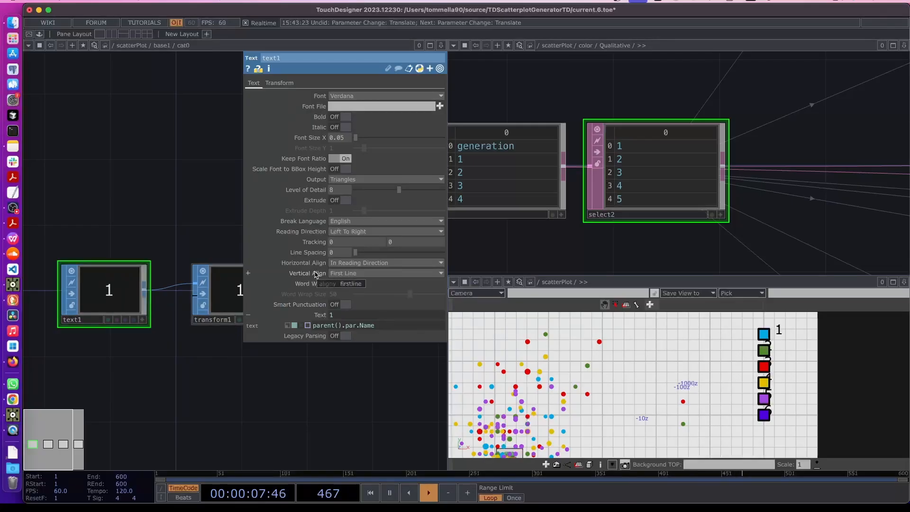
{"action": "left_click", "coordinate": [333, 273]}
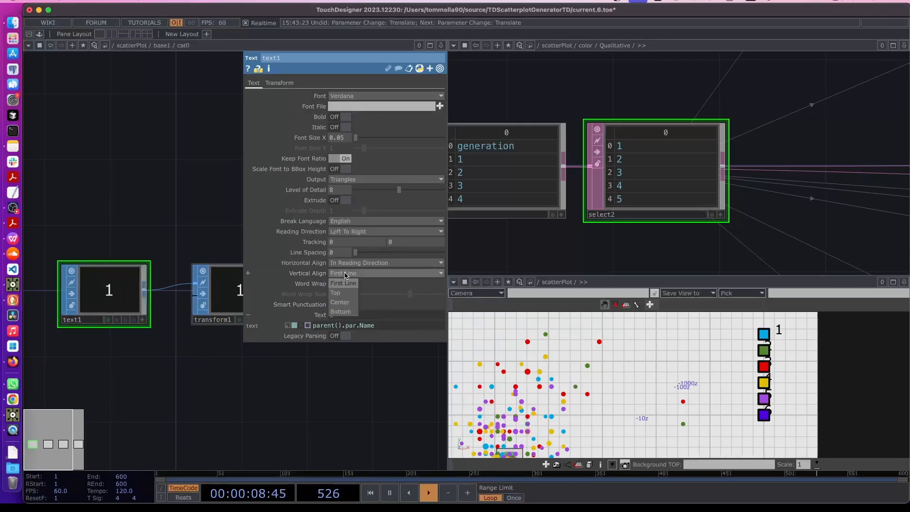
{"action": "left_click", "coordinate": [345, 302]}
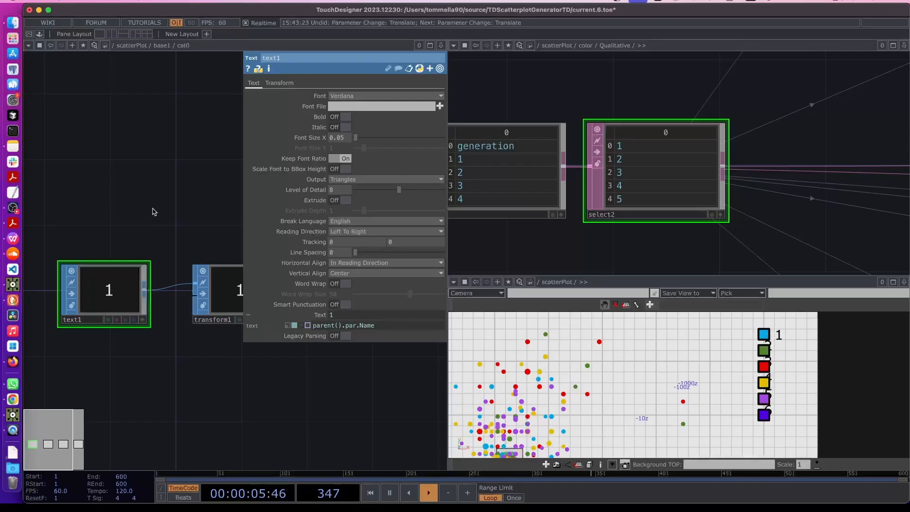
{"action": "key", "text": "u"}
{"action": "left_click", "coordinate": [159, 147]}
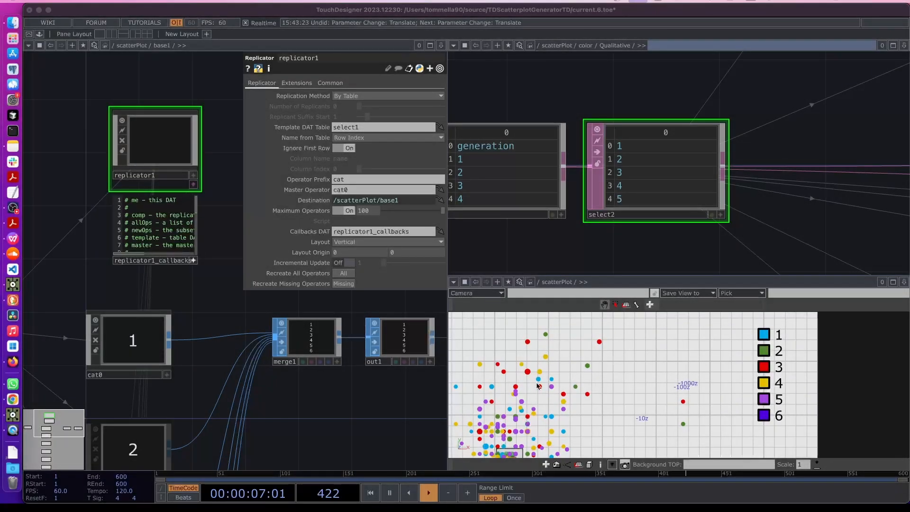
Turn the viewer pane into a Network Editor framing scatterPlot's switch1 and renderLegend
{"action": "scroll", "coordinate": [630, 356], "scroll_direction": "down", "scroll_amount": 10}
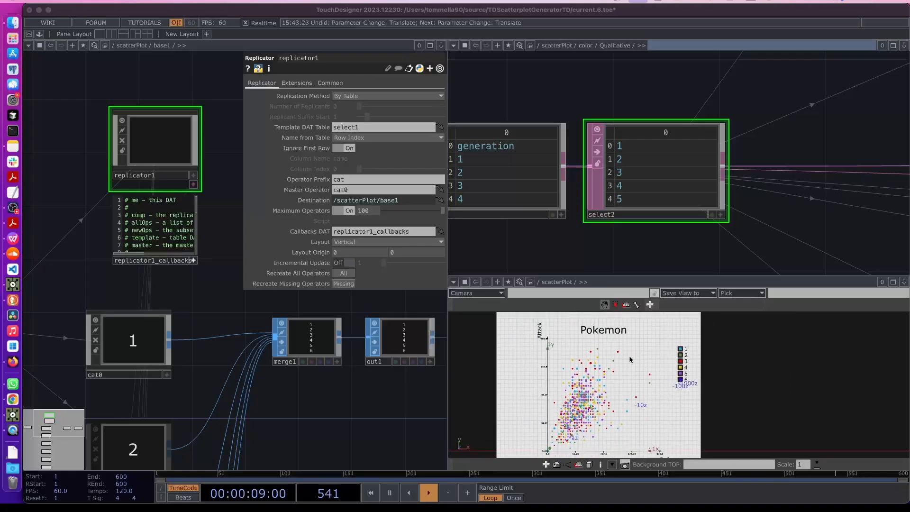
{"action": "scroll", "coordinate": [630, 359], "scroll_direction": "down", "scroll_amount": 1}
{"action": "left_click", "coordinate": [456, 283]}
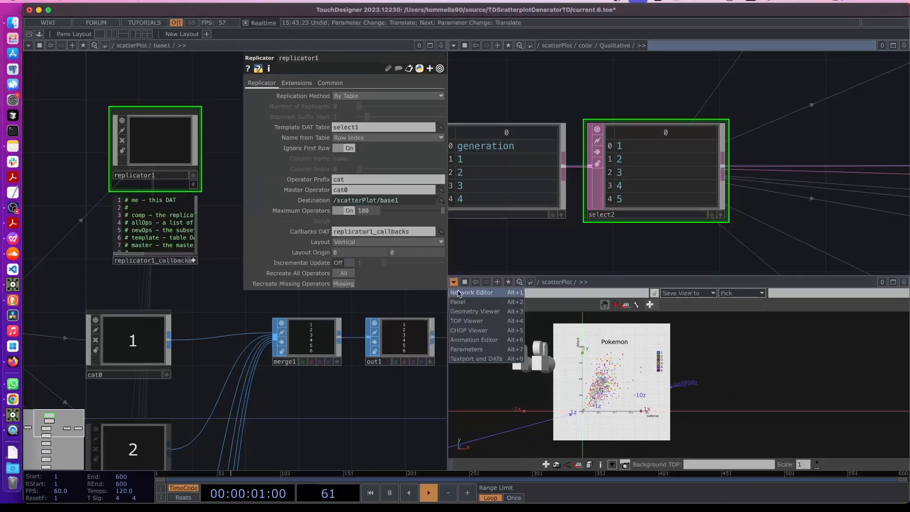
{"action": "left_click", "coordinate": [459, 292]}
{"action": "scroll", "coordinate": [705, 393], "scroll_direction": "down", "scroll_amount": 5}
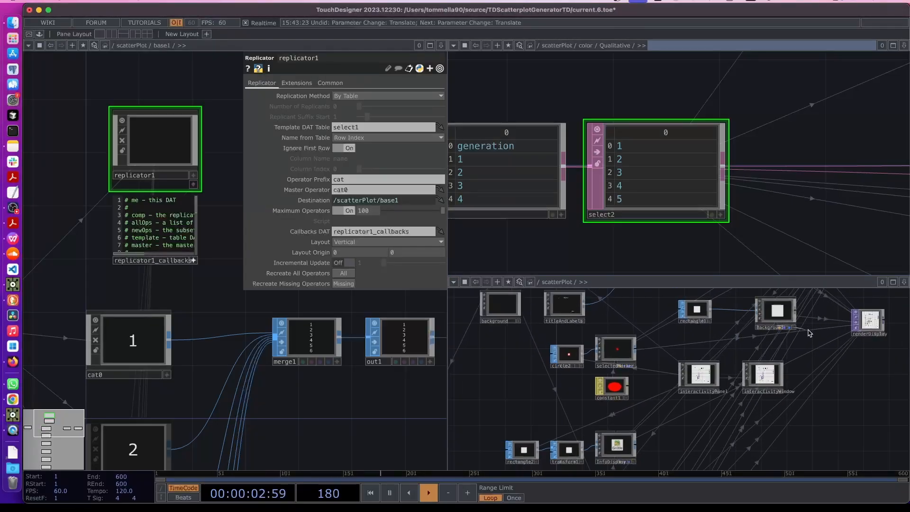
{"action": "left_click_drag", "start_coordinate": [726, 418], "coordinate": [655, 490]}
{"action": "scroll", "coordinate": [721, 335], "scroll_direction": "up", "scroll_amount": 10}
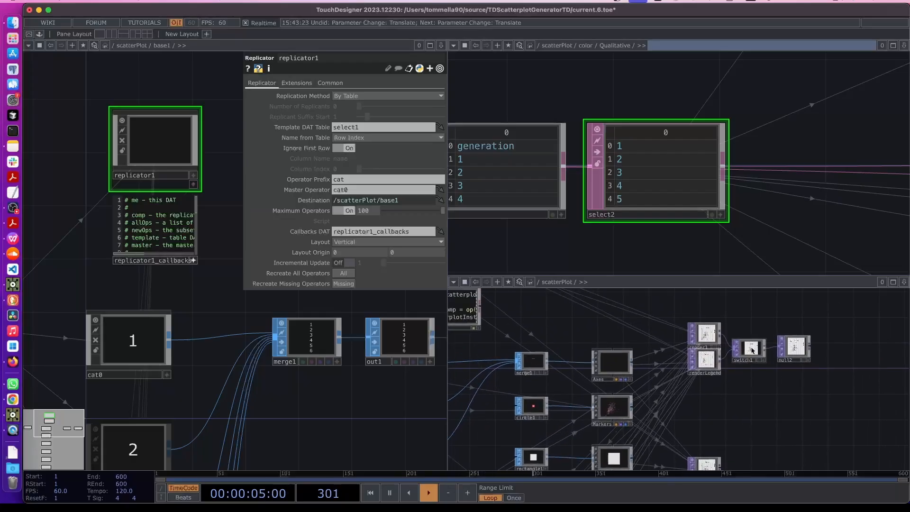
{"action": "scroll", "coordinate": [694, 399], "scroll_direction": "down", "scroll_amount": 3}
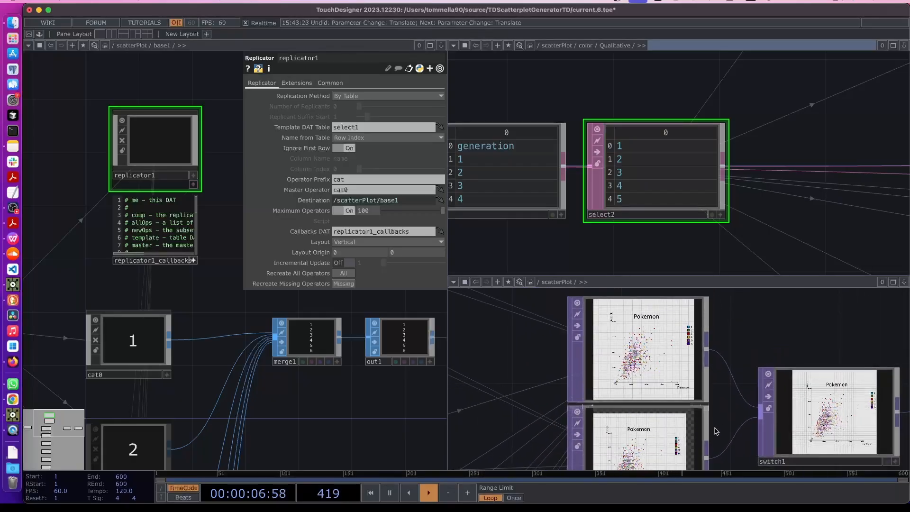
{"action": "left_click_drag", "start_coordinate": [716, 429], "coordinate": [693, 374]}
{"action": "scroll", "coordinate": [692, 374], "scroll_direction": "down", "scroll_amount": 2}
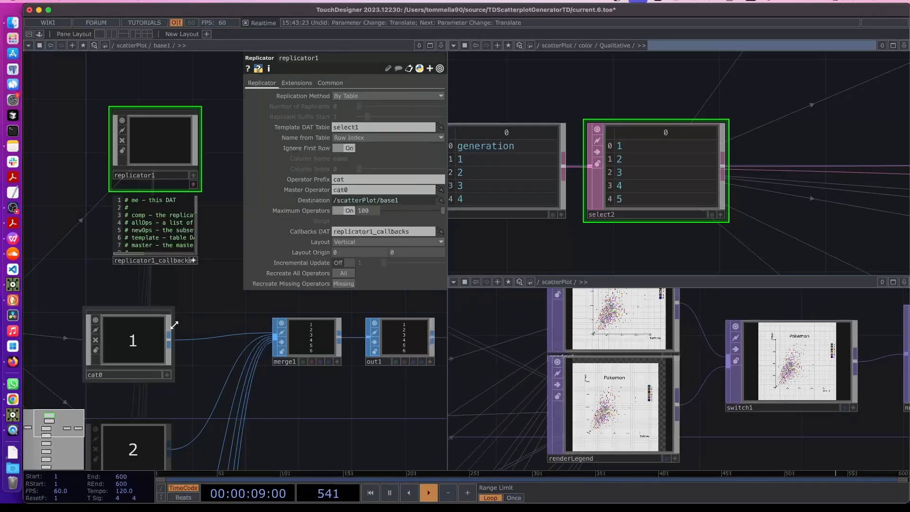
Show the root network on the left and scatterPlot on top, centring switch1 and null2
{"action": "key", "text": "u"}
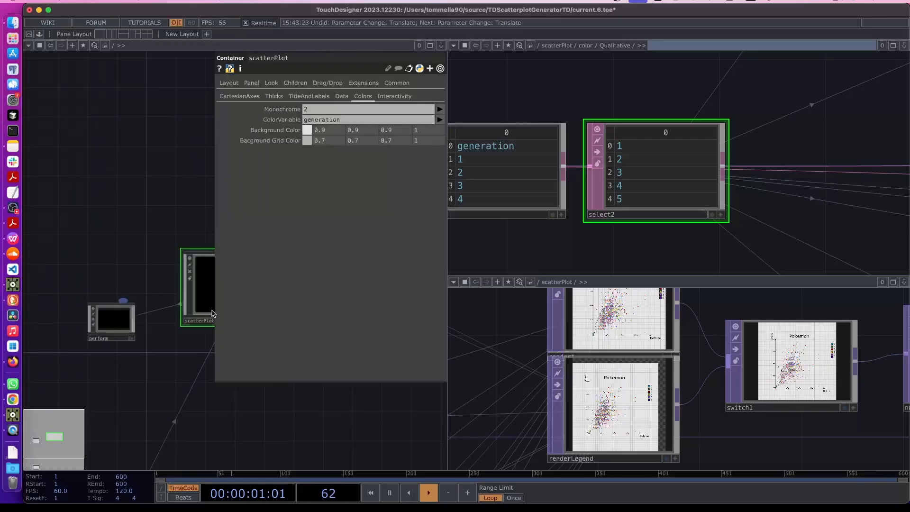
{"action": "key", "text": "p"}
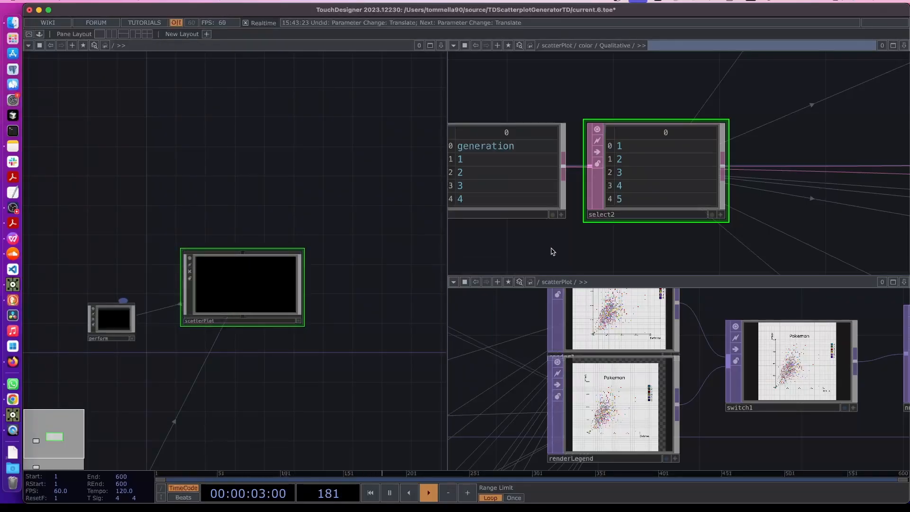
{"action": "key", "text": "u"}
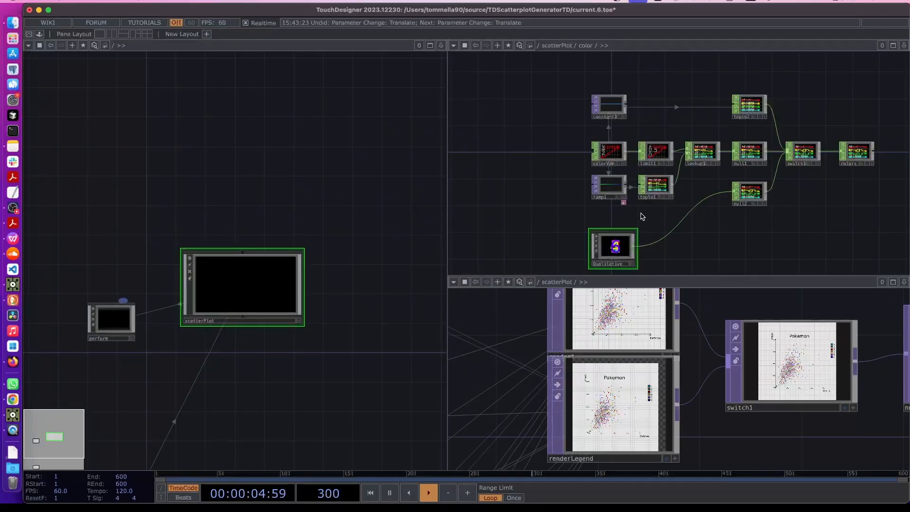
{"action": "key", "text": "u"}
{"action": "left_click_drag", "start_coordinate": [742, 234], "coordinate": [636, 231]}
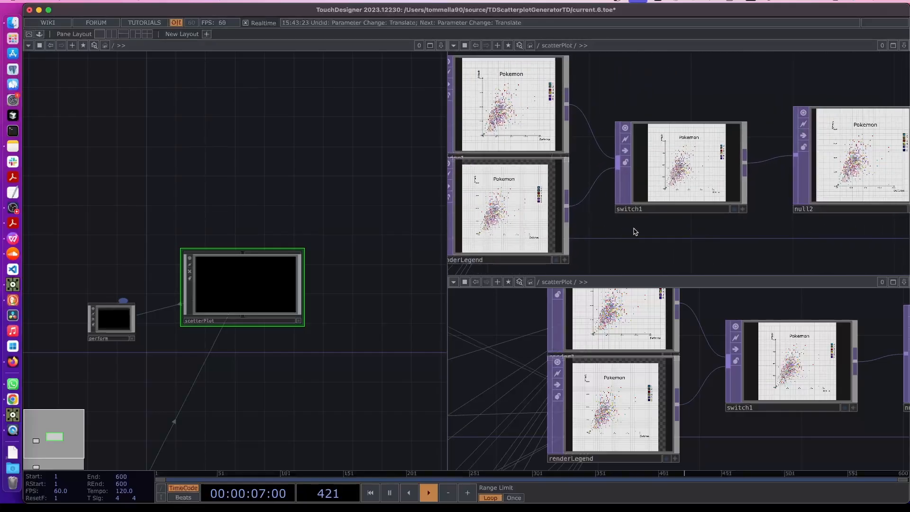
On scatterPlot's Colors custom page, add a header parameter labelled 'Legend'
{"action": "right_click", "coordinate": [245, 286]}
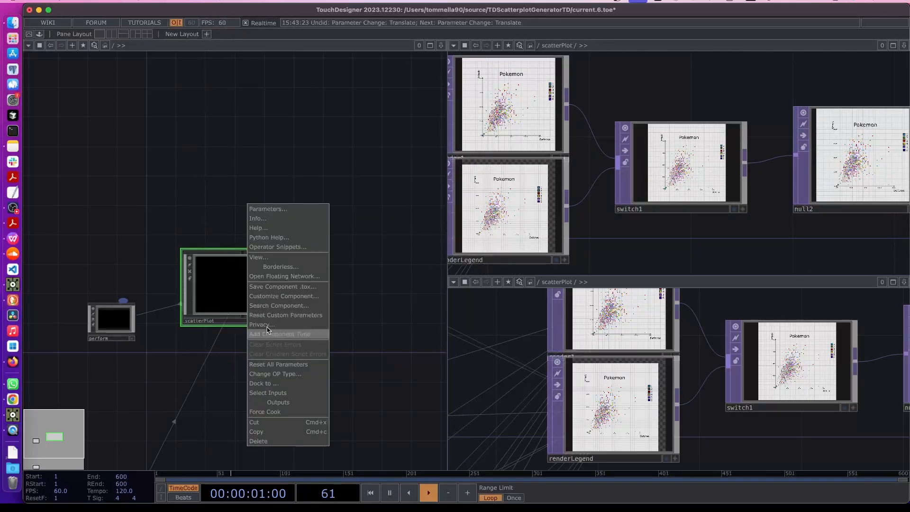
{"action": "left_click", "coordinate": [255, 297]}
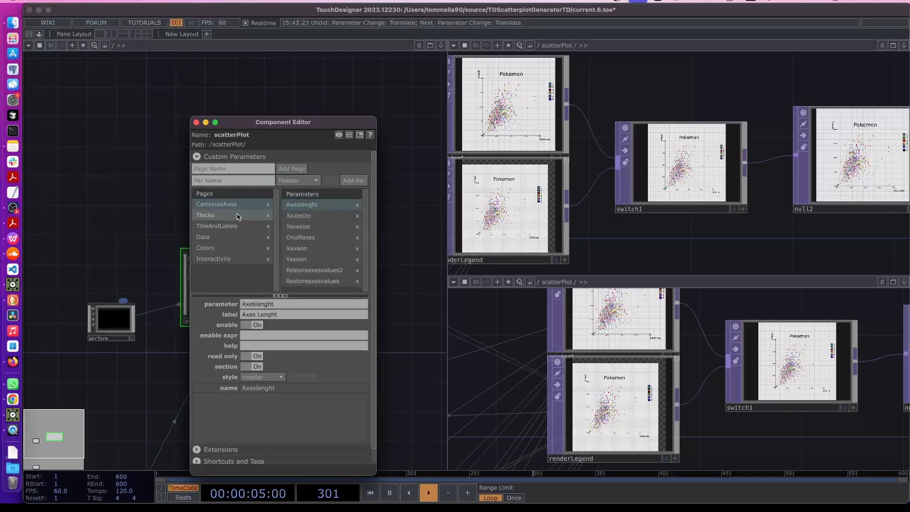
{"action": "left_click", "coordinate": [234, 250]}
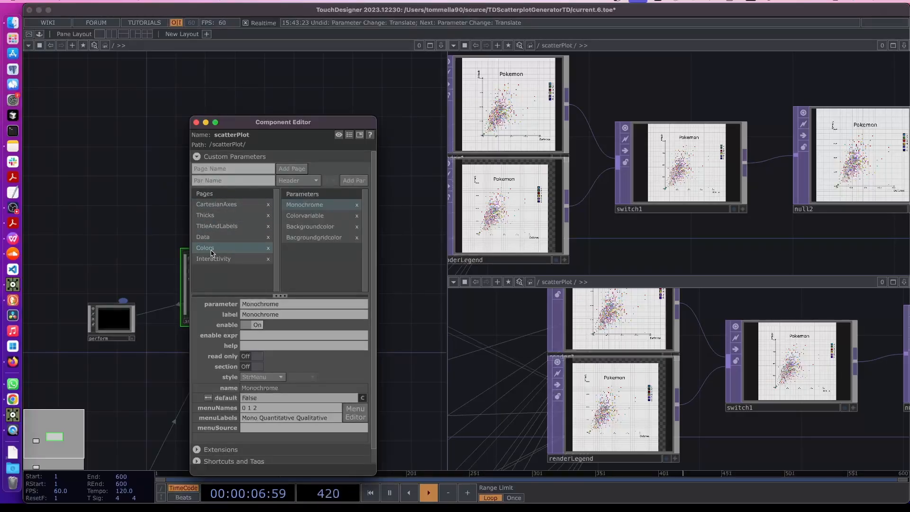
{"action": "left_click", "coordinate": [314, 237]}
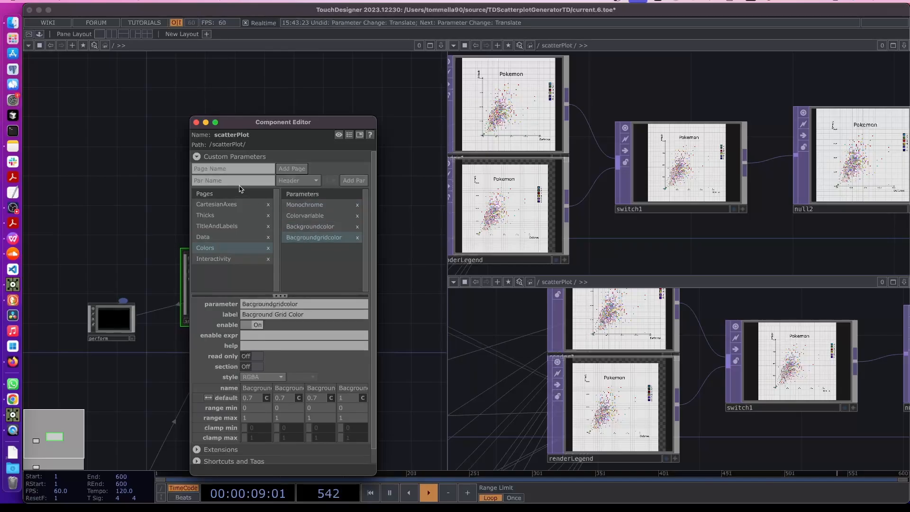
{"action": "left_click", "coordinate": [231, 182]}
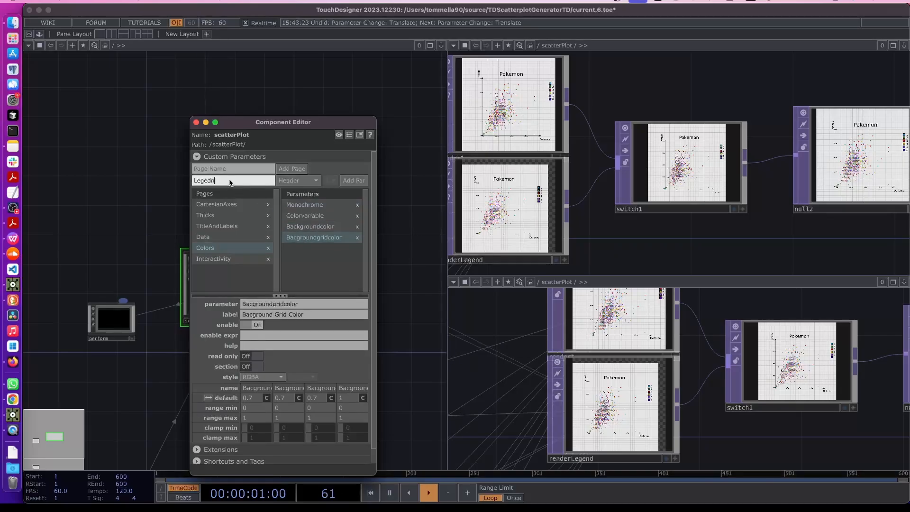
{"action": "type", "text": "Legend Header"}
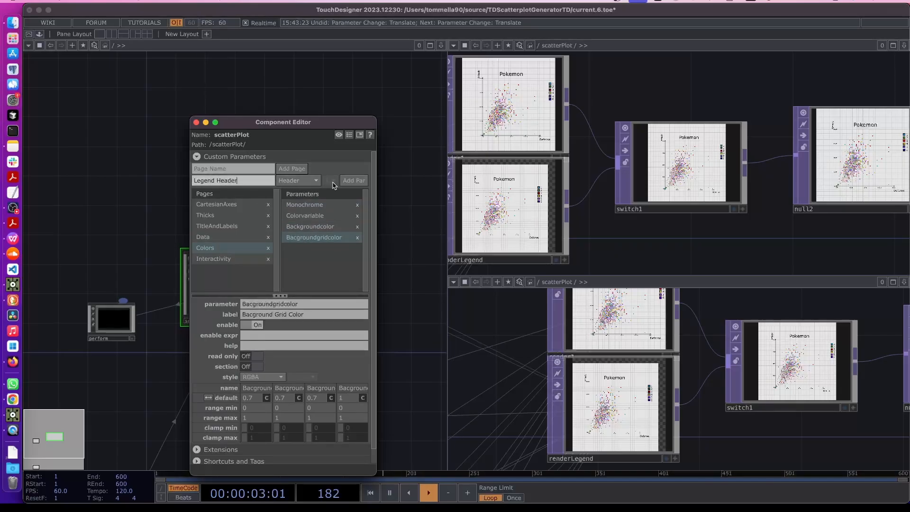
{"action": "left_click", "coordinate": [354, 180]}
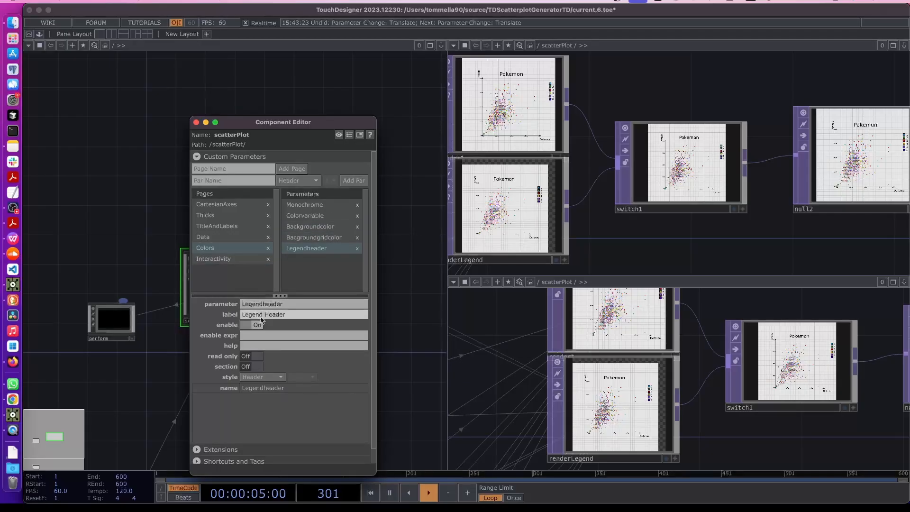
{"action": "left_click_drag", "start_coordinate": [264, 315], "coordinate": [302, 315]}
{"action": "key", "text": "BackSpace"}
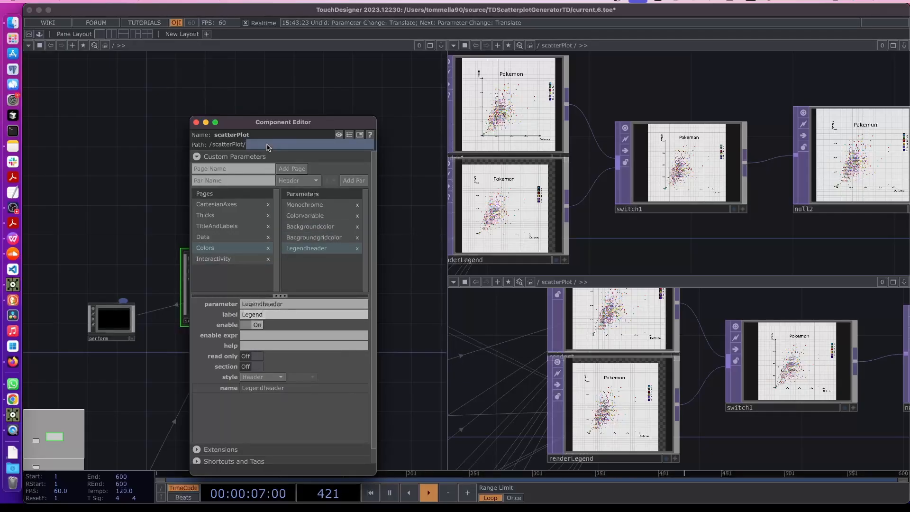
{"action": "left_click", "coordinate": [264, 183]}
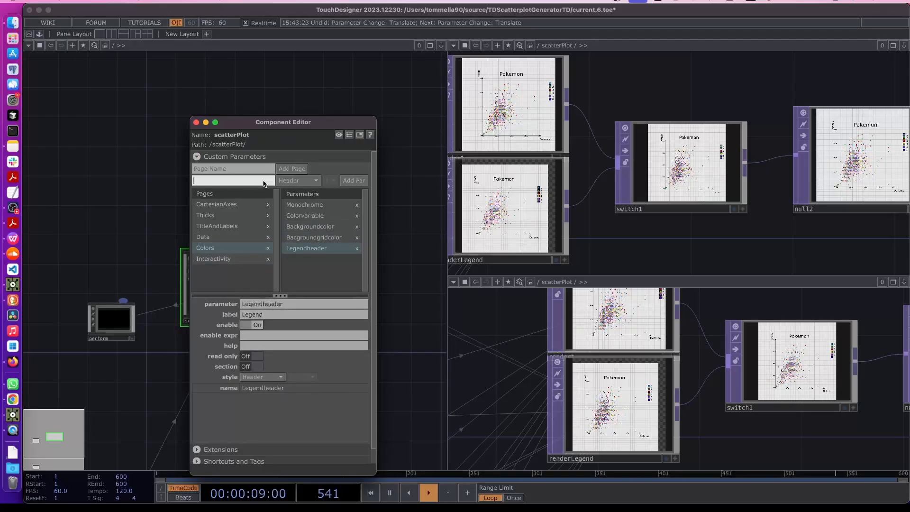
Add a toggle parameter named 'On' under the Legend header and show scatterPlot's parameters
{"action": "left_click", "coordinate": [294, 180]}
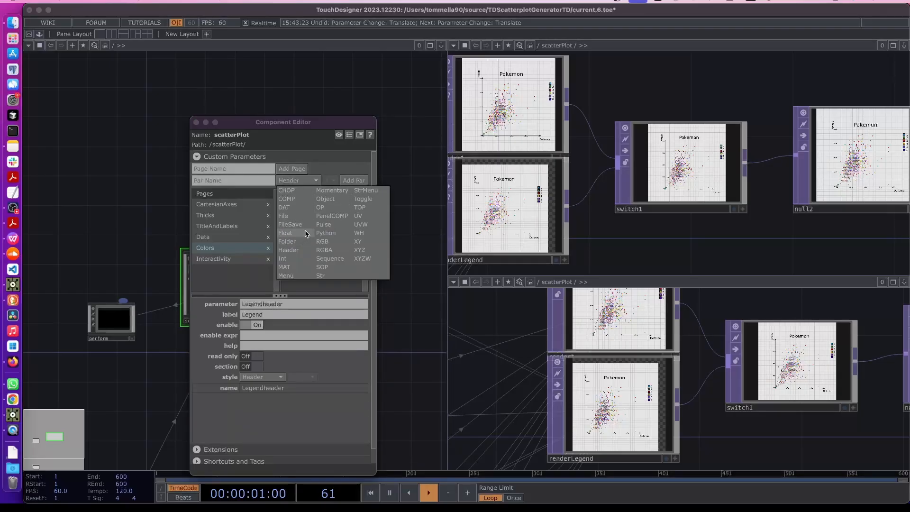
{"action": "left_click", "coordinate": [363, 199]}
{"action": "left_click", "coordinate": [239, 180]}
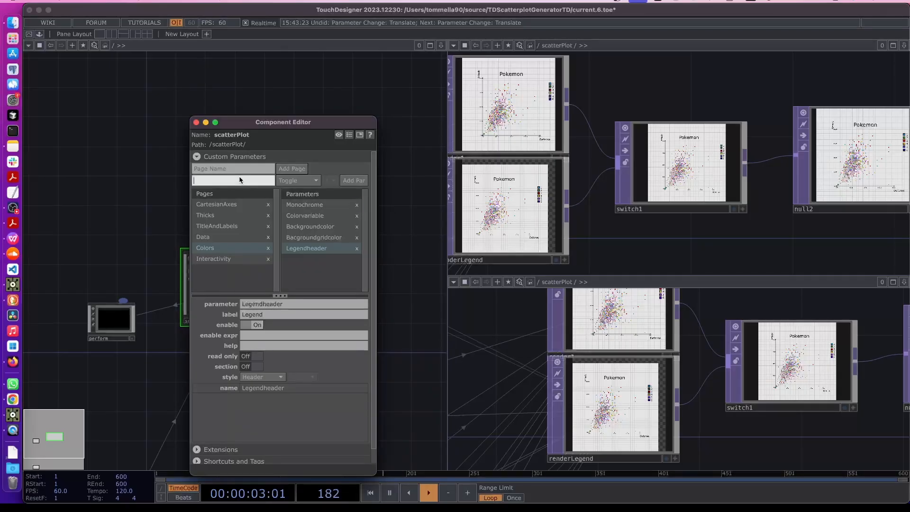
{"action": "type", "text": "On"}
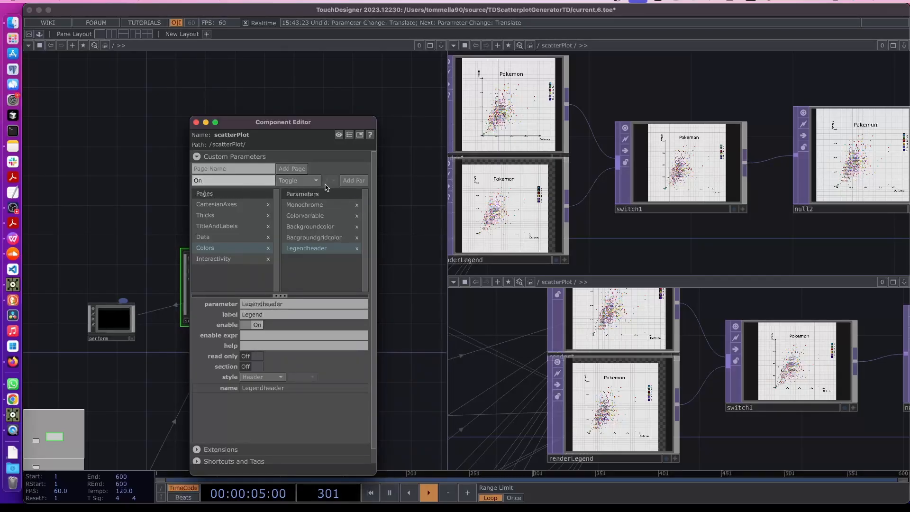
{"action": "left_click", "coordinate": [350, 181]}
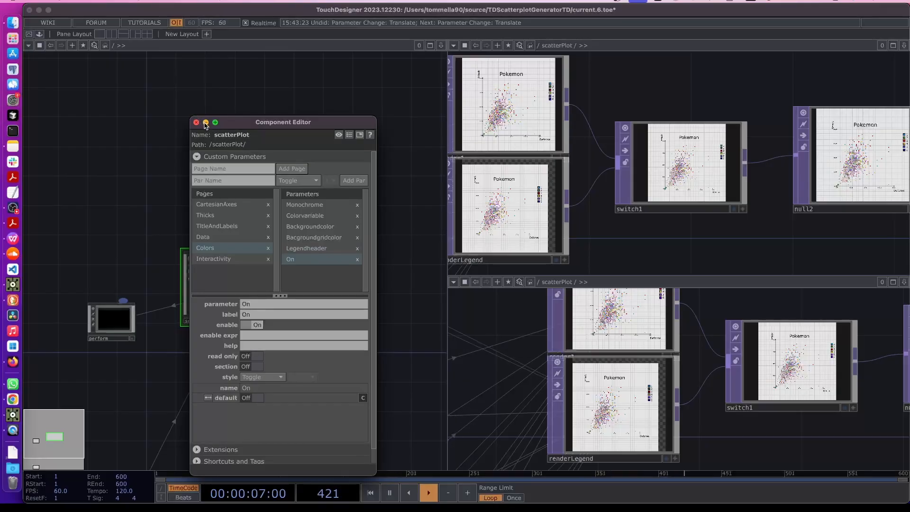
{"action": "left_click", "coordinate": [206, 122]}
{"action": "key", "text": "p"}
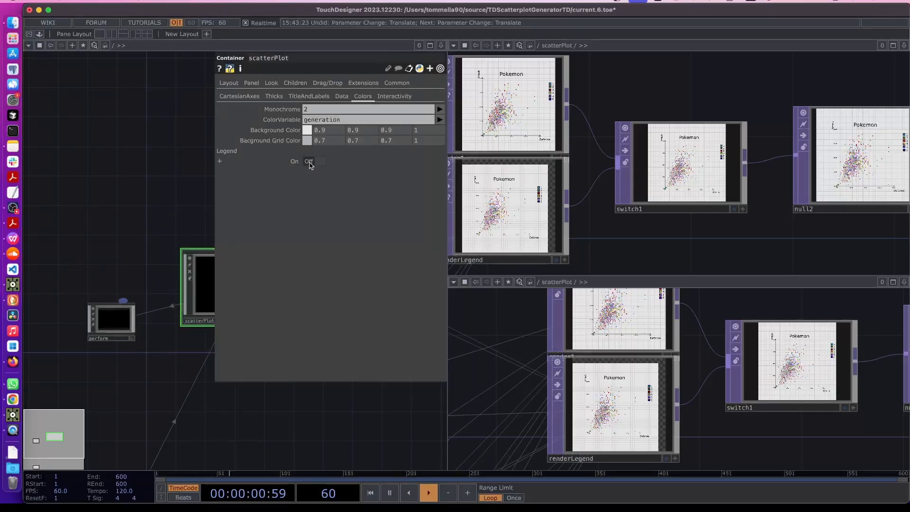
Bind switch1's Index to scatterPlot's Legend On parameter by reference (parent.Plot2d.par.On)
{"action": "left_click", "coordinate": [664, 201]}
{"action": "scroll", "coordinate": [666, 195], "scroll_direction": "down", "scroll_amount": 2}
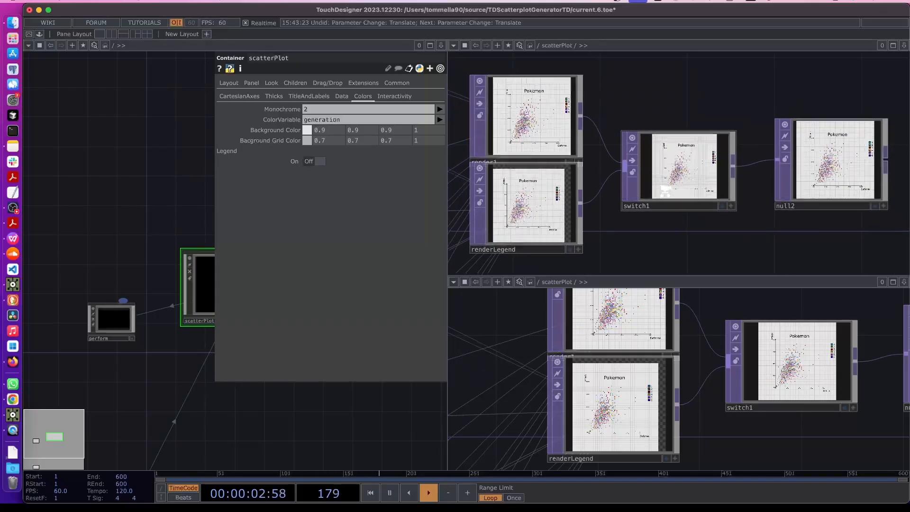
{"action": "key", "text": "p"}
{"action": "left_click_drag", "start_coordinate": [635, 234], "coordinate": [612, 234]}
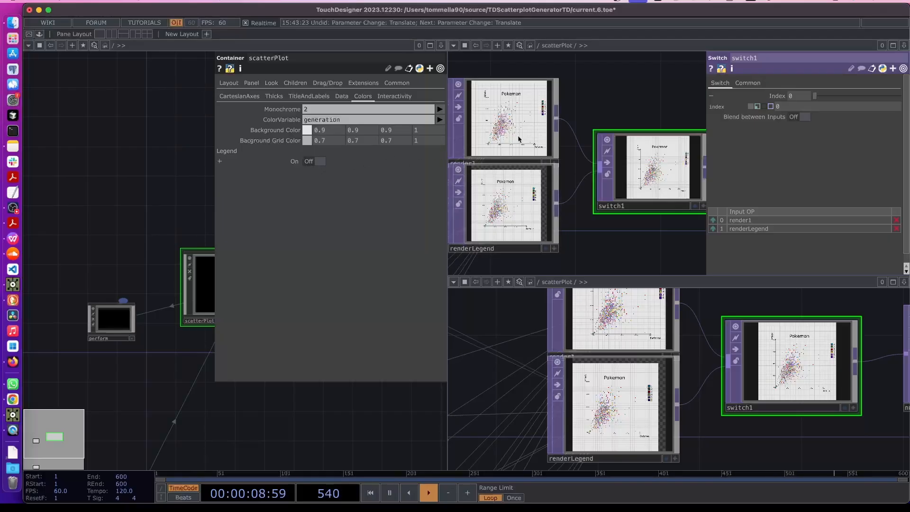
{"action": "scroll", "coordinate": [522, 213], "scroll_direction": "up", "scroll_amount": 4}
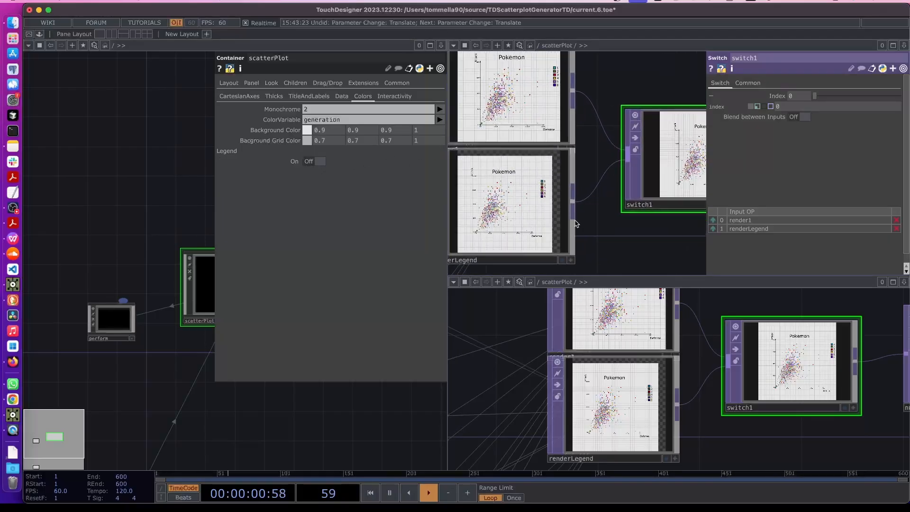
{"action": "scroll", "coordinate": [522, 228], "scroll_direction": "down", "scroll_amount": 3}
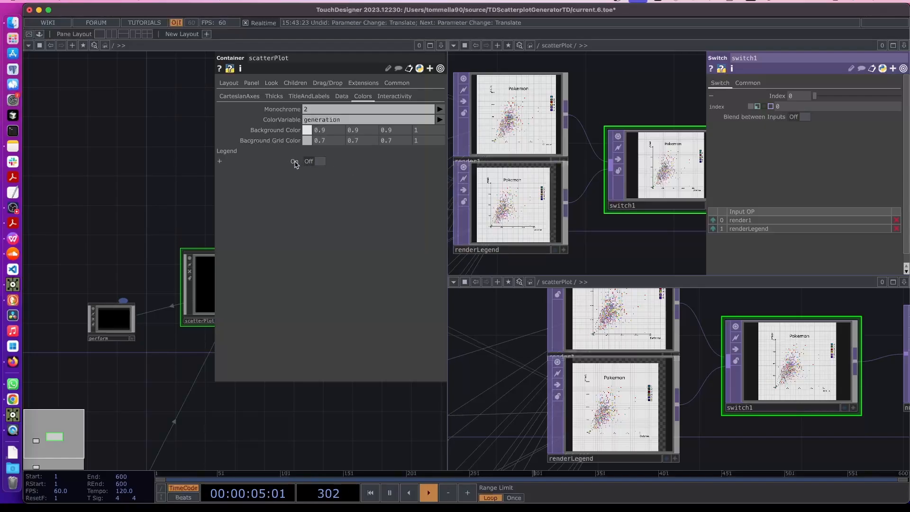
{"action": "left_click_drag", "start_coordinate": [295, 164], "coordinate": [806, 108]}
{"action": "left_click", "coordinate": [801, 105]}
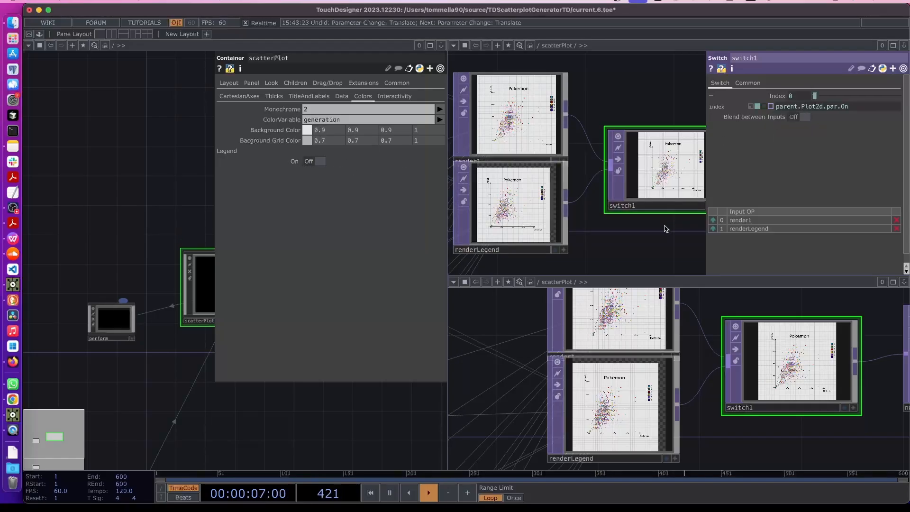
{"action": "left_click_drag", "start_coordinate": [666, 229], "coordinate": [636, 229]}
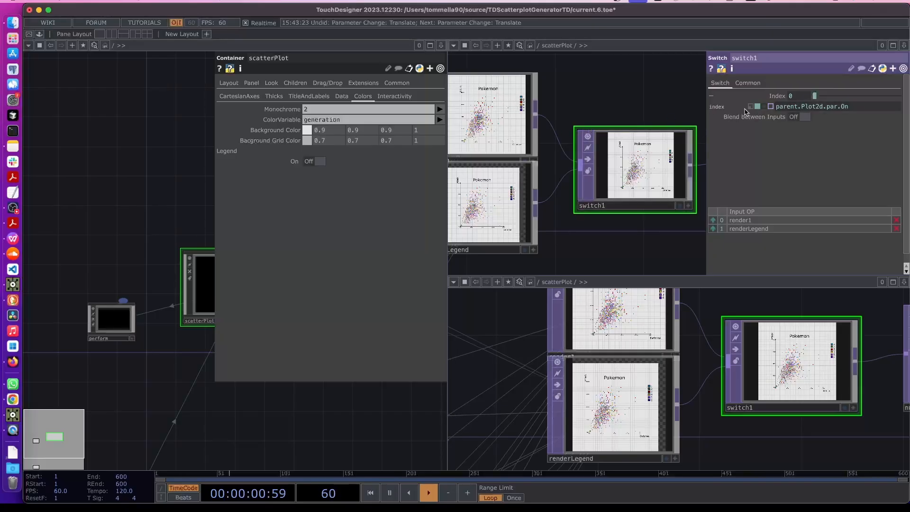
Switch Legend On to On so switch1 outputs renderLegend, then close the parameter panels
{"action": "left_click", "coordinate": [316, 162]}
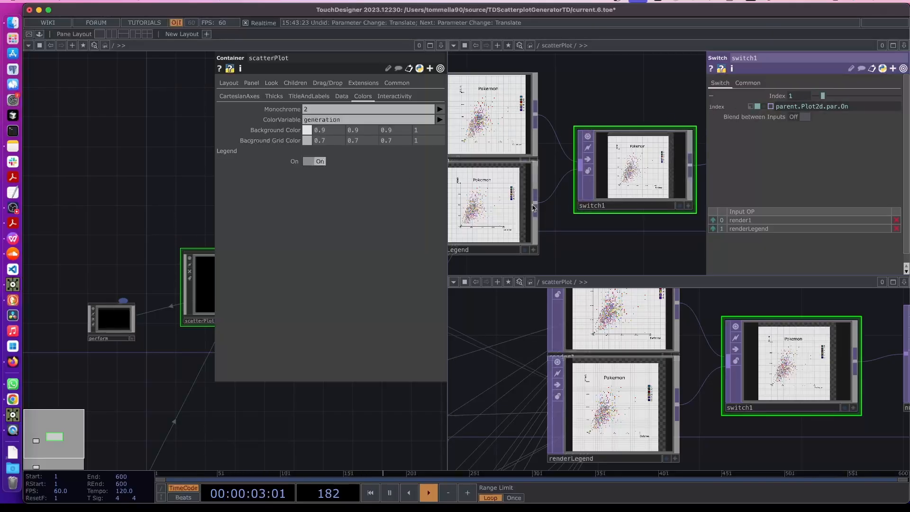
{"action": "scroll", "coordinate": [615, 162], "scroll_direction": "up", "scroll_amount": 3}
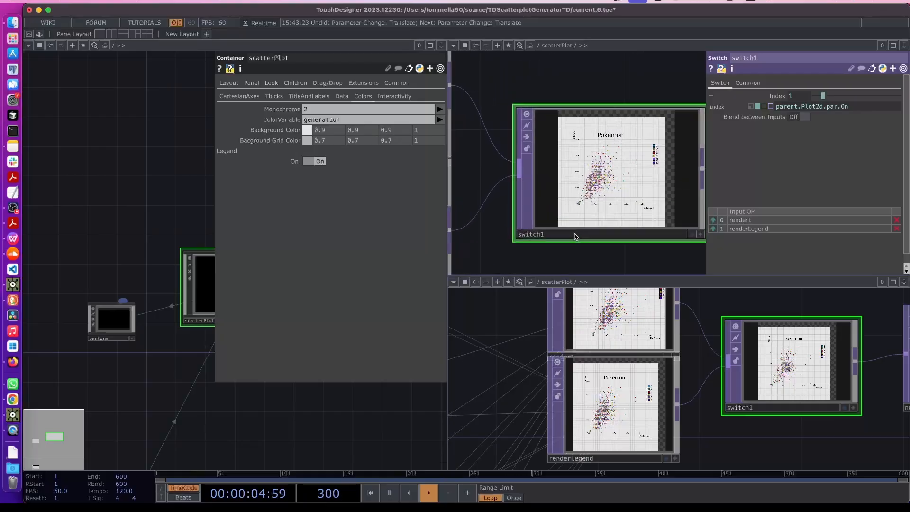
{"action": "scroll", "coordinate": [649, 158], "scroll_direction": "up", "scroll_amount": 5}
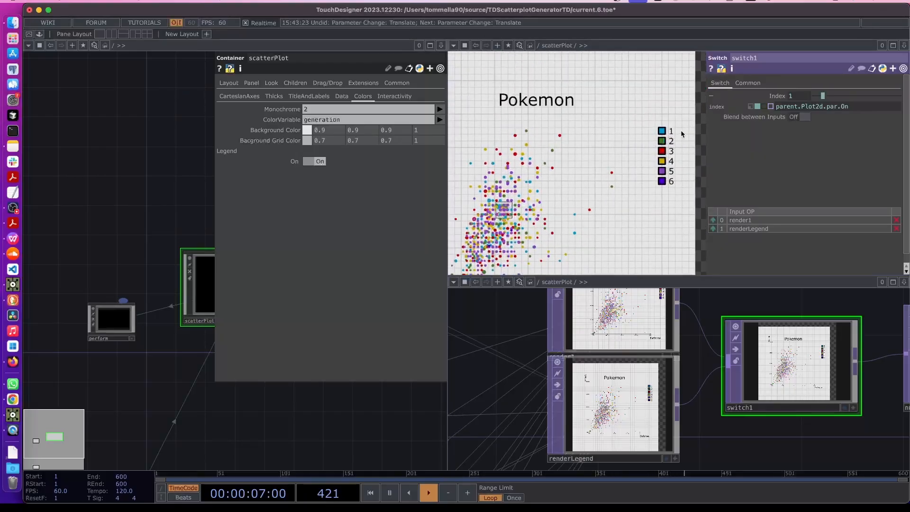
{"action": "scroll", "coordinate": [668, 140], "scroll_direction": "down", "scroll_amount": 8}
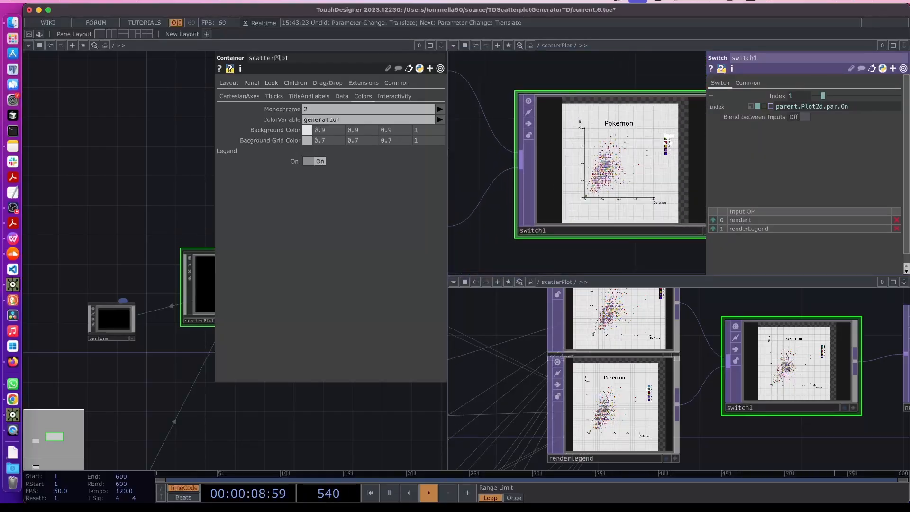
{"action": "key", "text": "p"}
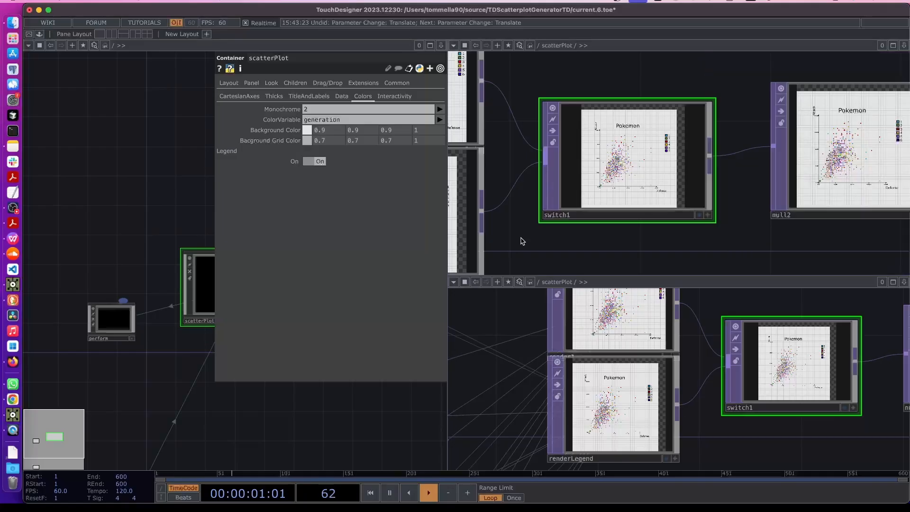
{"action": "key", "text": "Tab"}
{"action": "key", "text": "Escape"}
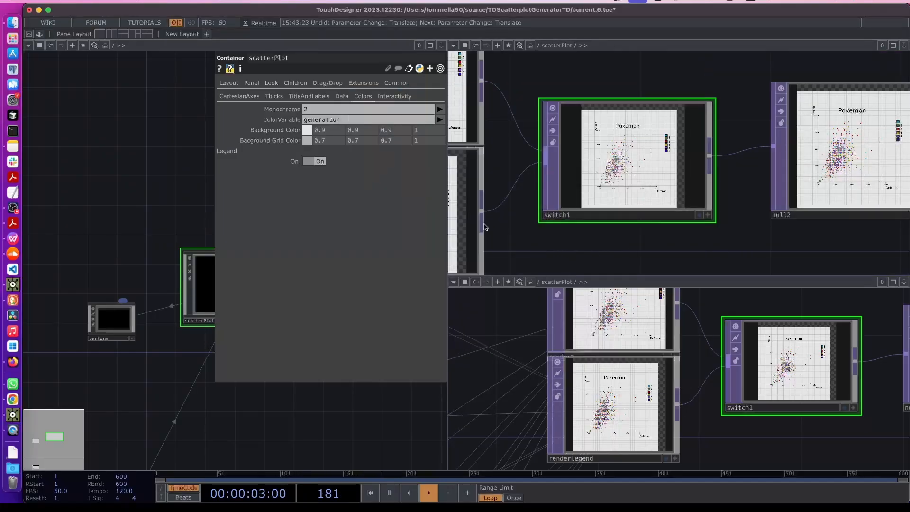
Select render1 and show its Render page settings (mainPlotCam camera, 900×900)
{"action": "key", "text": "p"}
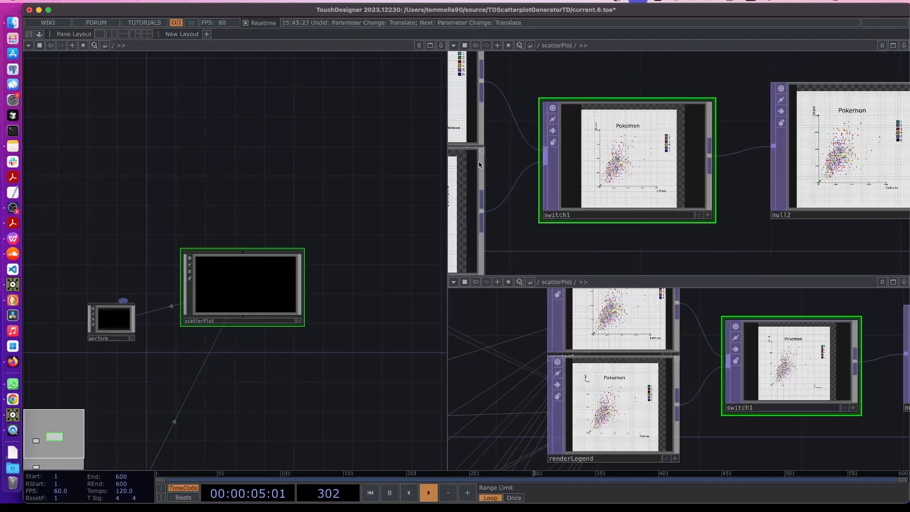
{"action": "scroll", "coordinate": [502, 166], "scroll_direction": "down", "scroll_amount": 5}
{"action": "middle_click_drag", "start_coordinate": [524, 231], "coordinate": [668, 229]}
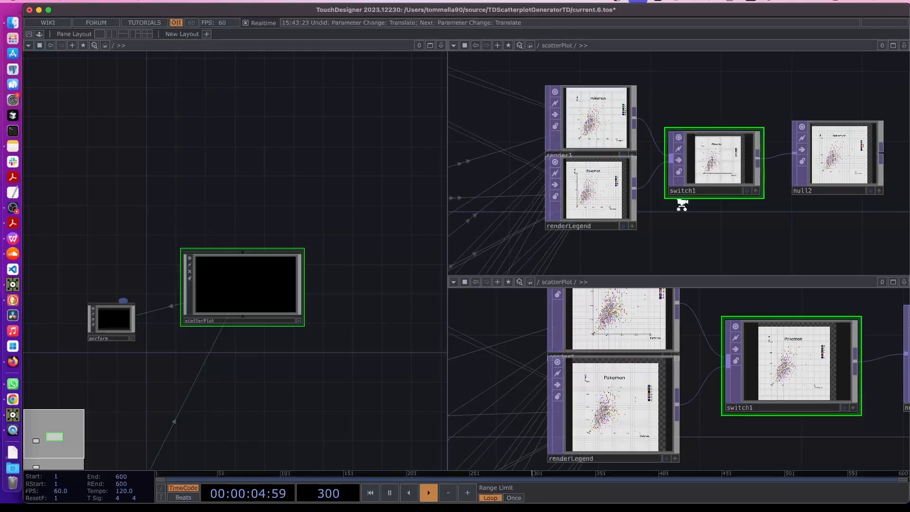
{"action": "scroll", "coordinate": [682, 203], "scroll_direction": "down", "scroll_amount": 3}
{"action": "scroll", "coordinate": [617, 163], "scroll_direction": "up", "scroll_amount": 5}
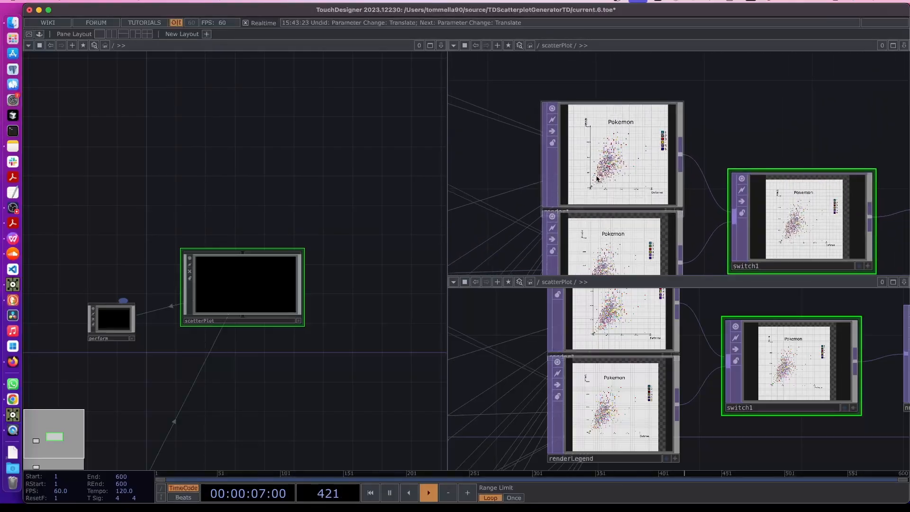
{"action": "left_click", "coordinate": [617, 163]}
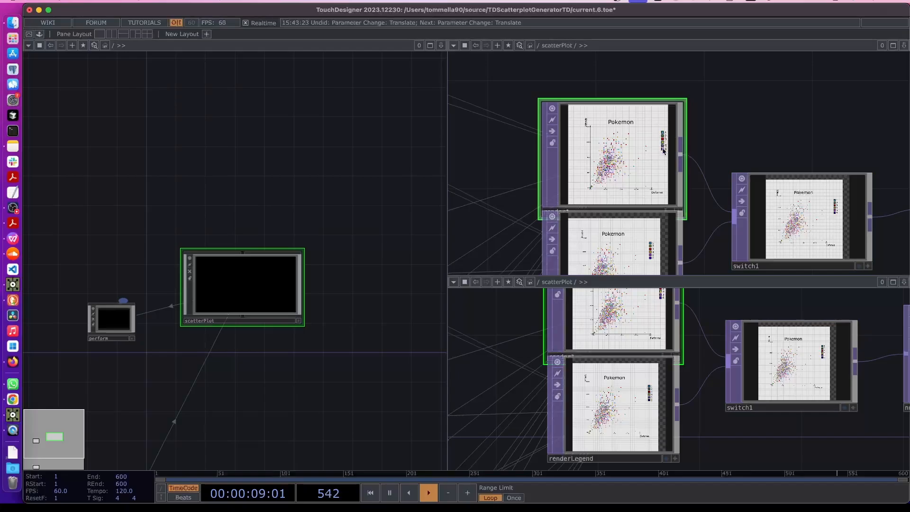
{"action": "scroll", "coordinate": [664, 151], "scroll_direction": "down", "scroll_amount": 5}
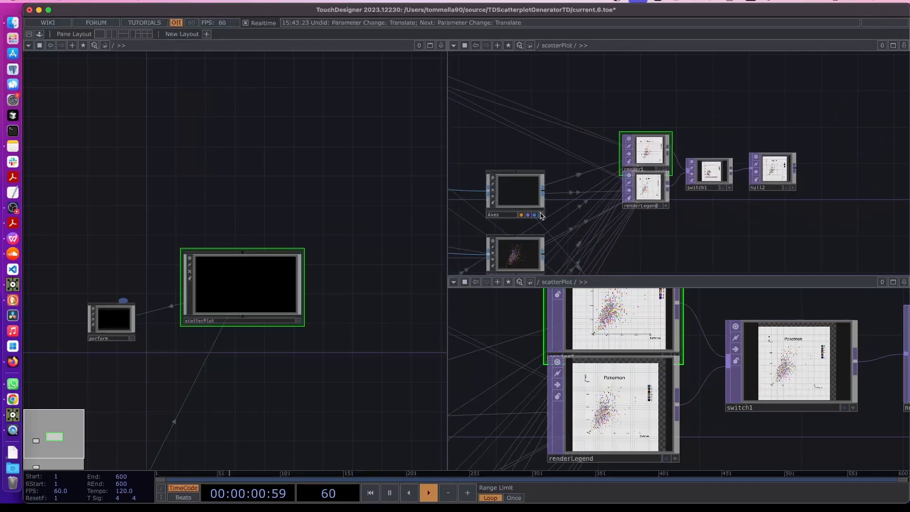
{"action": "left_click_drag", "start_coordinate": [583, 221], "coordinate": [634, 207]}
{"action": "scroll", "coordinate": [634, 207], "scroll_direction": "down", "scroll_amount": 3}
{"action": "left_click_drag", "start_coordinate": [522, 138], "coordinate": [549, 139]}
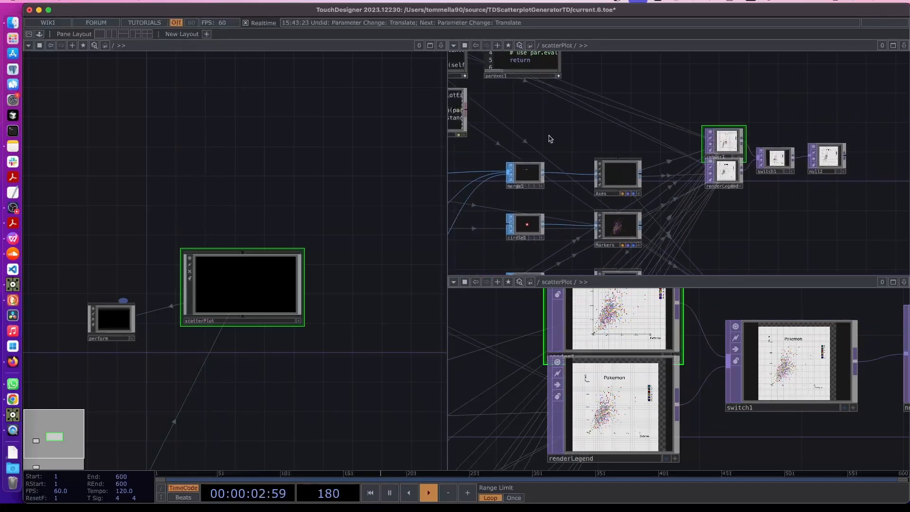
{"action": "scroll", "coordinate": [744, 164], "scroll_direction": "up", "scroll_amount": 5}
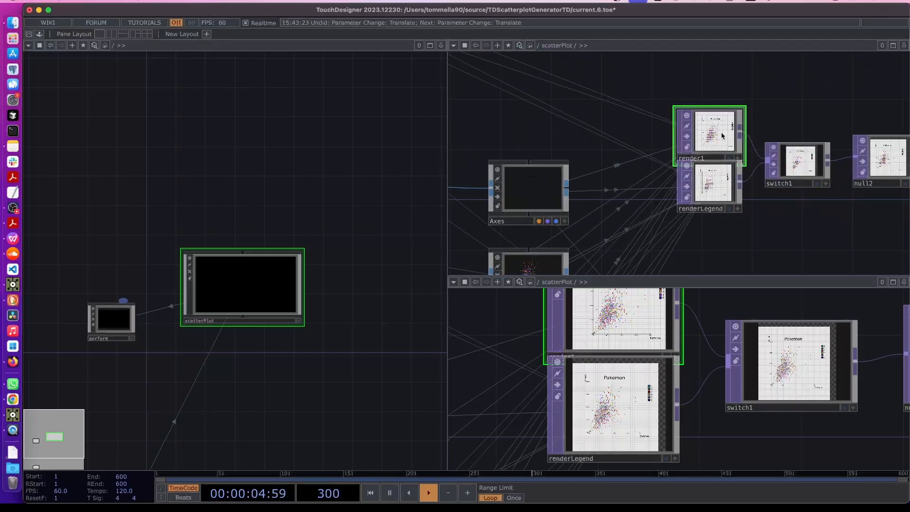
{"action": "key", "text": "p"}
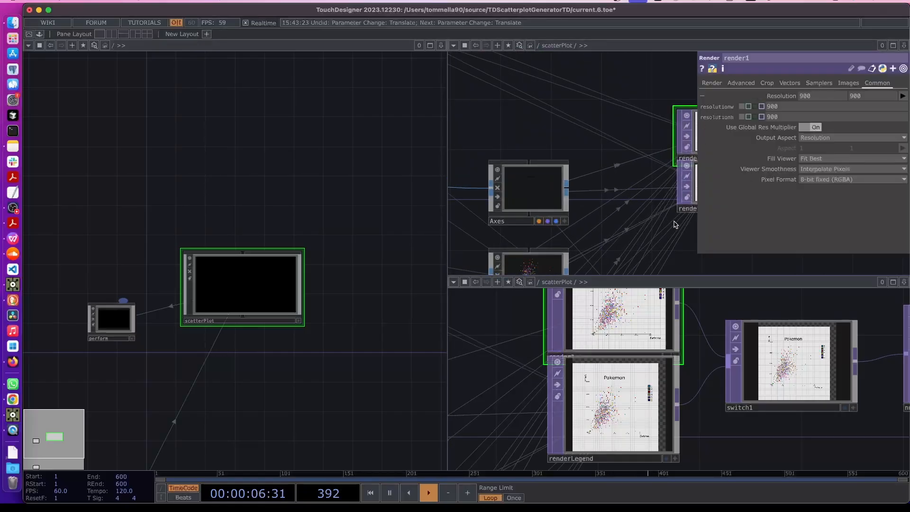
{"action": "left_click", "coordinate": [712, 83]}
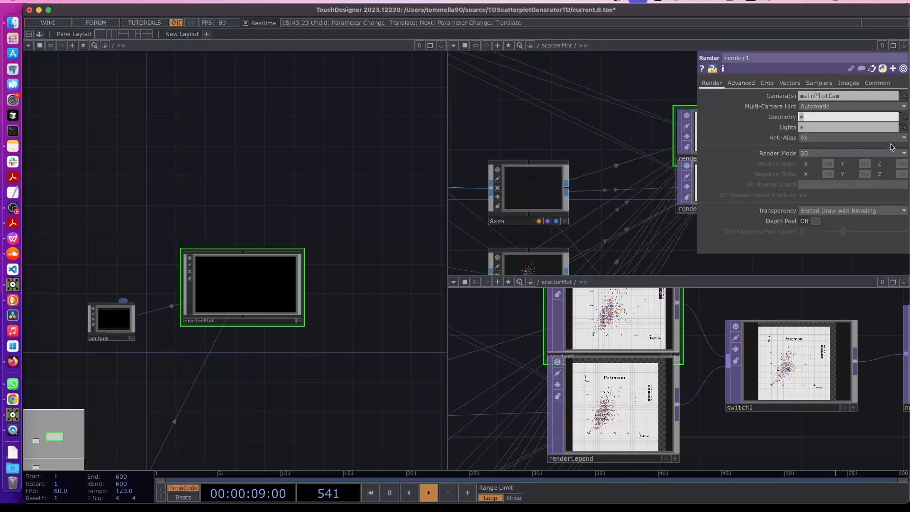
{"action": "left_click", "coordinate": [903, 117]}
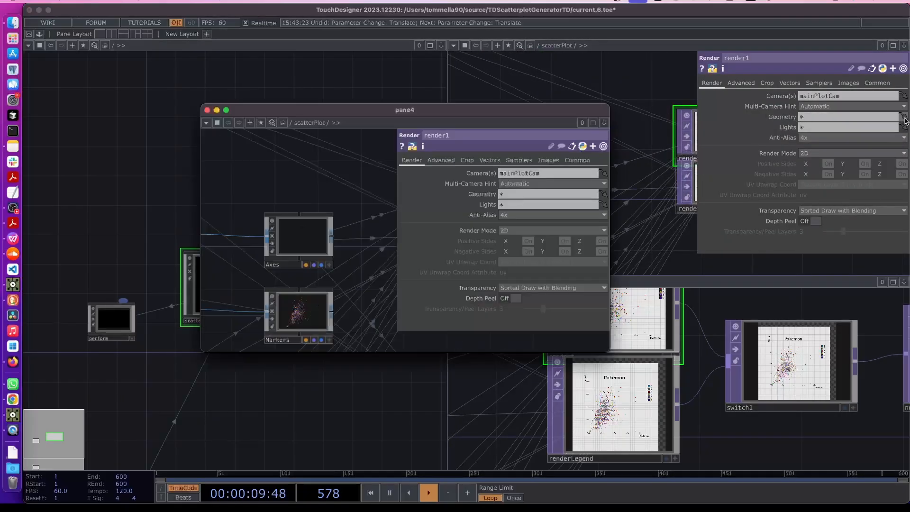
Close the floating network windows and dive into scatterPlot, framing its internal nodes
{"action": "left_click", "coordinate": [207, 110]}
{"action": "left_click", "coordinate": [207, 110]}
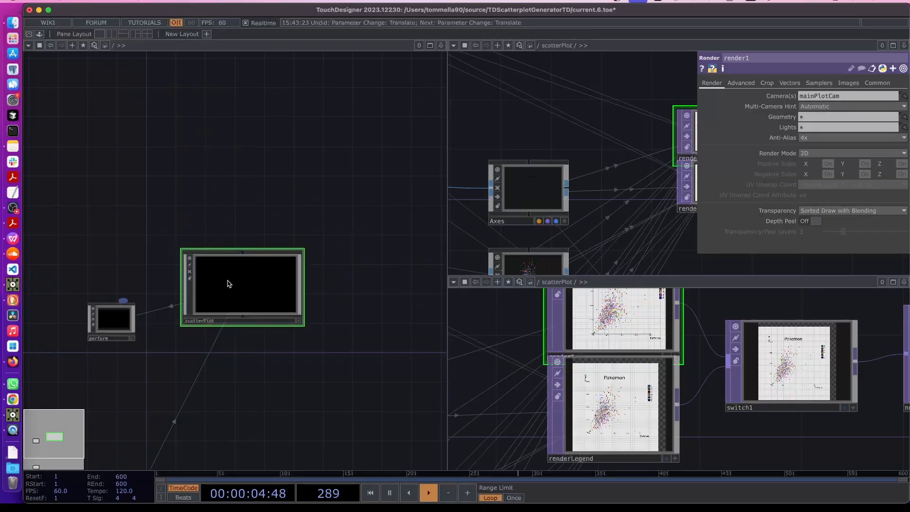
{"action": "key", "text": "i"}
{"action": "scroll", "coordinate": [230, 394], "scroll_direction": "down", "scroll_amount": 8}
{"action": "left_click_drag", "start_coordinate": [266, 305], "coordinate": [396, 72]}
{"action": "scroll", "coordinate": [340, 229], "scroll_direction": "up", "scroll_amount": 8}
{"action": "left_click_drag", "start_coordinate": [317, 241], "coordinate": [258, 332]}
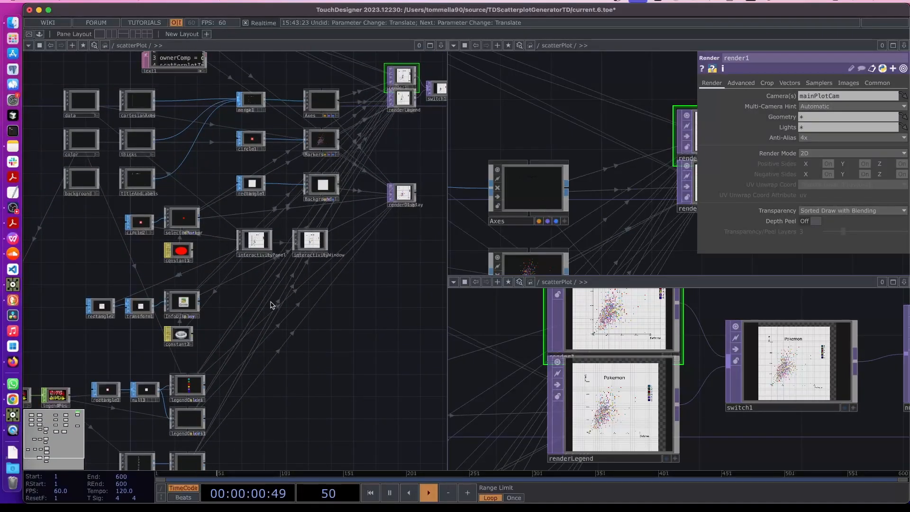
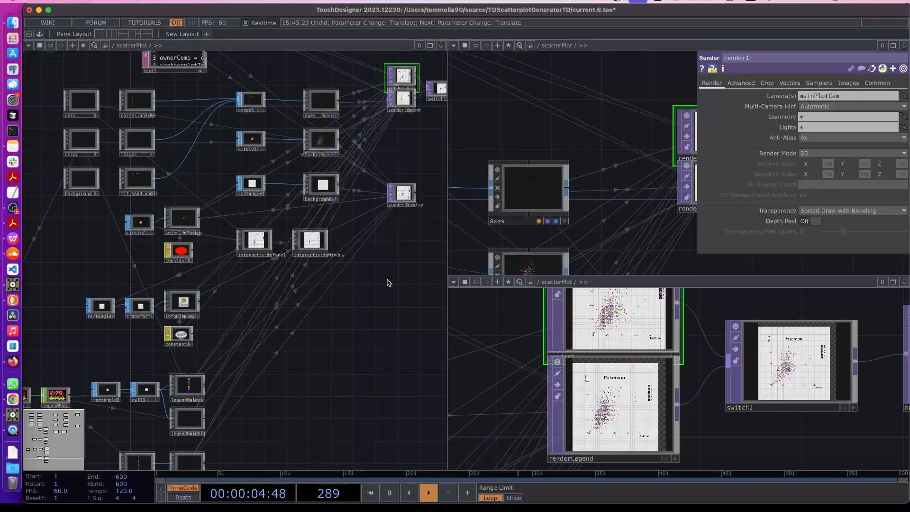
Drop the Axes and Markers COMPs onto render1's Geometry, then append Background to read 'Axes Markers Background'
{"action": "scroll", "coordinate": [320, 101], "scroll_direction": "up", "scroll_amount": 6}
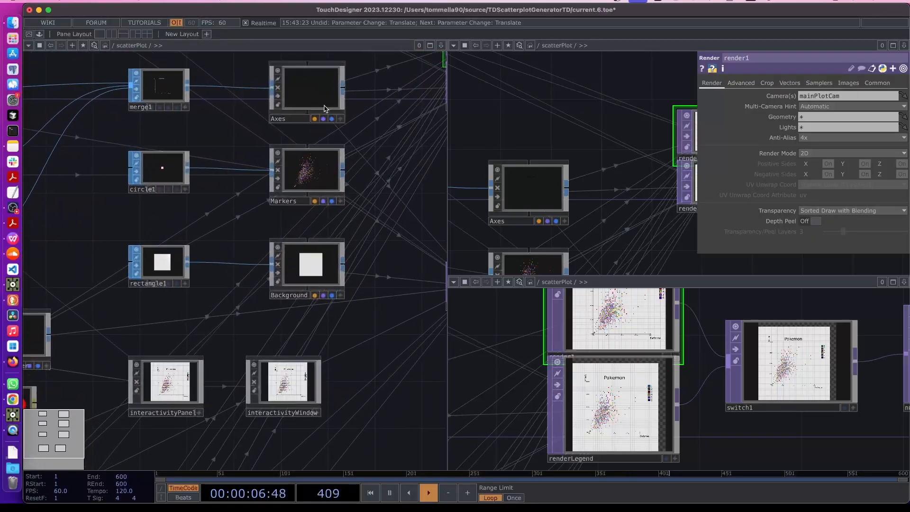
{"action": "left_click_drag", "start_coordinate": [320, 106], "coordinate": [804, 117]}
{"action": "left_click_drag", "start_coordinate": [650, 209], "coordinate": [561, 210]}
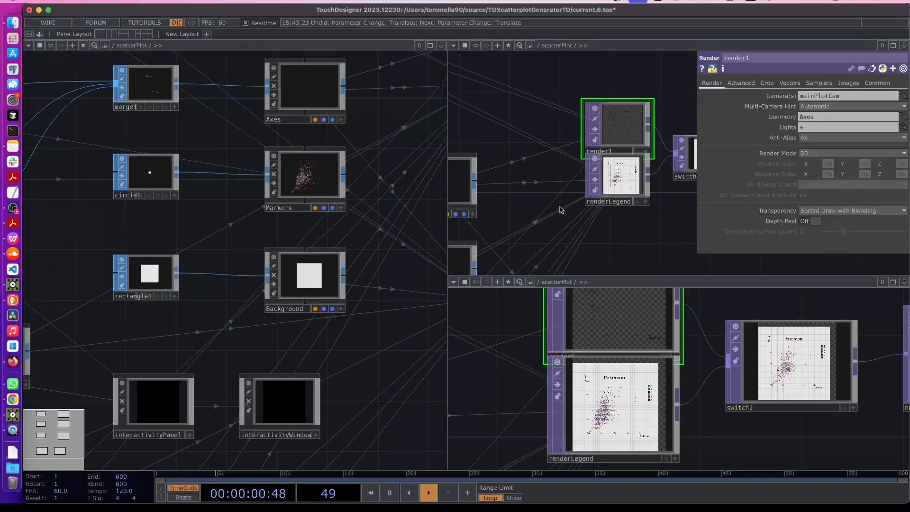
{"action": "left_click_drag", "start_coordinate": [305, 176], "coordinate": [875, 116]}
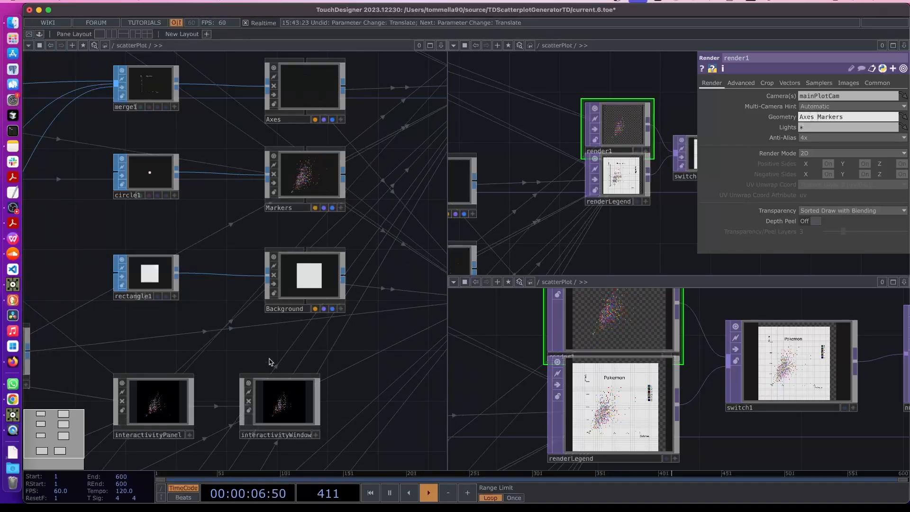
{"action": "left_click", "coordinate": [293, 309]}
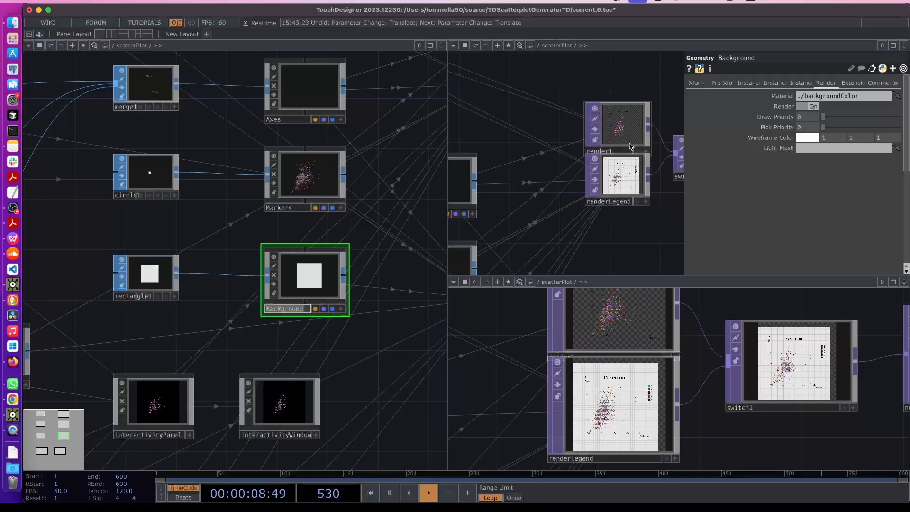
{"action": "left_click", "coordinate": [628, 141]}
{"action": "left_click", "coordinate": [867, 118]}
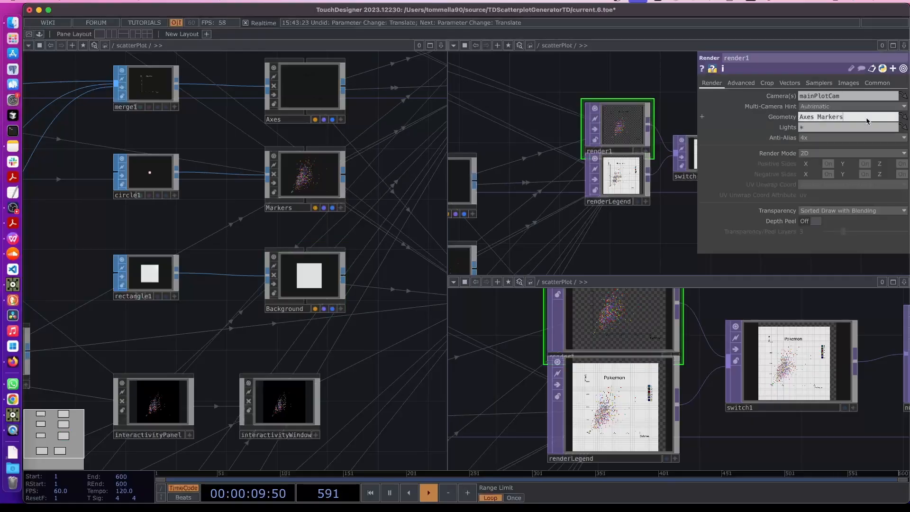
{"action": "left_click", "coordinate": [447, 371]}
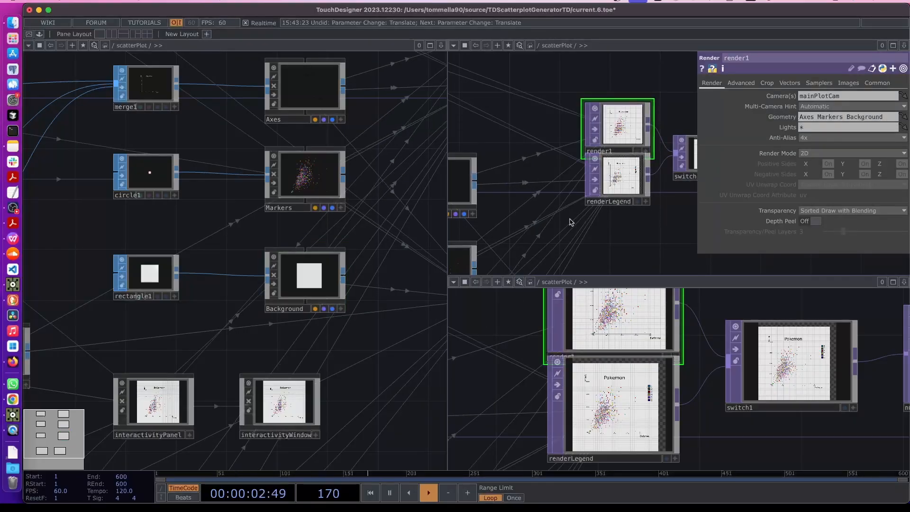
Turn on switch1's display flag so its plot shows behind the network
{"action": "left_click_drag", "start_coordinate": [384, 319], "coordinate": [256, 321]}
{"action": "left_click_drag", "start_coordinate": [380, 187], "coordinate": [248, 199]}
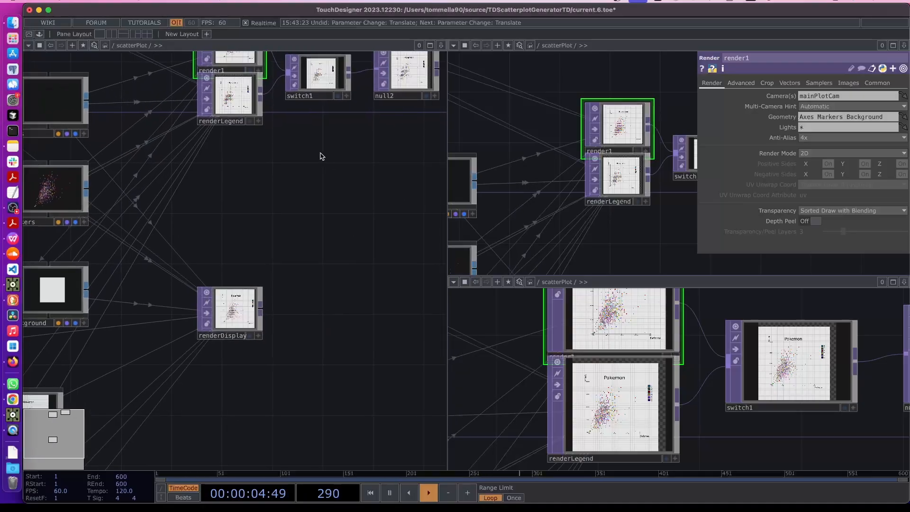
{"action": "left_click_drag", "start_coordinate": [320, 154], "coordinate": [236, 328]}
{"action": "scroll", "coordinate": [150, 243], "scroll_direction": "up", "scroll_amount": 6}
{"action": "left_click", "coordinate": [377, 298]}
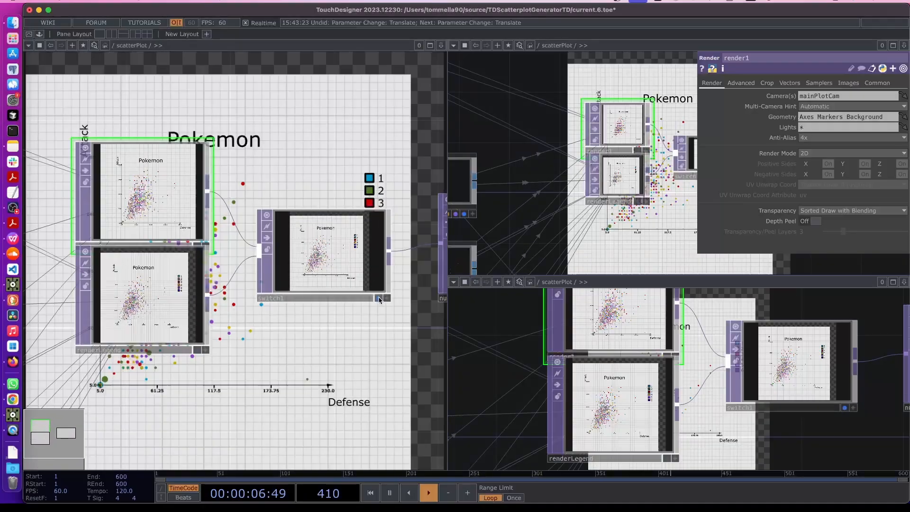
Frame switch1 and null2 at the top and inspect switch1's parameters
{"action": "left_click_drag", "start_coordinate": [365, 378], "coordinate": [217, 227]}
{"action": "scroll", "coordinate": [227, 237], "scroll_direction": "down", "scroll_amount": 4}
{"action": "left_click_drag", "start_coordinate": [365, 339], "coordinate": [210, 219]}
{"action": "left_click", "coordinate": [678, 175]}
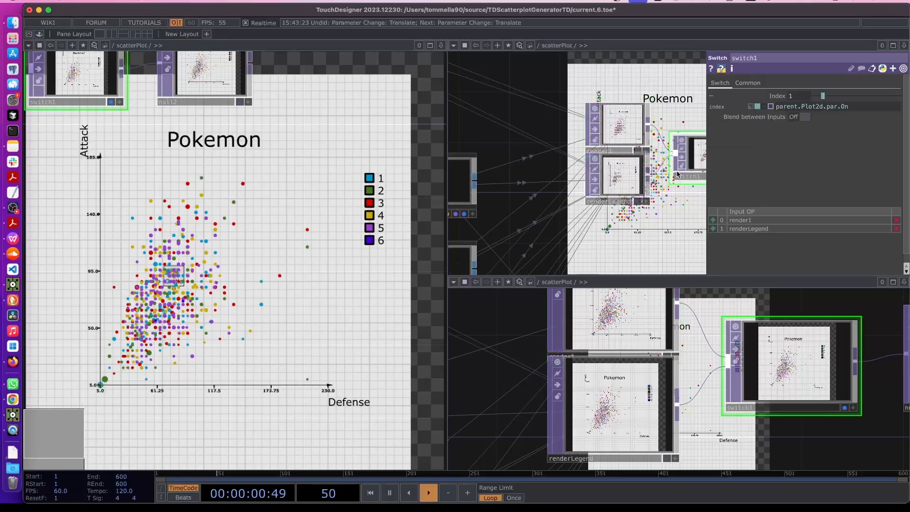
{"action": "key", "text": "p"}
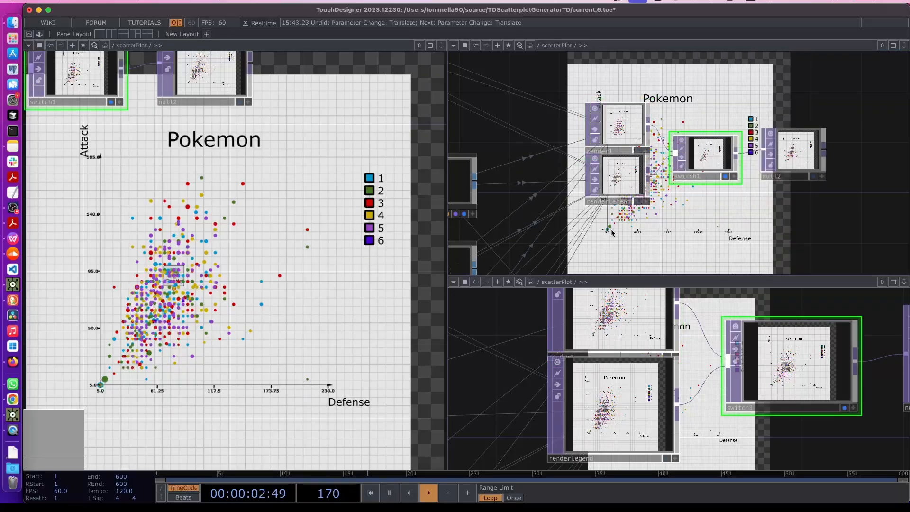
Go up to scatterPlot's Colors page and test the Legend On toggle off and on
{"action": "key", "text": "u"}
{"action": "key", "text": "p"}
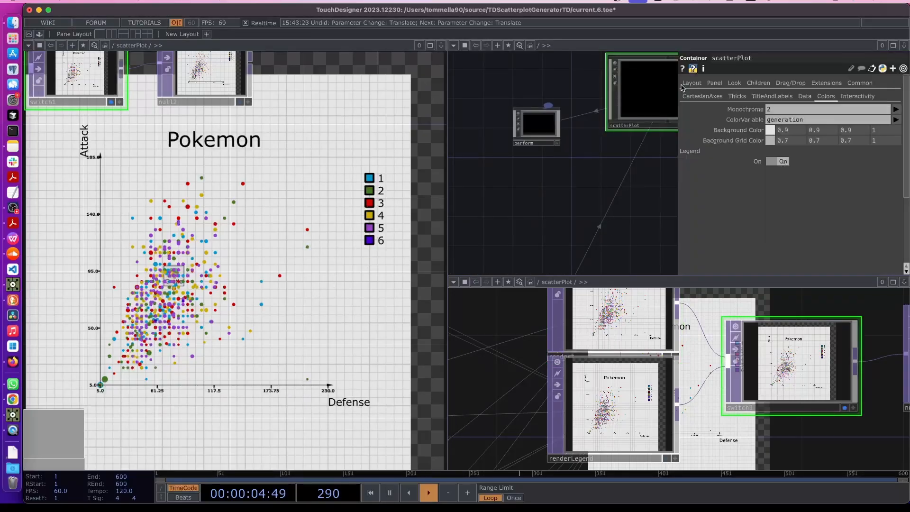
{"action": "left_click", "coordinate": [779, 162]}
{"action": "left_click", "coordinate": [781, 162]}
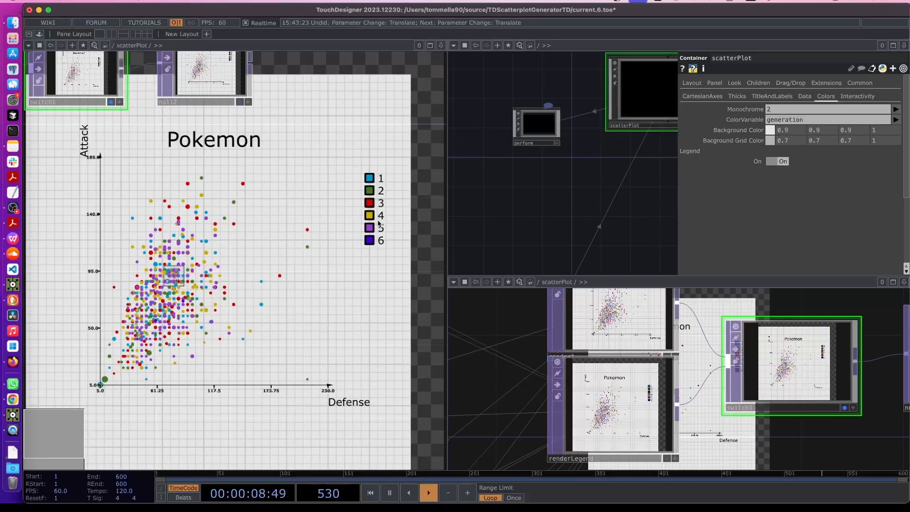
{"action": "left_click", "coordinate": [768, 162]}
{"action": "left_click", "coordinate": [768, 162]}
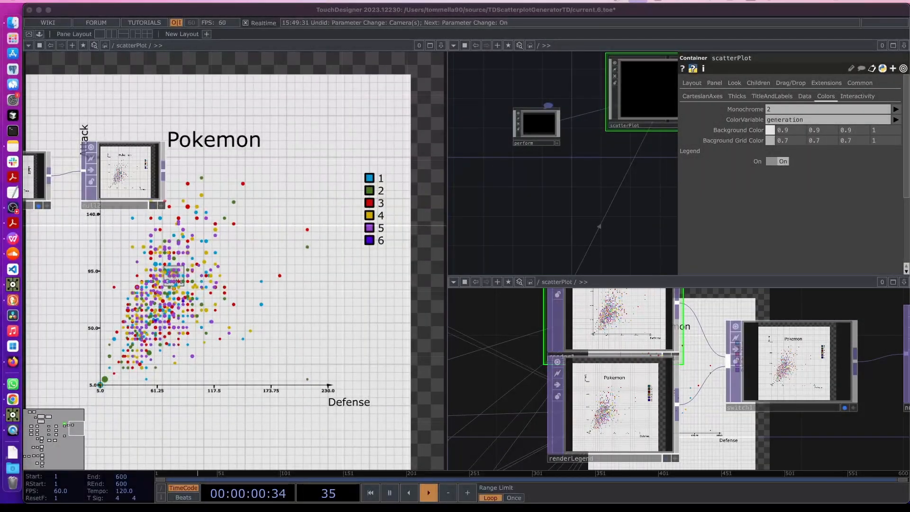
Centre the network on render1 and show its render parameters
{"action": "left_click", "coordinate": [64, 260]}
{"action": "left_click_drag", "start_coordinate": [64, 259], "coordinate": [299, 266]}
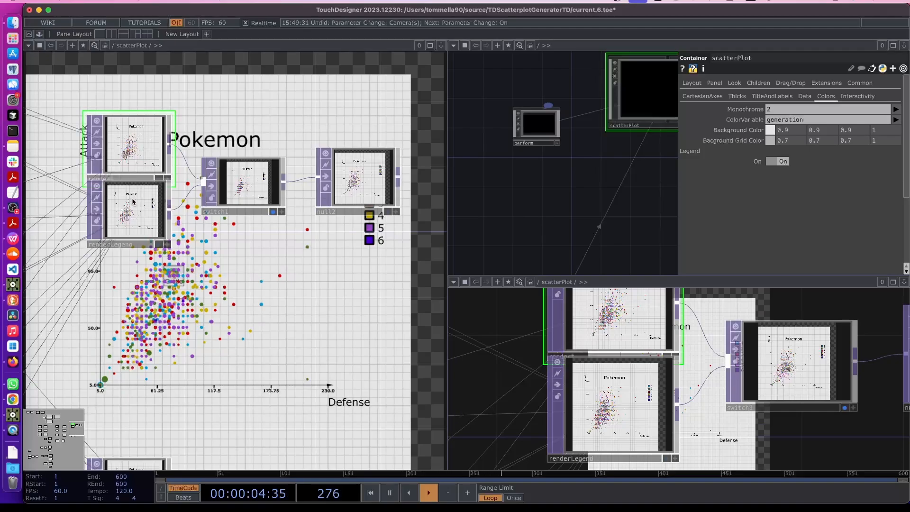
{"action": "left_click_drag", "start_coordinate": [141, 182], "coordinate": [174, 216]}
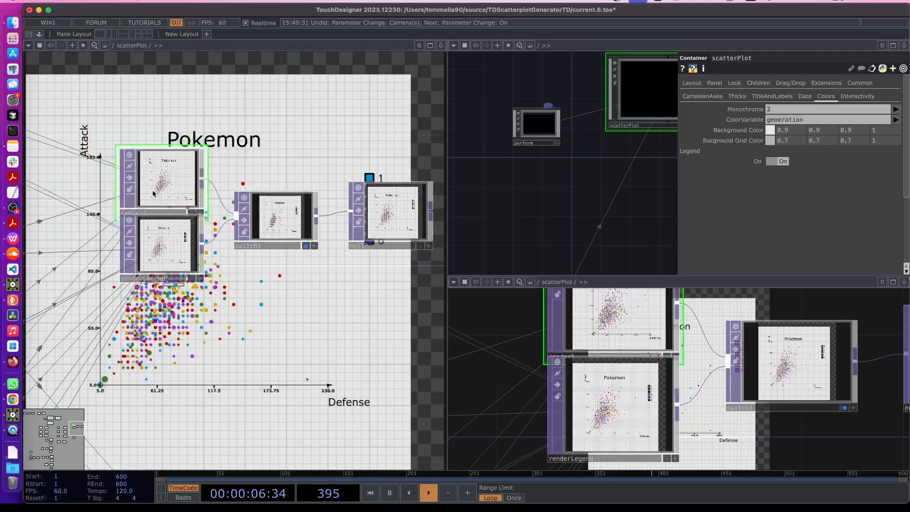
{"action": "key", "text": "p"}
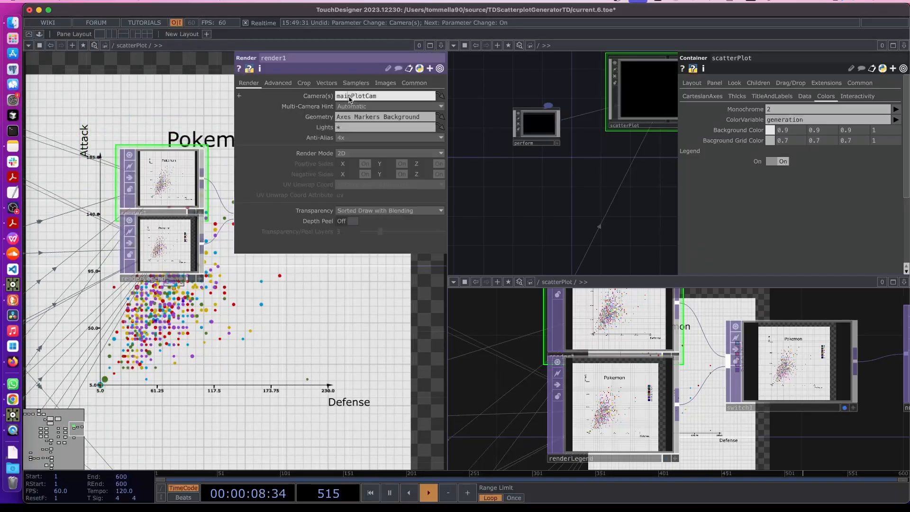
Compare renderLegend's and render1's render settings
{"action": "left_click", "coordinate": [161, 242]}
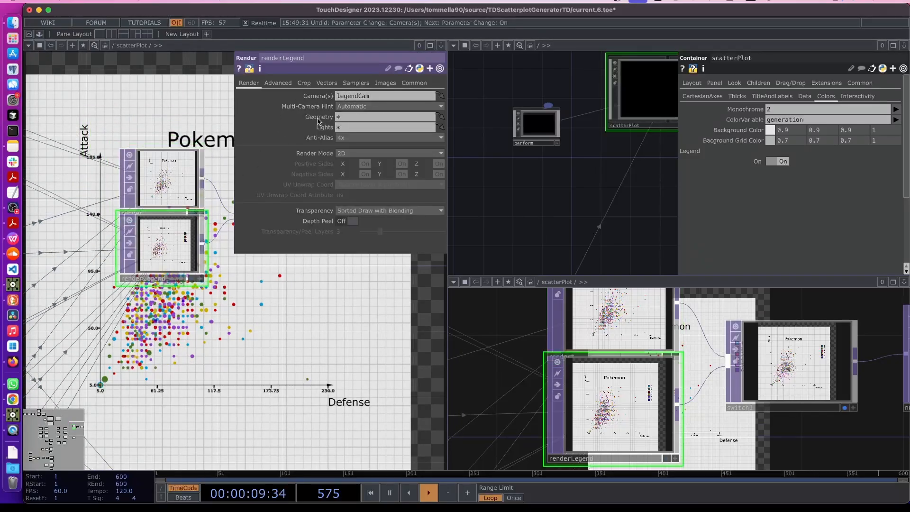
{"action": "left_click", "coordinate": [160, 184]}
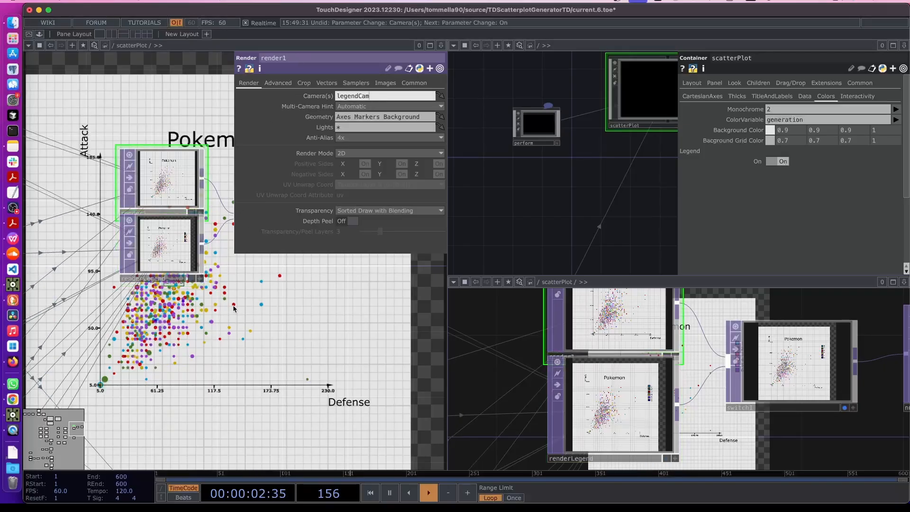
{"action": "key", "text": "p"}
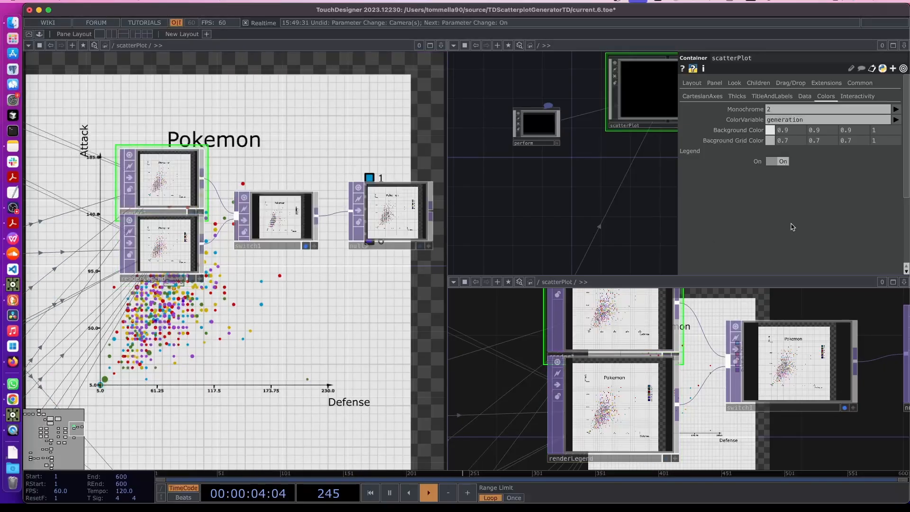
Toggle scatterPlot's Legend off and on several times to compare the plot outputs
{"action": "left_click", "coordinate": [781, 163]}
{"action": "left_click", "coordinate": [781, 163]}
{"action": "left_click_drag", "start_coordinate": [287, 345], "coordinate": [275, 436]}
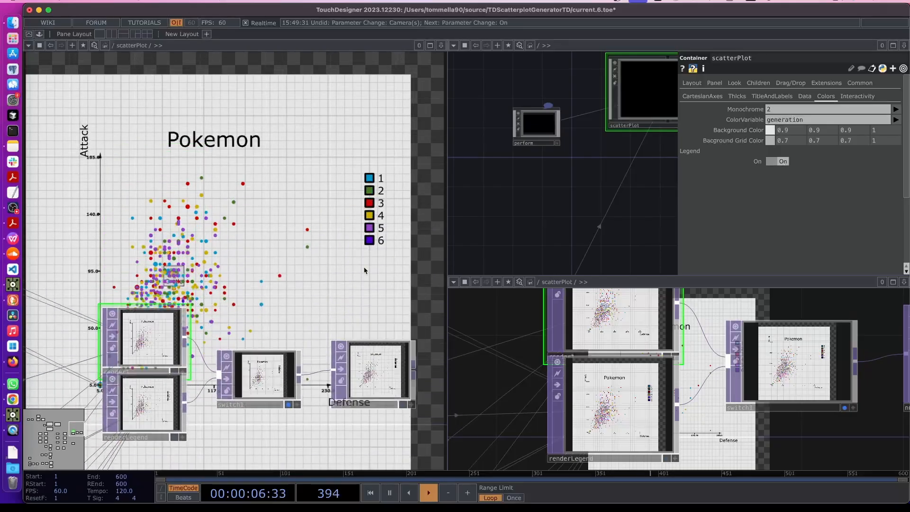
{"action": "left_click", "coordinate": [781, 162]}
{"action": "left_click", "coordinate": [781, 162]}
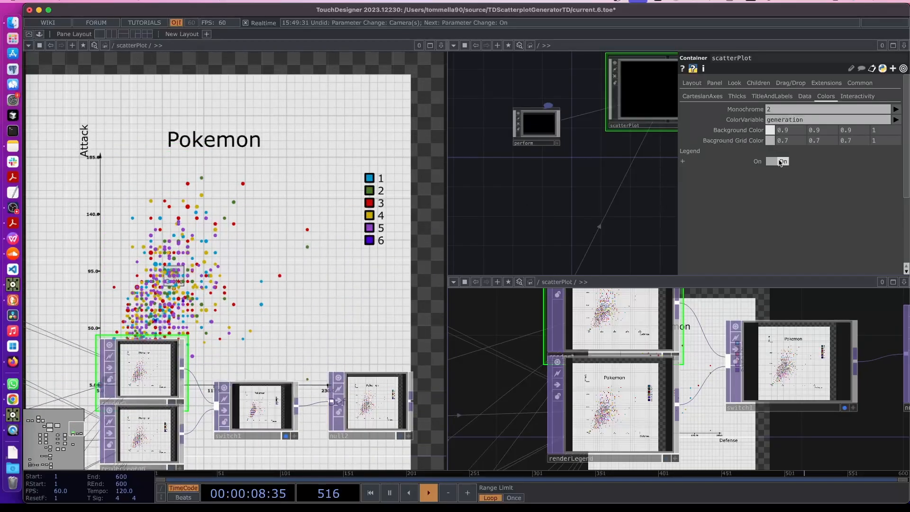
{"action": "left_click", "coordinate": [781, 162]}
{"action": "left_click", "coordinate": [781, 162]}
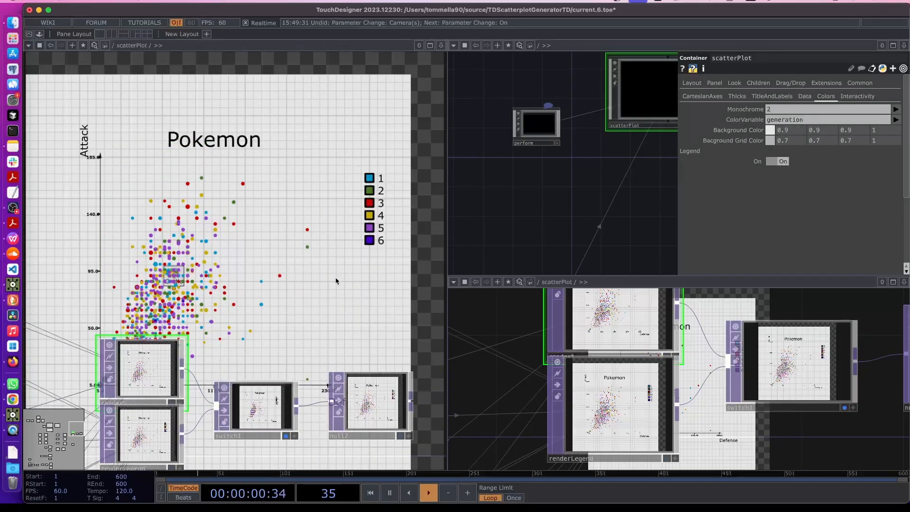
{"action": "scroll", "coordinate": [336, 279], "scroll_direction": "down", "scroll_amount": 5}
{"action": "scroll", "coordinate": [235, 439], "scroll_direction": "up", "scroll_amount": 5}
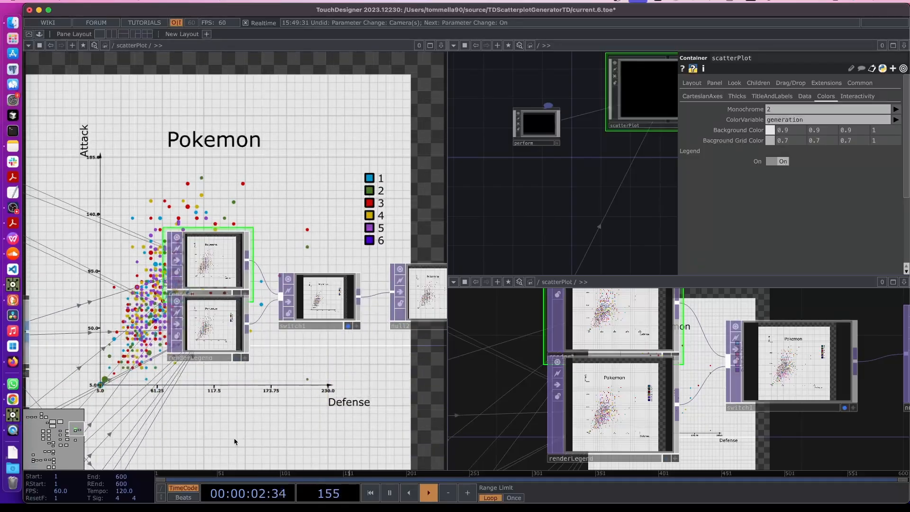
Open renderLegend's render parameters and frame renderLegend and switch1
{"action": "left_click", "coordinate": [216, 348]}
{"action": "key", "text": "p"}
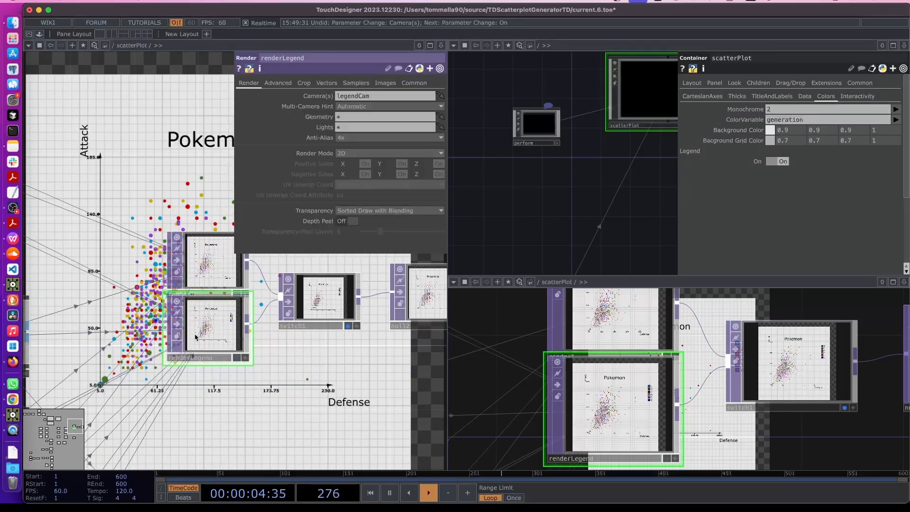
{"action": "scroll", "coordinate": [215, 252], "scroll_direction": "up", "scroll_amount": 5}
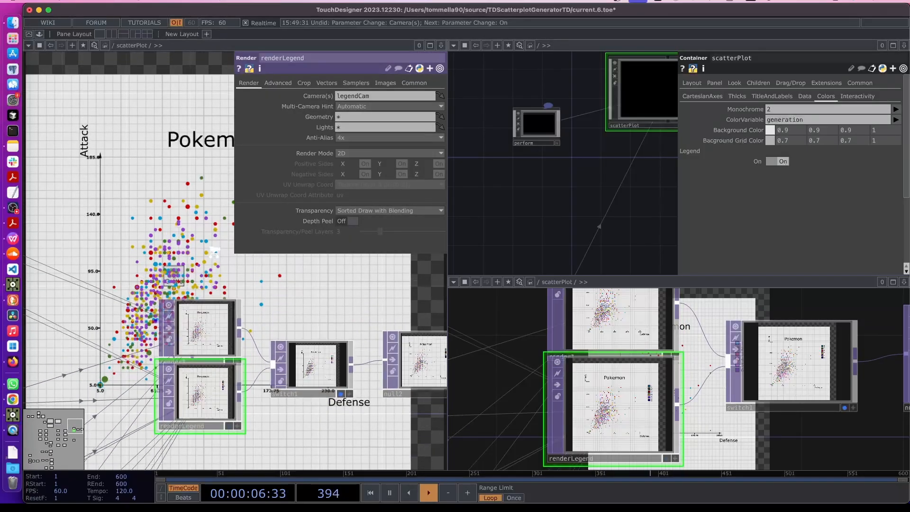
{"action": "scroll", "coordinate": [215, 252], "scroll_direction": "up", "scroll_amount": 3}
{"action": "left_click_drag", "start_coordinate": [177, 249], "coordinate": [176, 279]}
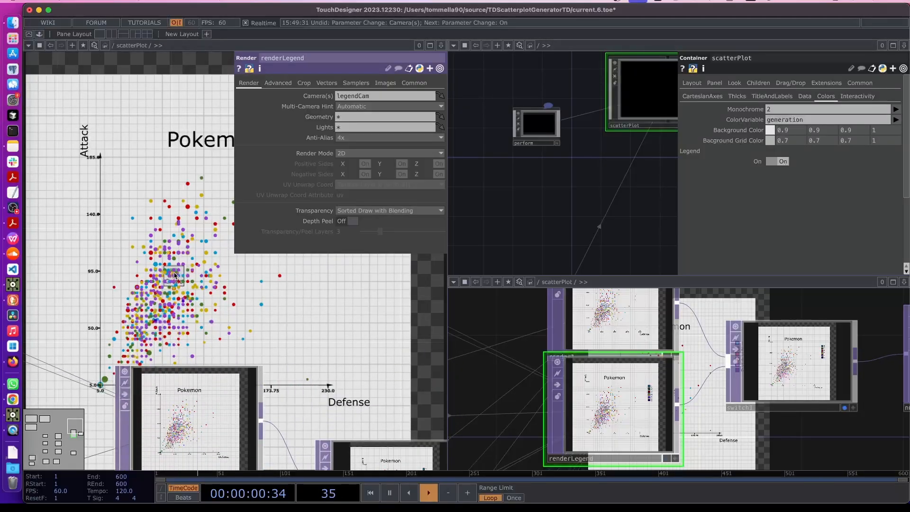
{"action": "left_click_drag", "start_coordinate": [202, 307], "coordinate": [202, 223]}
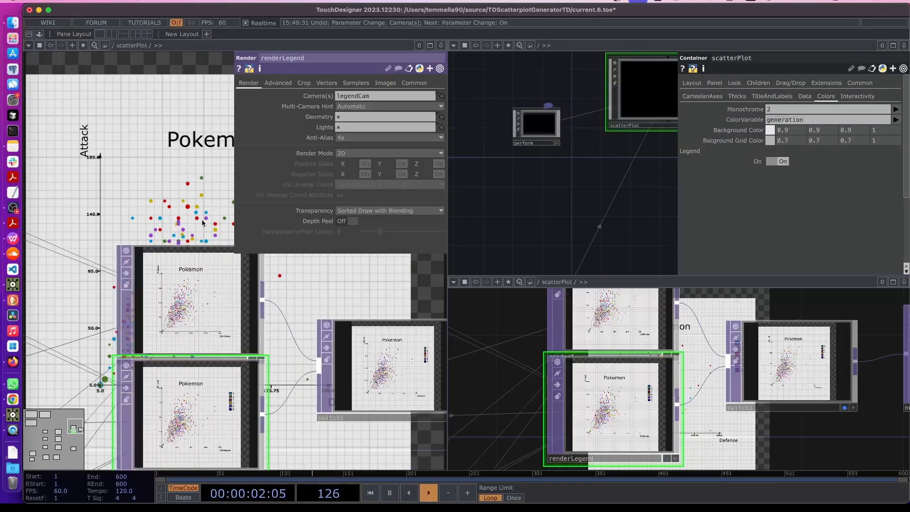
Move render1 about 60 px higher, then select renderLegend
{"action": "left_click", "coordinate": [200, 284]}
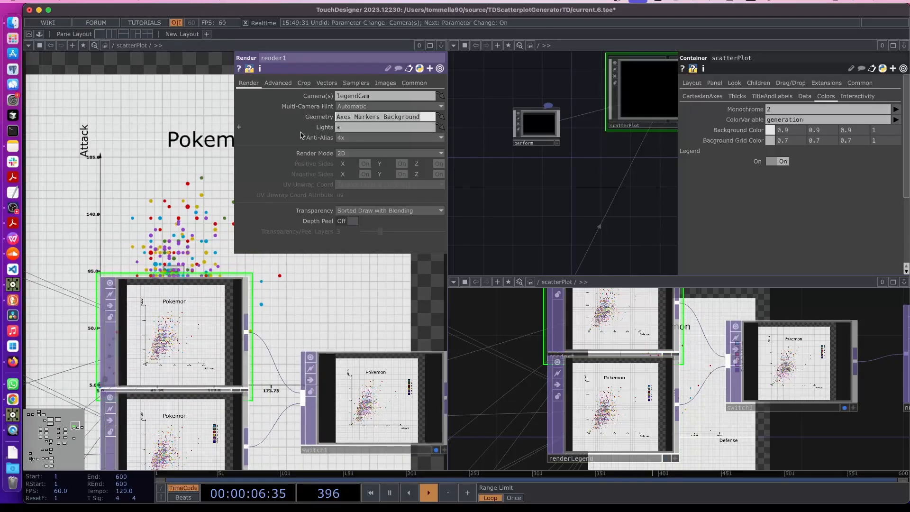
{"action": "left_click_drag", "start_coordinate": [152, 370], "coordinate": [149, 342]}
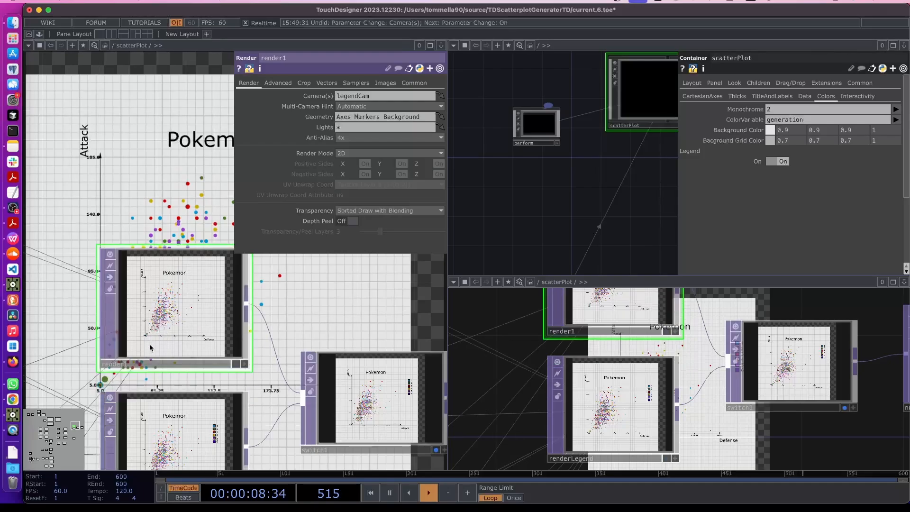
{"action": "left_click", "coordinate": [166, 415]}
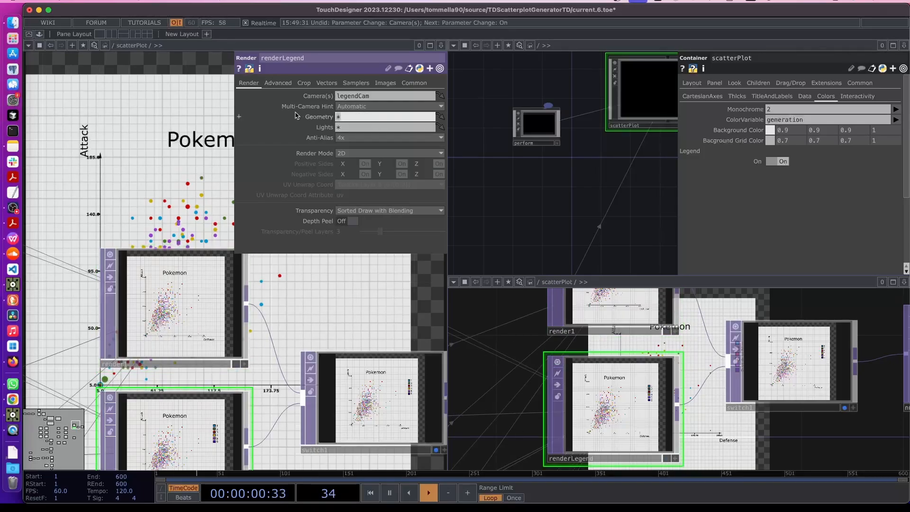
{"action": "scroll", "coordinate": [300, 283], "scroll_direction": "down", "scroll_amount": 10}
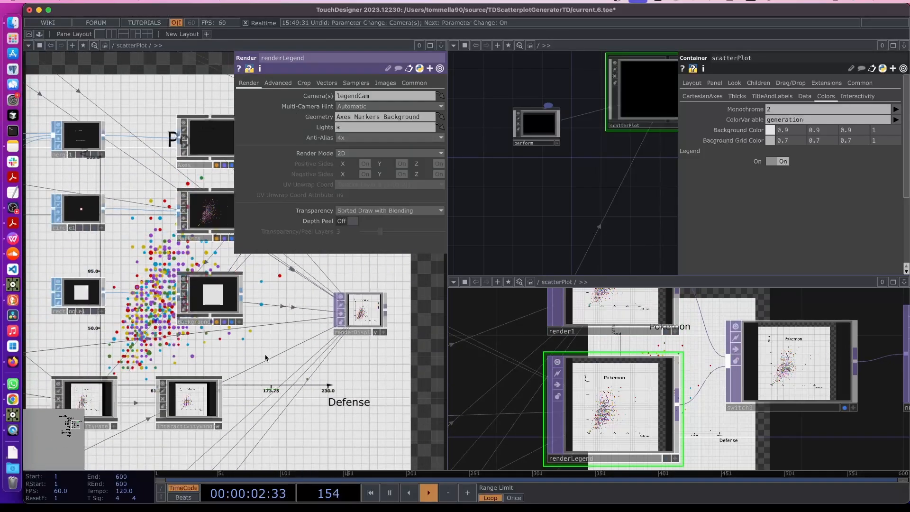
Add legendColors to renderLegend's Geometry list
{"action": "scroll", "coordinate": [259, 384], "scroll_direction": "down", "scroll_amount": 10}
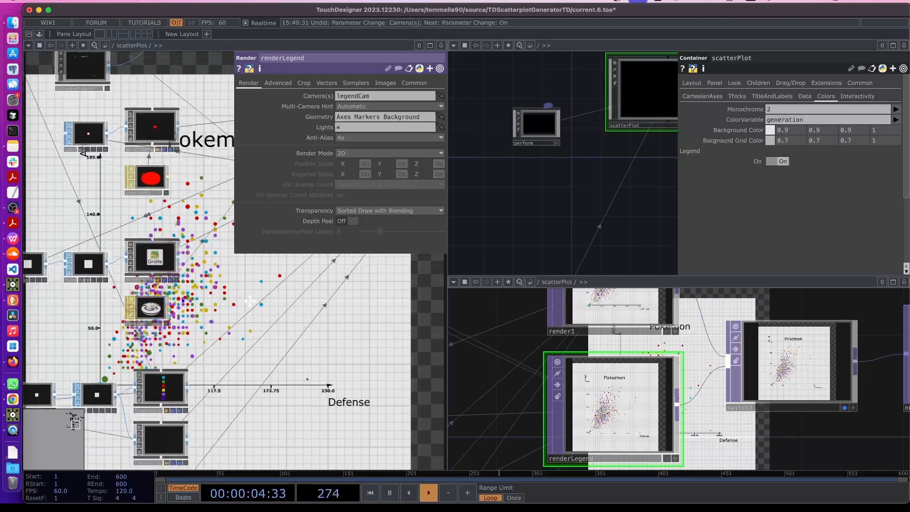
{"action": "scroll", "coordinate": [207, 353], "scroll_direction": "up", "scroll_amount": 5}
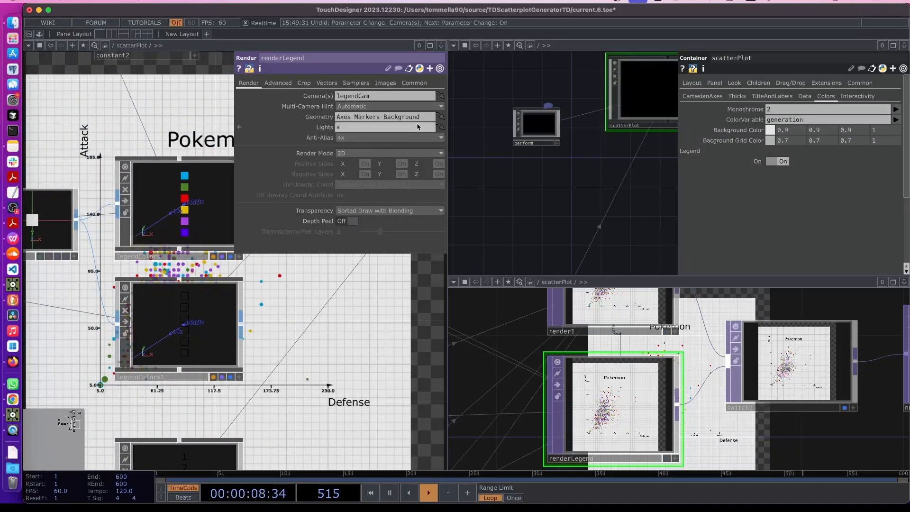
{"action": "type", "text": "endColors"}
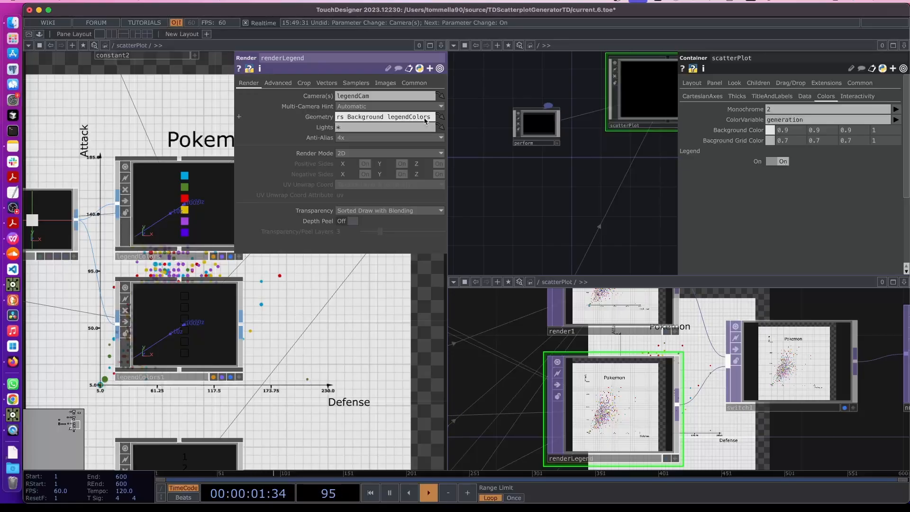
{"action": "key", "text": "Return"}
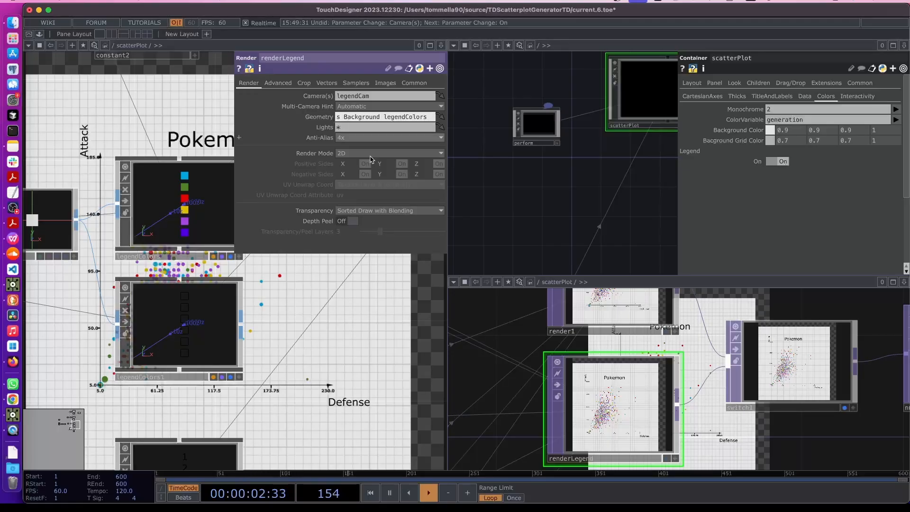
Inspect the legendColors1, legendBorders and geo1 legend geometry nodes
{"action": "left_click", "coordinate": [177, 378]}
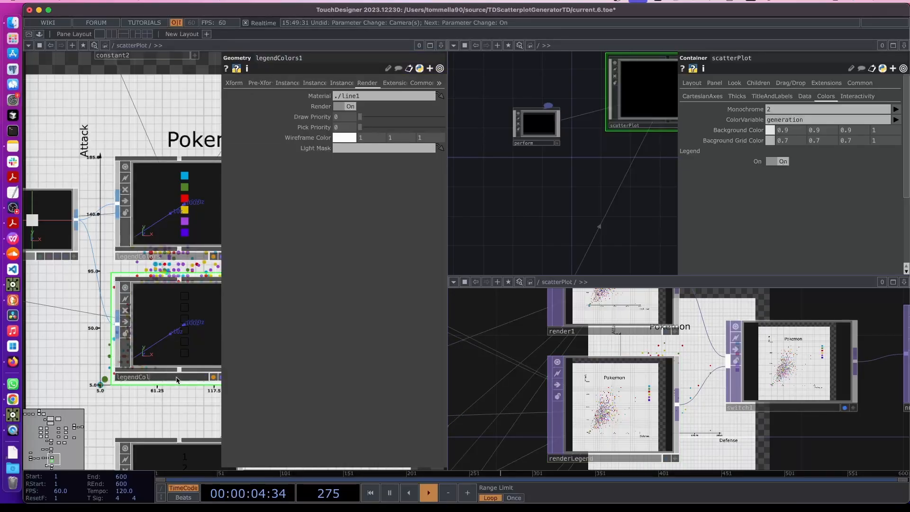
{"action": "left_click", "coordinate": [177, 379]}
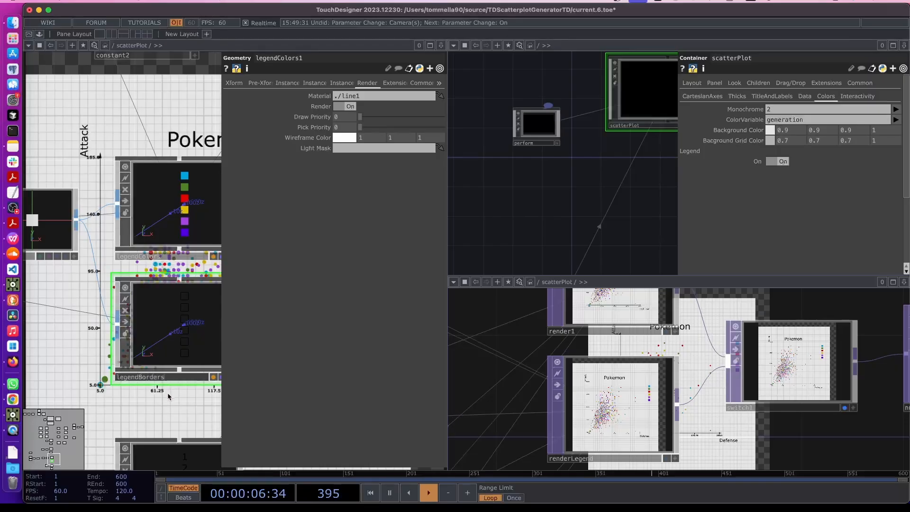
{"action": "scroll", "coordinate": [165, 302], "scroll_direction": "down", "scroll_amount": 5}
{"action": "left_click", "coordinate": [147, 444]}
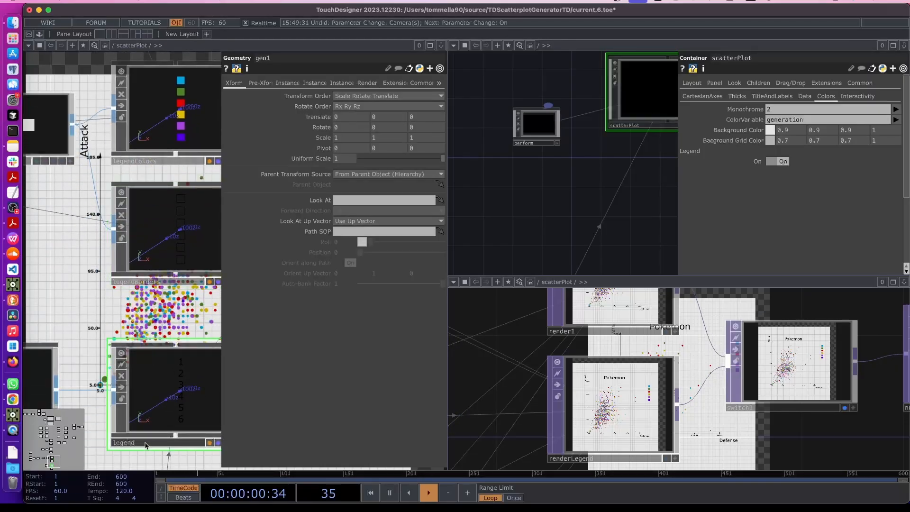
{"action": "scroll", "coordinate": [180, 285], "scroll_direction": "down", "scroll_amount": 5}
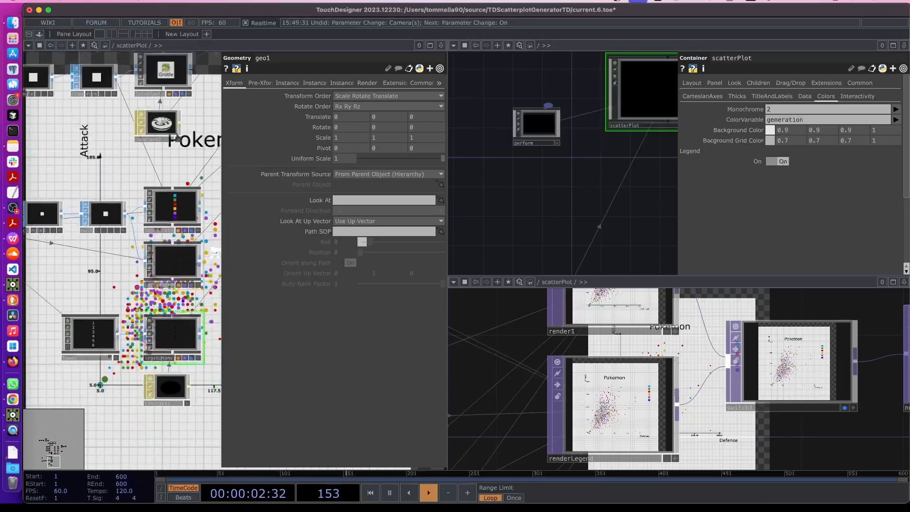
{"action": "key", "text": "p"}
Reopen renderLegend's parameters and re-enter legendColors in its Geometry list
{"action": "left_click_drag", "start_coordinate": [290, 161], "coordinate": [166, 437]}
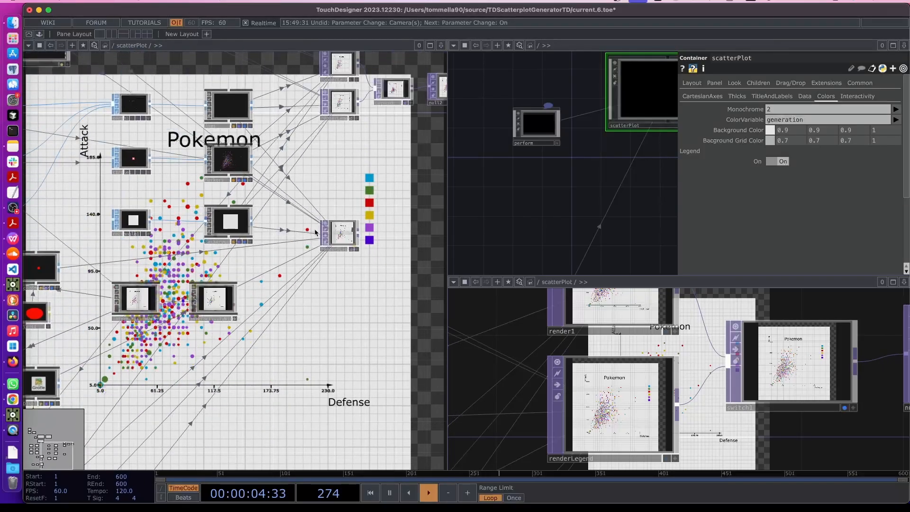
{"action": "left_click_drag", "start_coordinate": [395, 143], "coordinate": [268, 266]}
{"action": "scroll", "coordinate": [268, 266], "scroll_direction": "up", "scroll_amount": 3}
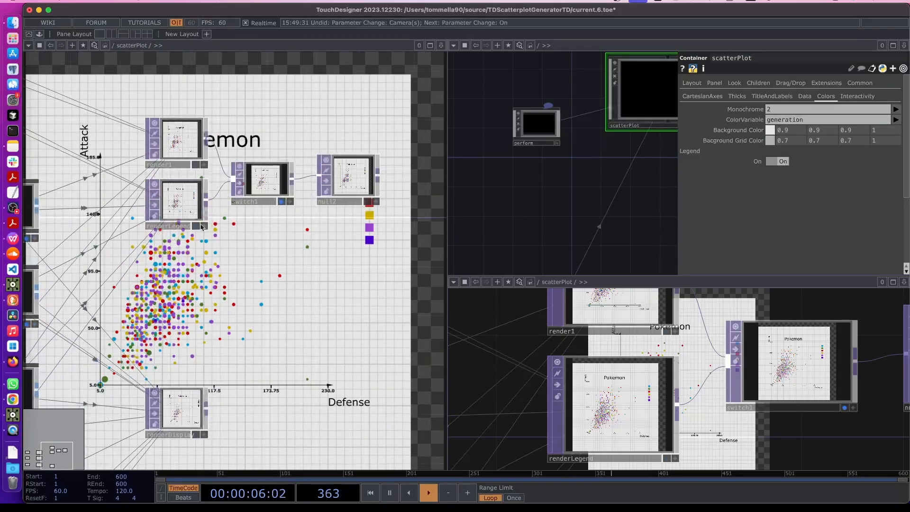
{"action": "left_click", "coordinate": [181, 203]}
{"action": "key", "text": "p"}
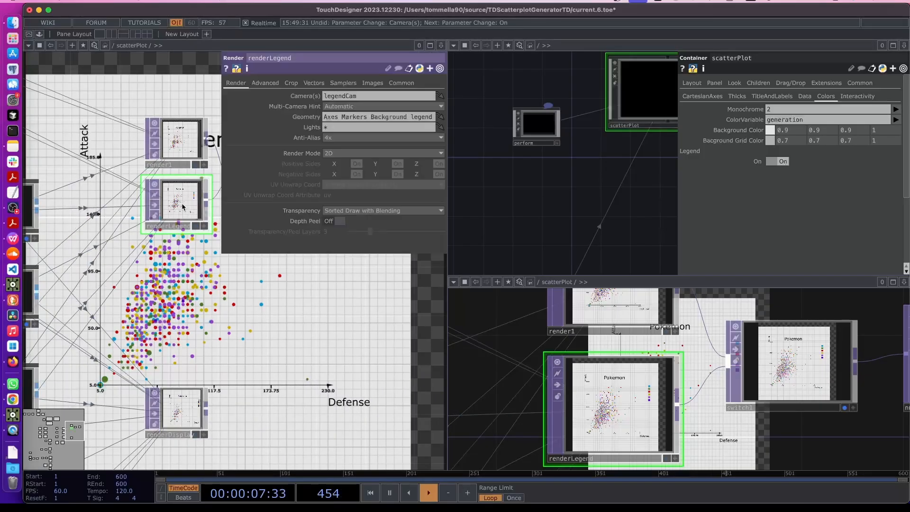
{"action": "left_click", "coordinate": [434, 117]}
{"action": "type", "text": "Colors"}
{"action": "key", "text": "Return"}
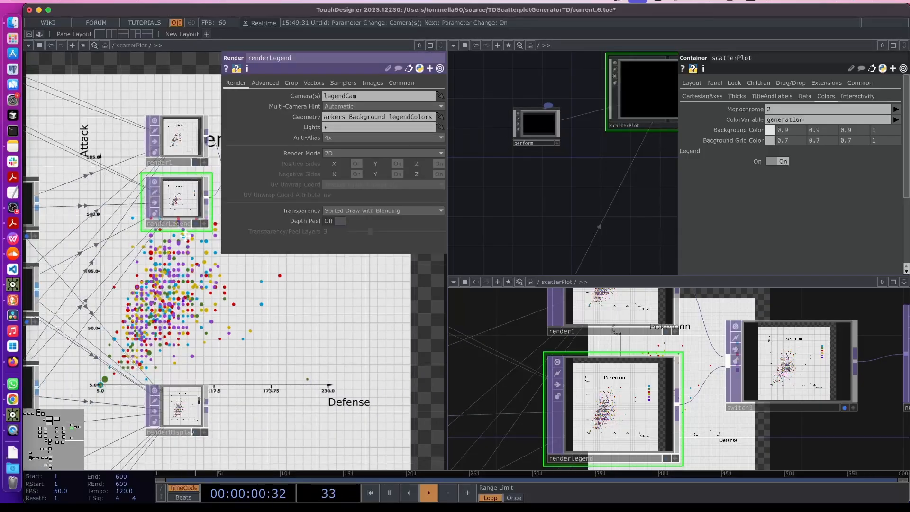
Append legendBorders and legendNames to renderLegend's Geometry
{"action": "left_click_drag", "start_coordinate": [185, 235], "coordinate": [261, 102]}
{"action": "left_click_drag", "start_coordinate": [174, 384], "coordinate": [347, 192]}
{"action": "left_click_drag", "start_coordinate": [173, 422], "coordinate": [350, 196]}
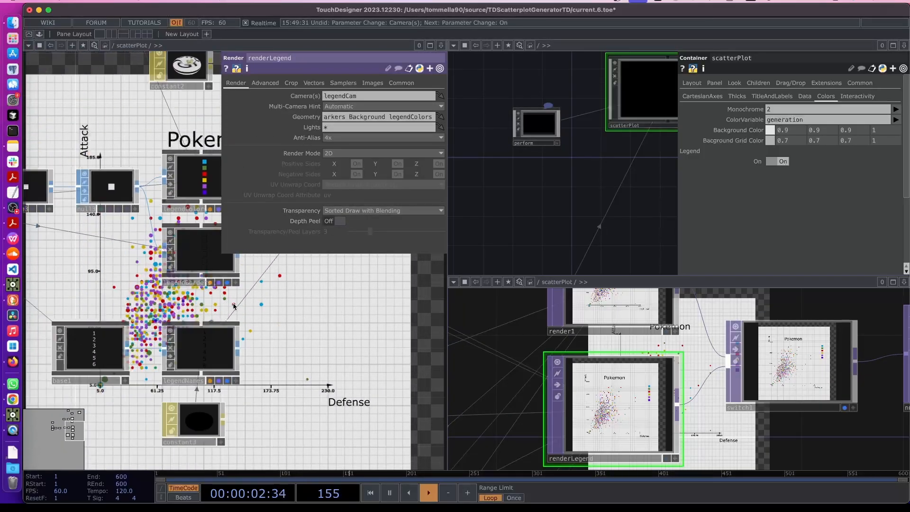
{"action": "scroll", "coordinate": [234, 306], "scroll_direction": "up", "scroll_amount": 2}
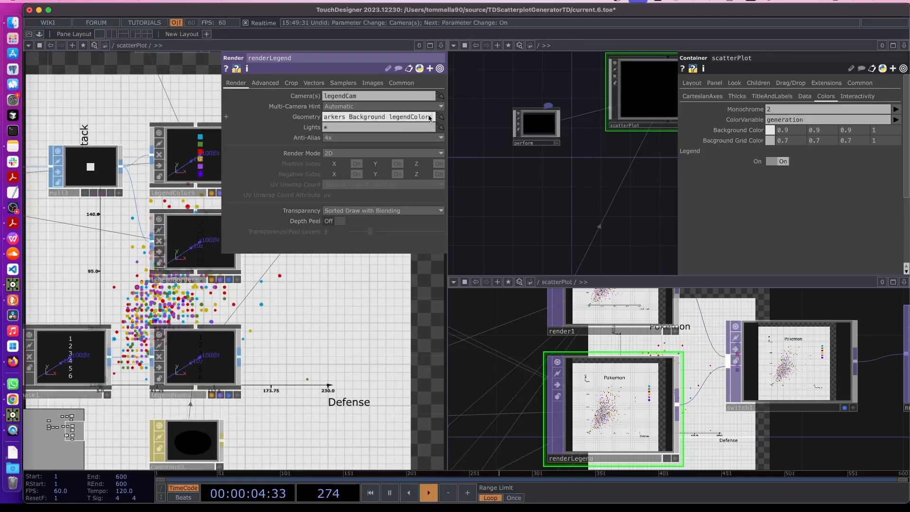
{"action": "type", "text": "legendB"}
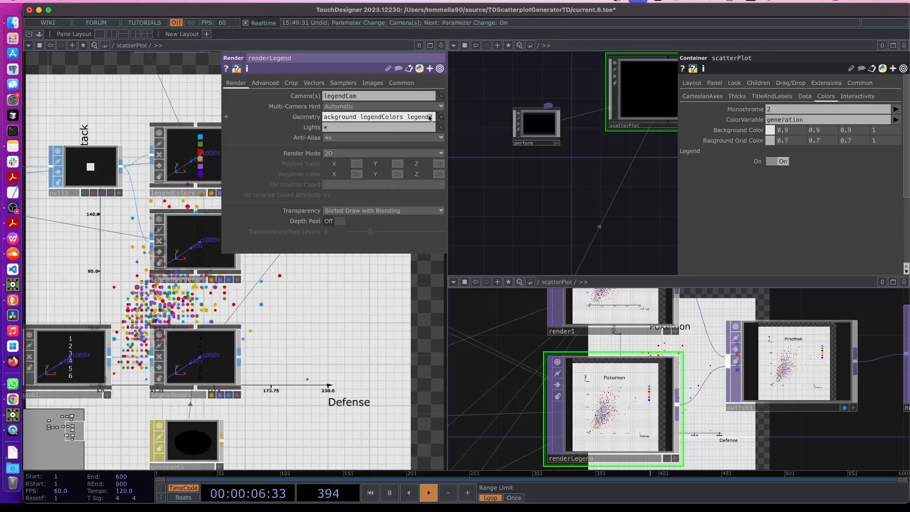
{"action": "type", "text": "orders"}
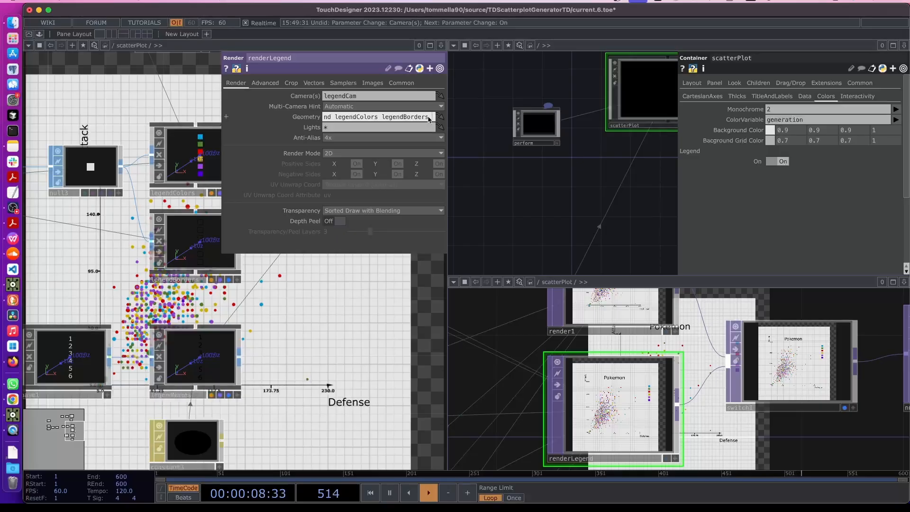
{"action": "type", "text": " leg"}
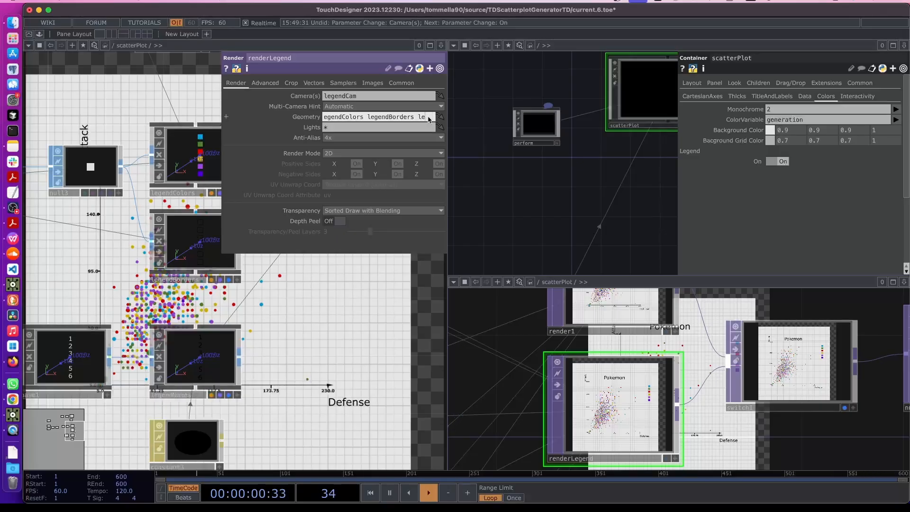
{"action": "type", "text": "end"}
{"action": "type", "text": "Names"}
{"action": "key", "text": "Return"}
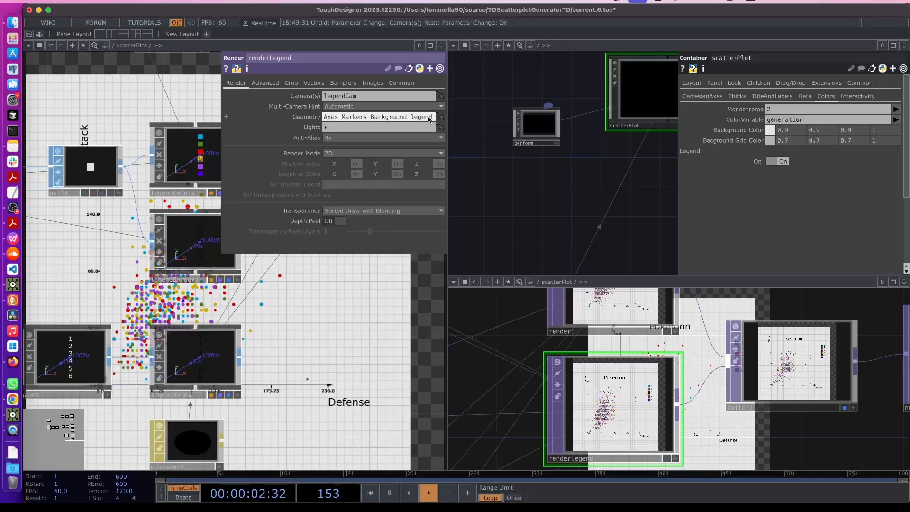
{"action": "key", "text": "p"}
{"action": "scroll", "coordinate": [359, 284], "scroll_direction": "down", "scroll_amount": 10}
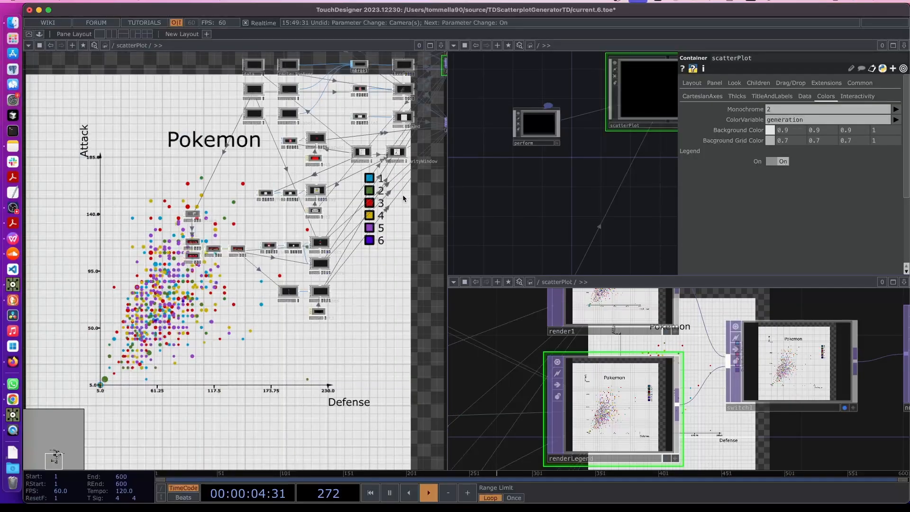
View the full plot and toggle Legend On, leaving it Off
{"action": "double_click", "coordinate": [402, 195]}
{"action": "left_click_drag", "start_coordinate": [247, 388], "coordinate": [46, 409]}
{"action": "left_click_drag", "start_coordinate": [268, 331], "coordinate": [153, 338]}
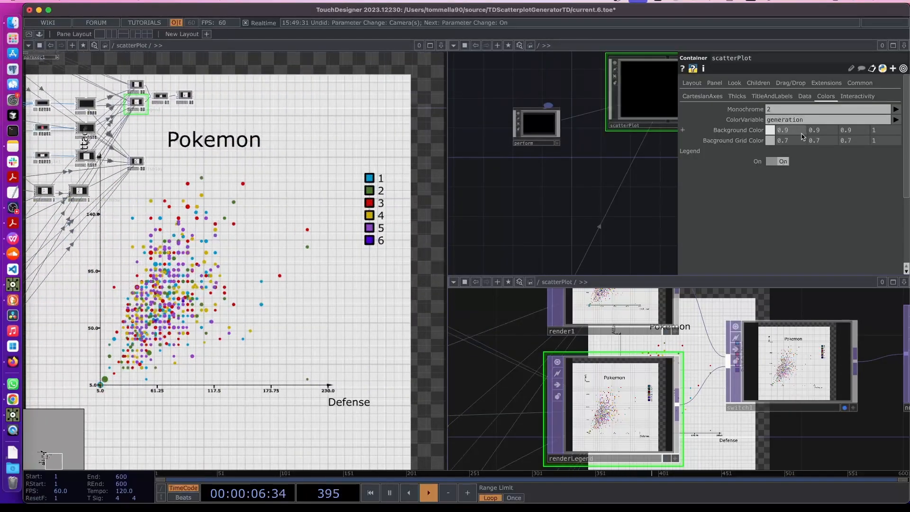
{"action": "left_click", "coordinate": [780, 164]}
{"action": "left_click", "coordinate": [780, 164]}
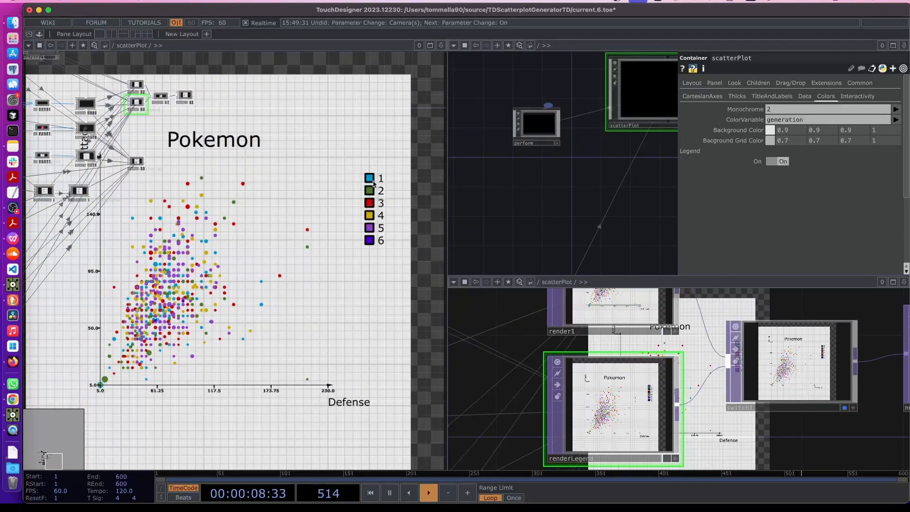
{"action": "left_click", "coordinate": [780, 162]}
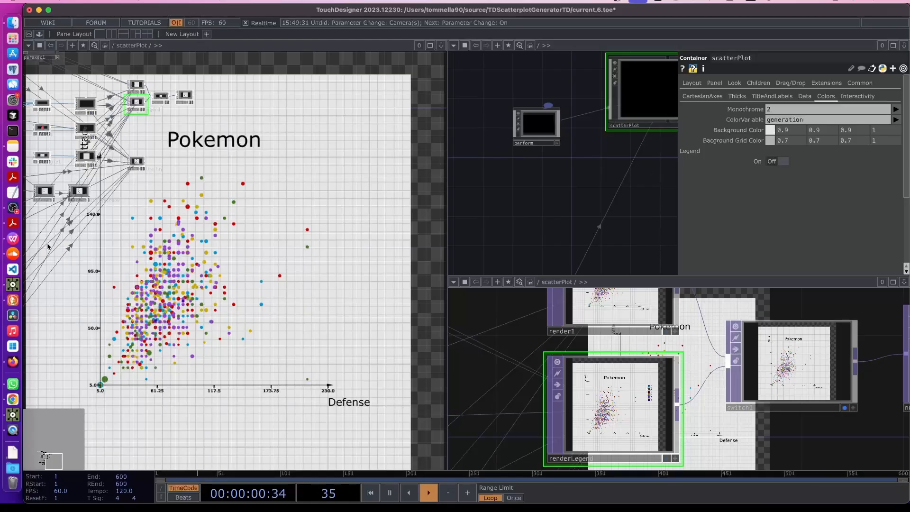
Pan across the network to centre the rectangle1 and Background nodes
{"action": "scroll", "coordinate": [207, 341], "scroll_direction": "up", "scroll_amount": 10}
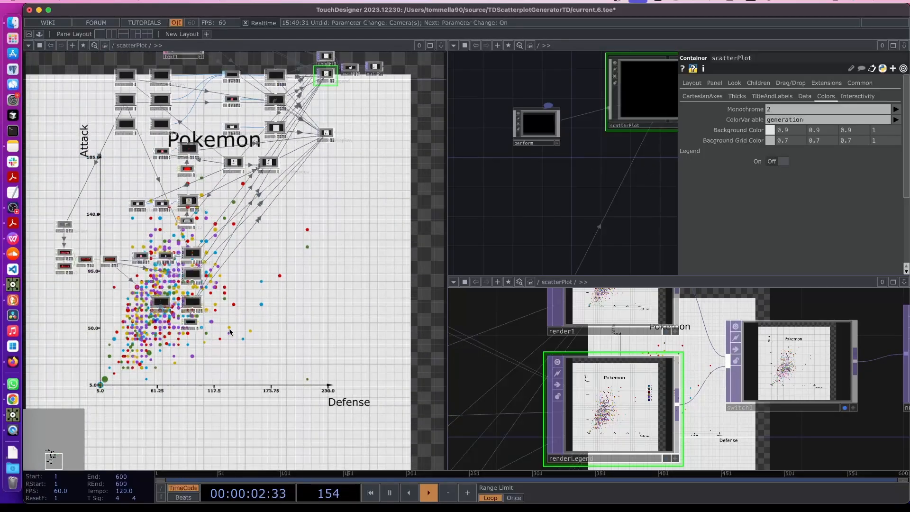
{"action": "left_click_drag", "start_coordinate": [207, 341], "coordinate": [138, 412]}
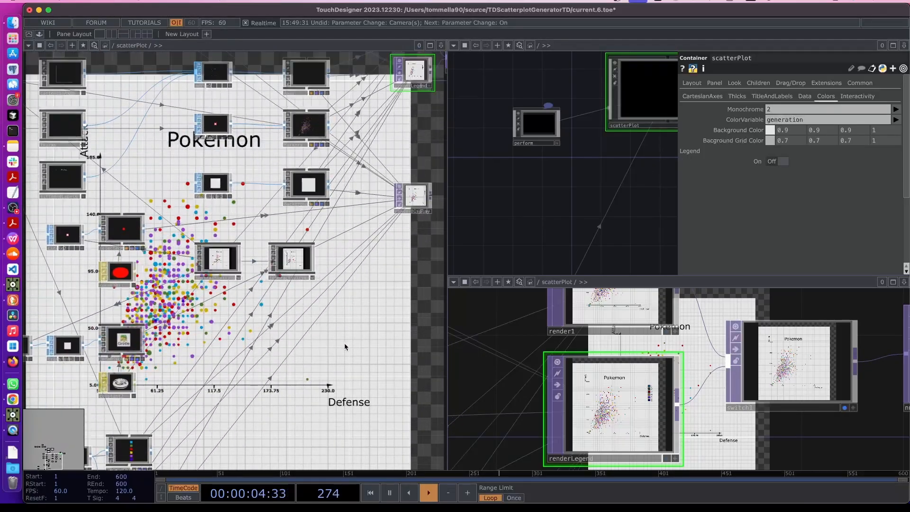
{"action": "left_click_drag", "start_coordinate": [344, 342], "coordinate": [256, 343]}
{"action": "mouse_move", "coordinate": [437, 322]}
{"action": "left_mouse_down"}
{"action": "mouse_move", "coordinate": [308, 279]}
{"action": "mouse_move", "coordinate": [180, 267]}
{"action": "left_mouse_up"}
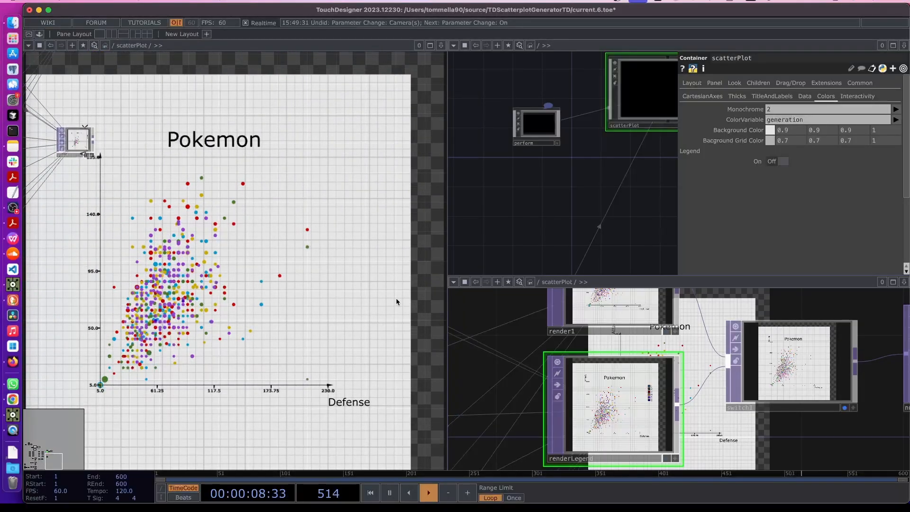
{"action": "left_click_drag", "start_coordinate": [109, 289], "coordinate": [388, 290]}
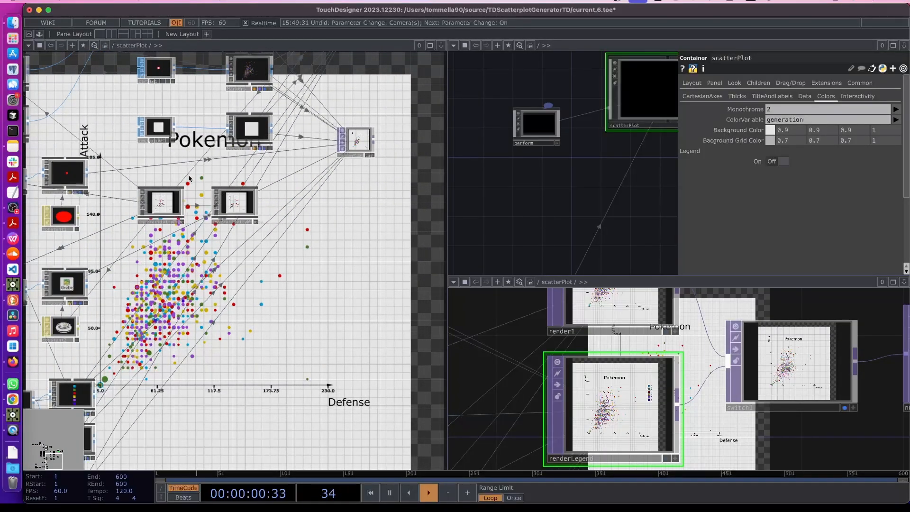
{"action": "left_click_drag", "start_coordinate": [191, 167], "coordinate": [228, 290]}
{"action": "scroll", "coordinate": [228, 290], "scroll_direction": "up", "scroll_amount": 5}
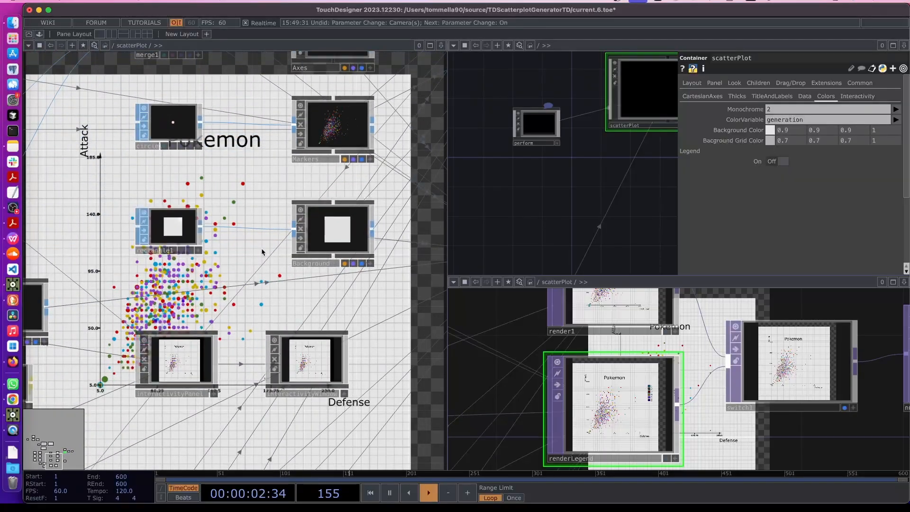
{"action": "left_click_drag", "start_coordinate": [403, 121], "coordinate": [354, 152]}
{"action": "left_click", "coordinate": [127, 262]}
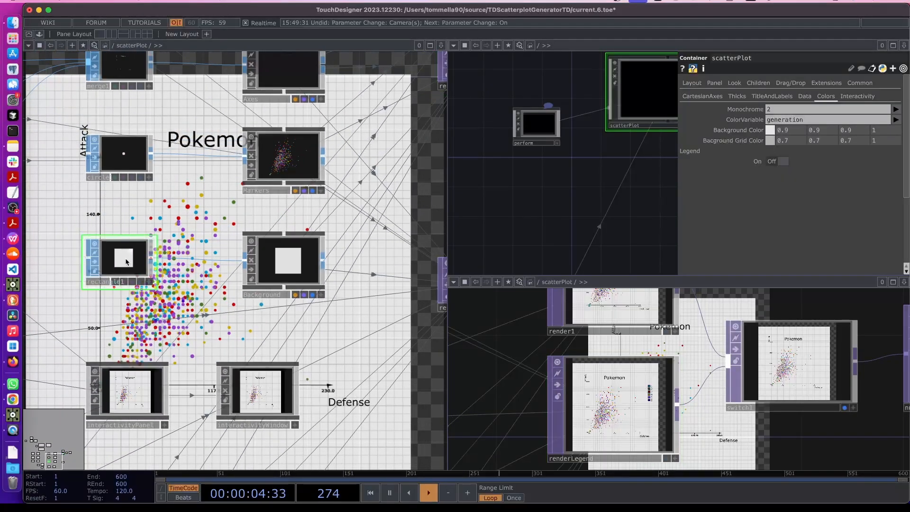
{"action": "key", "text": "p"}
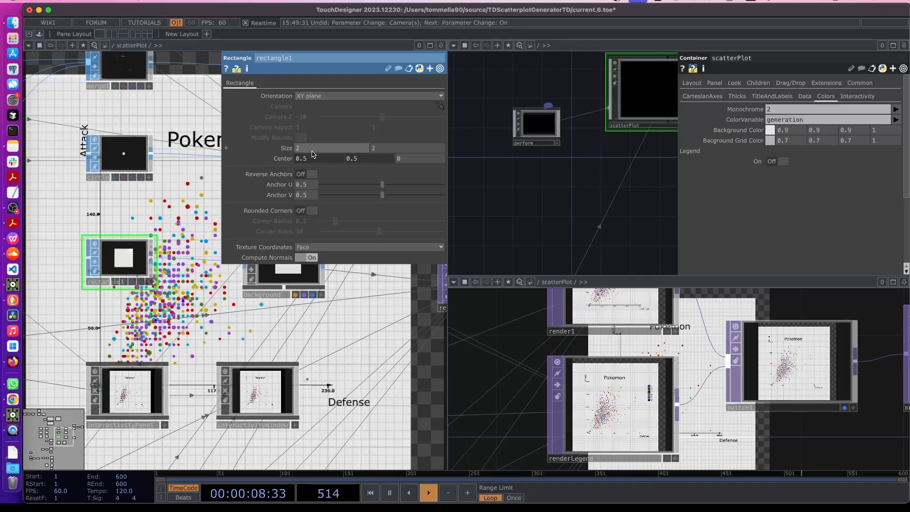
{"action": "type", "text": ".5"}
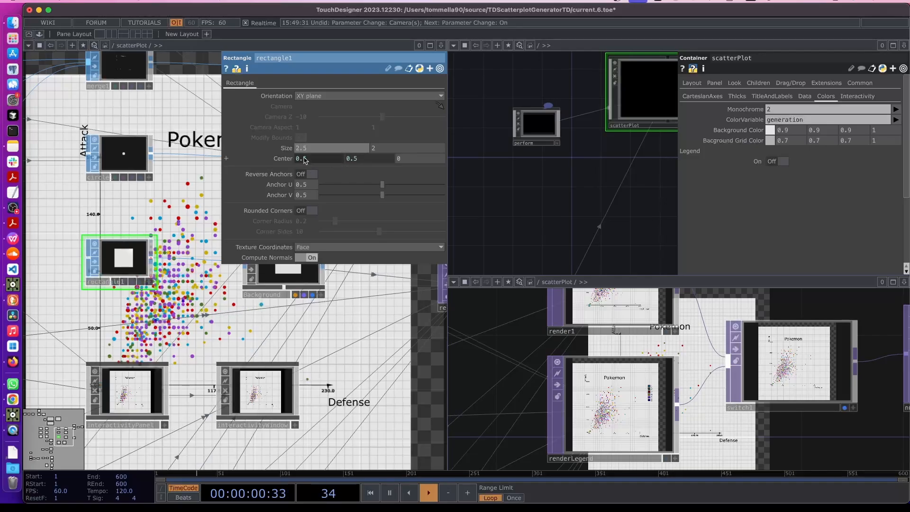
{"action": "key", "text": "Return"}
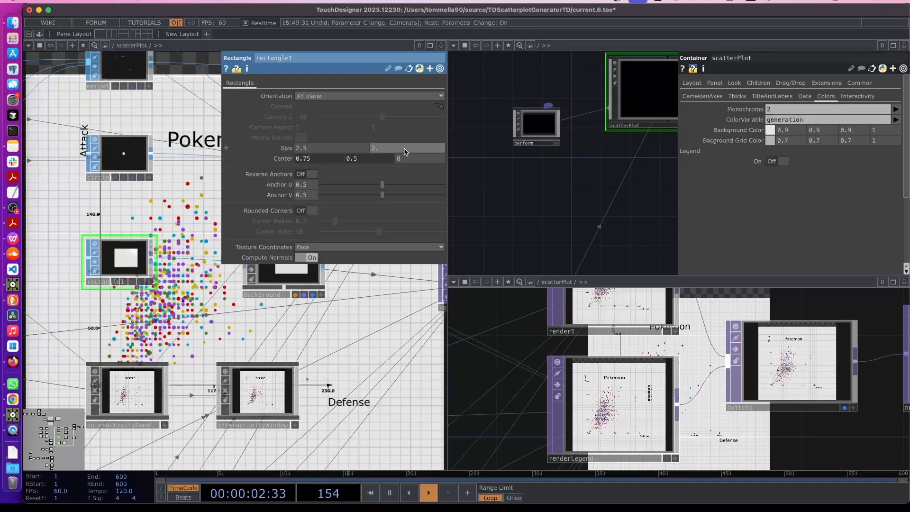
{"action": "type", "text": "5"}
{"action": "key", "text": "Return"}
{"action": "key", "text": "p"}
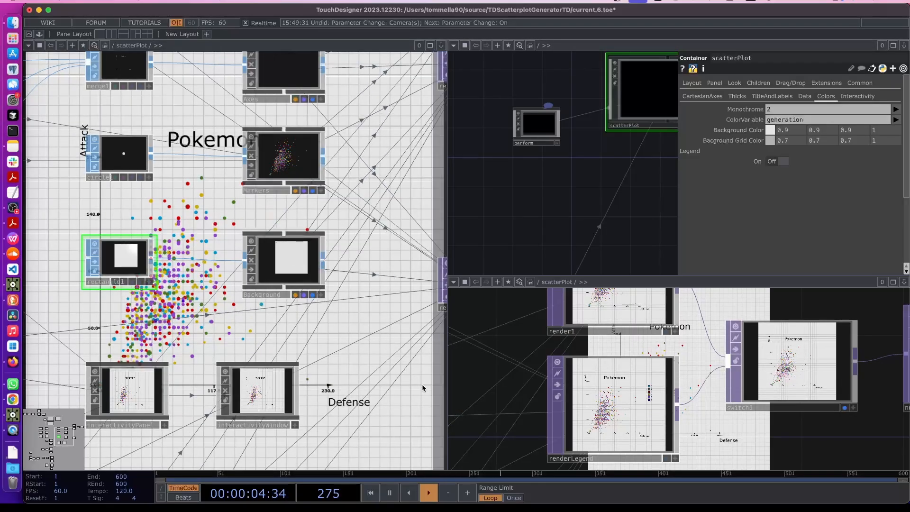
{"action": "left_click_drag", "start_coordinate": [423, 388], "coordinate": [264, 267]}
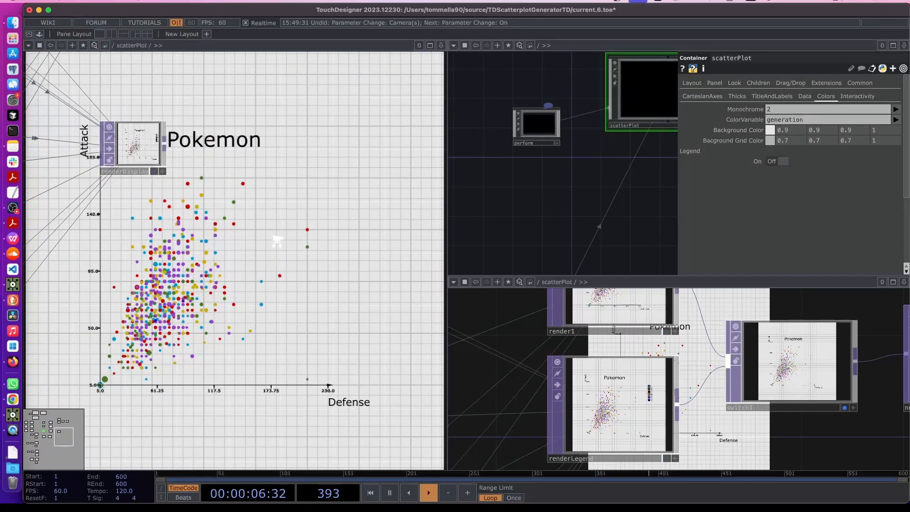
{"action": "scroll", "coordinate": [219, 192], "scroll_direction": "down", "scroll_amount": 3}
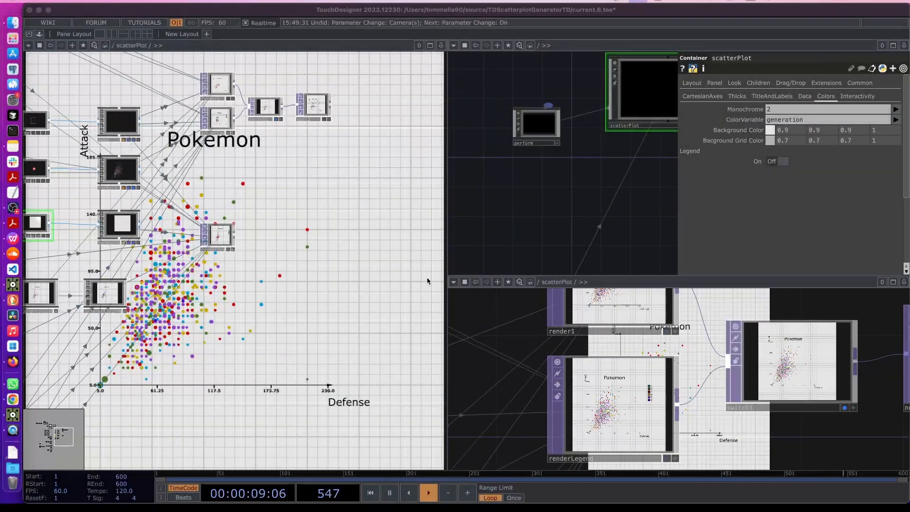
Turn off switch1's display flag to hide the plot backdrop
{"action": "left_click", "coordinate": [231, 317]}
{"action": "left_click_drag", "start_coordinate": [294, 148], "coordinate": [319, 195]}
{"action": "scroll", "coordinate": [320, 195], "scroll_direction": "up", "scroll_amount": 5}
{"action": "left_click", "coordinate": [284, 142]}
{"action": "scroll", "coordinate": [264, 217], "scroll_direction": "down", "scroll_amount": 8}
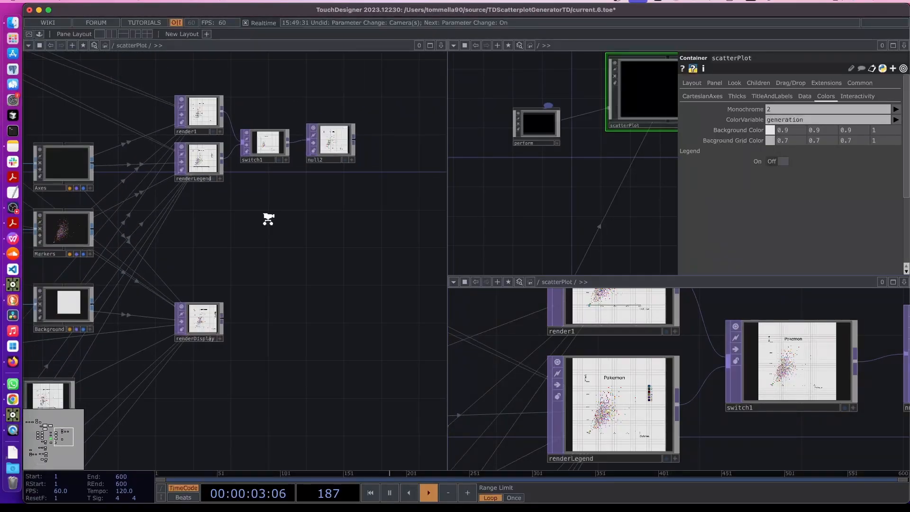
{"action": "scroll", "coordinate": [342, 305], "scroll_direction": "up", "scroll_amount": 6}
Shift renderDisplay right and move interactivityPanel and interactivityWindow together lower down
{"action": "left_click_drag", "start_coordinate": [343, 304], "coordinate": [207, 274]}
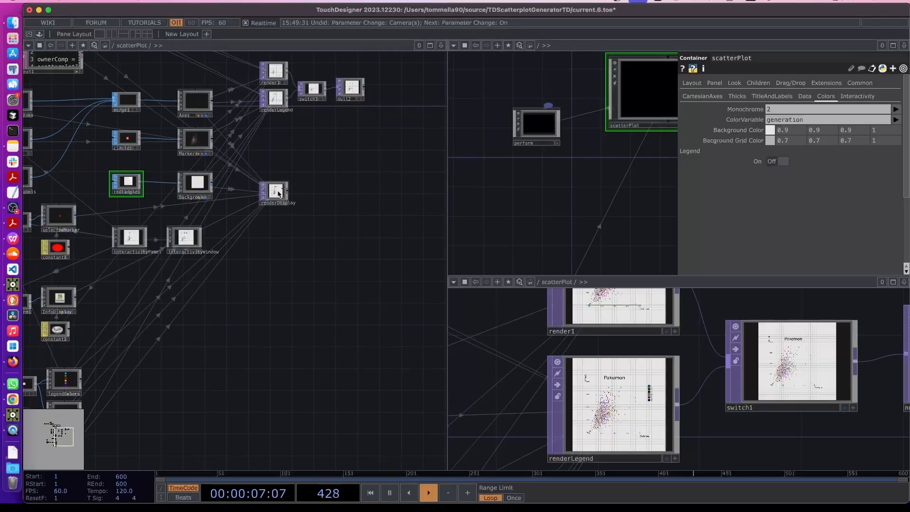
{"action": "left_click_drag", "start_coordinate": [279, 193], "coordinate": [333, 194]}
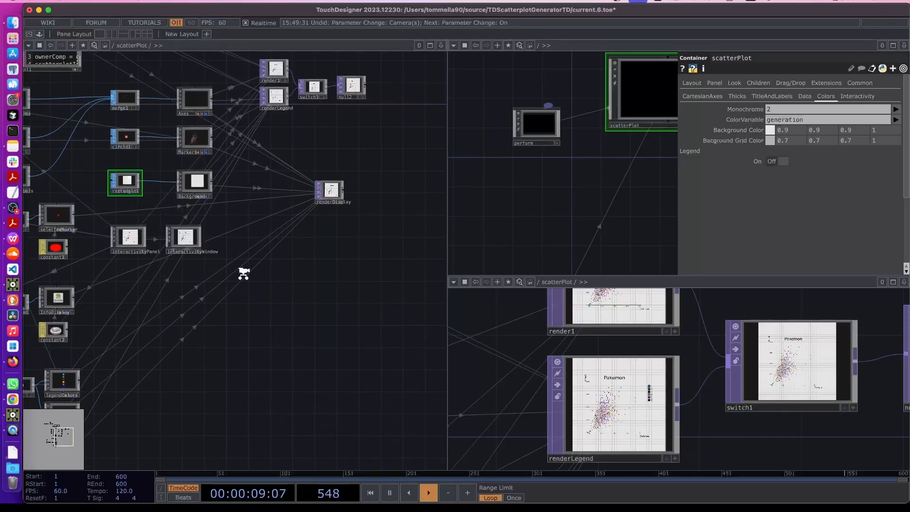
{"action": "scroll", "coordinate": [244, 270], "scroll_direction": "up", "scroll_amount": 1}
{"action": "left_click_drag", "start_coordinate": [169, 241], "coordinate": [278, 237]}
{"action": "left_click_drag", "start_coordinate": [116, 232], "coordinate": [235, 228]}
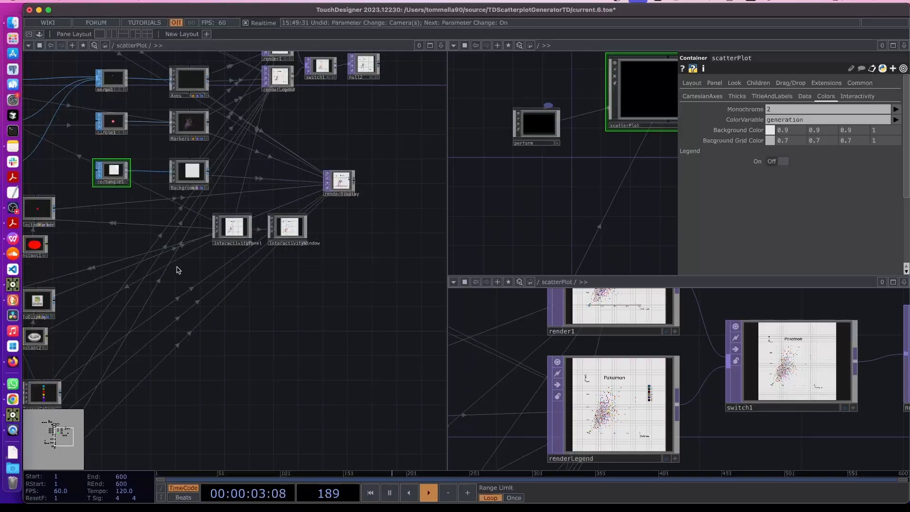
{"action": "left_click_drag", "start_coordinate": [192, 257], "coordinate": [328, 256]}
{"action": "right_click_drag", "start_coordinate": [345, 258], "coordinate": [414, 231]}
{"action": "left_click_drag", "start_coordinate": [414, 235], "coordinate": [426, 346]}
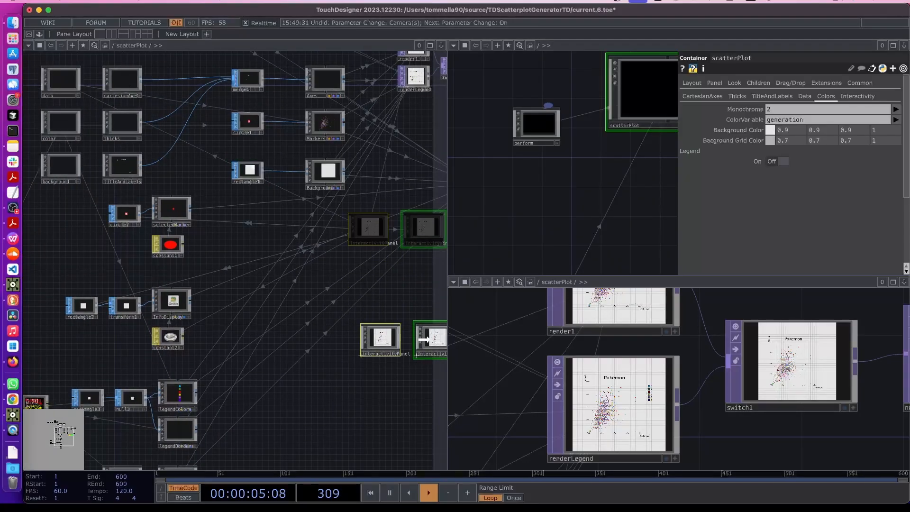
Move circle2, selectedMarker and constant1 right, and the InfoDisplay group to the lower right
{"action": "right_click_drag", "start_coordinate": [122, 256], "coordinate": [174, 212]}
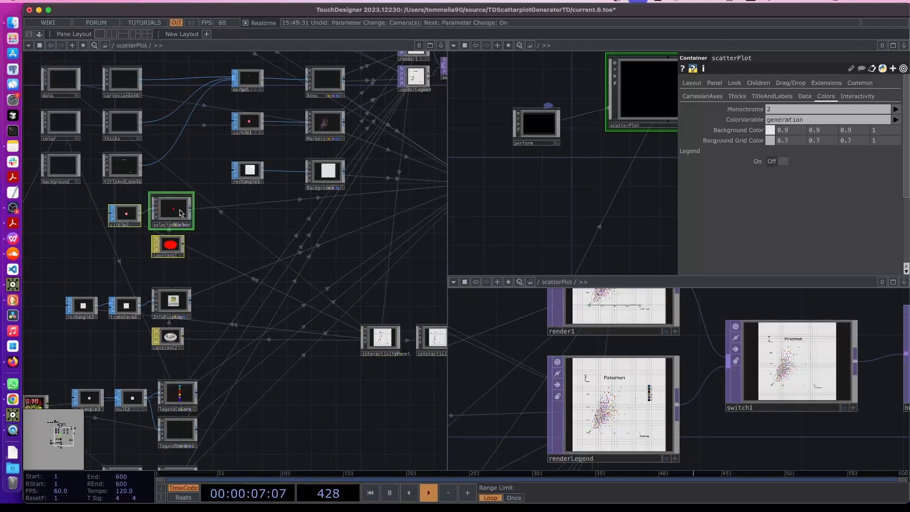
{"action": "left_click_drag", "start_coordinate": [173, 211], "coordinate": [345, 216]}
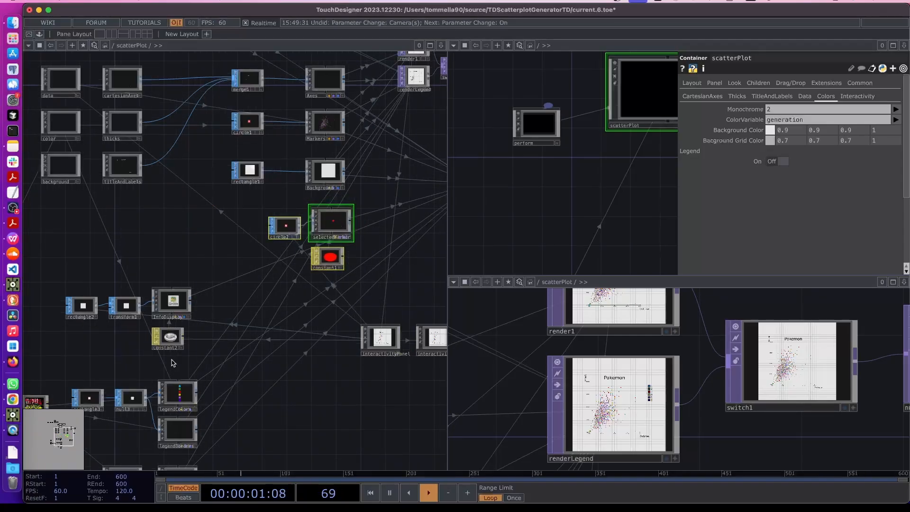
{"action": "left_click_drag", "start_coordinate": [224, 346], "coordinate": [220, 286]}
{"action": "right_click_drag", "start_coordinate": [76, 311], "coordinate": [160, 217]}
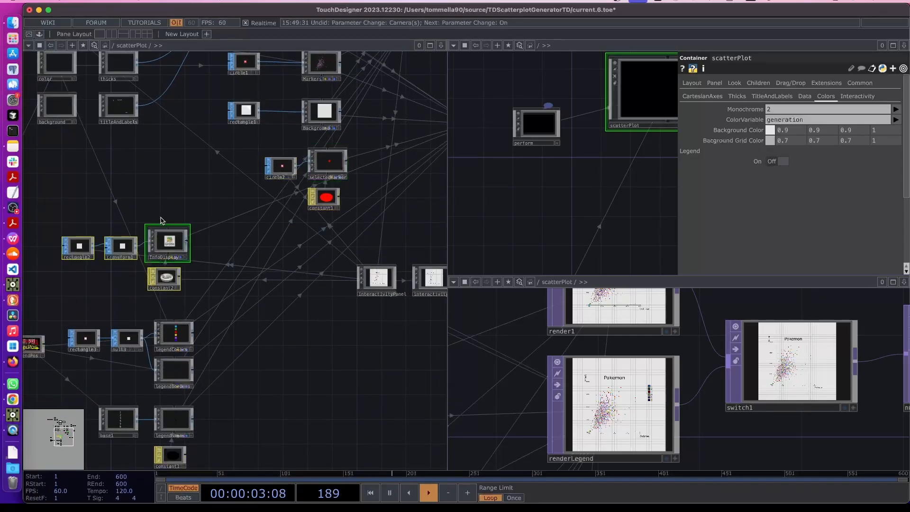
{"action": "scroll", "coordinate": [216, 268], "scroll_direction": "right", "scroll_amount": 5}
{"action": "left_click_drag", "start_coordinate": [114, 236], "coordinate": [384, 315]}
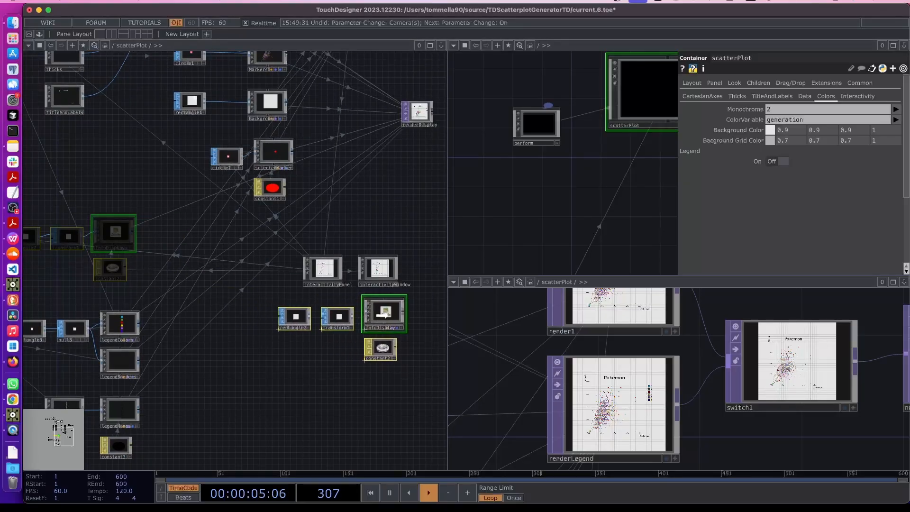
{"action": "scroll", "coordinate": [286, 246], "scroll_direction": "left", "scroll_amount": 5}
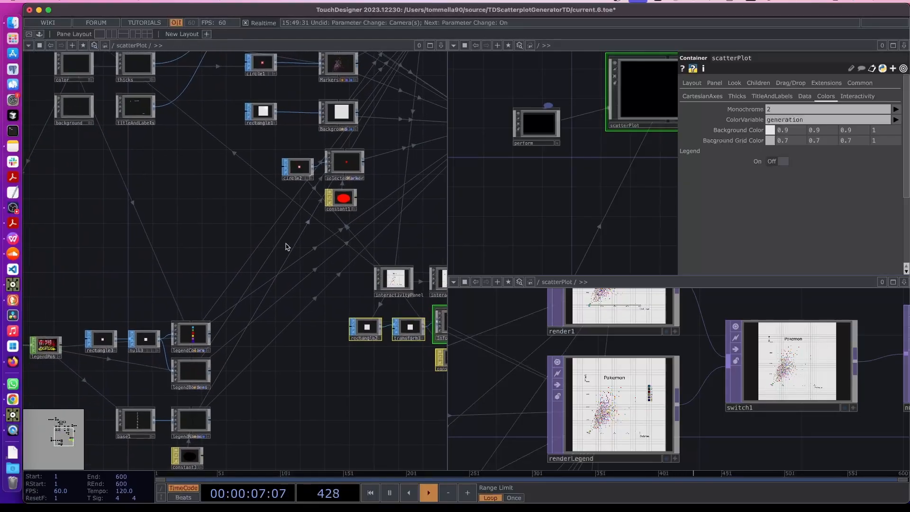
{"action": "scroll", "coordinate": [287, 246], "scroll_direction": "down", "scroll_amount": 4}
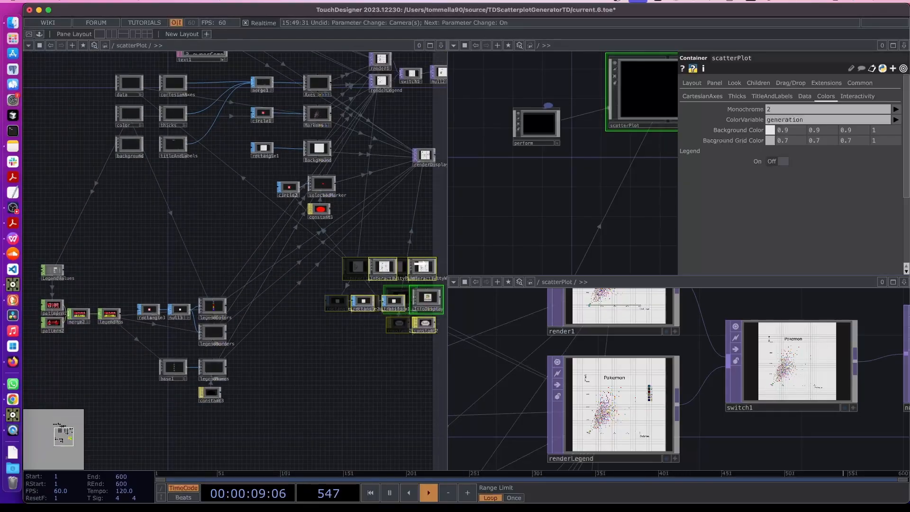
{"action": "scroll", "coordinate": [122, 296], "scroll_direction": "right", "scroll_amount": 2}
Move the group of legend nodes up and to the right
{"action": "left_click_drag", "start_coordinate": [97, 274], "coordinate": [145, 282]}
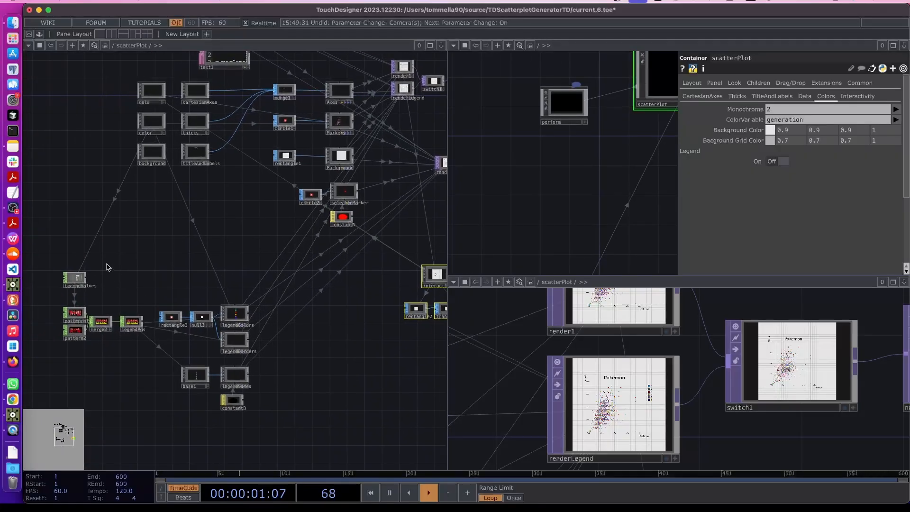
{"action": "right_click_drag", "start_coordinate": [65, 258], "coordinate": [285, 426]}
{"action": "left_click_drag", "start_coordinate": [231, 321], "coordinate": [345, 254]}
{"action": "left_click", "coordinate": [273, 209]}
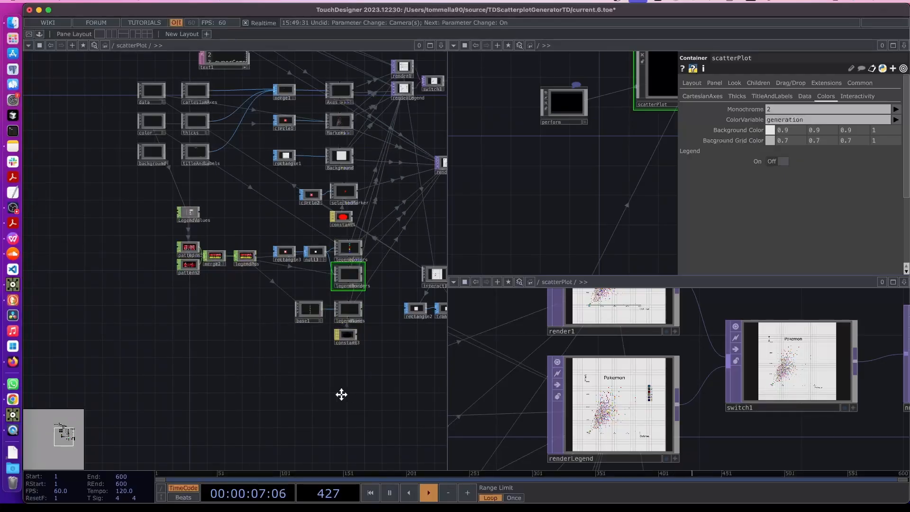
Raise the six interactivity nodes, shift renderDisplay 140 px right, and save as current.7.toe
{"action": "left_click_drag", "start_coordinate": [342, 395], "coordinate": [246, 395]}
{"action": "left_click_drag", "start_coordinate": [346, 377], "coordinate": [247, 376]}
{"action": "scroll", "coordinate": [248, 376], "scroll_direction": "up", "scroll_amount": 2}
{"action": "right_click_drag", "start_coordinate": [191, 236], "coordinate": [311, 323]}
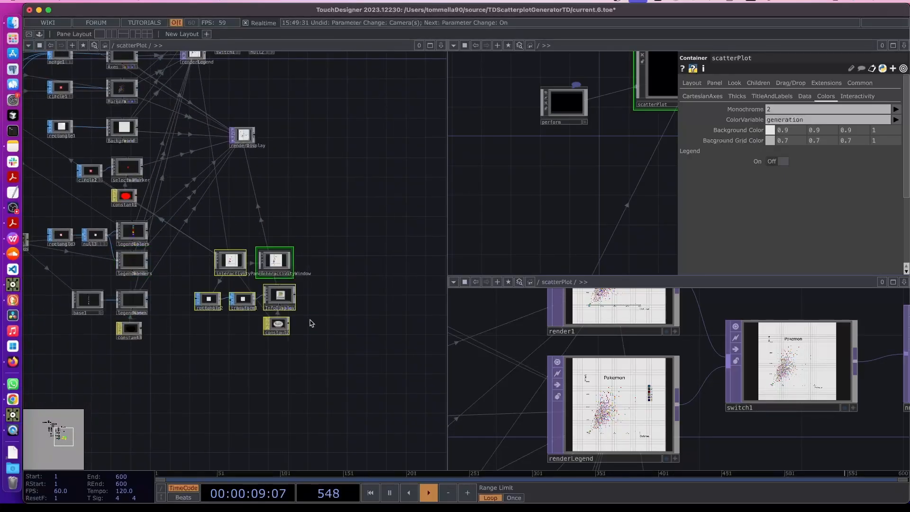
{"action": "left_click_drag", "start_coordinate": [283, 271], "coordinate": [266, 218]}
{"action": "scroll", "coordinate": [304, 142], "scroll_direction": "down", "scroll_amount": 3}
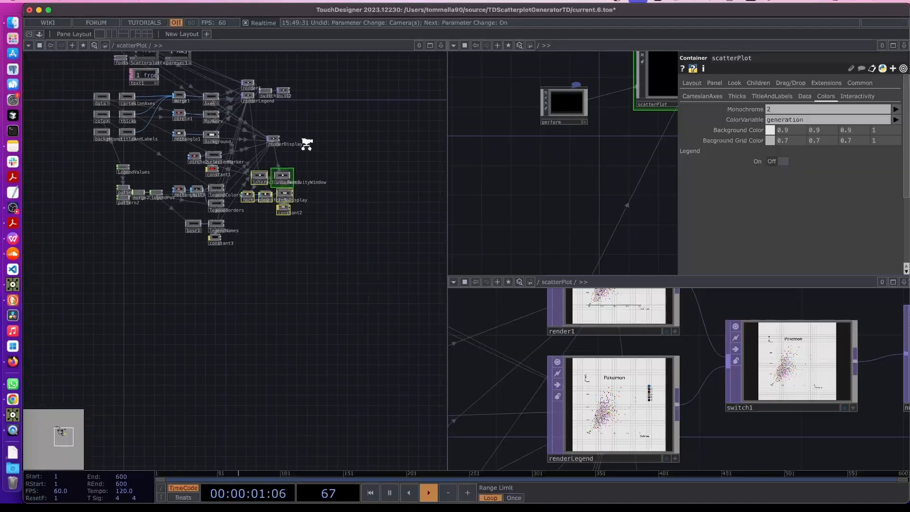
{"action": "scroll", "coordinate": [285, 141], "scroll_direction": "up", "scroll_amount": 3}
{"action": "left_click_drag", "start_coordinate": [243, 139], "coordinate": [310, 134]}
{"action": "left_click", "coordinate": [309, 231]}
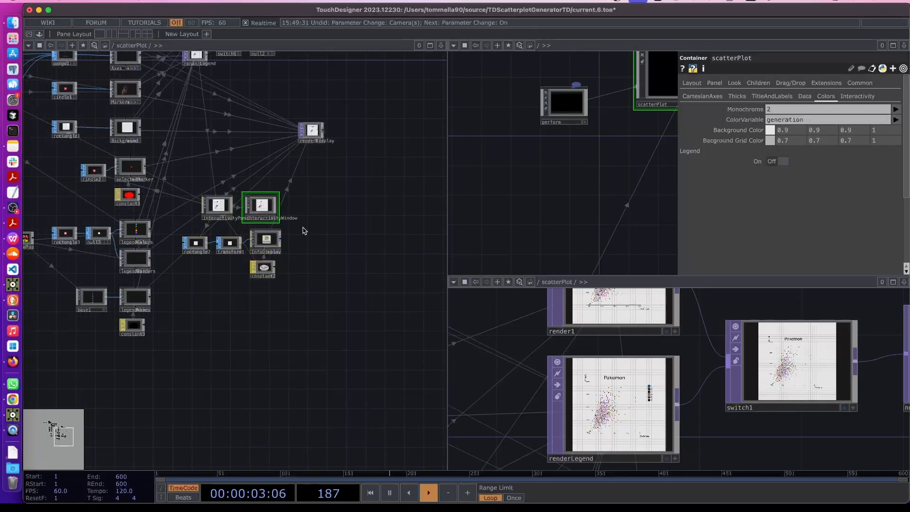
{"action": "key", "text": "ctrl+s"}
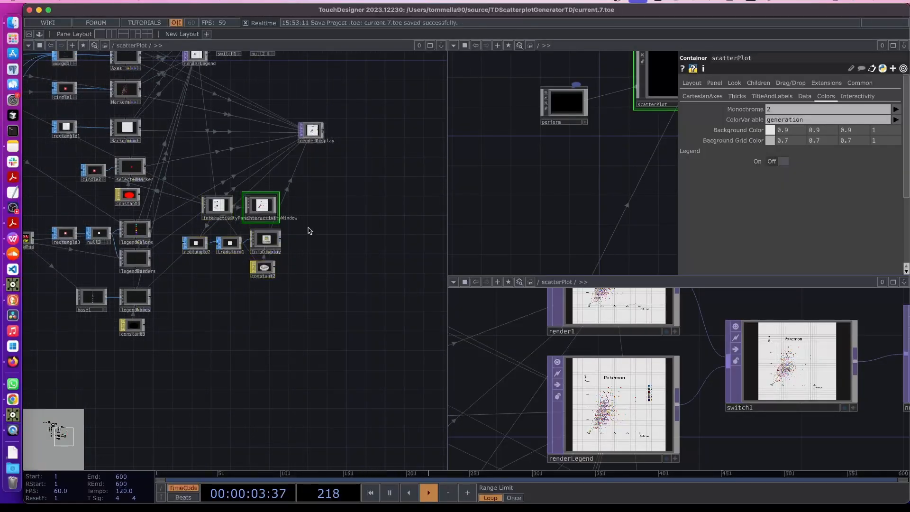
{"action": "left_click", "coordinate": [12, 208]}
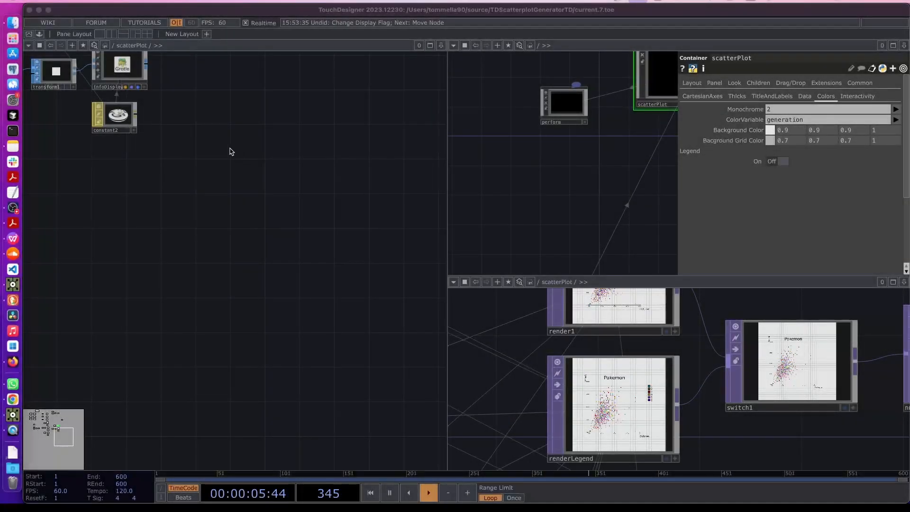
Turn on null2's display flag so its plot shows as the network backdrop
{"action": "left_click_drag", "start_coordinate": [229, 150], "coordinate": [350, 218]}
{"action": "left_click_drag", "start_coordinate": [196, 275], "coordinate": [230, 301]}
{"action": "scroll", "coordinate": [229, 301], "scroll_direction": "down", "scroll_amount": 5}
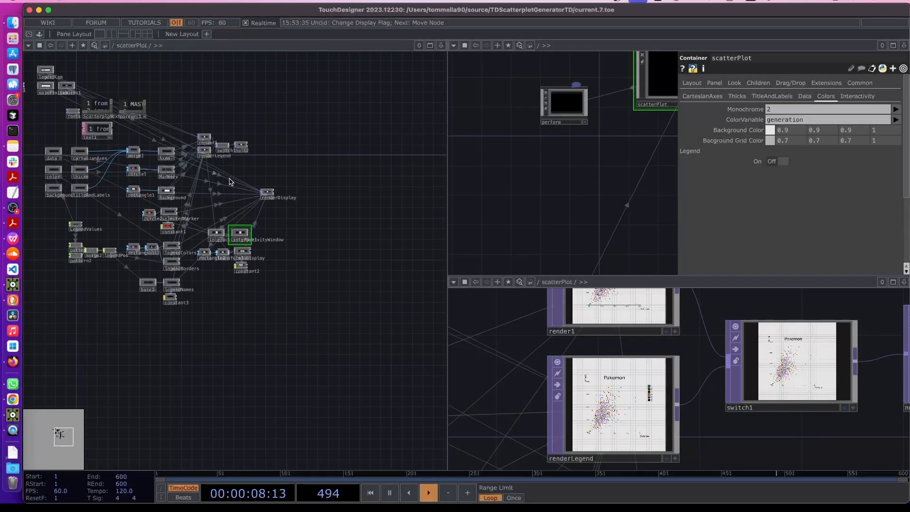
{"action": "scroll", "coordinate": [195, 129], "scroll_direction": "up", "scroll_amount": 8}
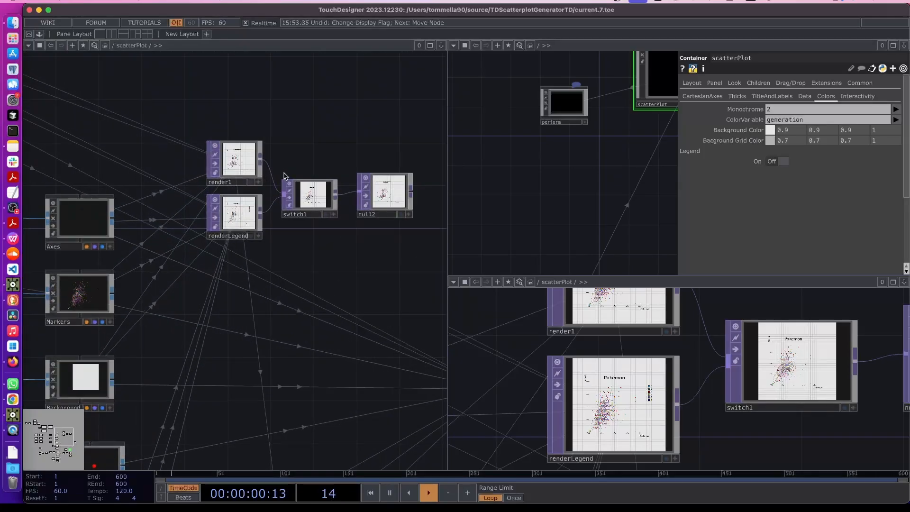
{"action": "scroll", "coordinate": [285, 179], "scroll_direction": "up", "scroll_amount": 4}
{"action": "mouse_move", "coordinate": [350, 247]}
{"action": "left_mouse_down"}
{"action": "mouse_move", "coordinate": [330, 267]}
{"action": "mouse_move", "coordinate": [360, 243]}
{"action": "mouse_move", "coordinate": [358, 250]}
{"action": "left_mouse_up"}
{"action": "left_click_drag", "start_coordinate": [370, 302], "coordinate": [162, 297]}
{"action": "left_click", "coordinate": [303, 247]}
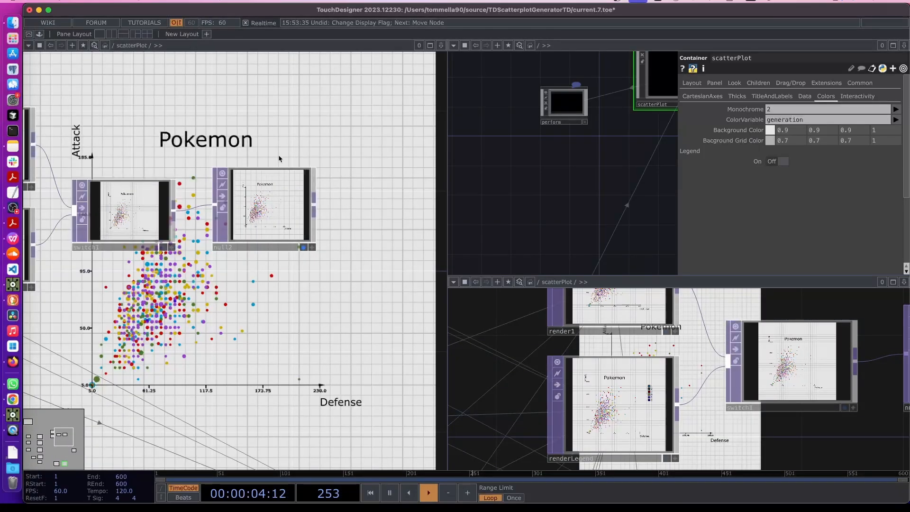
Switch the plot Legend on, toggling it off and back on
{"action": "scroll", "coordinate": [325, 266], "scroll_direction": "right", "scroll_amount": 5}
{"action": "scroll", "coordinate": [346, 226], "scroll_direction": "right", "scroll_amount": 3}
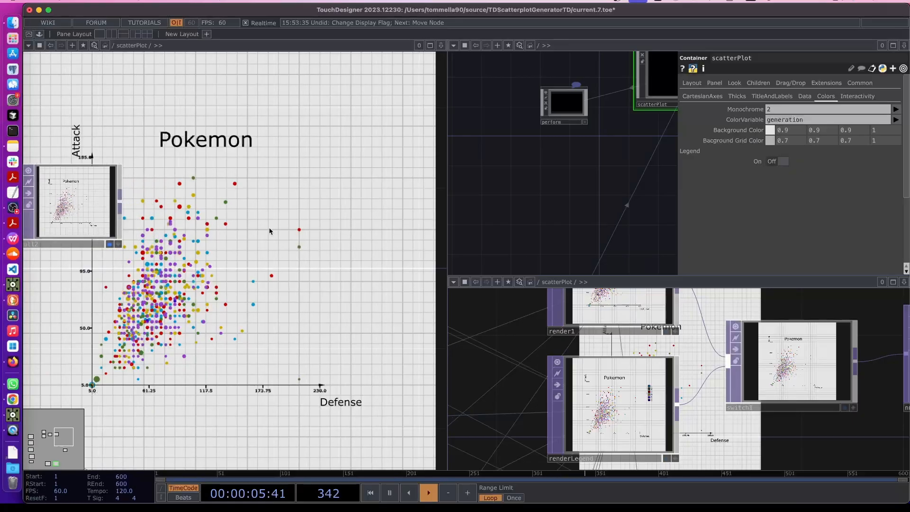
{"action": "left_click", "coordinate": [775, 162]}
{"action": "left_click", "coordinate": [775, 163]}
{"action": "left_click", "coordinate": [775, 162]}
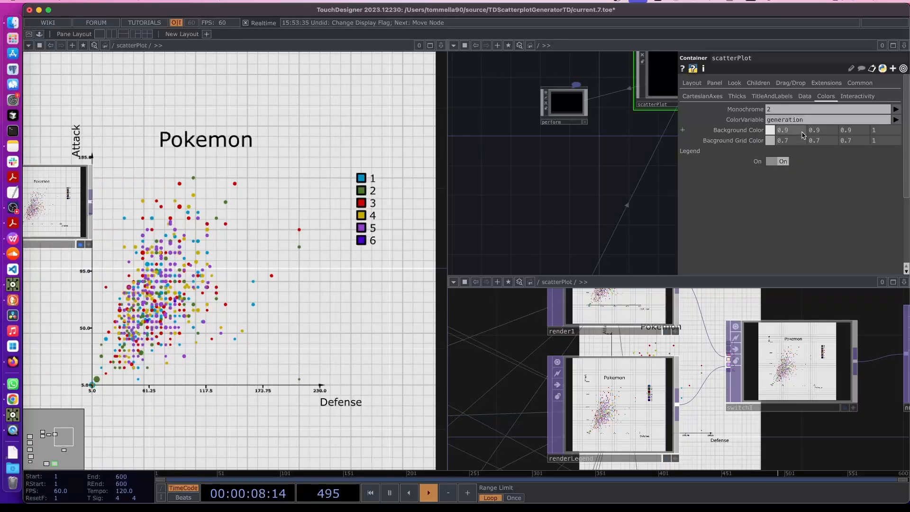
Try Monochrome 1, set it back to 2, and colour the points by type1
{"action": "left_click", "coordinate": [896, 110]}
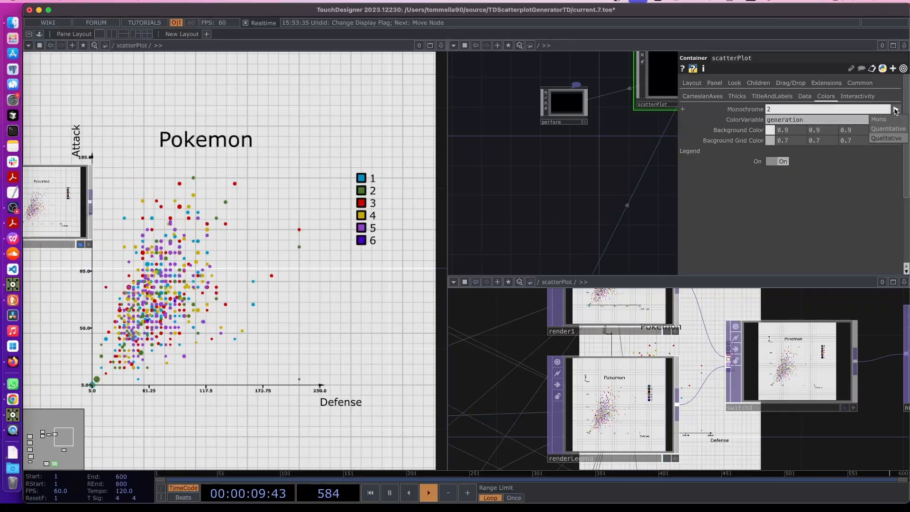
{"action": "left_click", "coordinate": [893, 129]}
{"action": "left_click", "coordinate": [896, 110]}
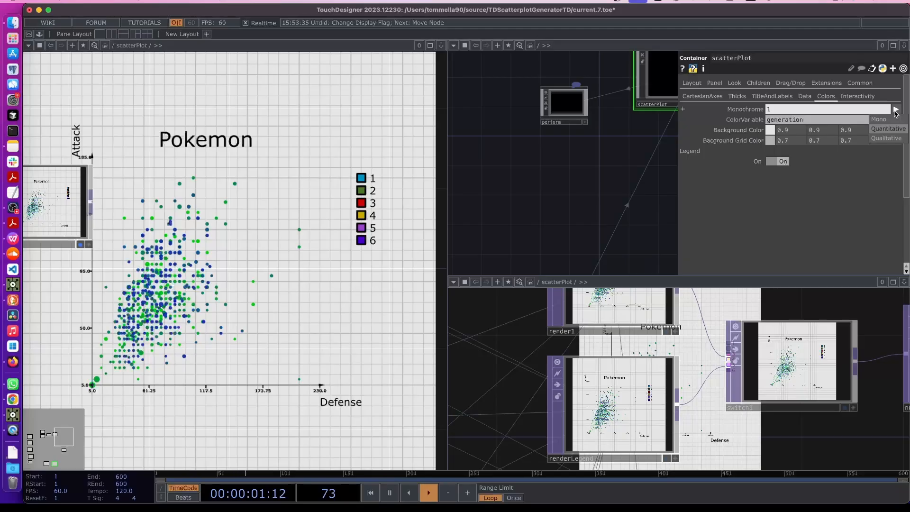
{"action": "left_click", "coordinate": [886, 135]}
{"action": "left_click", "coordinate": [896, 120]}
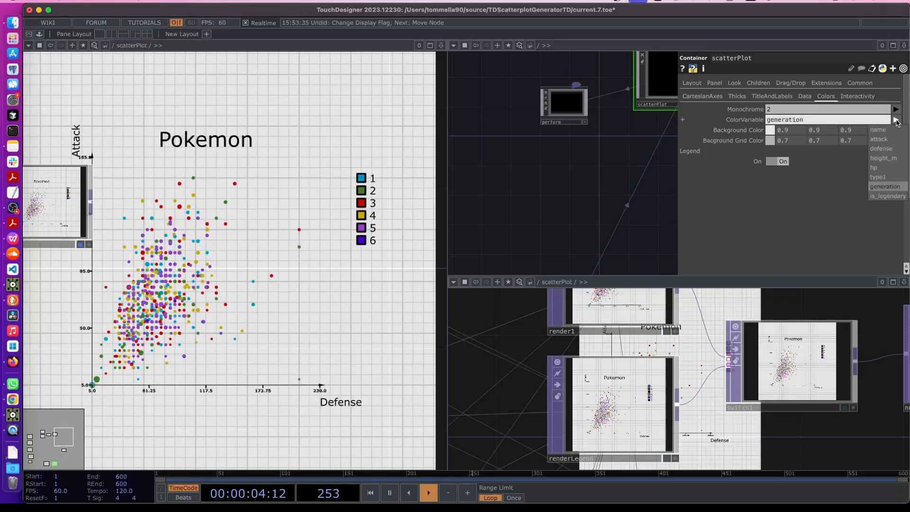
{"action": "left_click", "coordinate": [877, 177]}
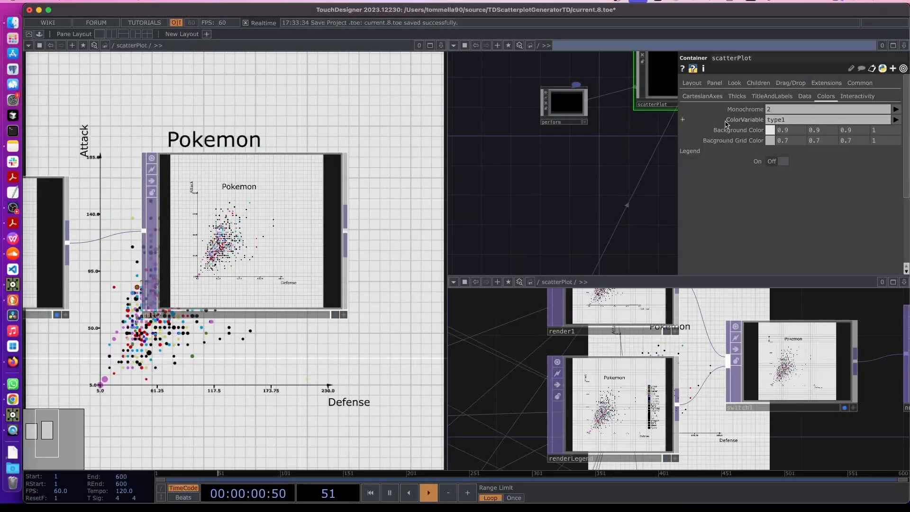
Pan the network until the scatterPlot container node is visible, then right-click it
{"action": "left_click", "coordinate": [894, 120]}
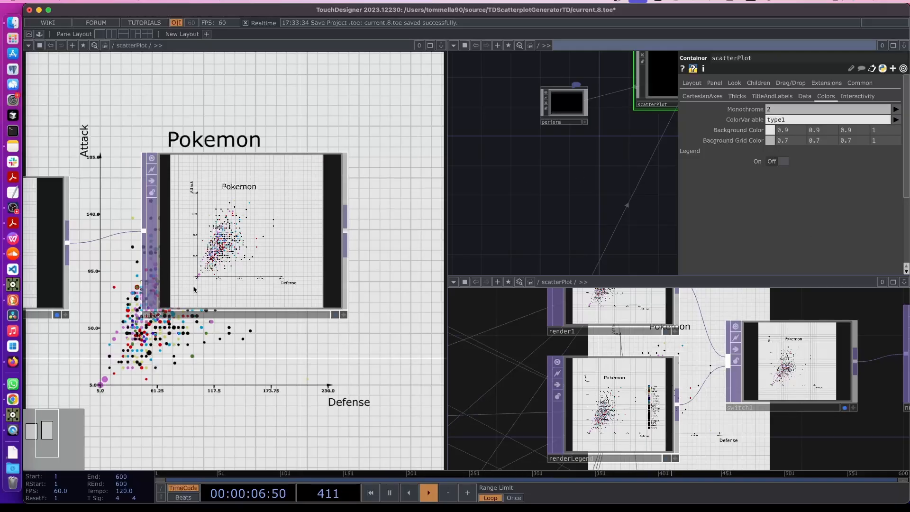
{"action": "scroll", "coordinate": [193, 289], "scroll_direction": "down", "scroll_amount": 2}
{"action": "left_click_drag", "start_coordinate": [174, 333], "coordinate": [220, 298]}
{"action": "scroll", "coordinate": [216, 308], "scroll_direction": "down", "scroll_amount": 2}
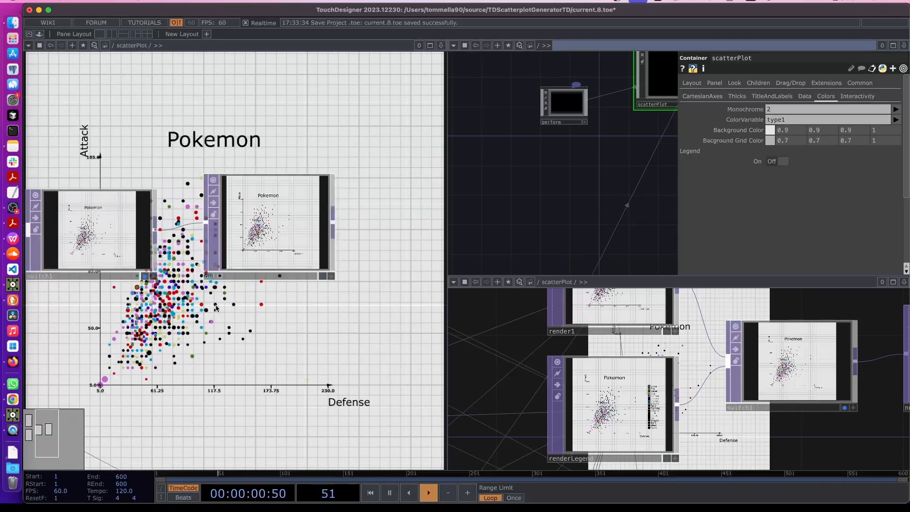
{"action": "scroll", "coordinate": [211, 321], "scroll_direction": "down", "scroll_amount": 4}
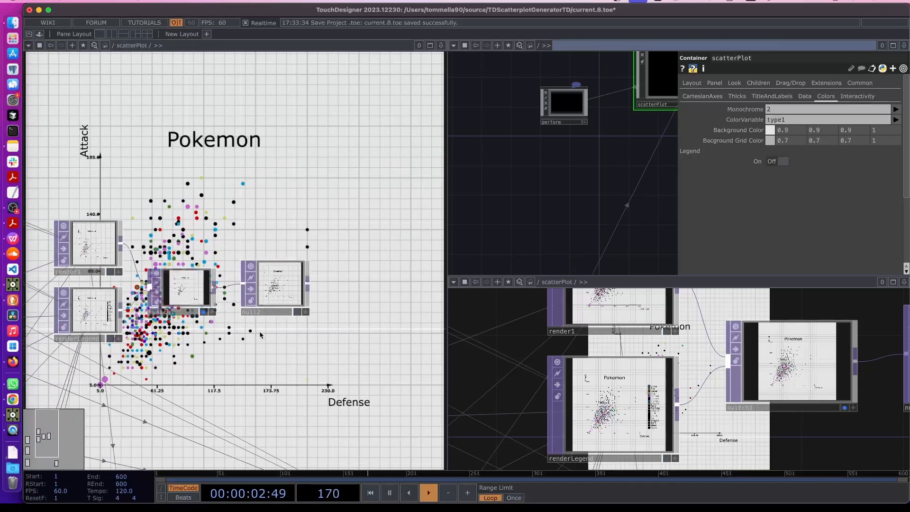
{"action": "left_click_drag", "start_coordinate": [606, 146], "coordinate": [503, 224]}
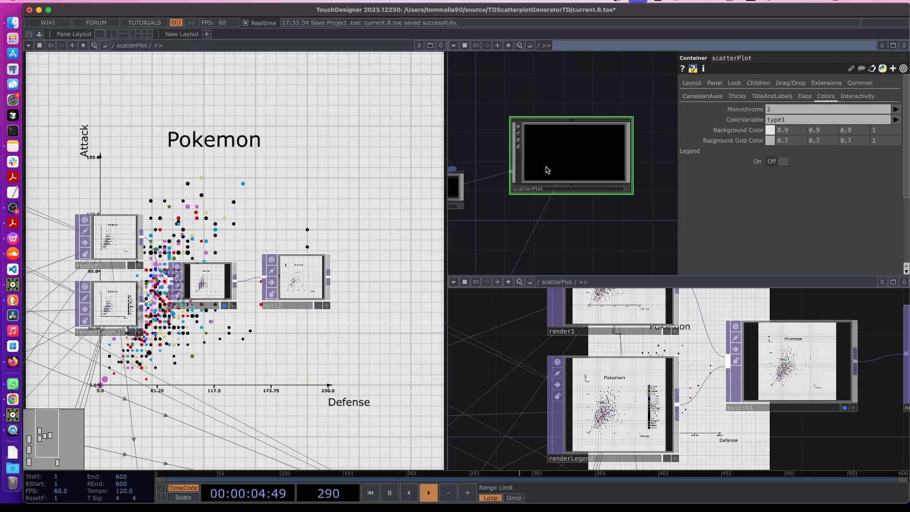
{"action": "right_click", "coordinate": [562, 164]}
Add a Pulse parameter 'Choose Qualitative Color' below the On toggle on scatterPlot's Colors page
{"action": "left_click", "coordinate": [588, 173]}
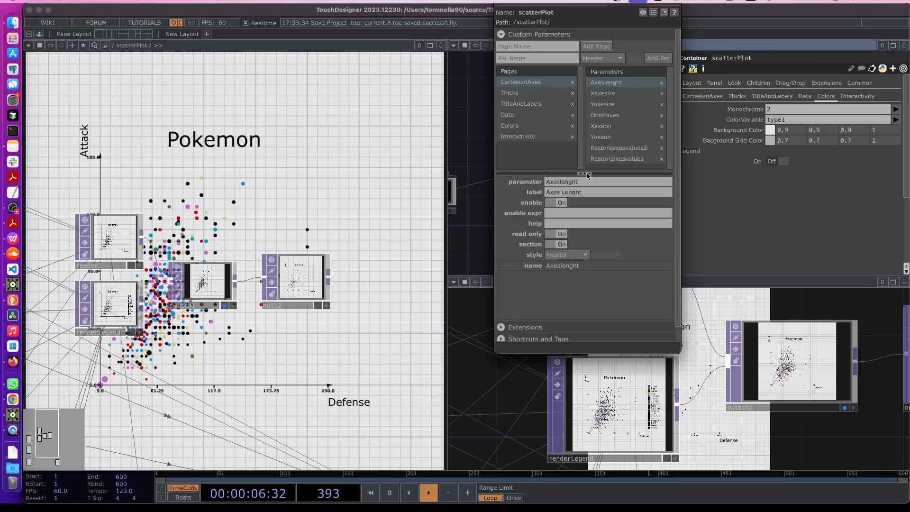
{"action": "left_click_drag", "start_coordinate": [587, 10], "coordinate": [474, 75]}
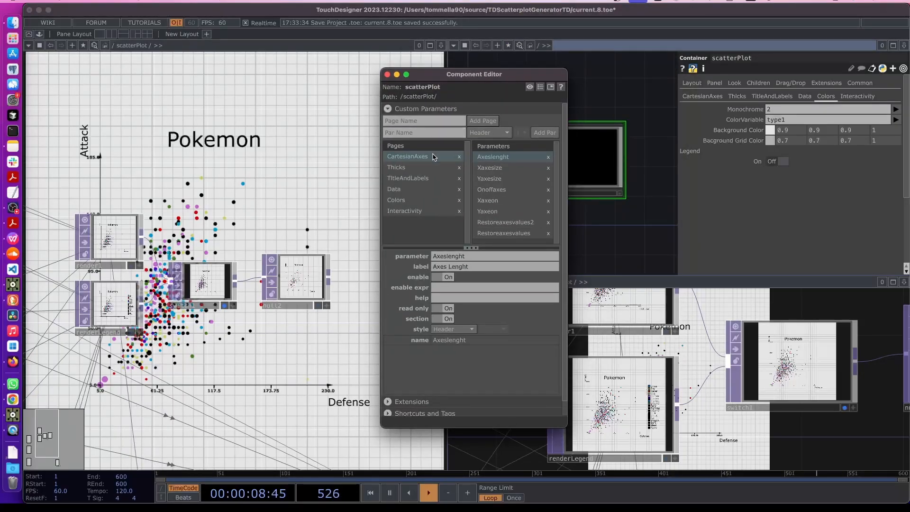
{"action": "left_click", "coordinate": [413, 200]}
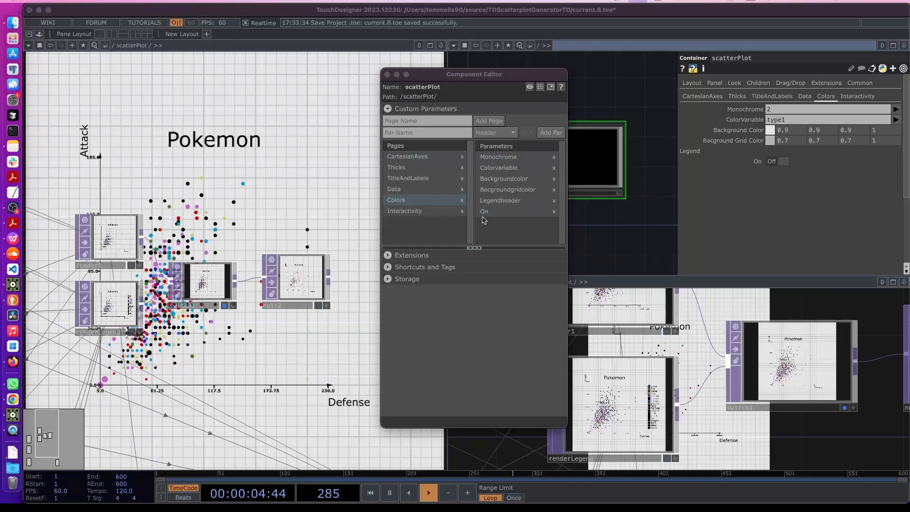
{"action": "left_click", "coordinate": [514, 221]}
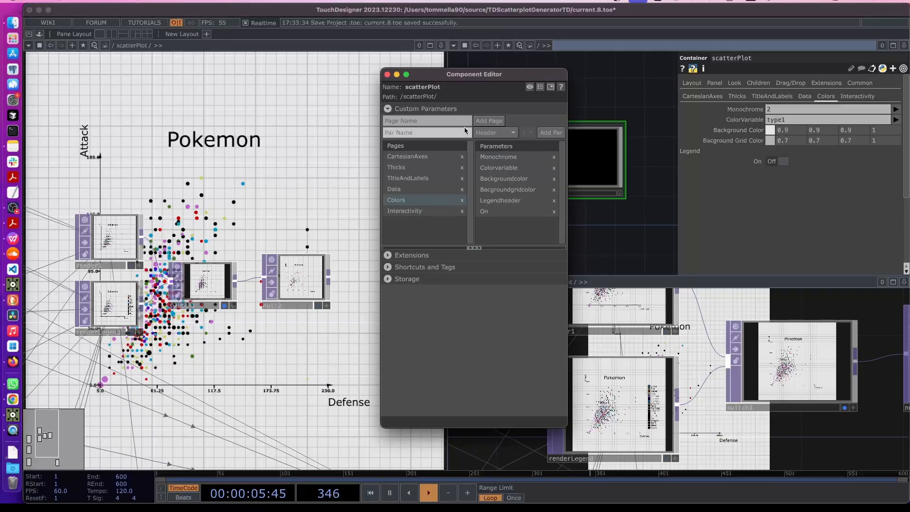
{"action": "left_click", "coordinate": [493, 215]}
{"action": "left_click", "coordinate": [435, 133]}
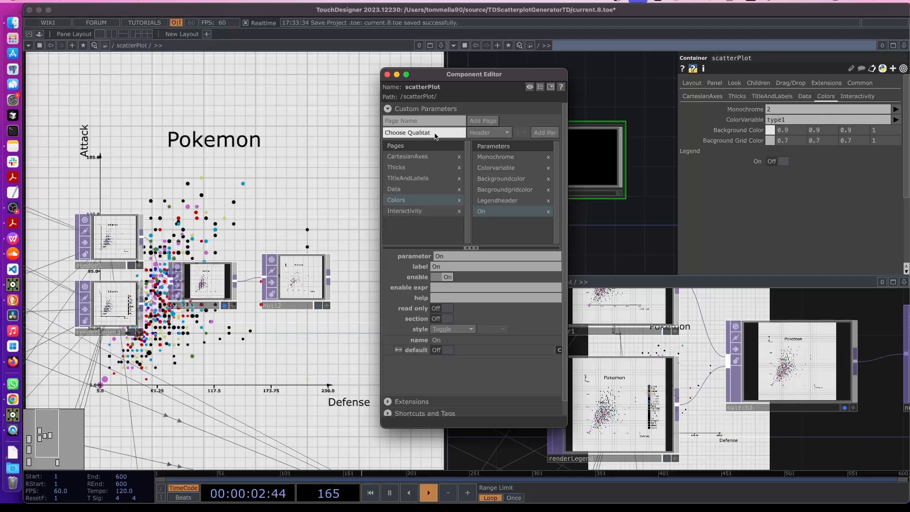
{"action": "type", "text": "Choose Qualitative Color"}
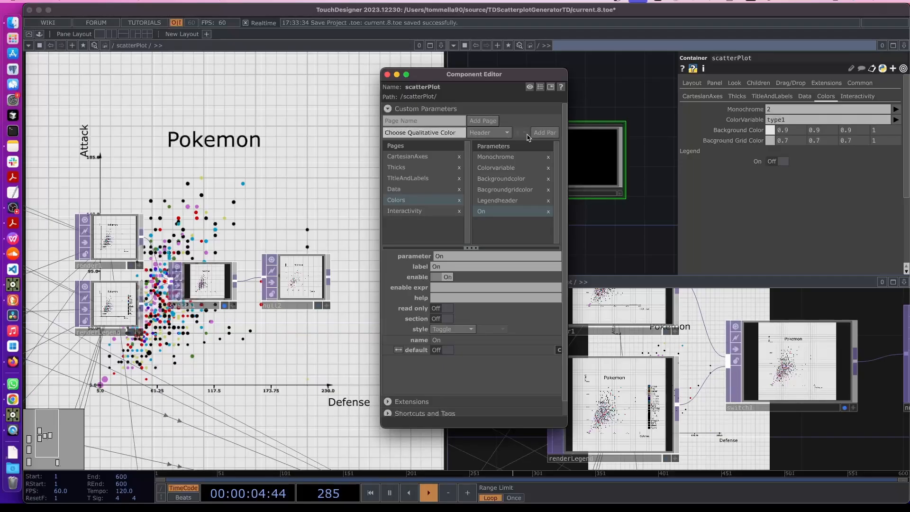
{"action": "left_click", "coordinate": [485, 134]}
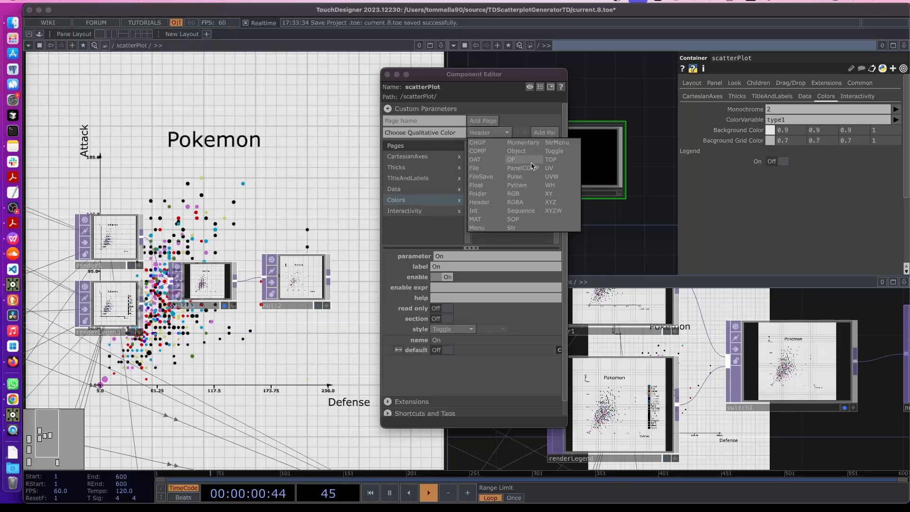
{"action": "left_click", "coordinate": [516, 177]}
{"action": "left_click", "coordinate": [545, 133]}
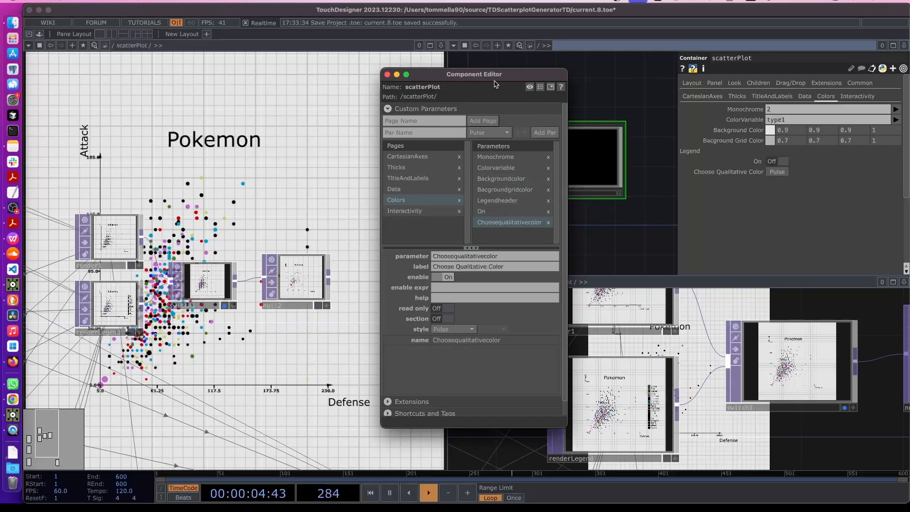
{"action": "left_click", "coordinate": [396, 75]}
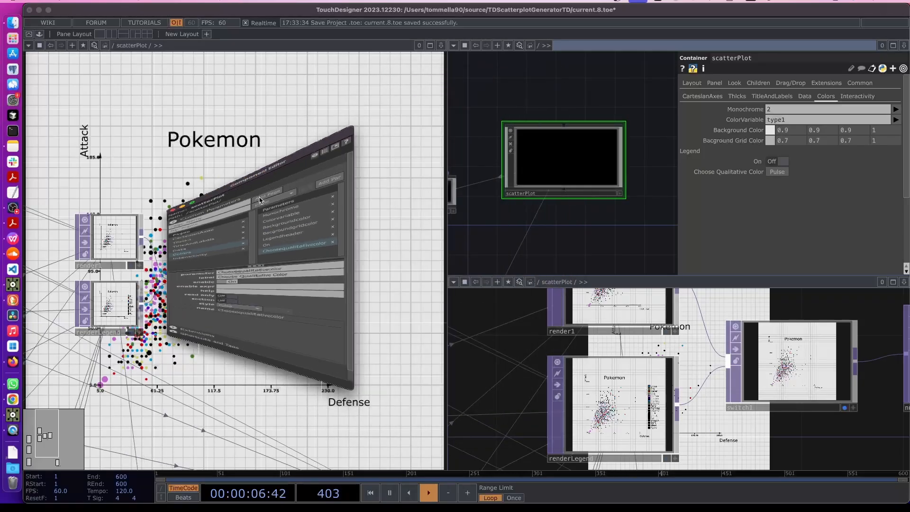
Dive into color > Qualitative and inspect its sort1, select1 and chopto1 nodes
{"action": "left_click_drag", "start_coordinate": [119, 233], "coordinate": [356, 234]}
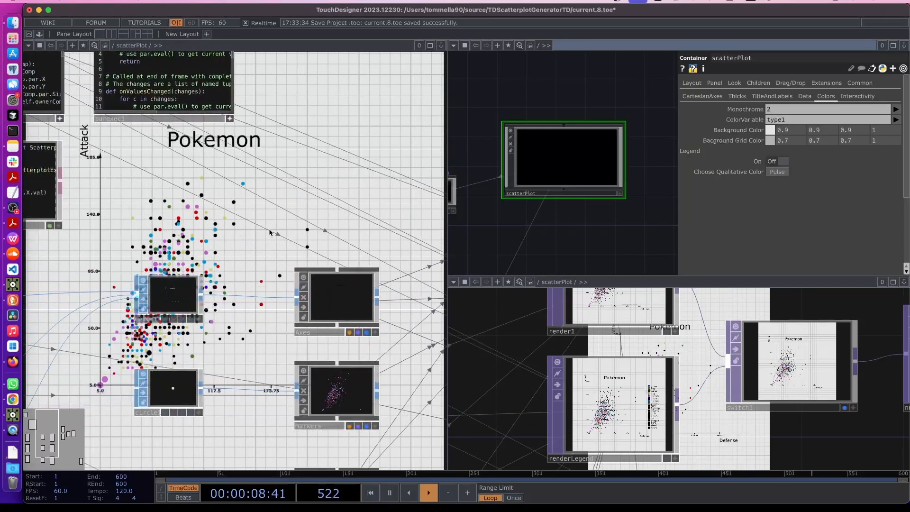
{"action": "left_click_drag", "start_coordinate": [232, 234], "coordinate": [331, 229]}
{"action": "left_click_drag", "start_coordinate": [389, 219], "coordinate": [393, 224]}
{"action": "scroll", "coordinate": [392, 224], "scroll_direction": "down", "scroll_amount": 5}
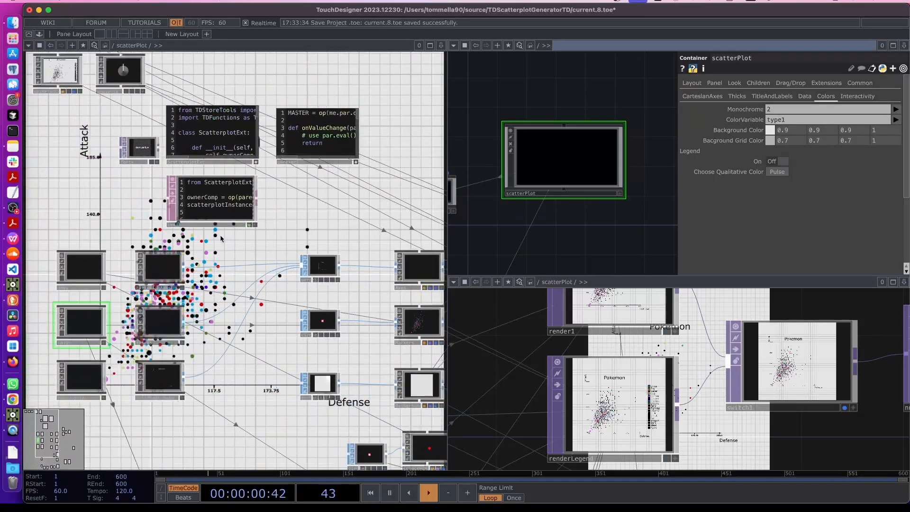
{"action": "left_click_drag", "start_coordinate": [199, 314], "coordinate": [230, 213]}
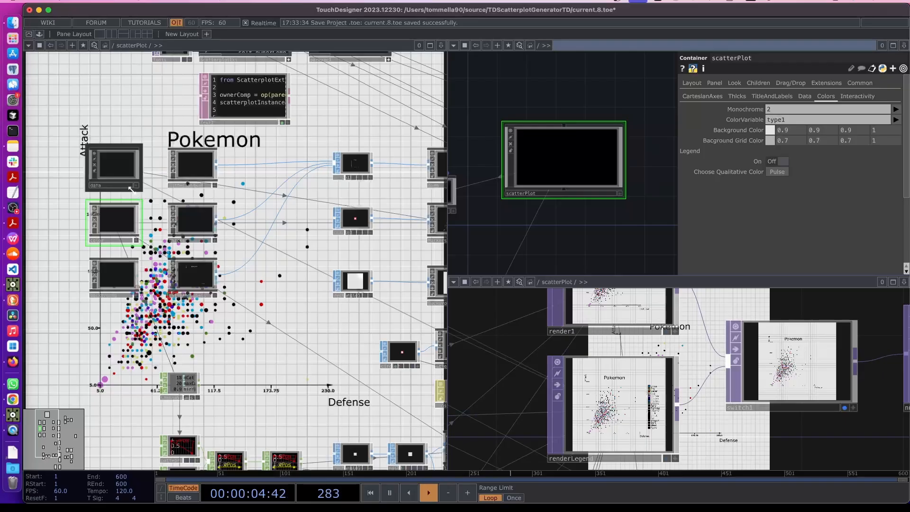
{"action": "double_click", "coordinate": [117, 219]}
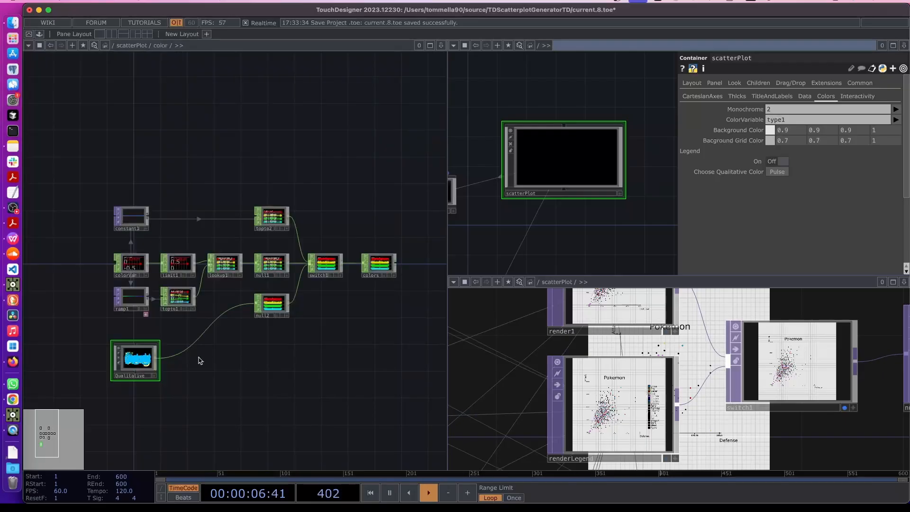
{"action": "double_click", "coordinate": [142, 358]}
{"action": "left_click_drag", "start_coordinate": [166, 205], "coordinate": [251, 195]}
{"action": "left_click_drag", "start_coordinate": [237, 164], "coordinate": [190, 164]}
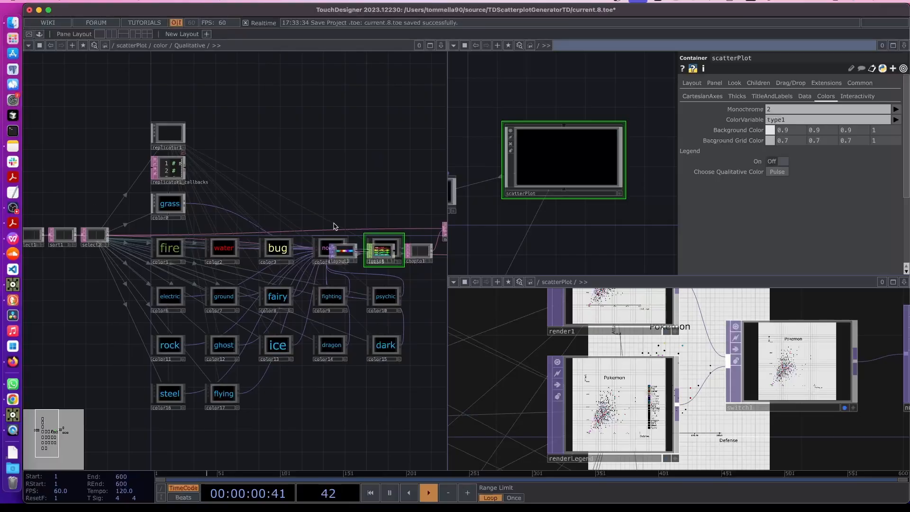
{"action": "scroll", "coordinate": [168, 202], "scroll_direction": "up", "scroll_amount": 4}
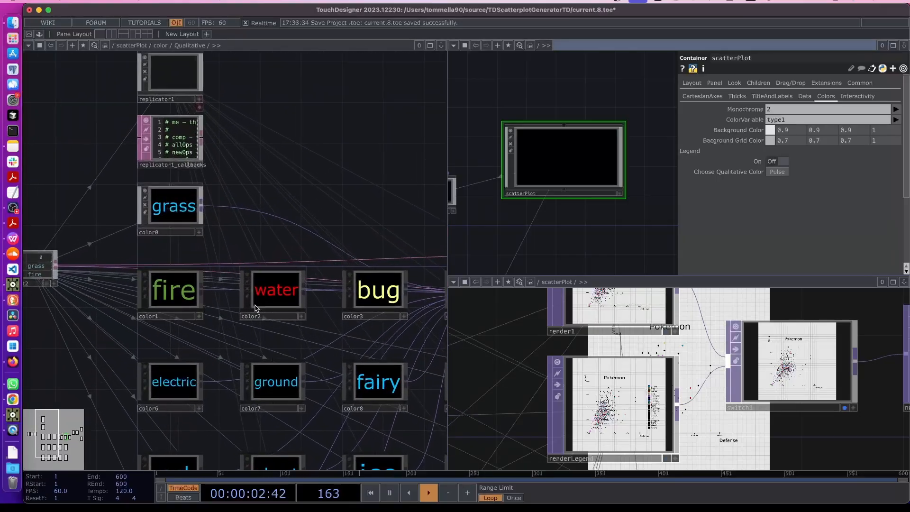
{"action": "scroll", "coordinate": [252, 311], "scroll_direction": "down", "scroll_amount": 3}
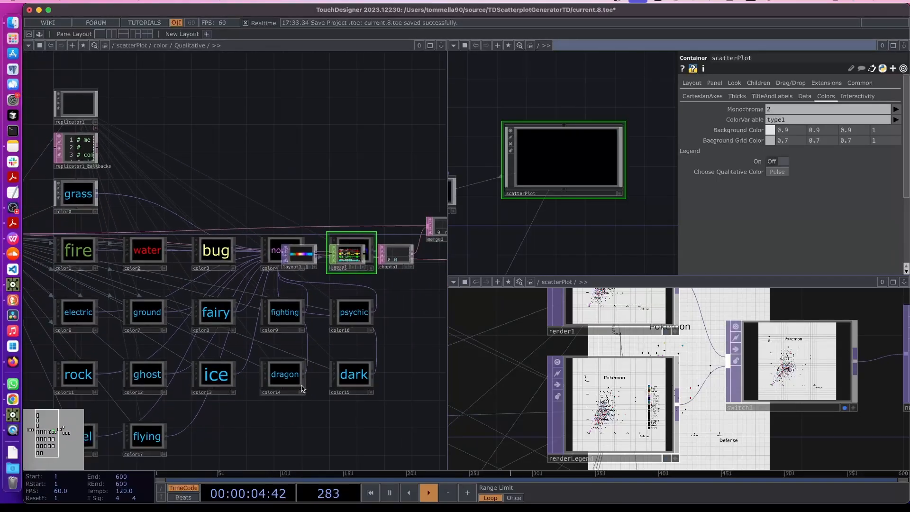
Set ColorVariable to generation, then return to the scatterPlot network with U
{"action": "left_click", "coordinate": [896, 120]}
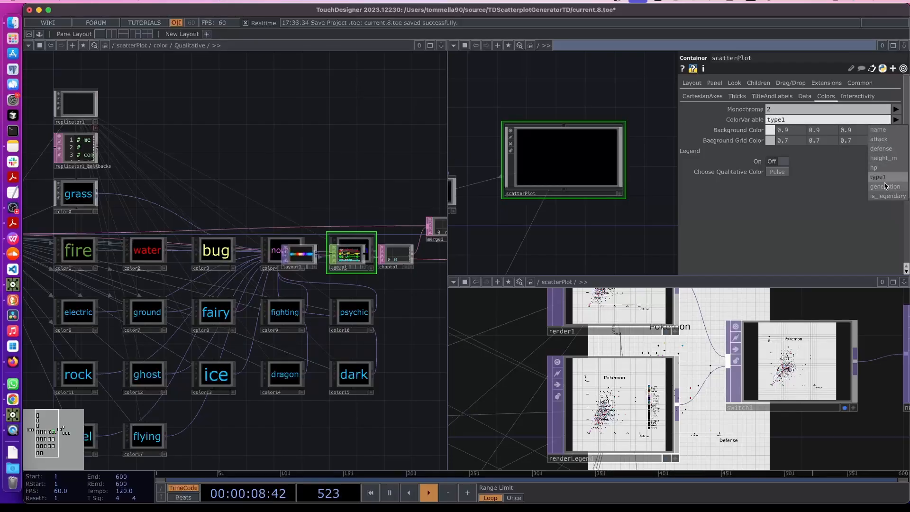
{"action": "left_click", "coordinate": [868, 187]}
{"action": "left_click_drag", "start_coordinate": [217, 318], "coordinate": [330, 341]}
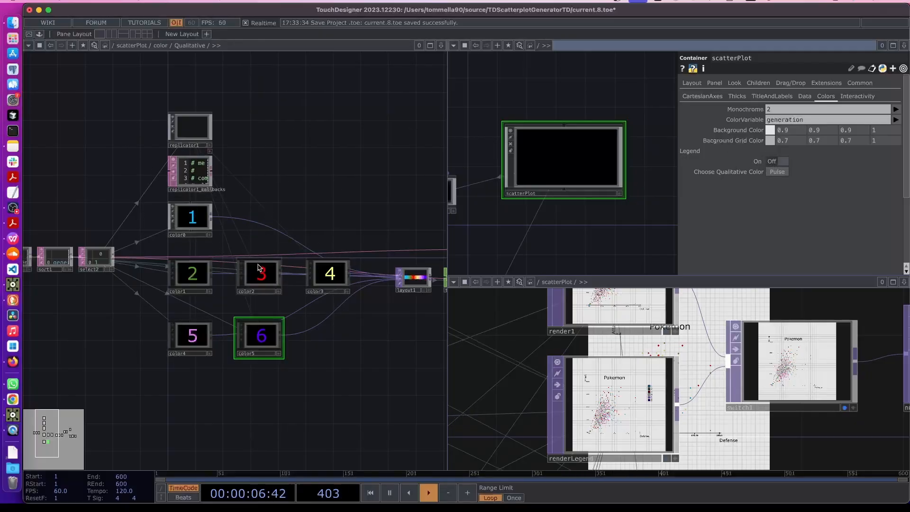
{"action": "key", "text": "u"}
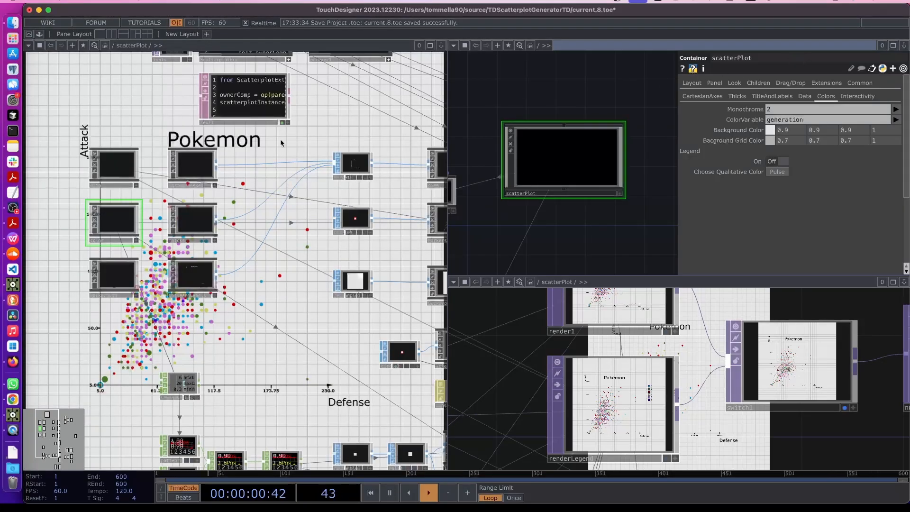
Select the ScatterplotExt Text DAT, turn off its live viewer, and open it in the external editor
{"action": "left_click_drag", "start_coordinate": [271, 130], "coordinate": [272, 311]}
{"action": "scroll", "coordinate": [272, 308], "scroll_direction": "up", "scroll_amount": 7}
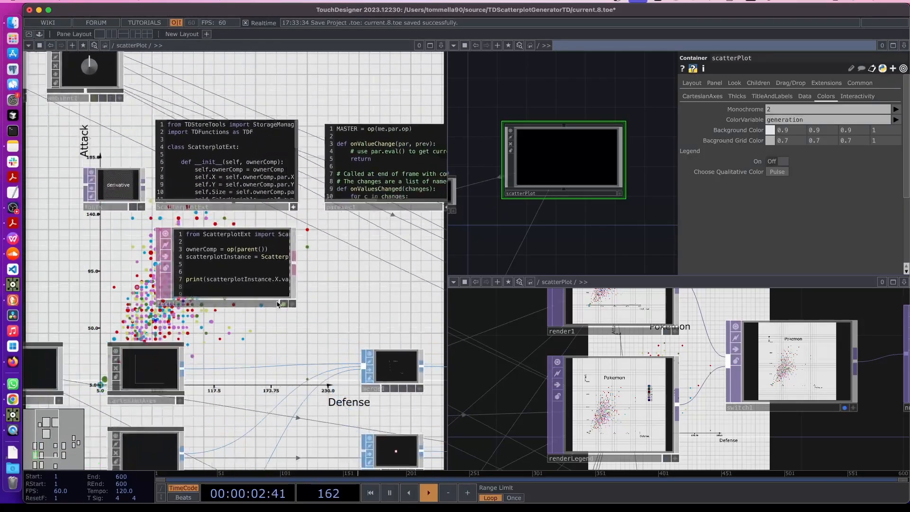
{"action": "left_click_drag", "start_coordinate": [355, 180], "coordinate": [357, 413]}
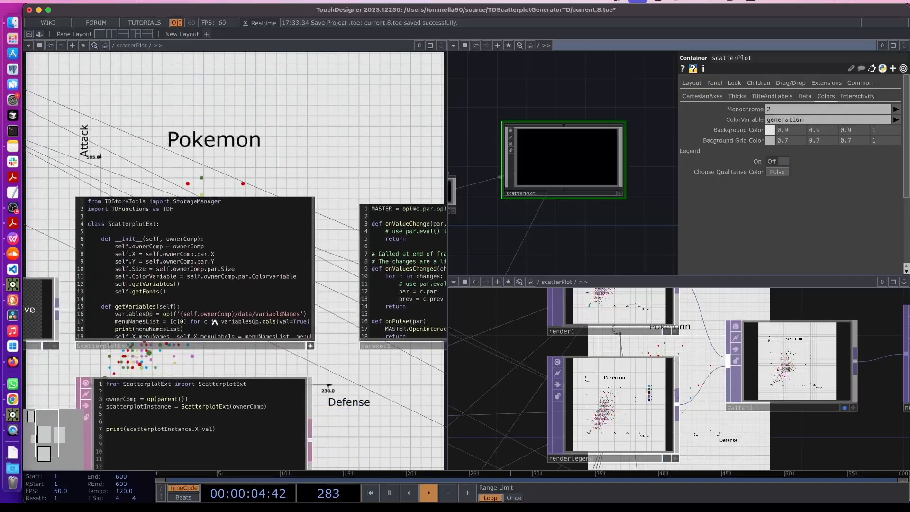
{"action": "scroll", "coordinate": [185, 265], "scroll_direction": "down", "scroll_amount": 1}
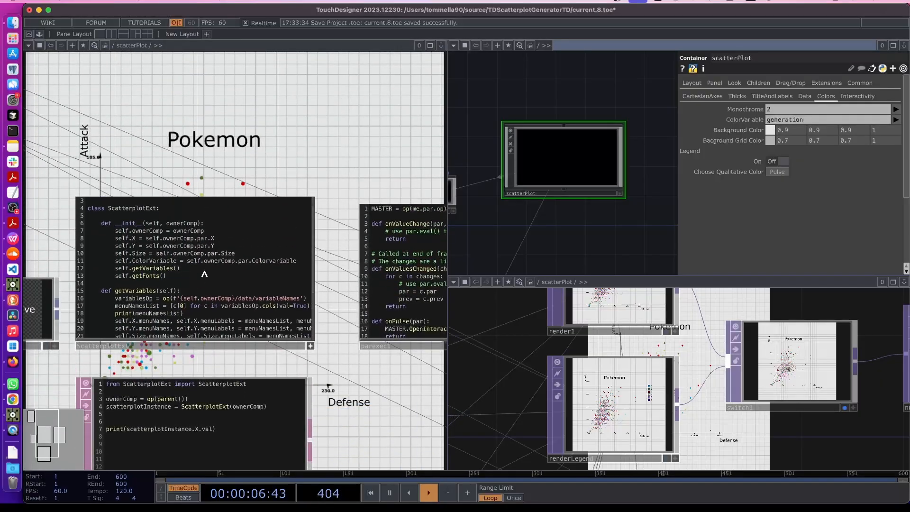
{"action": "left_click", "coordinate": [138, 350]}
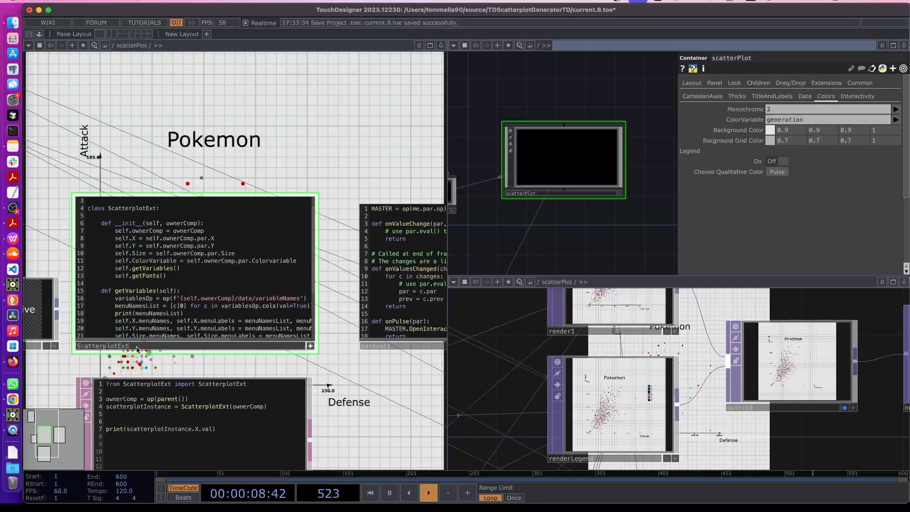
{"action": "left_click", "coordinate": [311, 346]}
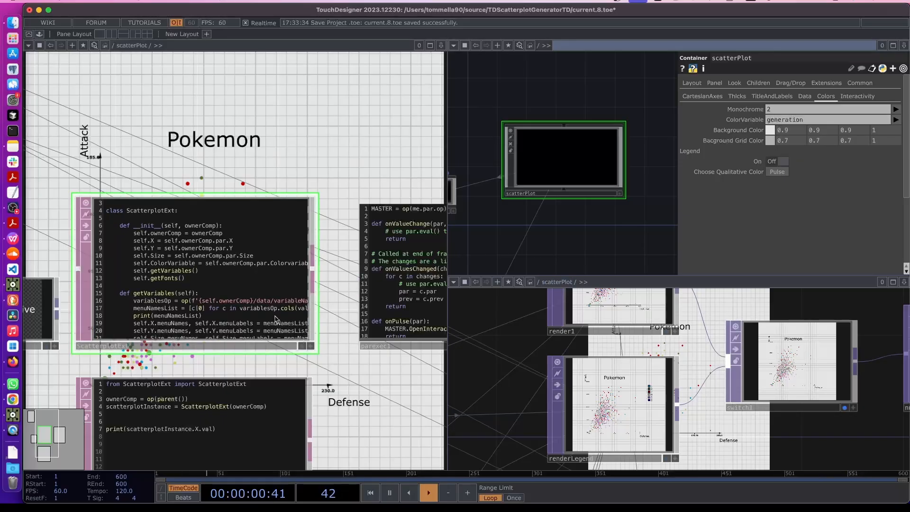
{"action": "key", "text": "p"}
{"action": "scroll", "coordinate": [264, 308], "scroll_direction": "down", "scroll_amount": 1}
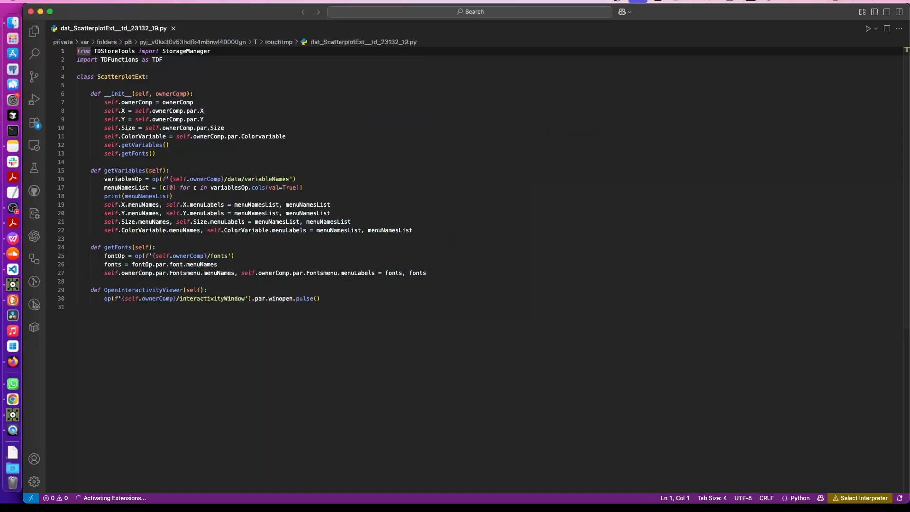
Add a 'def OpenQualitativeColorPicker(self):' header below OpenInteractivityViewer, declining the network access prompt
{"action": "left_click", "coordinate": [345, 297]}
{"action": "key", "text": "Return"}
{"action": "key", "text": "Return"}
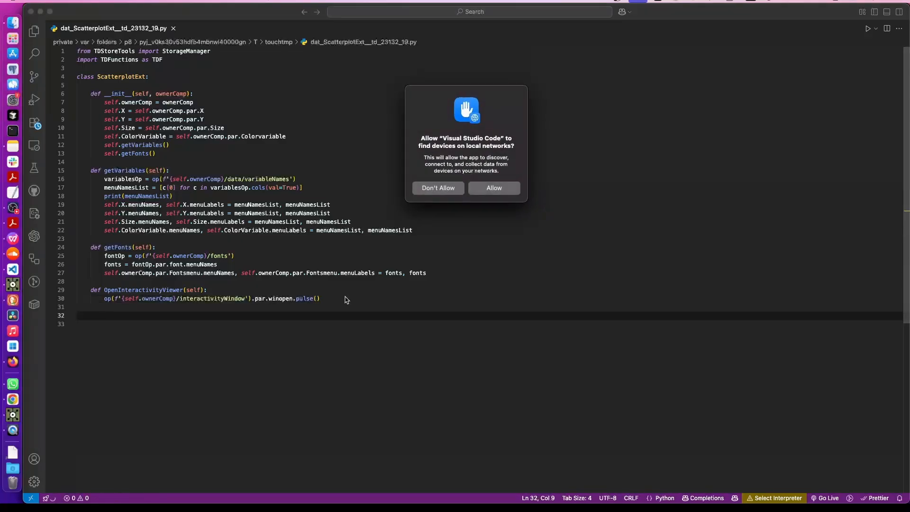
{"action": "left_click", "coordinate": [438, 188]}
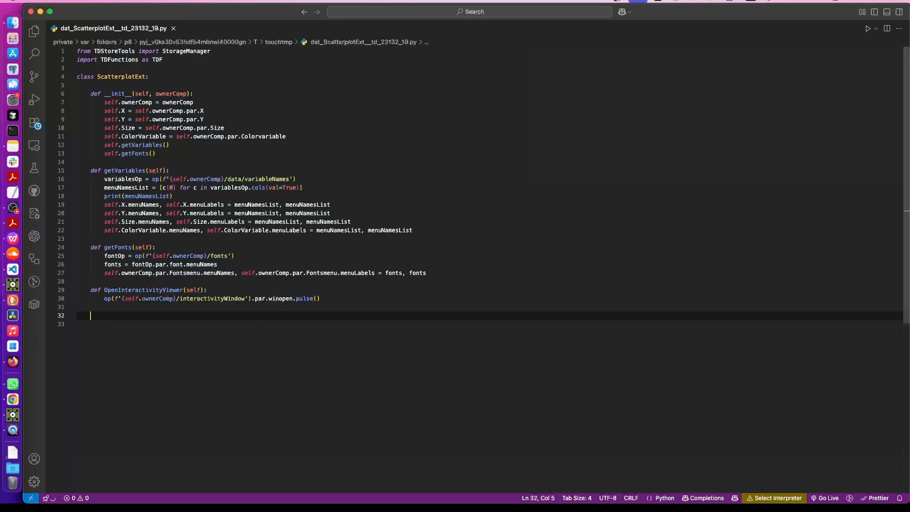
{"action": "type", "text": "def Ope"}
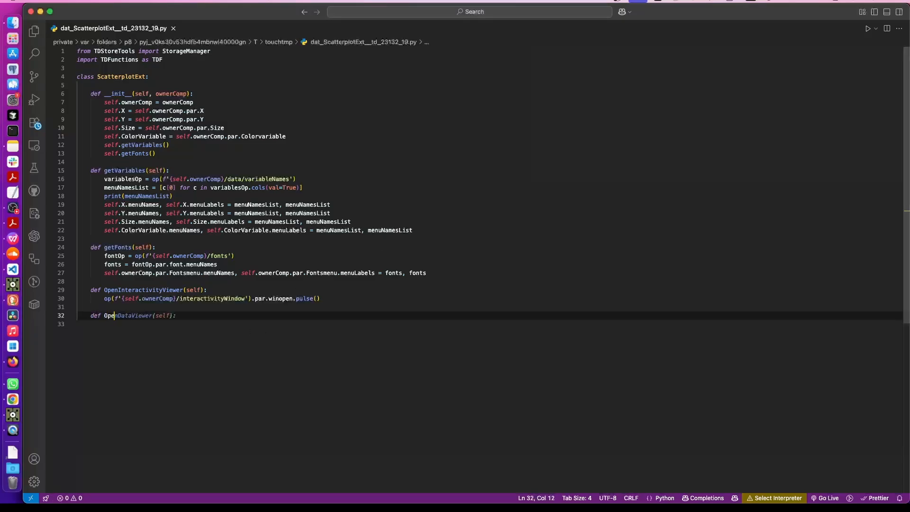
{"action": "type", "text": "nQualitative"}
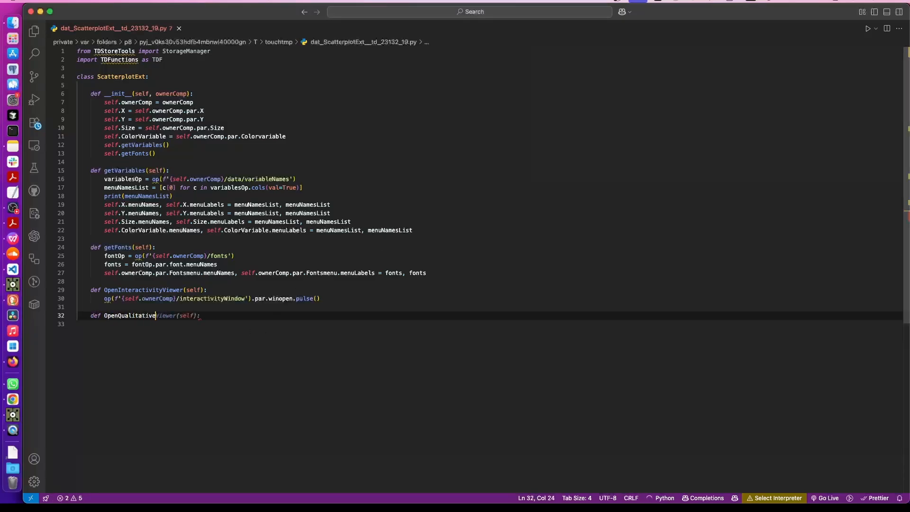
{"action": "type", "text": "ColorPicker"}
{"action": "key", "text": "Tab"}
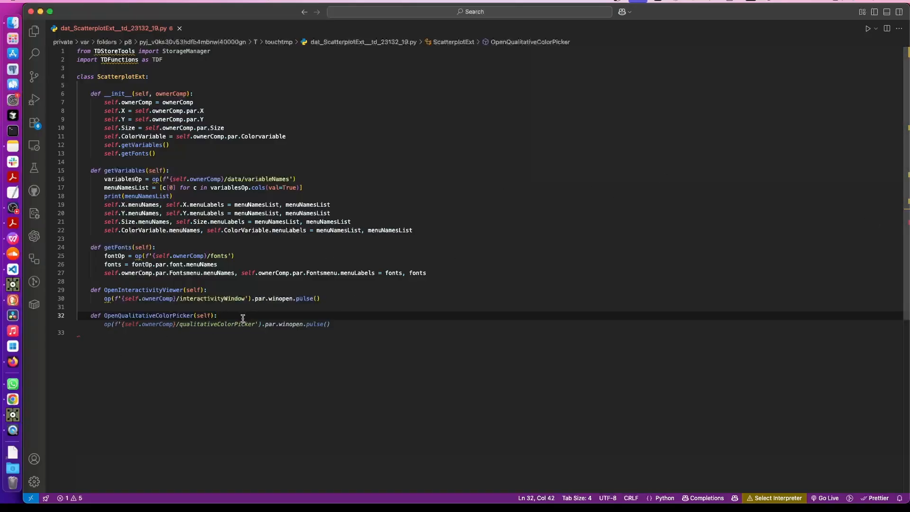
{"action": "key", "text": "Return"}
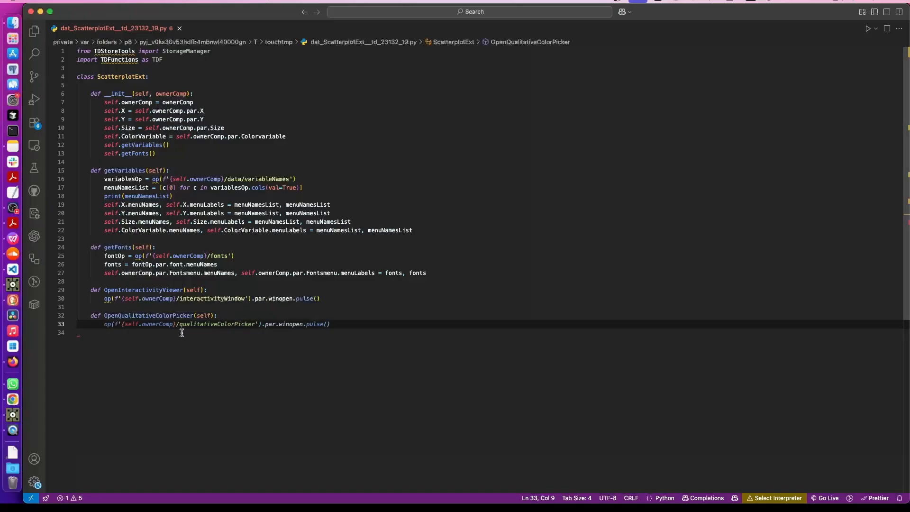
{"action": "key", "text": "Tab"}
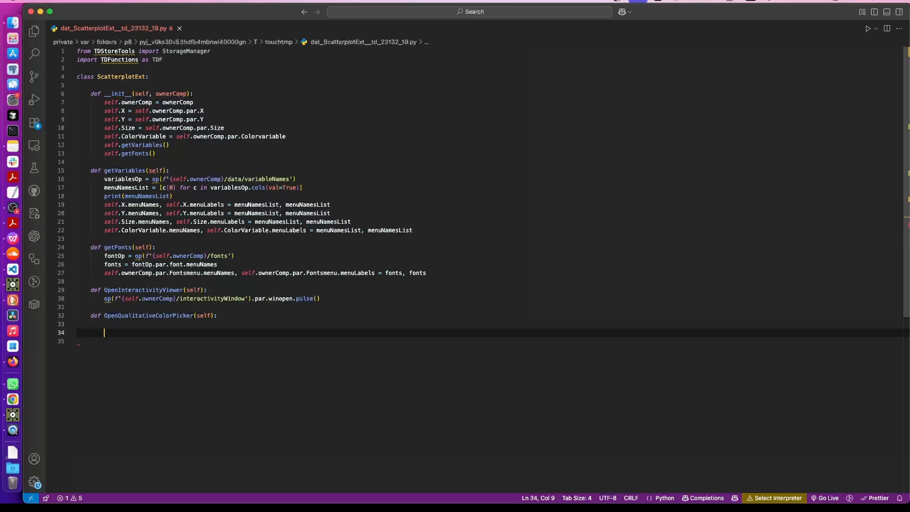
Enter color > Qualitative and select its /scatterPlot/color/Qualitative path in the path bar
{"action": "left_click", "coordinate": [13, 284]}
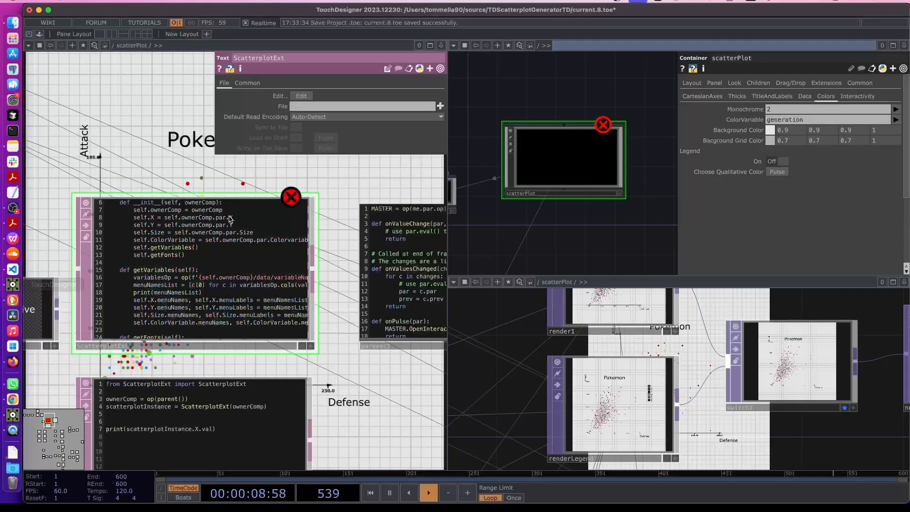
{"action": "scroll", "coordinate": [247, 351], "scroll_direction": "down", "scroll_amount": 10}
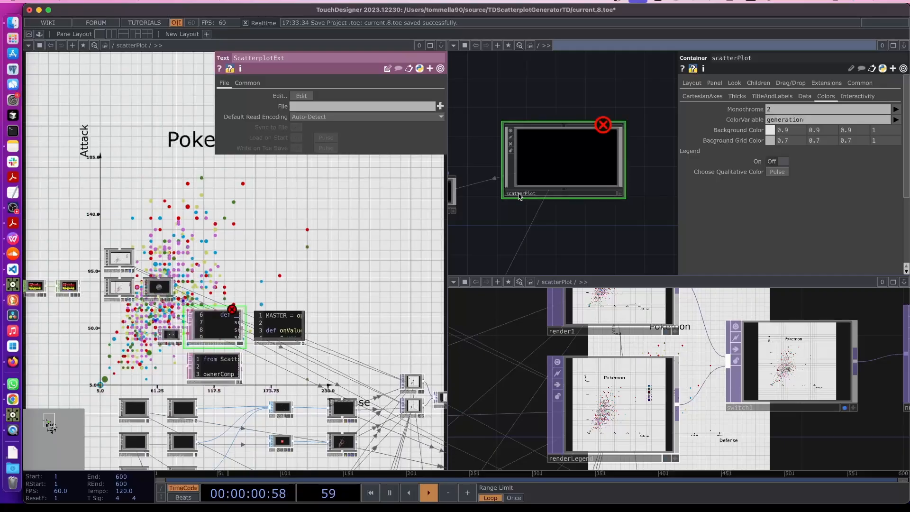
{"action": "left_click_drag", "start_coordinate": [216, 437], "coordinate": [248, 245]}
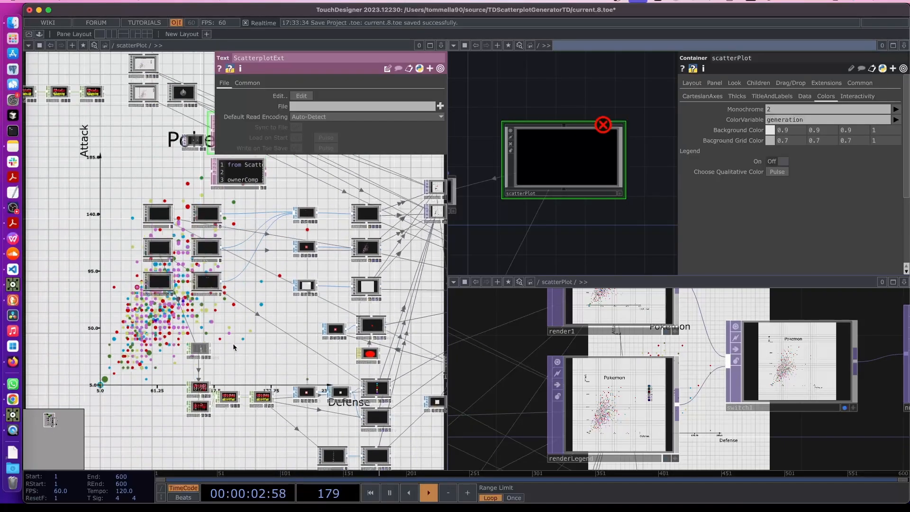
{"action": "left_click_drag", "start_coordinate": [251, 437], "coordinate": [149, 337]}
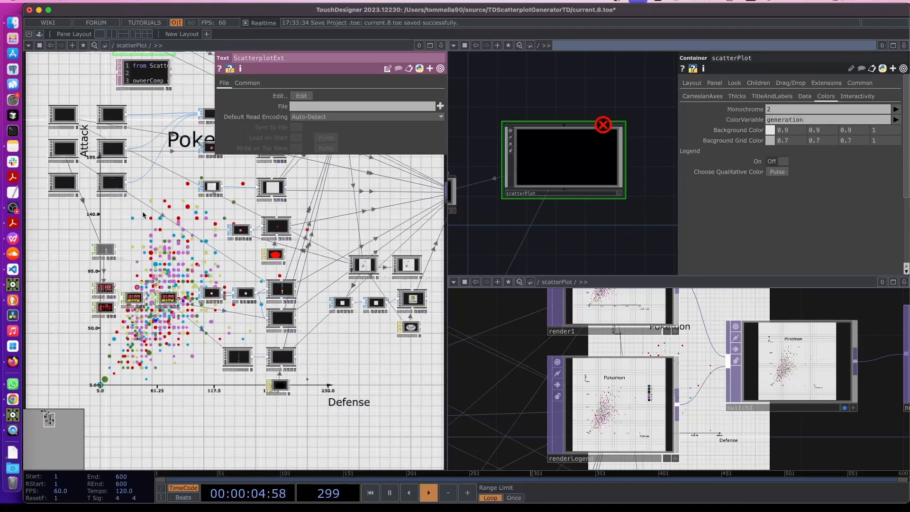
{"action": "scroll", "coordinate": [132, 269], "scroll_direction": "up", "scroll_amount": 5}
{"action": "left_click", "coordinate": [132, 269]}
{"action": "key", "text": "i"}
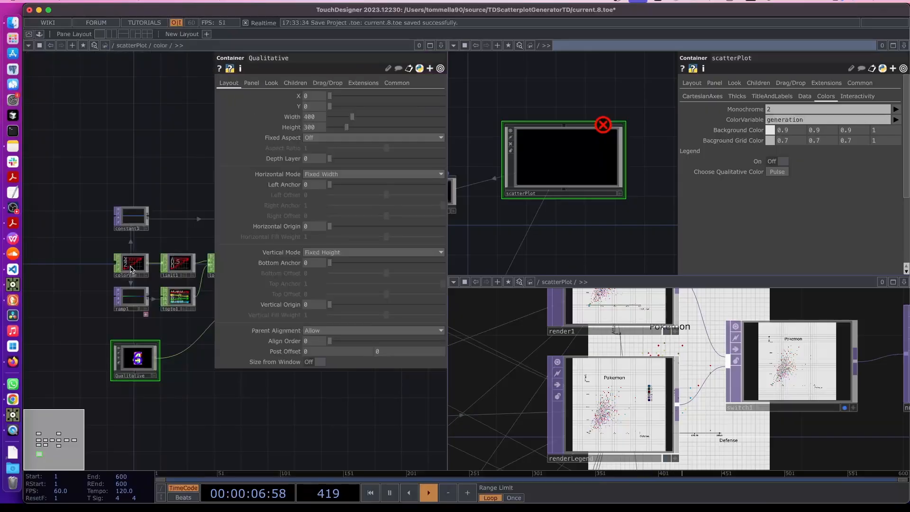
{"action": "key", "text": "i"}
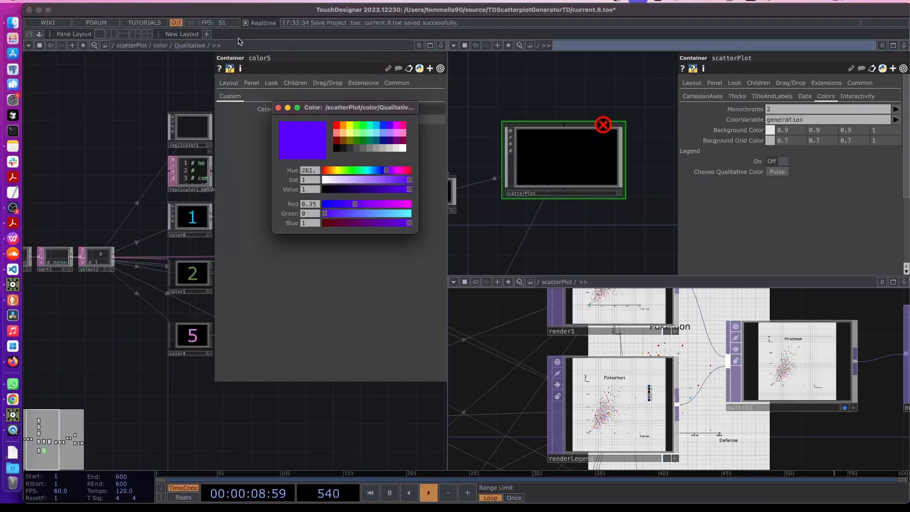
{"action": "left_click", "coordinate": [216, 47]}
{"action": "left_click_drag", "start_coordinate": [216, 48], "coordinate": [37, 47]}
{"action": "key", "text": "super+c"}
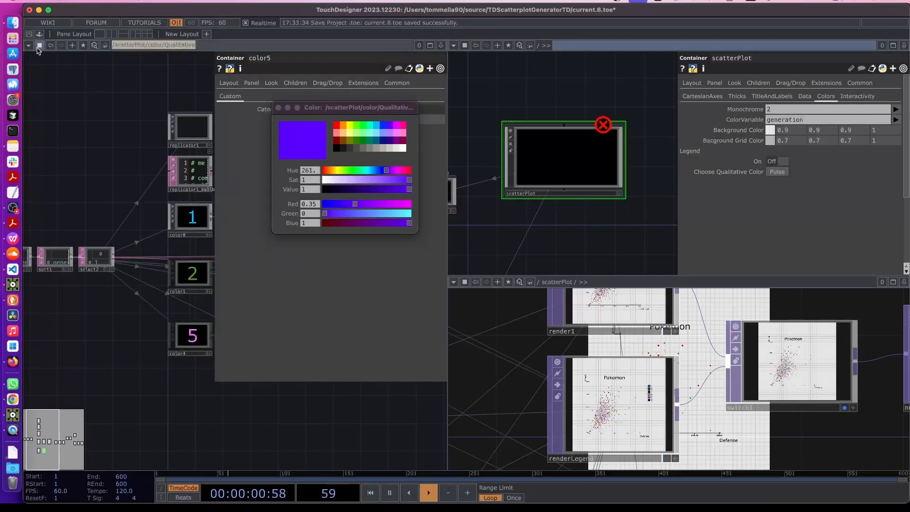
Write colorOp = op(' with the pasted Qualitative component path in the method body
{"action": "left_click", "coordinate": [15, 270]}
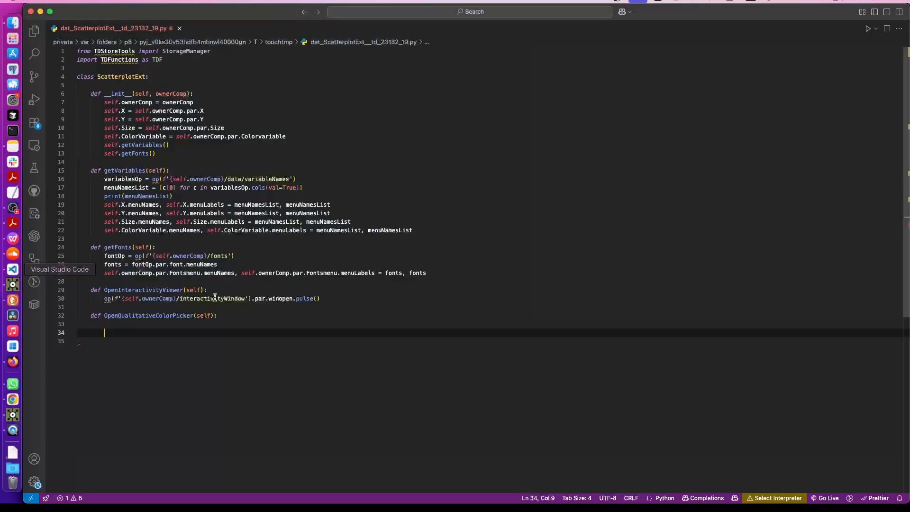
{"action": "left_click", "coordinate": [136, 325]}
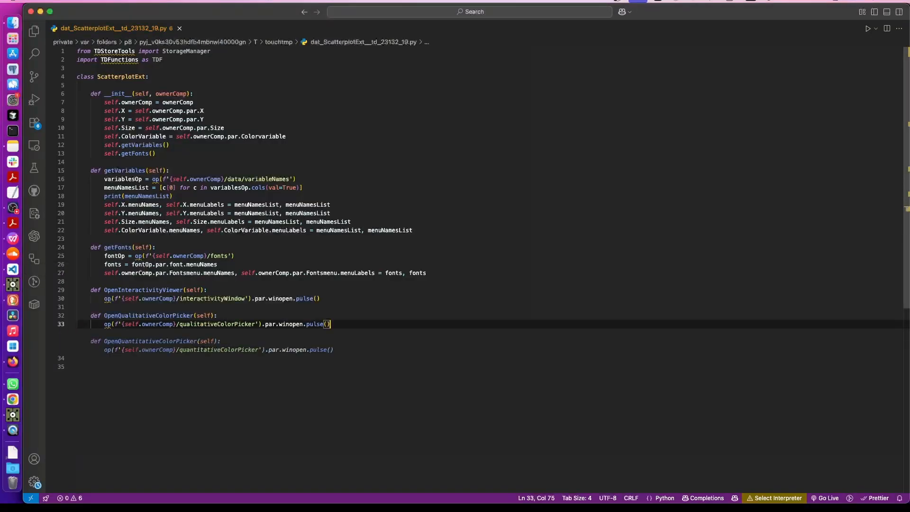
{"action": "key", "text": "Tab"}
{"action": "type", "text": "color"}
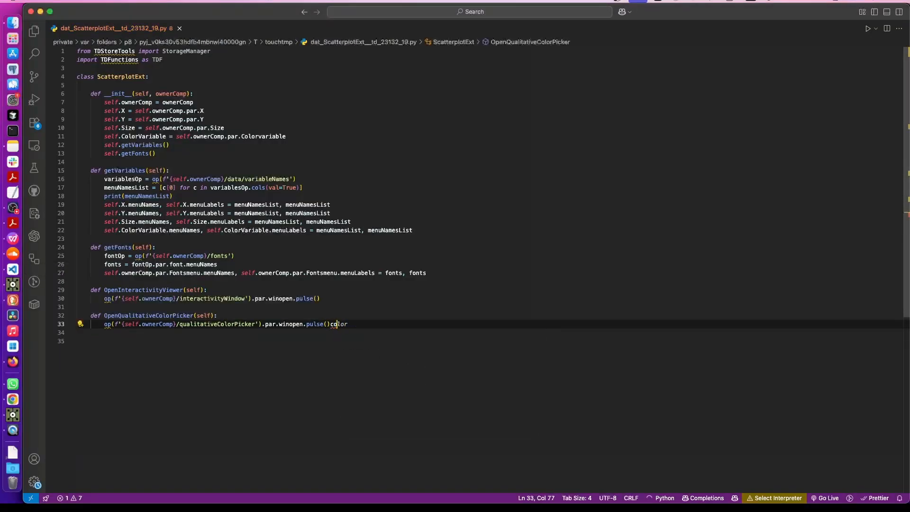
{"action": "key", "text": "BackSpace"}
{"action": "key", "text": "BackSpace"}
{"action": "type", "text": ":"}
{"action": "key", "text": "BackSpace"}
{"action": "key", "text": "super+z"}
{"action": "key", "text": "super+z"}
{"action": "key", "text": "super+z"}
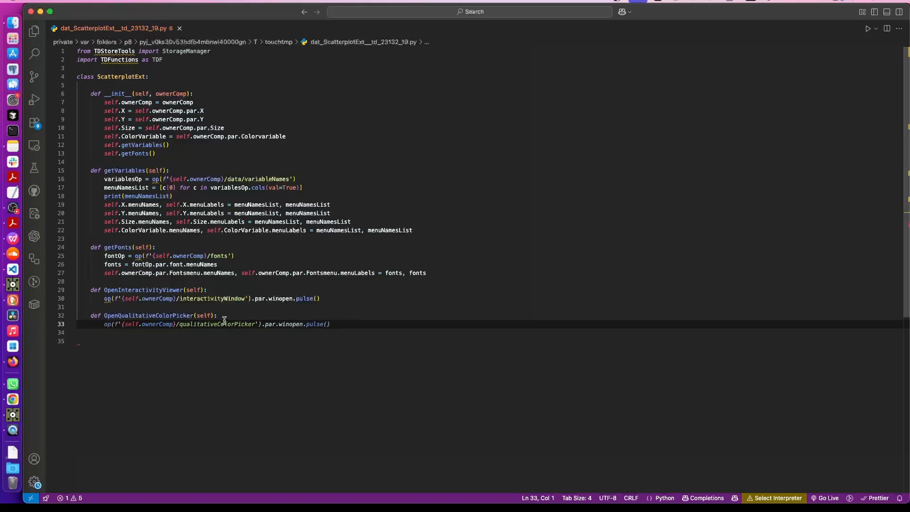
{"action": "key", "text": "Tab"}
{"action": "key", "text": "Tab"}
{"action": "type", "text": "color"}
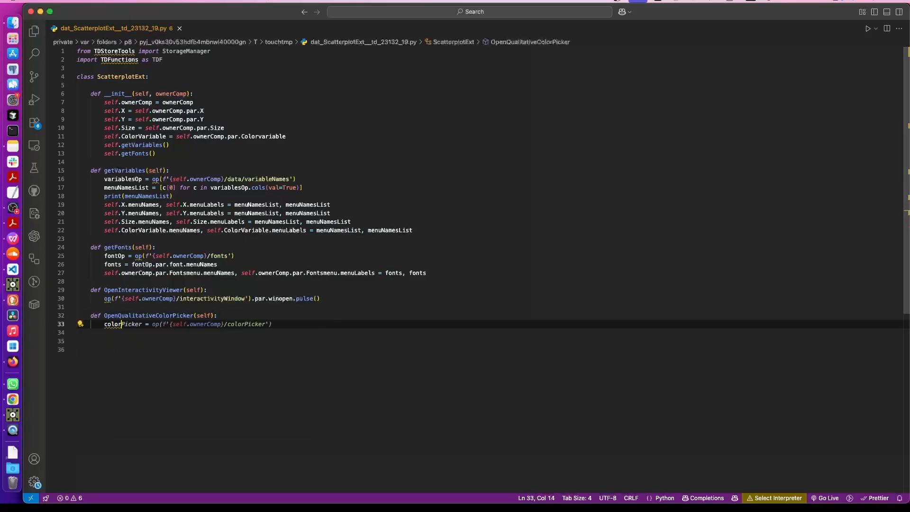
{"action": "type", "text": "Op = "}
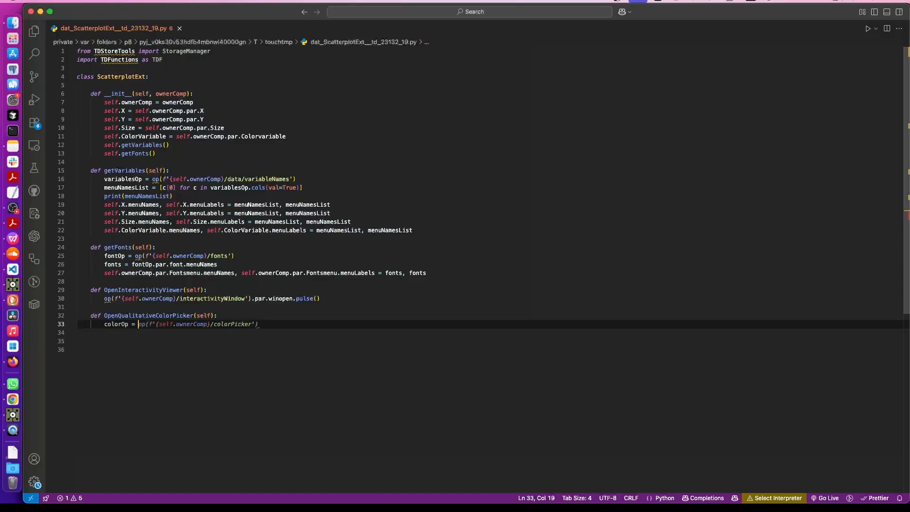
{"action": "type", "text": "op("}
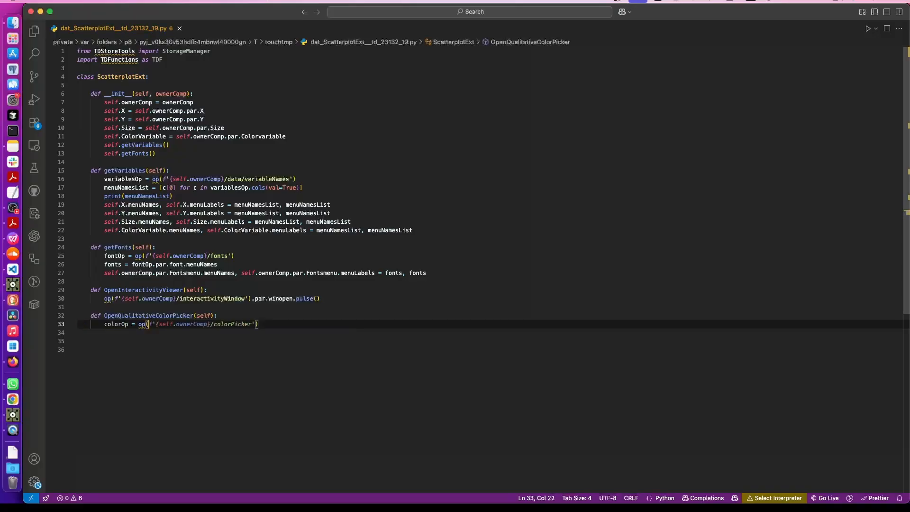
{"action": "type", "text": "'"}
{"action": "key", "text": "super+v"}
Replace the hard-coded /scatterPlot path start with the self.ownerComp f-string from line 16
{"action": "left_click", "coordinate": [241, 335]}
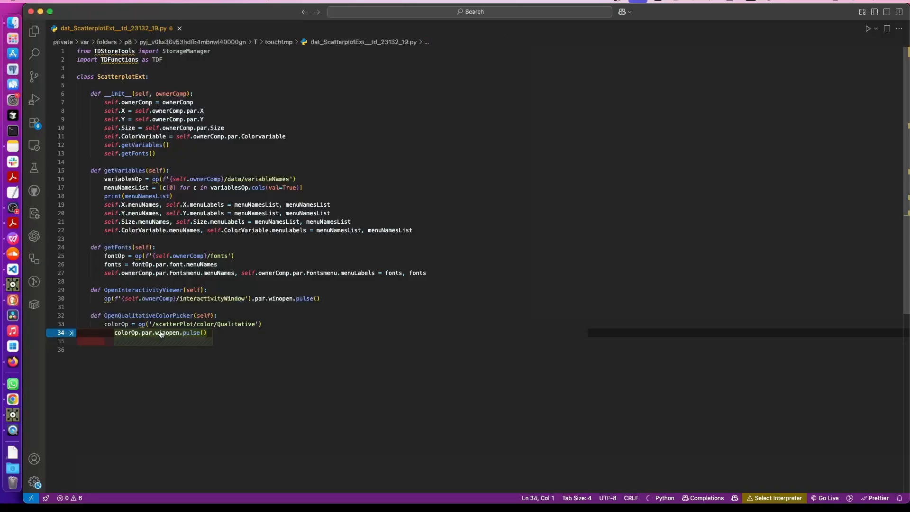
{"action": "left_click_drag", "start_coordinate": [152, 324], "coordinate": [192, 322]}
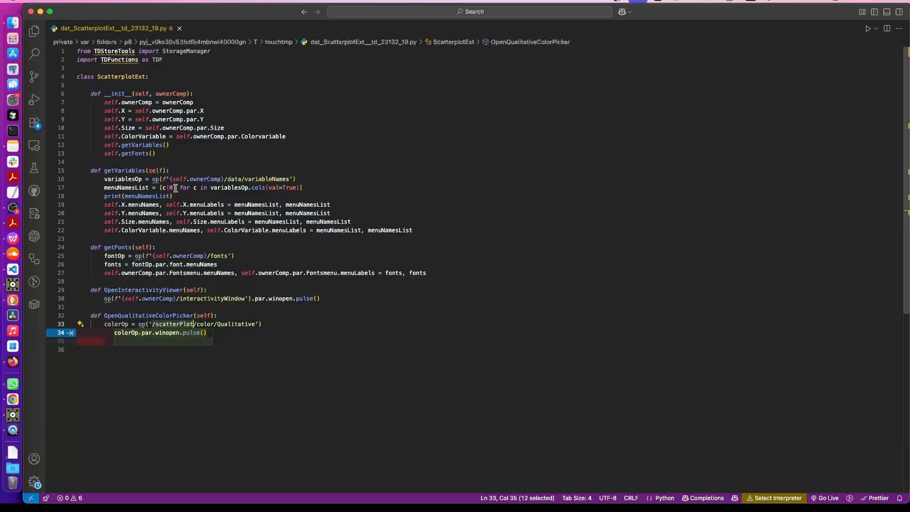
{"action": "left_click_drag", "start_coordinate": [164, 179], "coordinate": [225, 179]}
{"action": "key", "text": "super+c"}
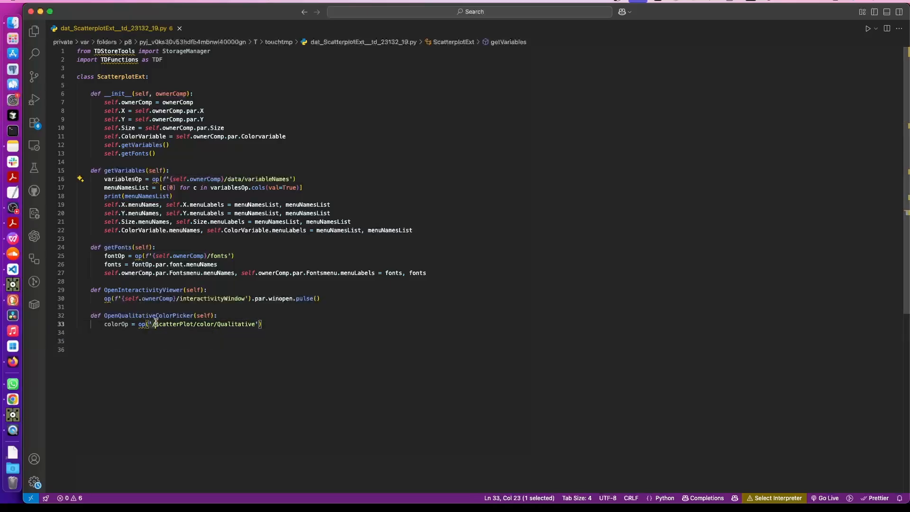
{"action": "left_click_drag", "start_coordinate": [149, 324], "coordinate": [196, 324]}
{"action": "key", "text": "super+v"}
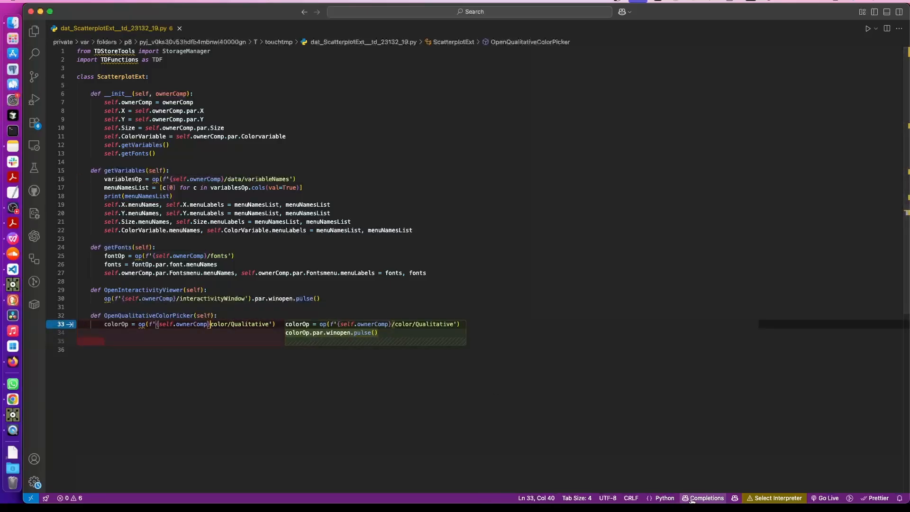
{"action": "left_click", "coordinate": [691, 499]}
{"action": "left_click", "coordinate": [735, 497]}
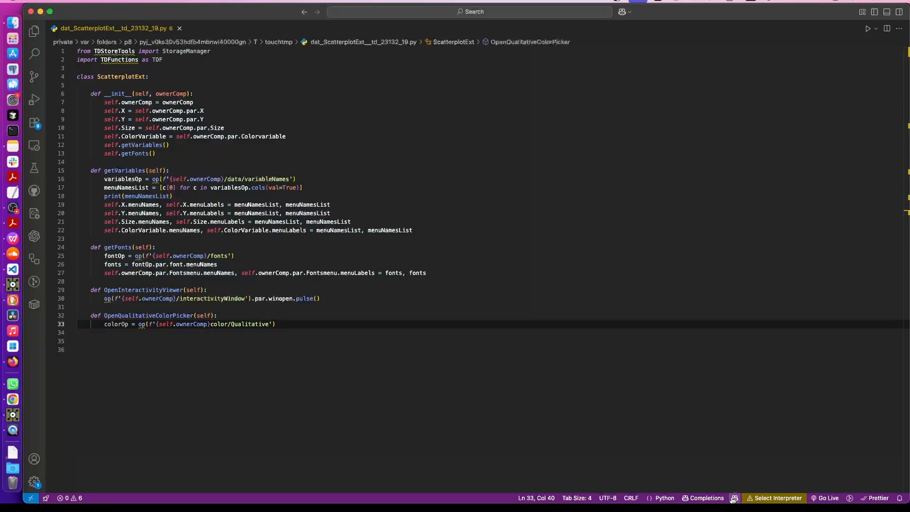
{"action": "left_click", "coordinate": [702, 498]}
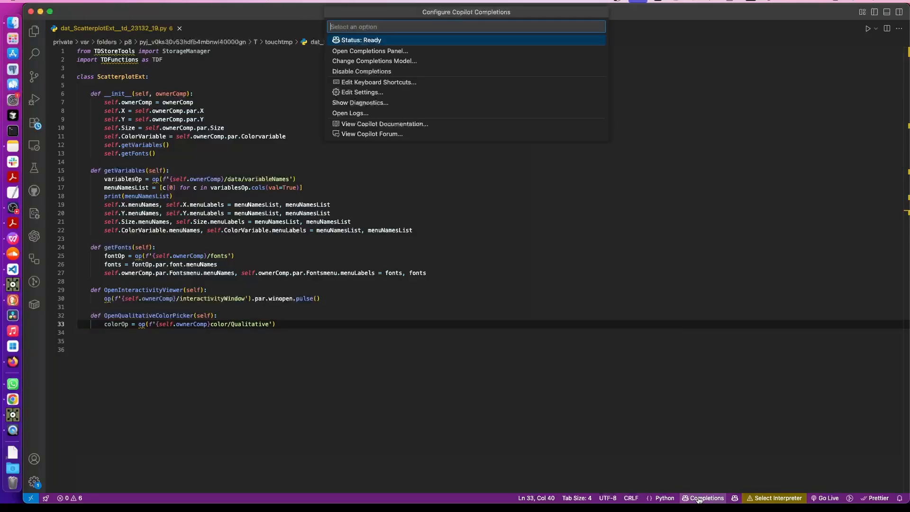
{"action": "left_click", "coordinate": [235, 340]}
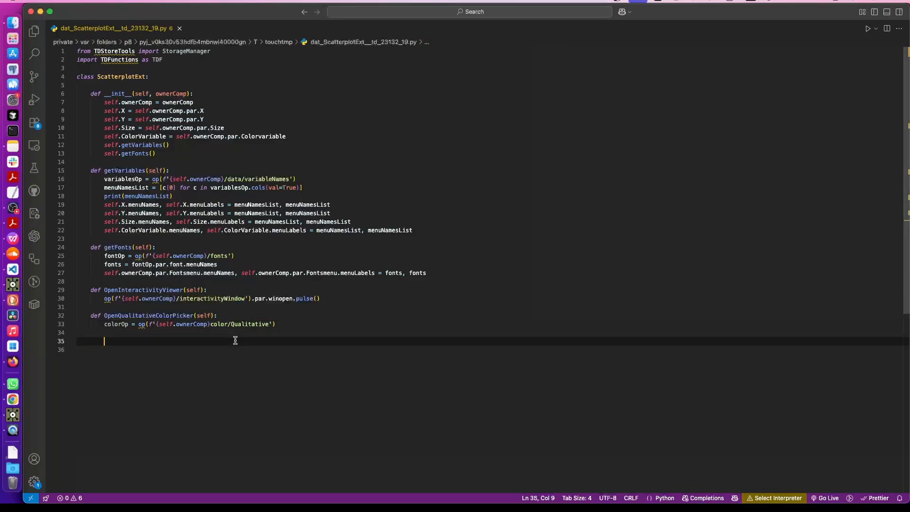
{"action": "left_click", "coordinate": [209, 325]}
{"action": "type", "text": "/"}
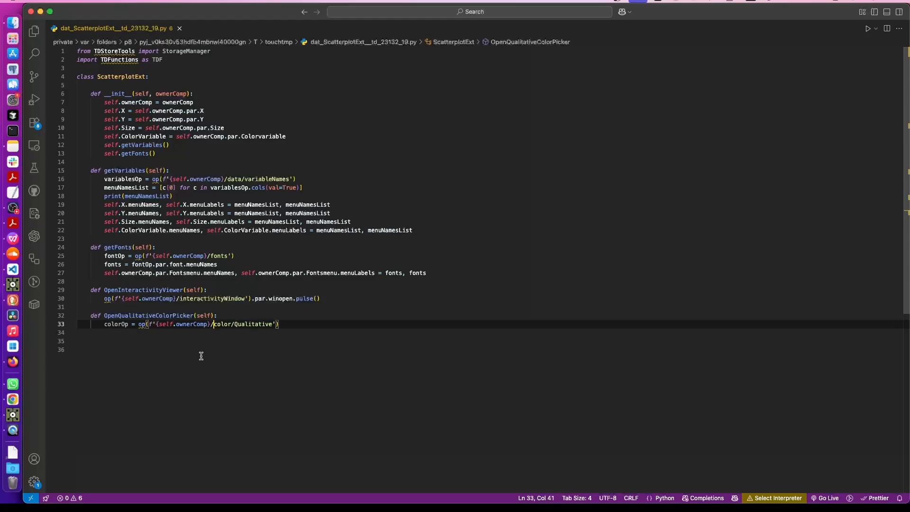
{"action": "left_click", "coordinate": [201, 351]}
Add a line setting ui.panes[0].owner = colorOp below the op() lookup
{"action": "left_click", "coordinate": [298, 323]}
{"action": "key", "text": "Return"}
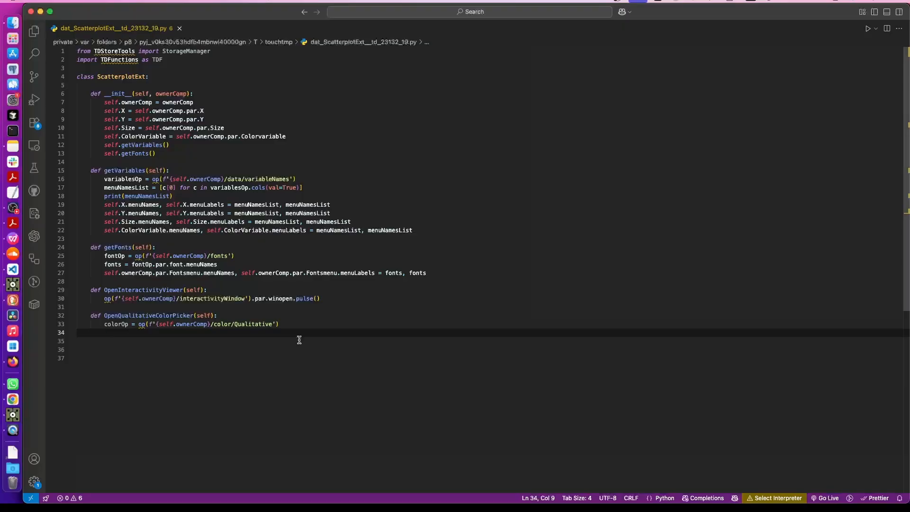
{"action": "left_click_drag", "start_coordinate": [138, 323], "coordinate": [354, 321]}
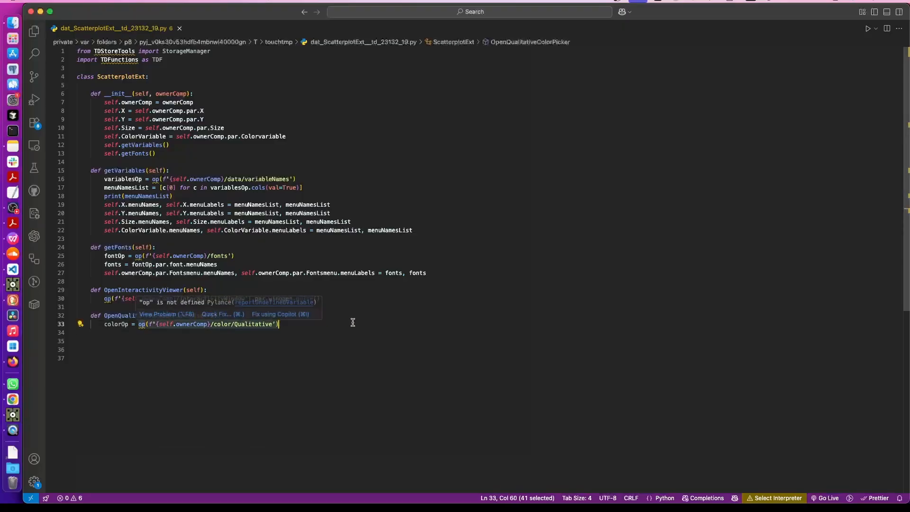
{"action": "left_click", "coordinate": [315, 324]}
{"action": "key", "text": "Return"}
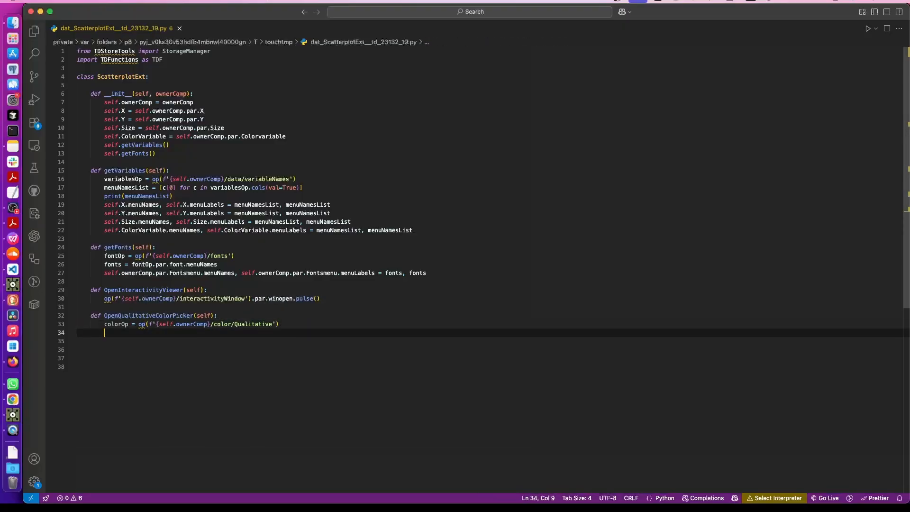
{"action": "type", "text": "ui/"}
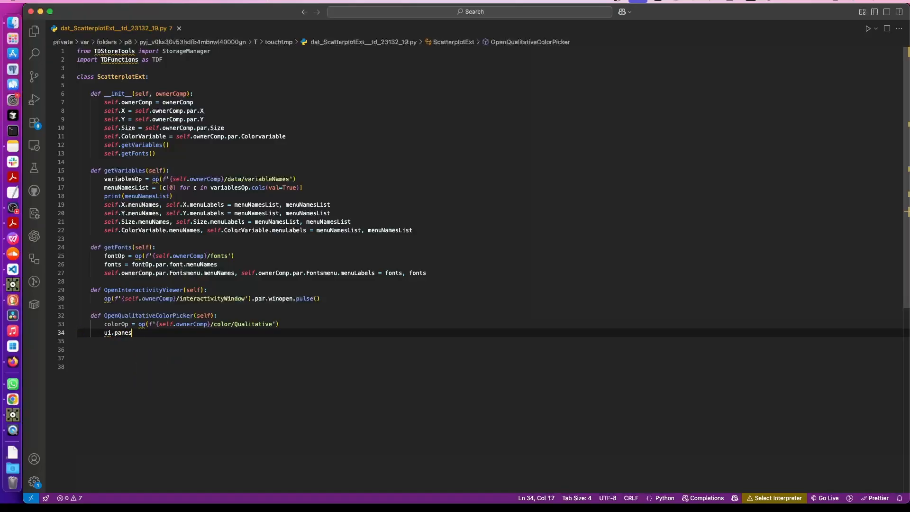
{"action": "type", "text": "panes[0].owner"}
{"action": "left_click_drag", "start_coordinate": [103, 333], "coordinate": [203, 333]}
{"action": "left_click", "coordinate": [162, 333]}
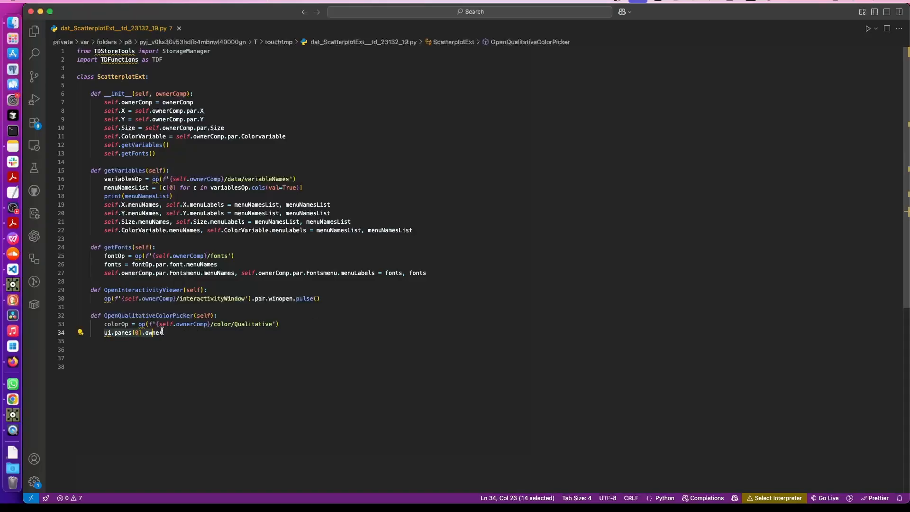
{"action": "type", "text": "= colorOp"}
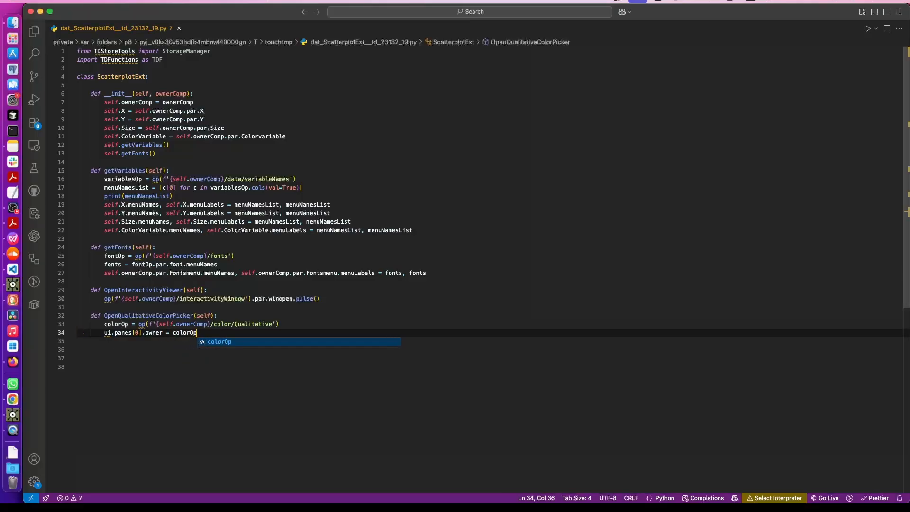
{"action": "left_click", "coordinate": [125, 385]}
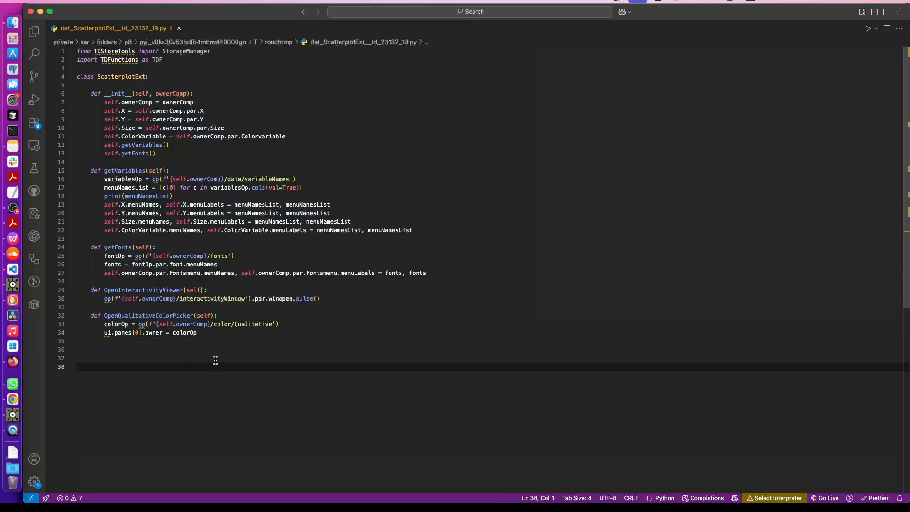
{"action": "left_click", "coordinate": [40, 12]}
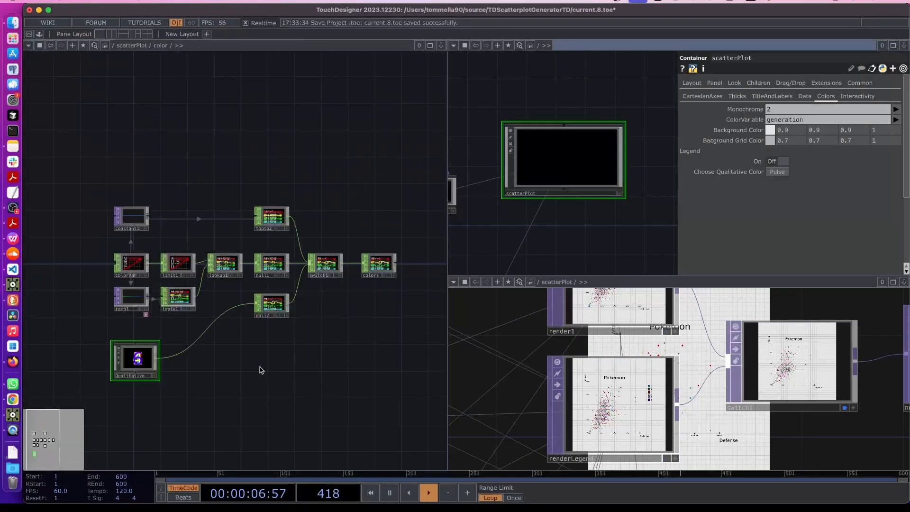
Insert blank lines after MASTER.OpenInteractivityViewer() in parexec1's onPulse for a par.name check
{"action": "key", "text": "u"}
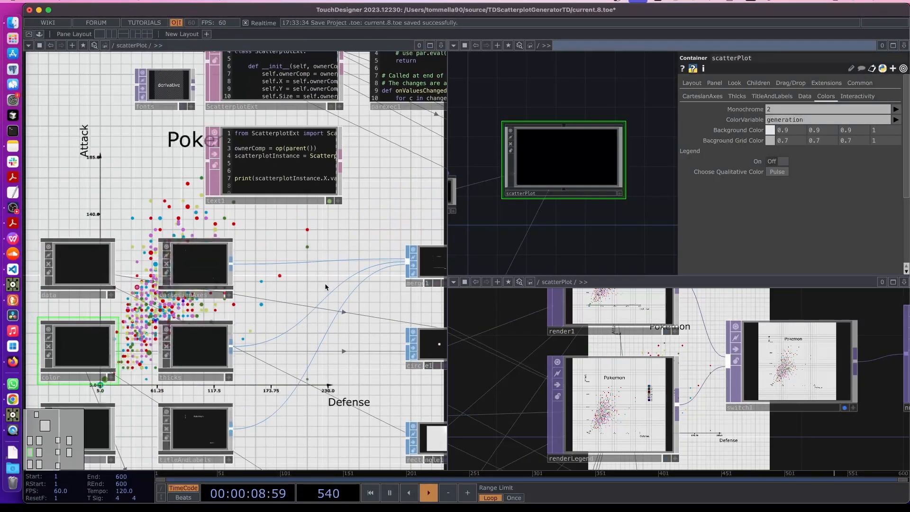
{"action": "left_click_drag", "start_coordinate": [394, 189], "coordinate": [203, 352]}
{"action": "scroll", "coordinate": [291, 343], "scroll_direction": "up", "scroll_amount": 5}
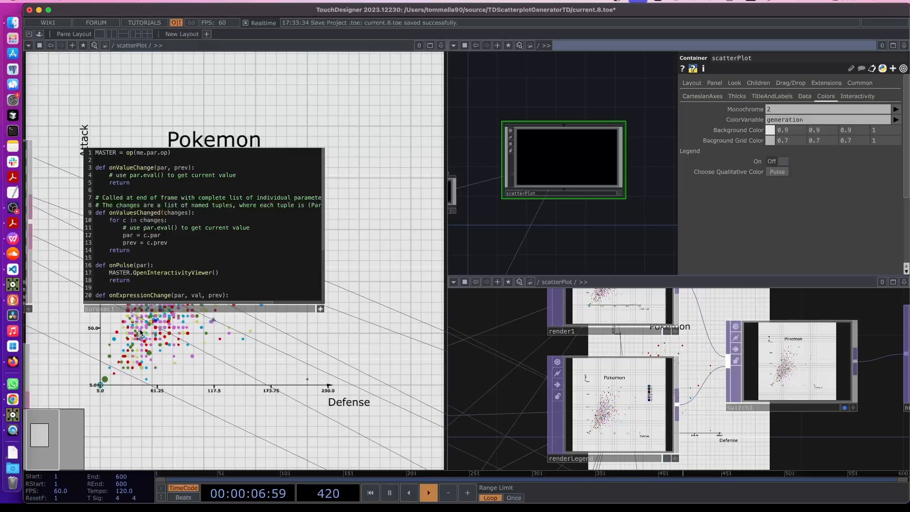
{"action": "left_click_drag", "start_coordinate": [146, 344], "coordinate": [244, 344]}
{"action": "scroll", "coordinate": [417, 218], "scroll_direction": "down", "scroll_amount": 5}
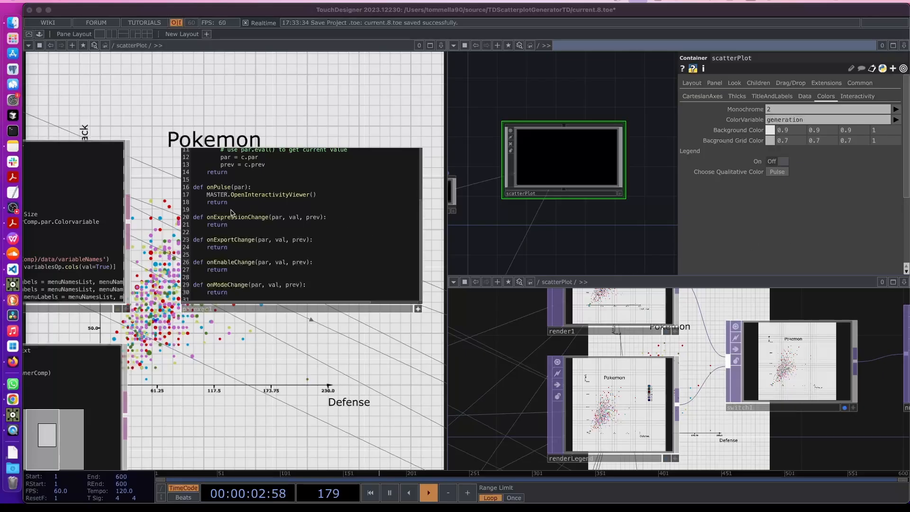
{"action": "scroll", "coordinate": [232, 212], "scroll_direction": "down", "scroll_amount": 1}
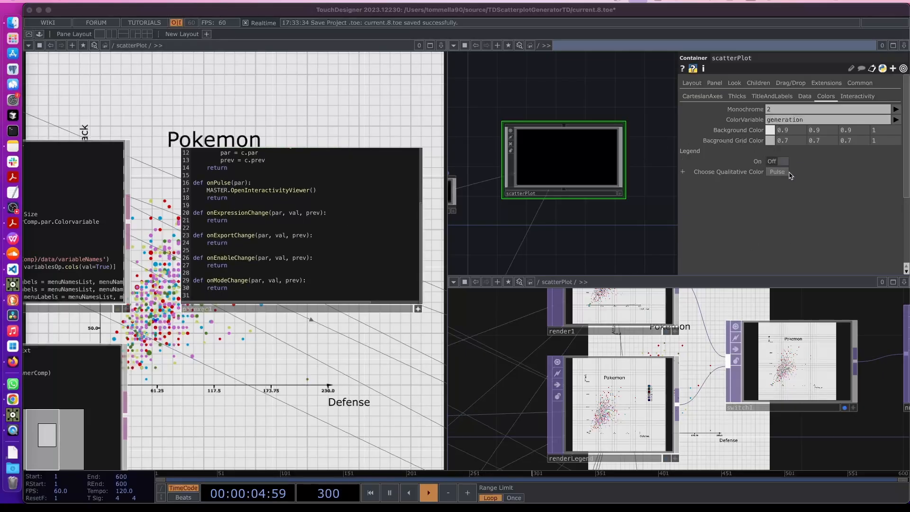
{"action": "left_click", "coordinate": [368, 274]}
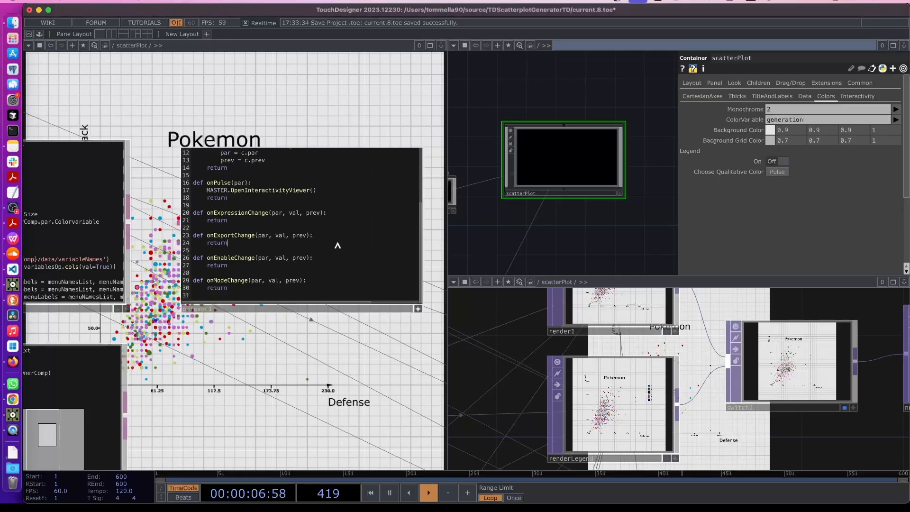
{"action": "left_click", "coordinate": [323, 189]}
{"action": "key", "text": "Return"}
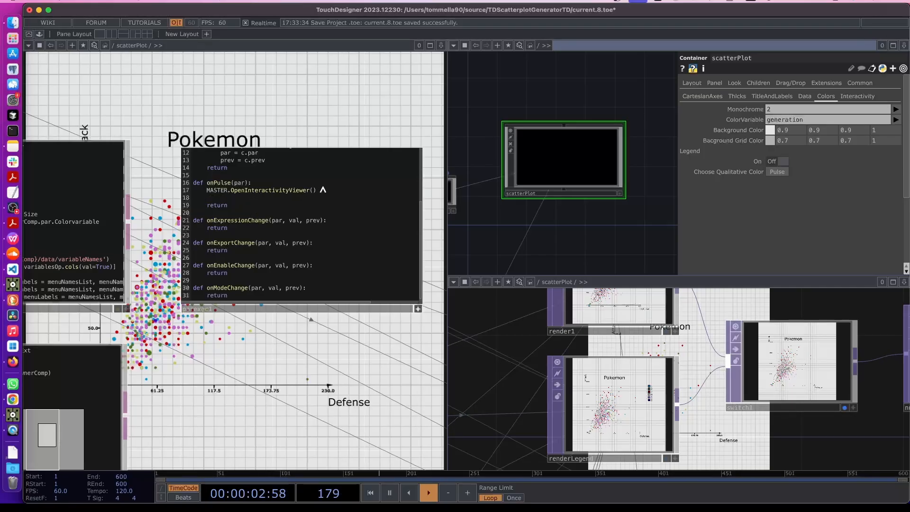
{"action": "key", "text": "Return"}
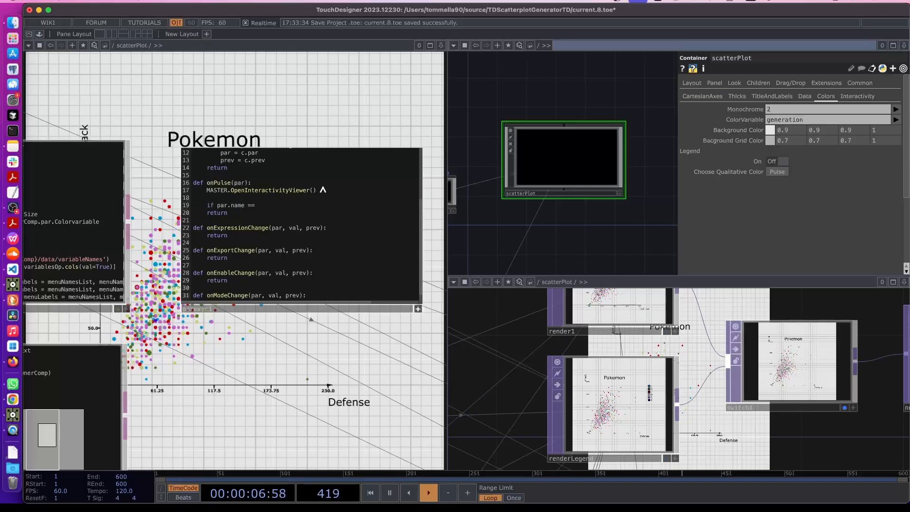
{"action": "left_click", "coordinate": [738, 175]}
Make parexec1's if line test par.name for 'Choosequalitativecolor' and start an indented line under it
{"action": "right_click", "coordinate": [554, 158]}
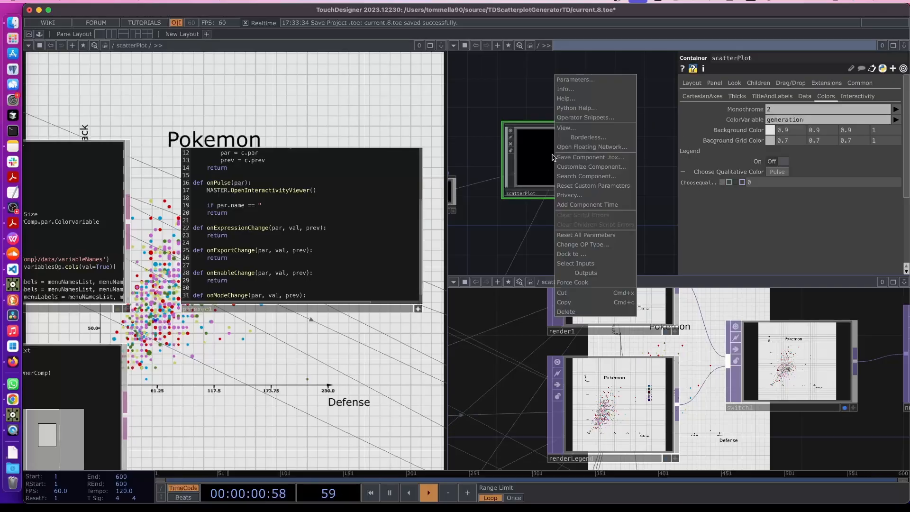
{"action": "left_click", "coordinate": [574, 169]}
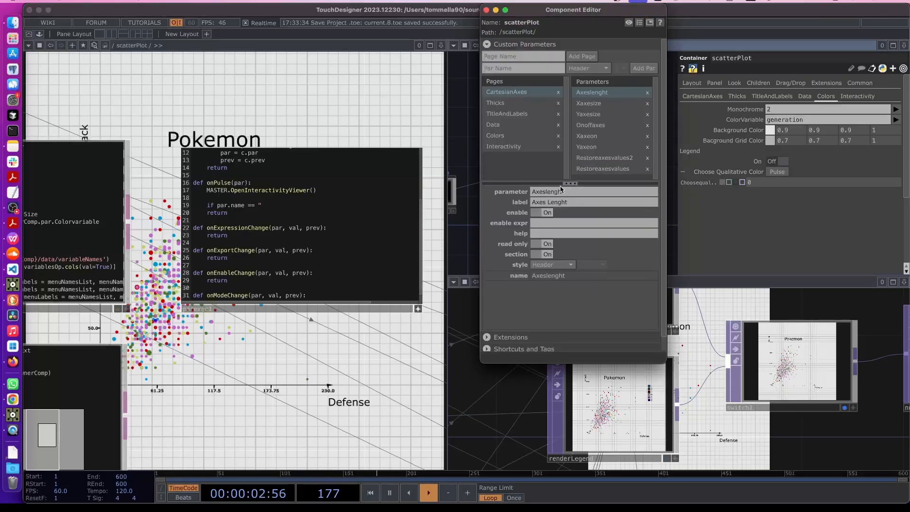
{"action": "left_click", "coordinate": [496, 136]}
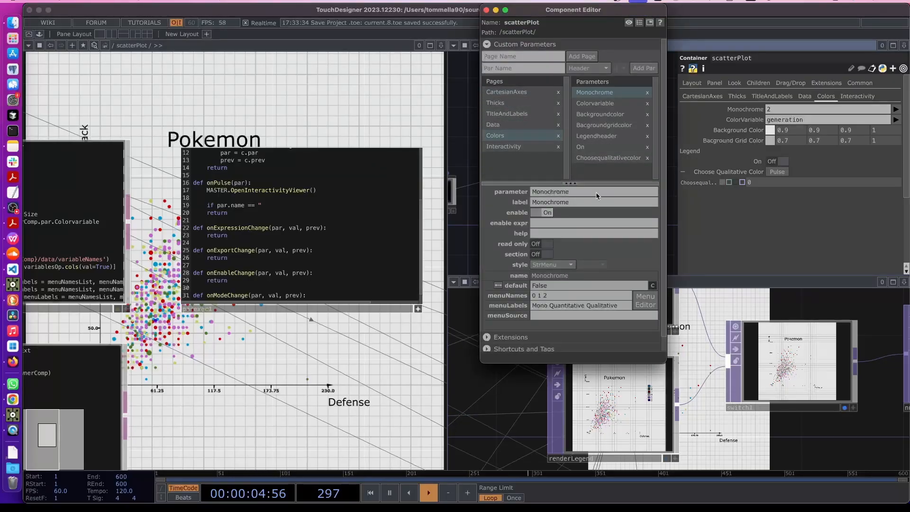
{"action": "left_click", "coordinate": [607, 157]}
{"action": "left_click", "coordinate": [606, 193]}
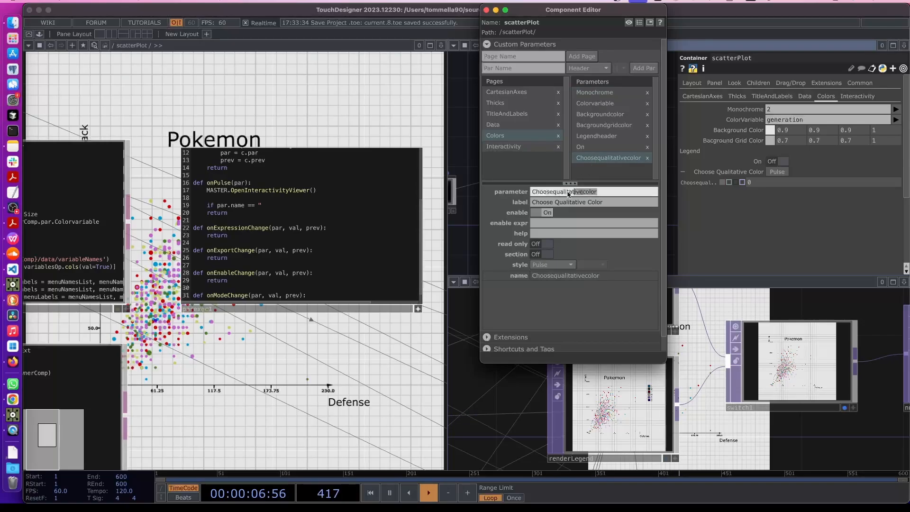
{"action": "key", "text": "super+c"}
{"action": "left_click", "coordinate": [273, 205]}
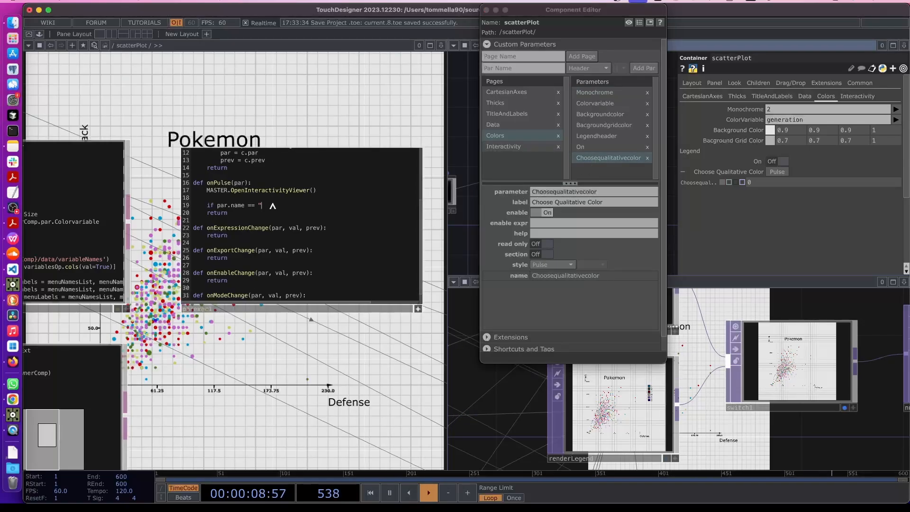
{"action": "key", "text": "super+v"}
{"action": "type", "text": "\""}
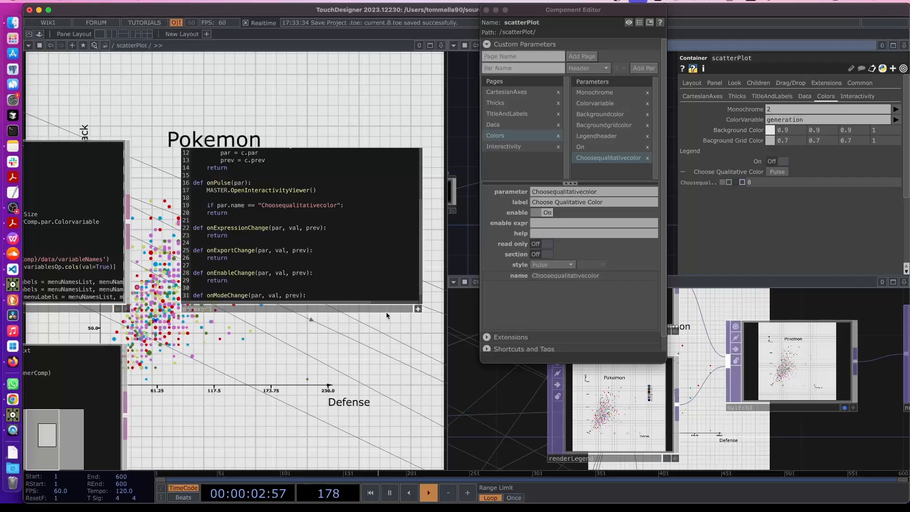
{"action": "type", "text": ":"}
{"action": "key", "text": "Return"}
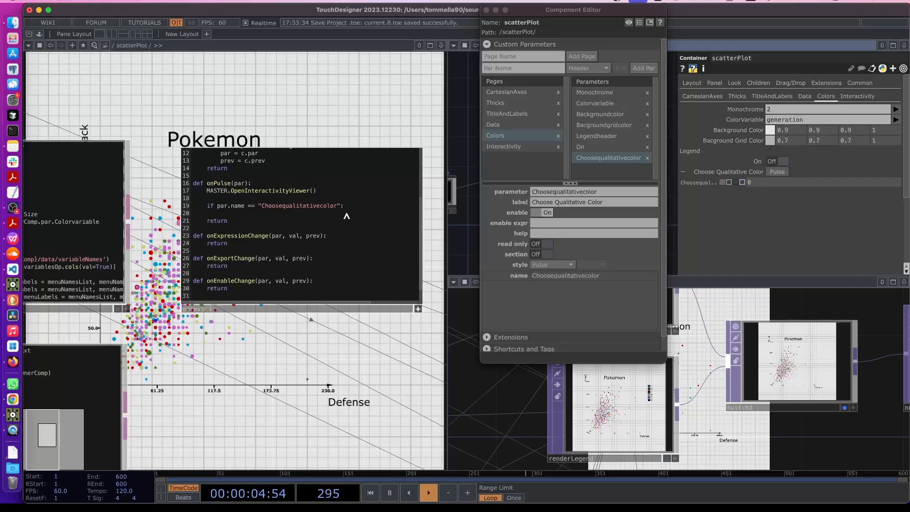
{"action": "key", "text": "Tab"}
Check the MASTER reference in parexec1, then bring up the ScatterplotExt code in Visual Studio Code
{"action": "scroll", "coordinate": [175, 284], "scroll_direction": "left", "scroll_amount": 5}
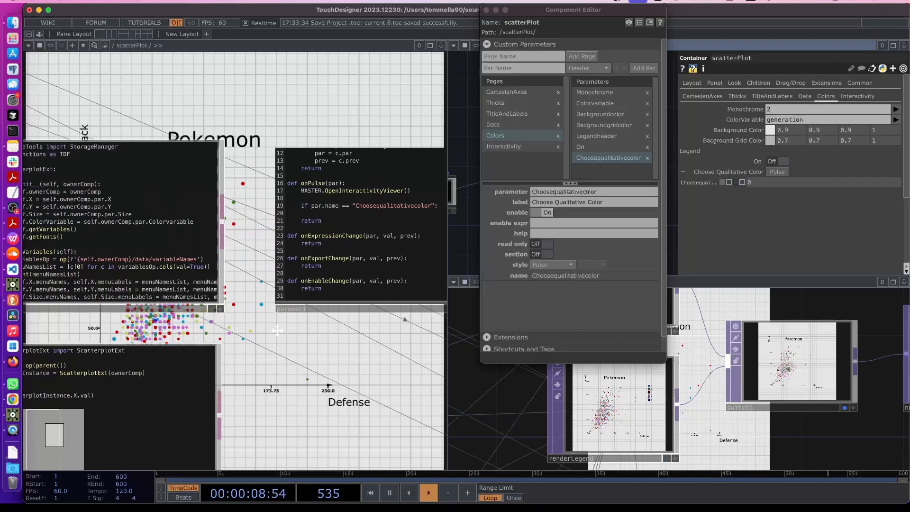
{"action": "scroll", "coordinate": [318, 331], "scroll_direction": "right", "scroll_amount": 4}
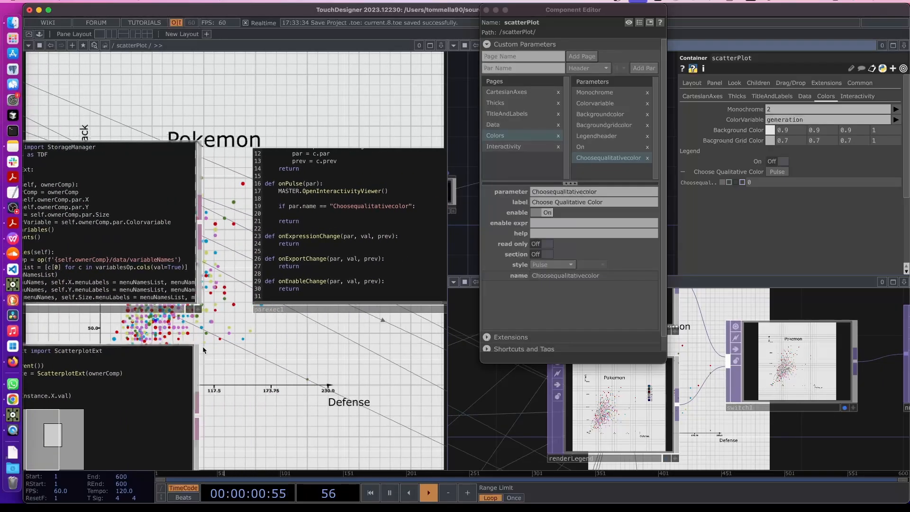
{"action": "scroll", "coordinate": [282, 218], "scroll_direction": "up", "scroll_amount": 3}
{"action": "scroll", "coordinate": [251, 178], "scroll_direction": "up", "scroll_amount": 2}
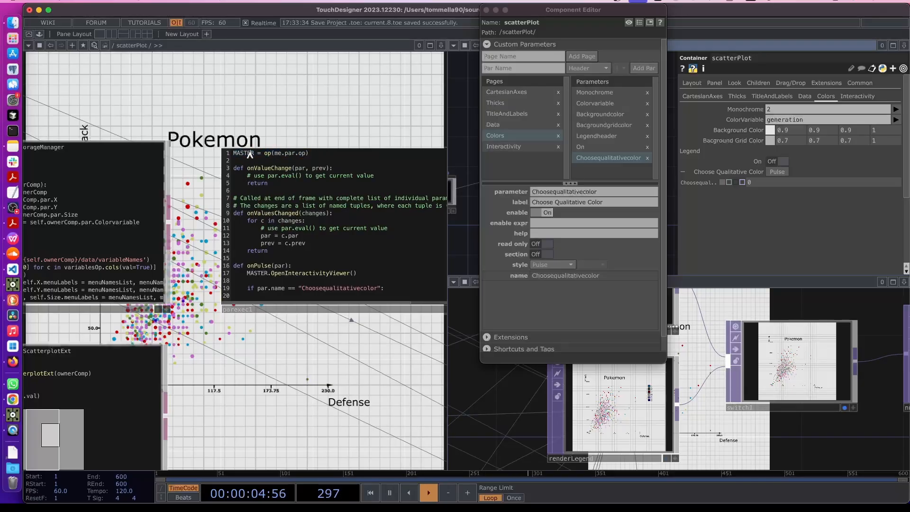
{"action": "double_click", "coordinate": [250, 154]}
{"action": "left_click", "coordinate": [287, 296]}
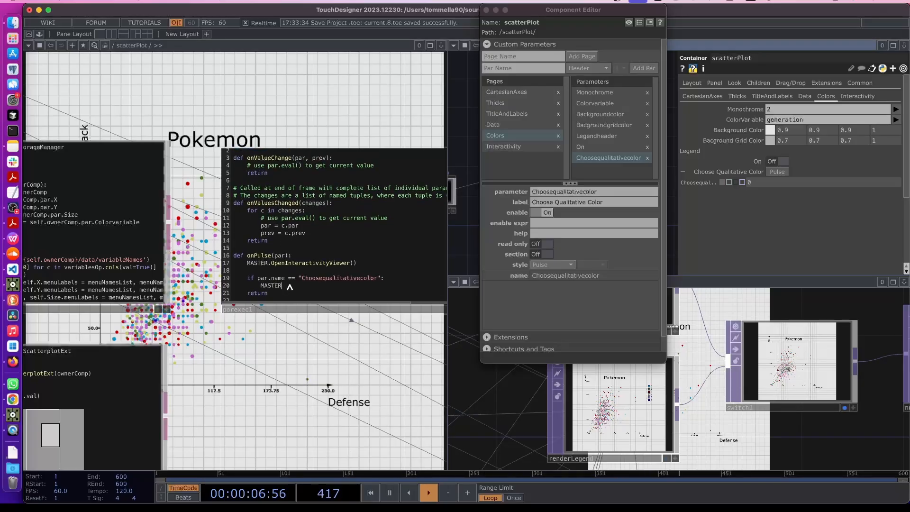
{"action": "left_click_drag", "start_coordinate": [184, 324], "coordinate": [300, 324]}
{"action": "scroll", "coordinate": [203, 261], "scroll_direction": "down", "scroll_amount": 4}
{"action": "scroll", "coordinate": [203, 261], "scroll_direction": "up", "scroll_amount": 2}
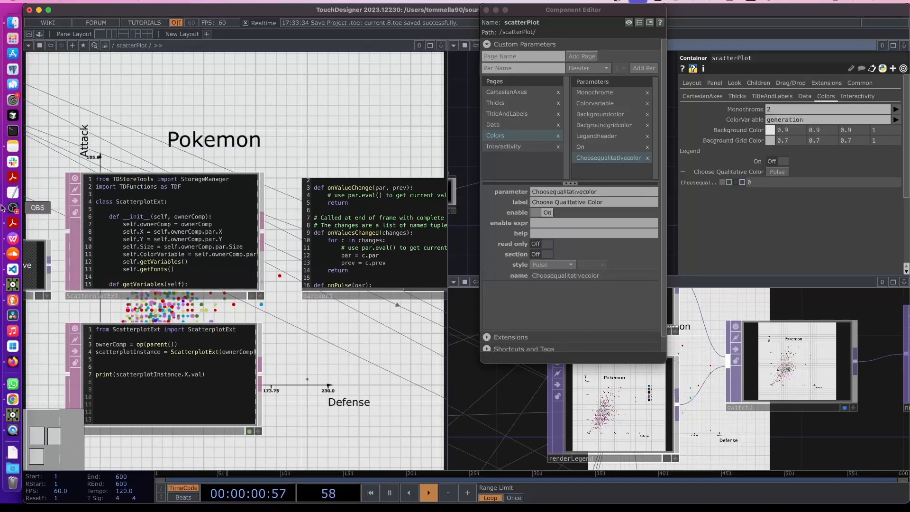
{"action": "left_click", "coordinate": [13, 269]}
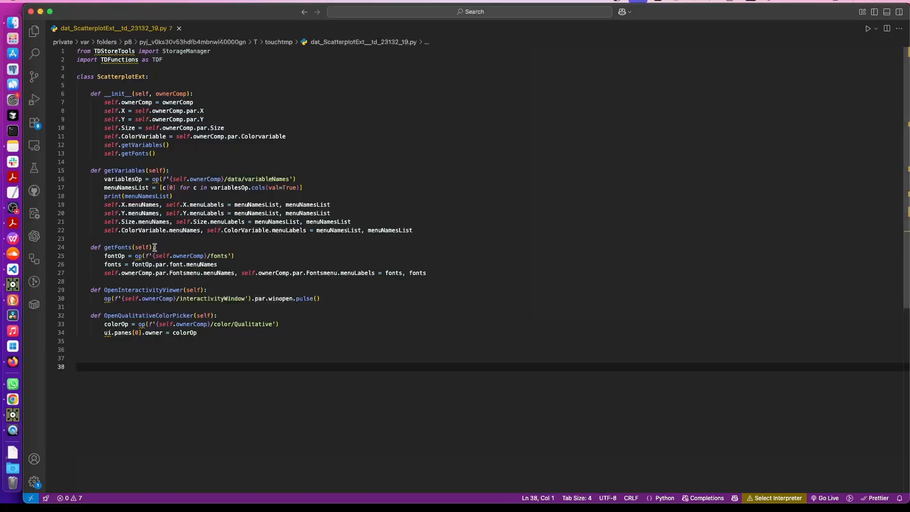
Select the OpenQualitativeColorPicker method name on line 32 of ScatterplotExt to copy
{"action": "double_click", "coordinate": [134, 316]}
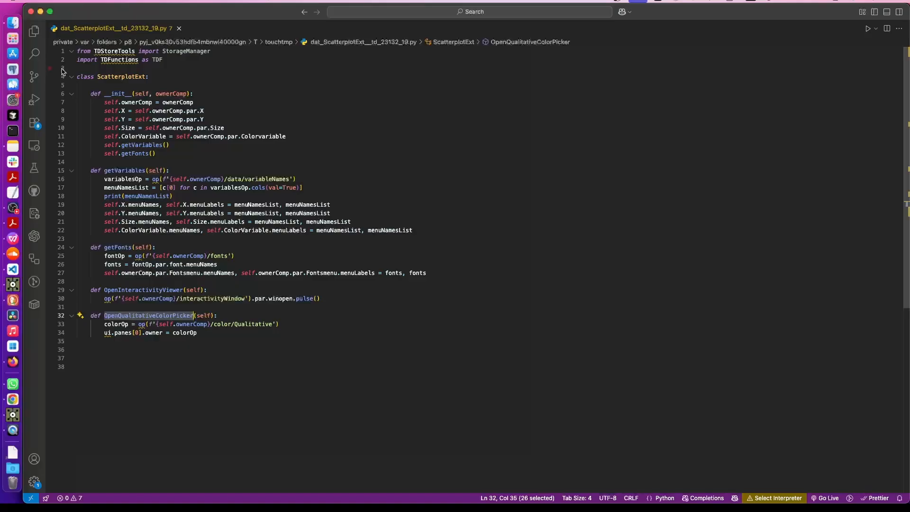
{"action": "scroll", "coordinate": [201, 289], "scroll_direction": "up", "scroll_amount": 5, "text": "super"}
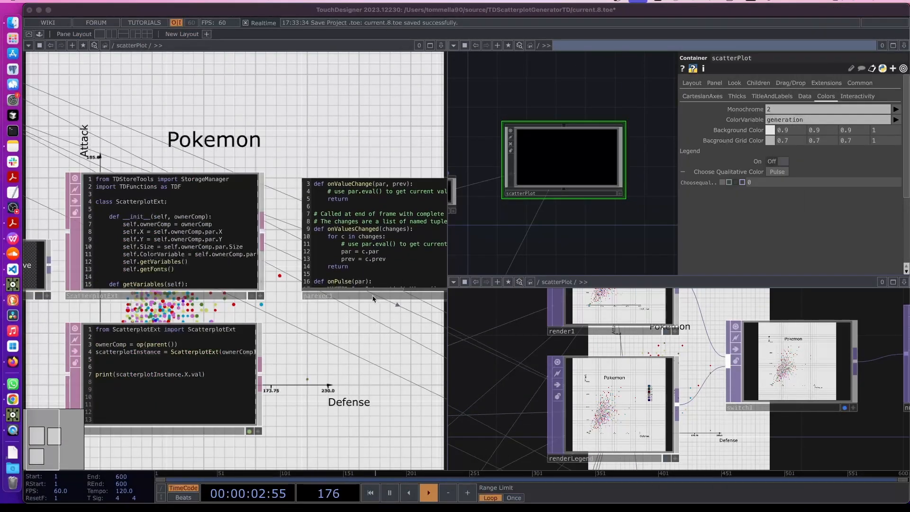
Complete the onPulse call as MASTER.OpenQualitativeColorPicker() and close the component editor
{"action": "left_click_drag", "start_coordinate": [349, 351], "coordinate": [232, 347]}
{"action": "scroll", "coordinate": [298, 237], "scroll_direction": "down", "scroll_amount": 5}
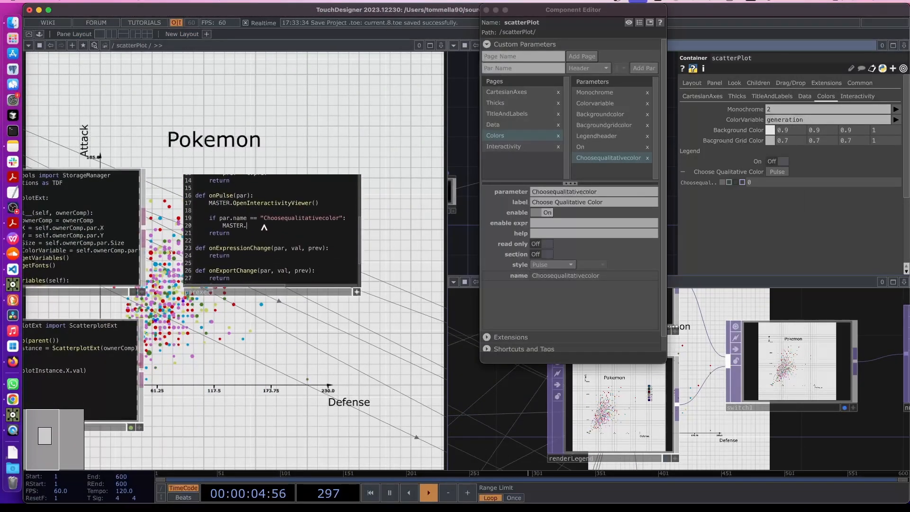
{"action": "key", "text": "super+v"}
{"action": "left_click", "coordinate": [358, 292]}
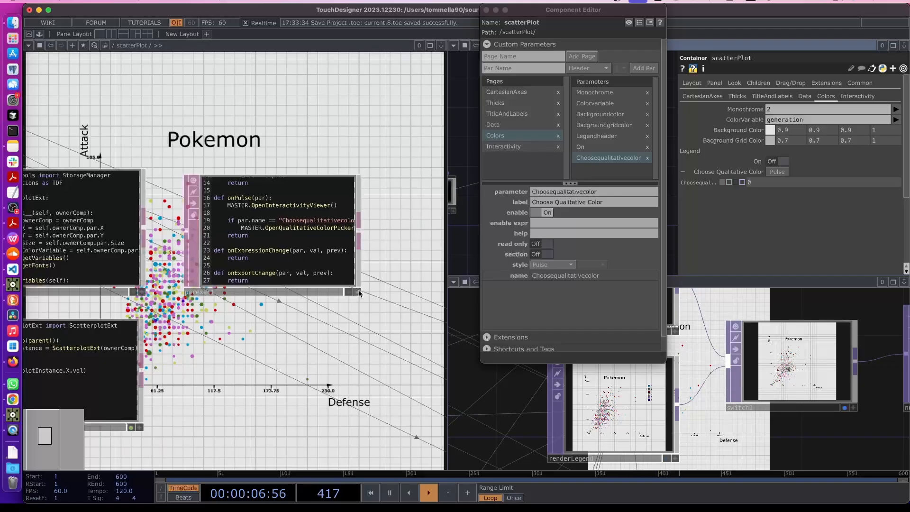
{"action": "left_click", "coordinate": [485, 9]}
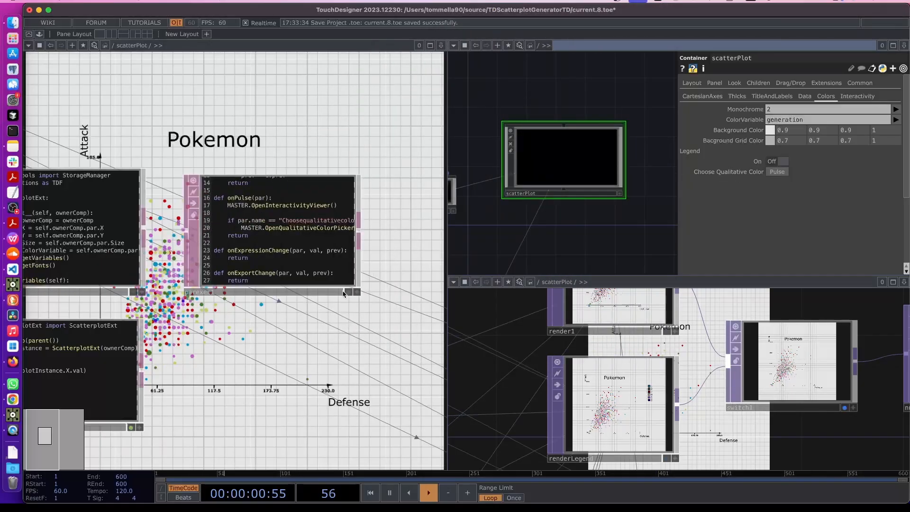
Add Choosequalitativecolor after Openviewer in parexec1's watched Parameters field
{"action": "left_click", "coordinate": [317, 265]}
{"action": "key", "text": "p"}
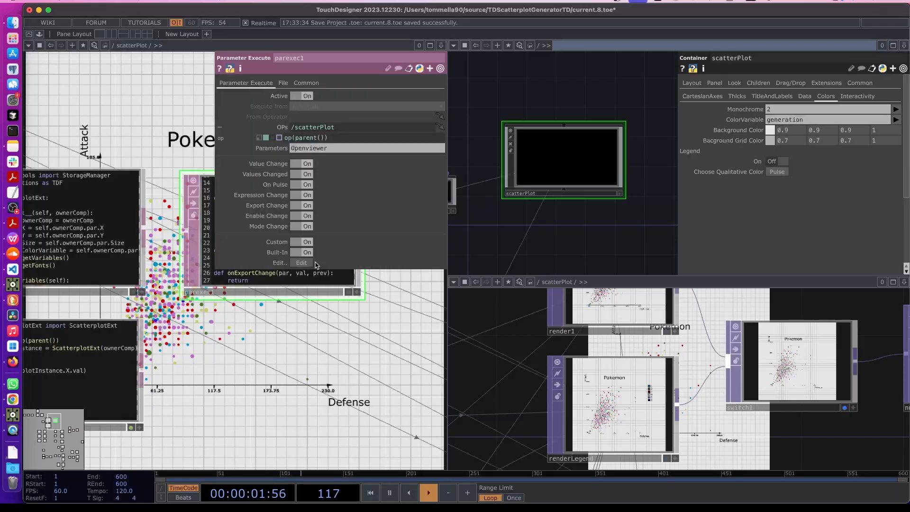
{"action": "left_click", "coordinate": [339, 148]}
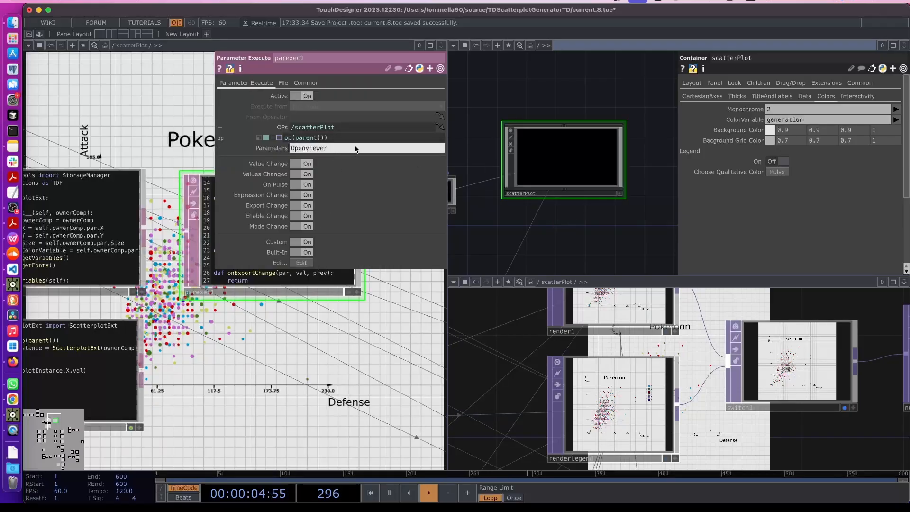
{"action": "key", "text": "super+v"}
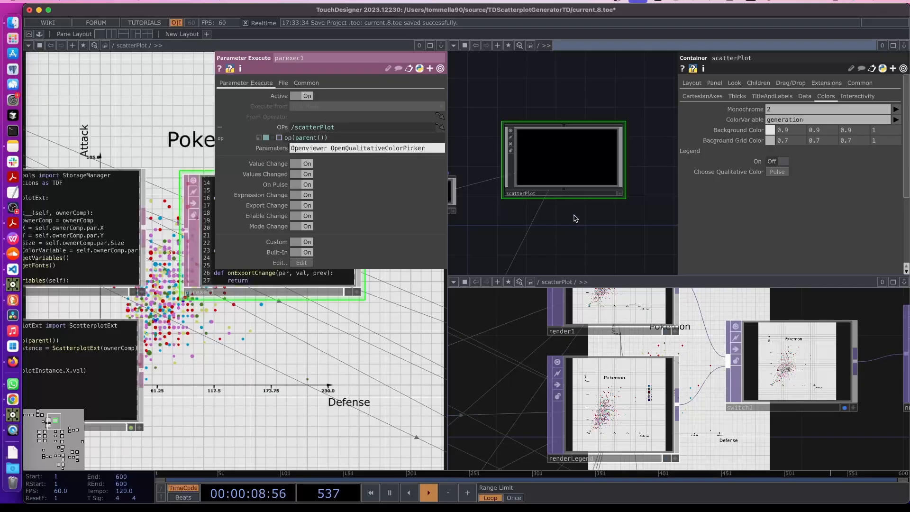
{"action": "right_click", "coordinate": [567, 177]}
{"action": "left_click", "coordinate": [335, 314]}
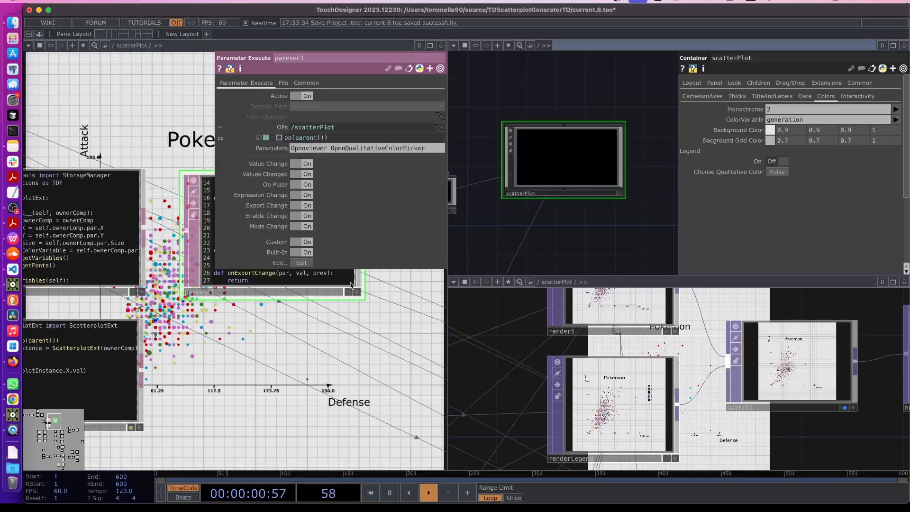
{"action": "left_click_drag", "start_coordinate": [324, 340], "coordinate": [253, 409]}
{"action": "left_click", "coordinate": [286, 362]}
{"action": "scroll", "coordinate": [315, 324], "scroll_direction": "up", "scroll_amount": 1}
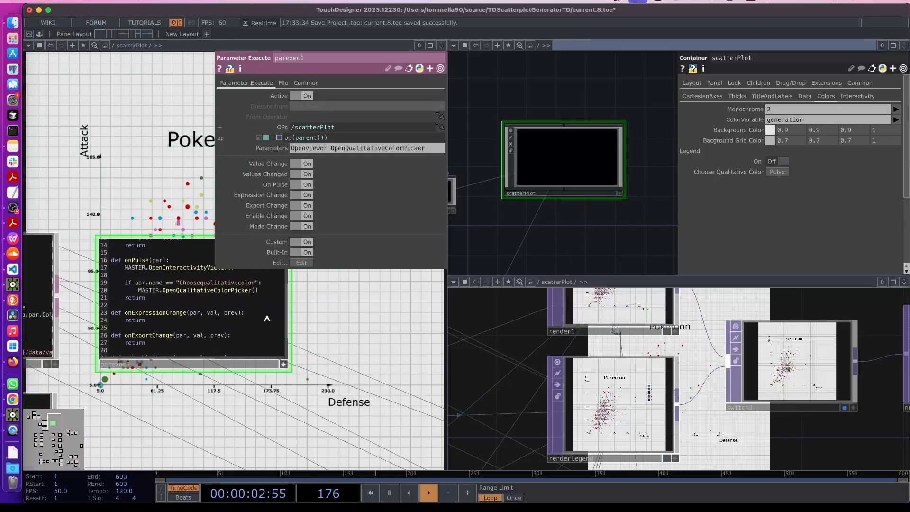
{"action": "double_click", "coordinate": [180, 280]}
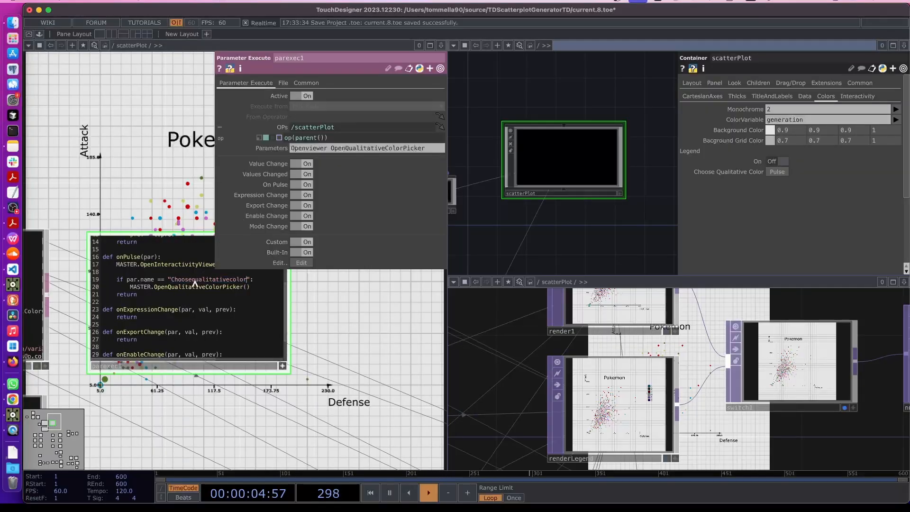
{"action": "double_click", "coordinate": [194, 280]}
{"action": "key", "text": "ctrl+c"}
{"action": "left_click_drag", "start_coordinate": [331, 148], "coordinate": [425, 151]}
{"action": "key", "text": "ctrl+v"}
{"action": "key", "text": "Return"}
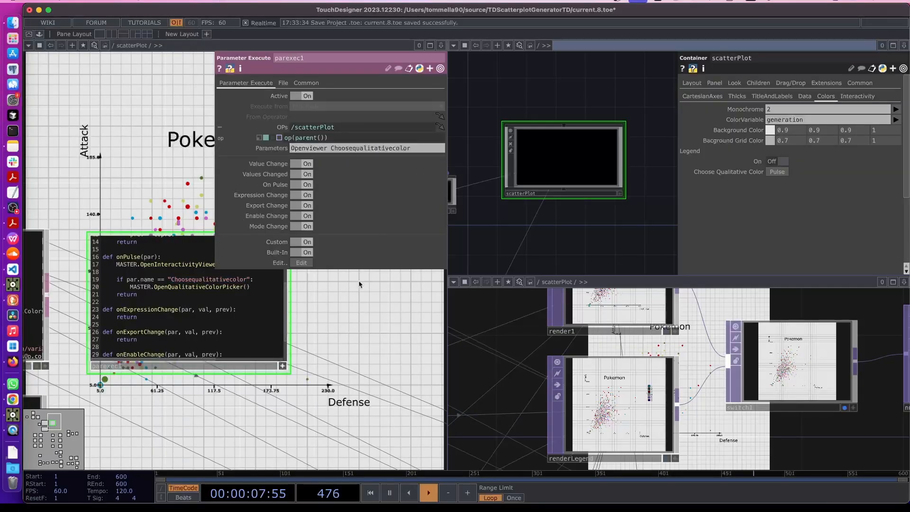
Test the Choose Qualitative Color pulse, then close the colour picker and floating interactivity window
{"action": "left_click", "coordinate": [774, 173]}
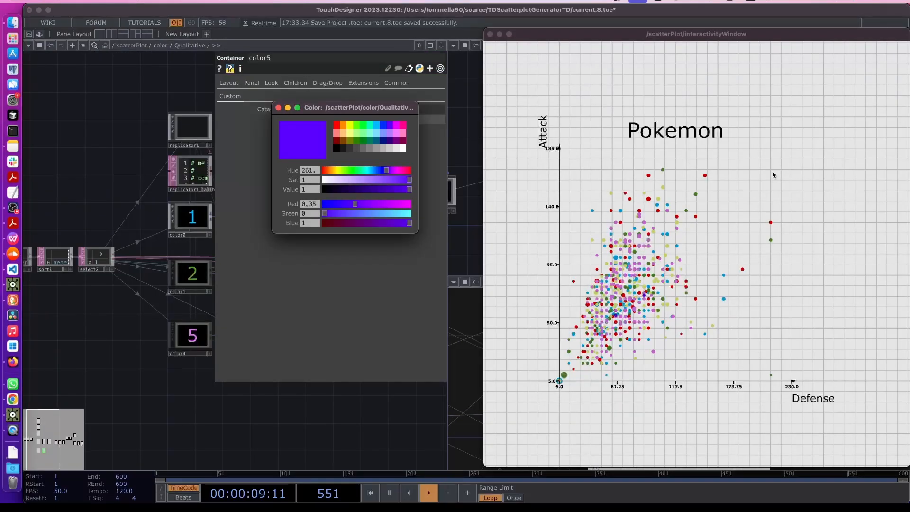
{"action": "left_click", "coordinate": [279, 109]}
{"action": "left_click", "coordinate": [125, 340]}
{"action": "left_click", "coordinate": [124, 341]}
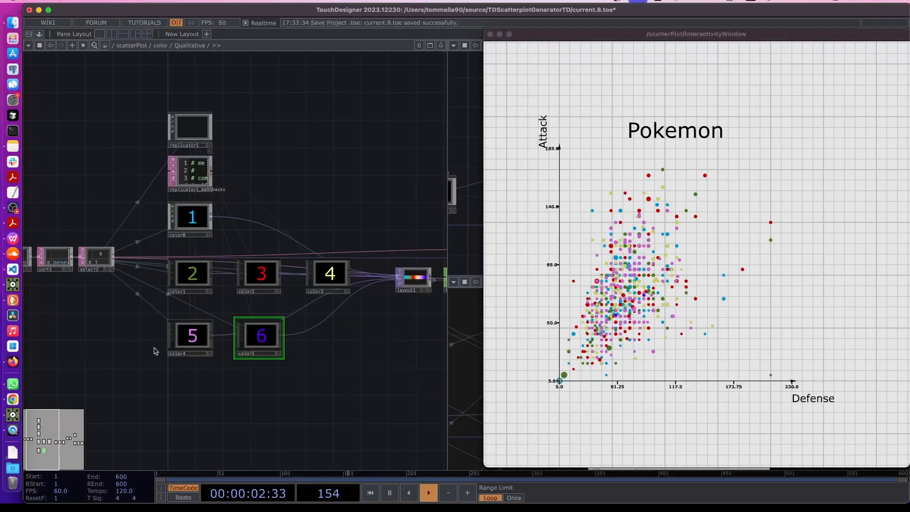
{"action": "left_click", "coordinate": [490, 34]}
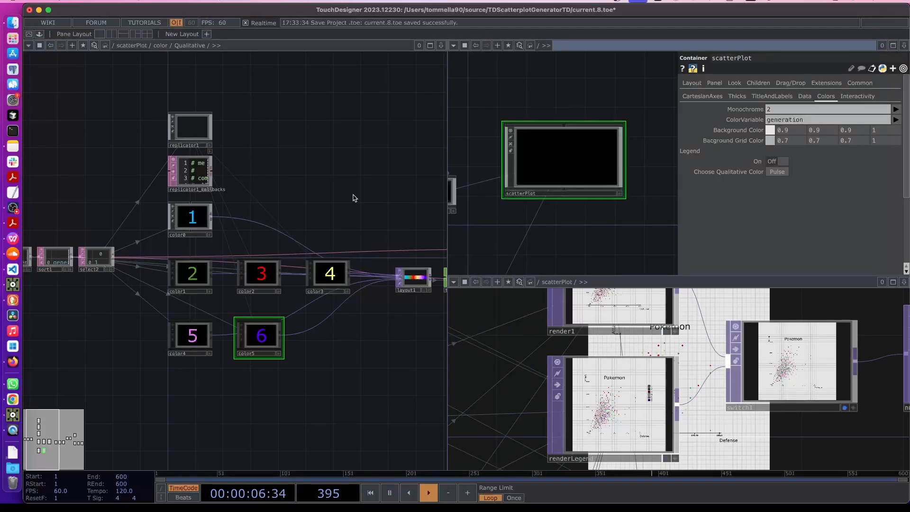
Go up to scatterPlot, enlarge the parexec1 code, and select the viewer call on line 17
{"action": "key", "text": "u"}
{"action": "key", "text": "u"}
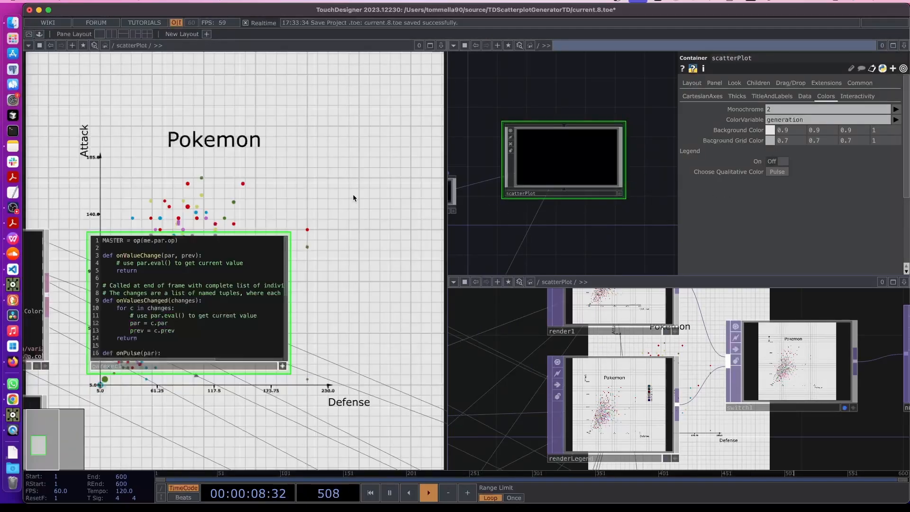
{"action": "scroll", "coordinate": [187, 403], "scroll_direction": "up", "scroll_amount": 10}
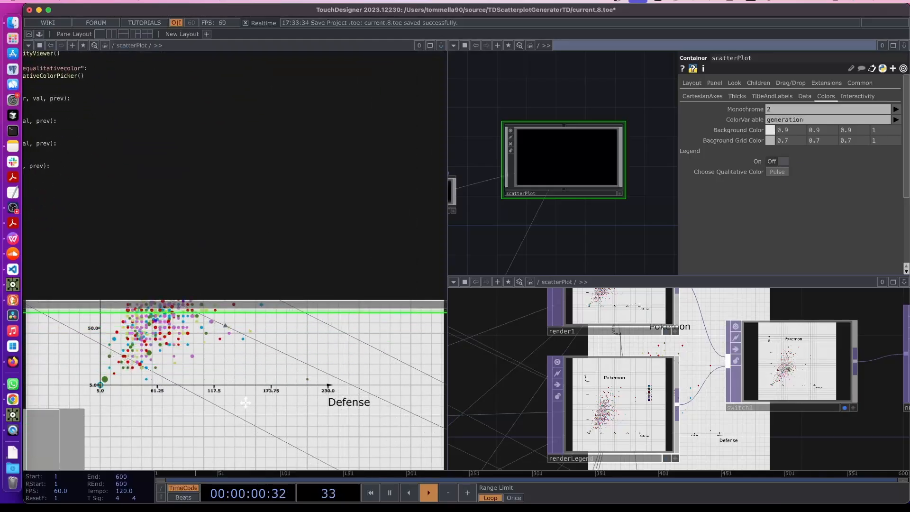
{"action": "scroll", "coordinate": [295, 402], "scroll_direction": "down", "scroll_amount": 6}
{"action": "left_click_drag", "start_coordinate": [246, 403], "coordinate": [248, 470]}
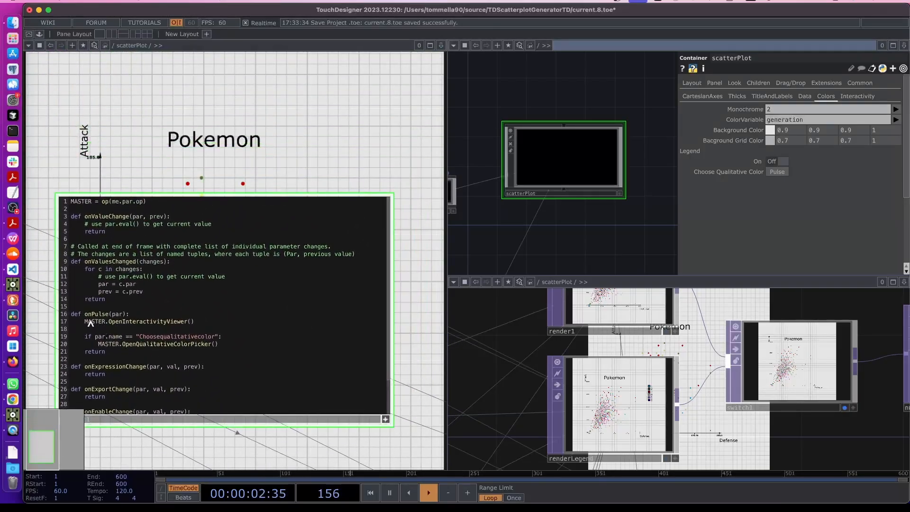
{"action": "left_click_drag", "start_coordinate": [85, 322], "coordinate": [201, 323]}
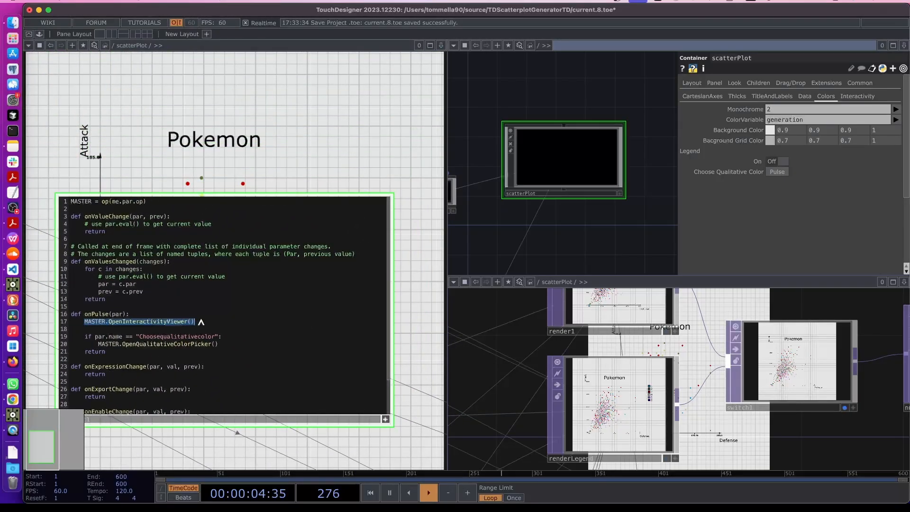
{"action": "left_click", "coordinate": [121, 325]}
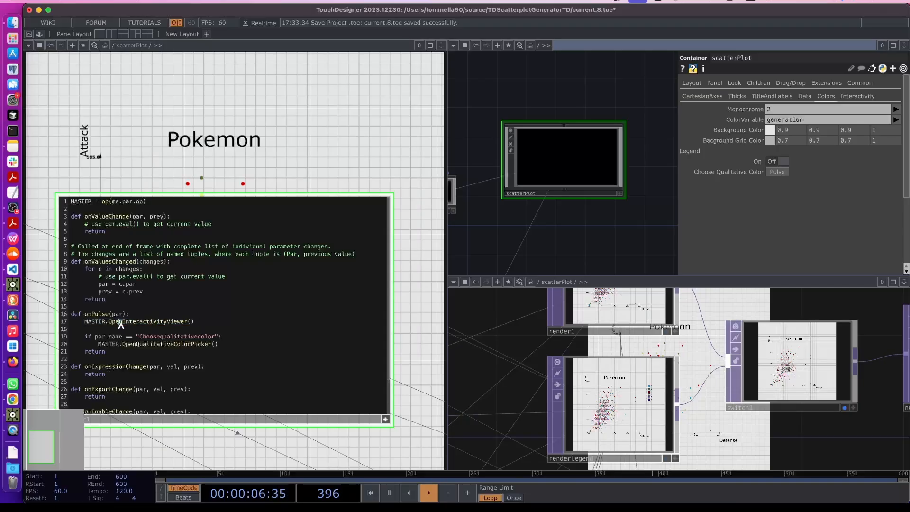
{"action": "left_click_drag", "start_coordinate": [85, 323], "coordinate": [195, 324]}
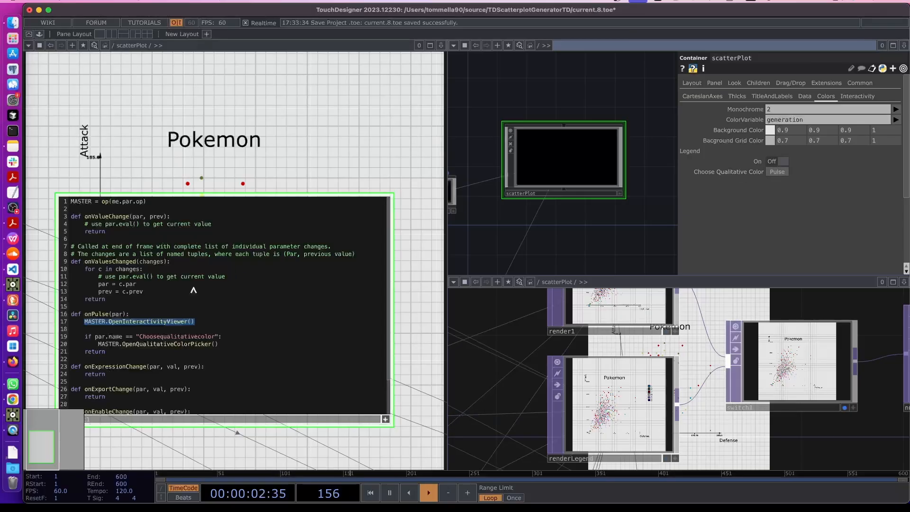
Copy the Choosequalitativecolor if statement onto a new line 17 above the viewer call
{"action": "left_click", "coordinate": [131, 314]}
{"action": "key", "text": "Return"}
{"action": "left_click_drag", "start_coordinate": [84, 344], "coordinate": [232, 346]}
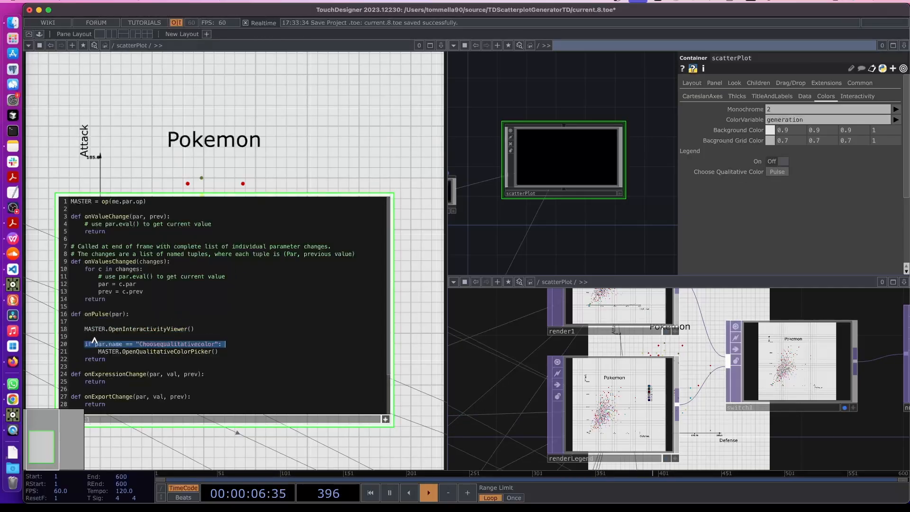
{"action": "key", "text": "ctrl+c"}
{"action": "left_click", "coordinate": [124, 323]}
{"action": "key", "text": "ctrl+v"}
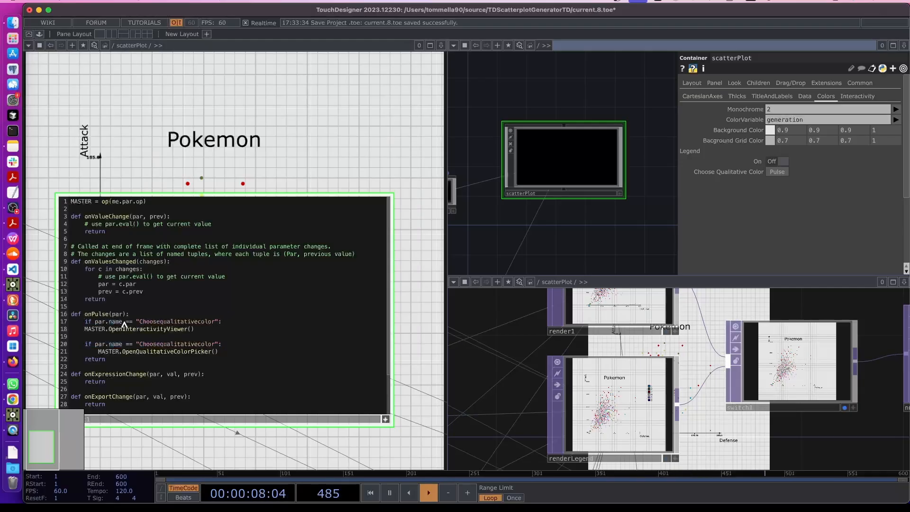
{"action": "double_click", "coordinate": [160, 324]}
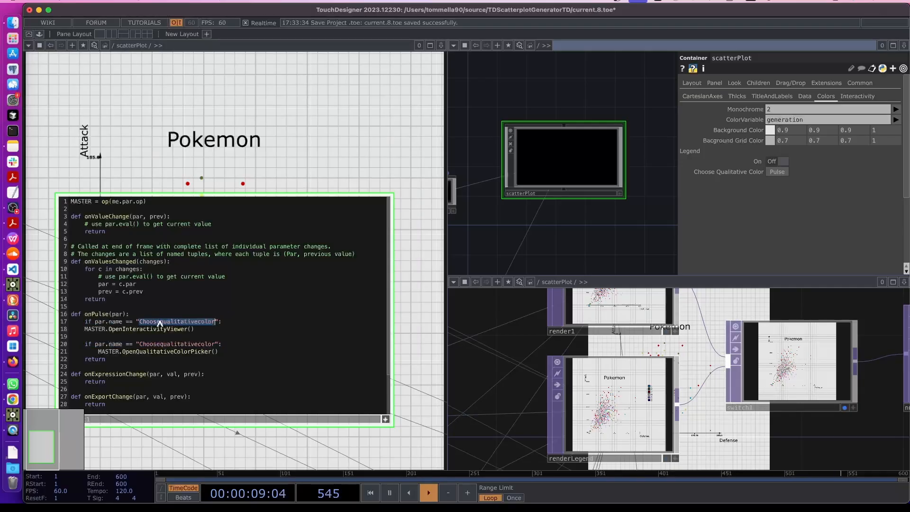
{"action": "left_click", "coordinate": [386, 419]}
Change the copied condition to check par.name == "Openviewer"
{"action": "key", "text": "p"}
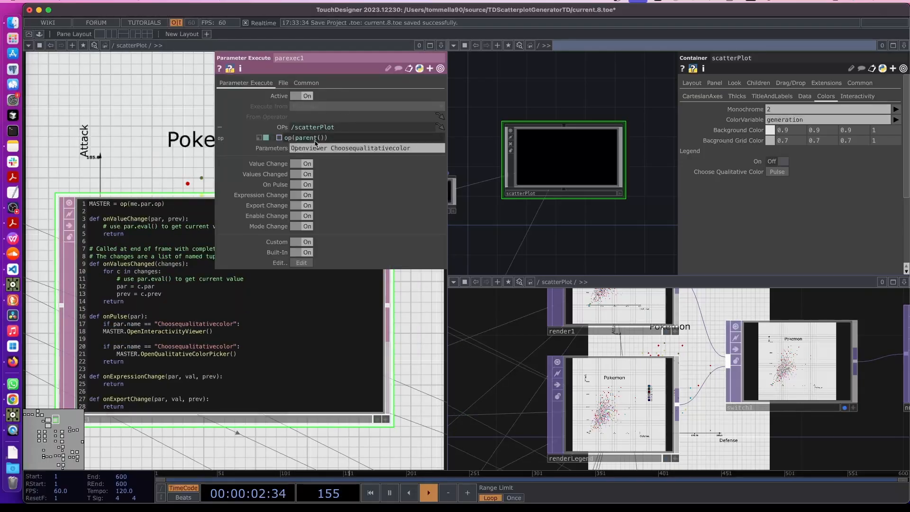
{"action": "left_click", "coordinate": [328, 149]}
{"action": "left_click_drag", "start_coordinate": [327, 148], "coordinate": [288, 148]}
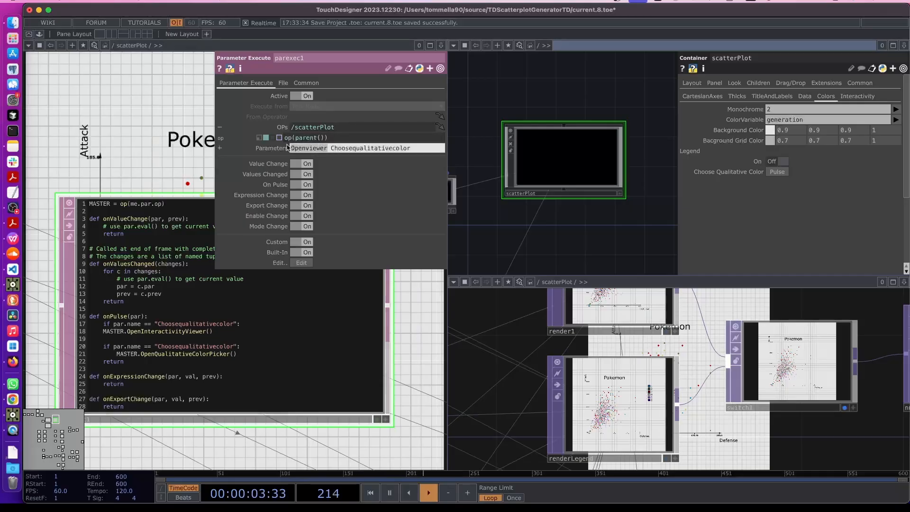
{"action": "left_click", "coordinate": [189, 323]}
{"action": "left_click", "coordinate": [384, 420]}
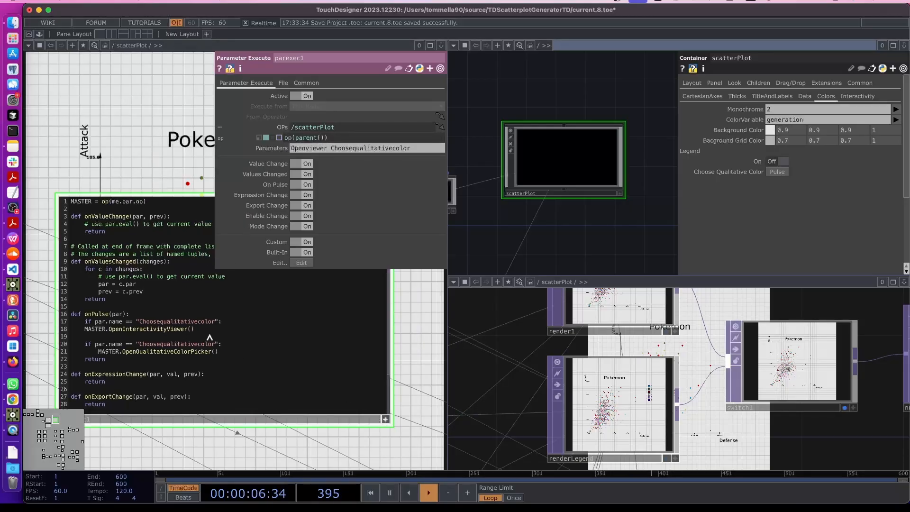
{"action": "double_click", "coordinate": [198, 324]}
{"action": "key", "text": "super+v"}
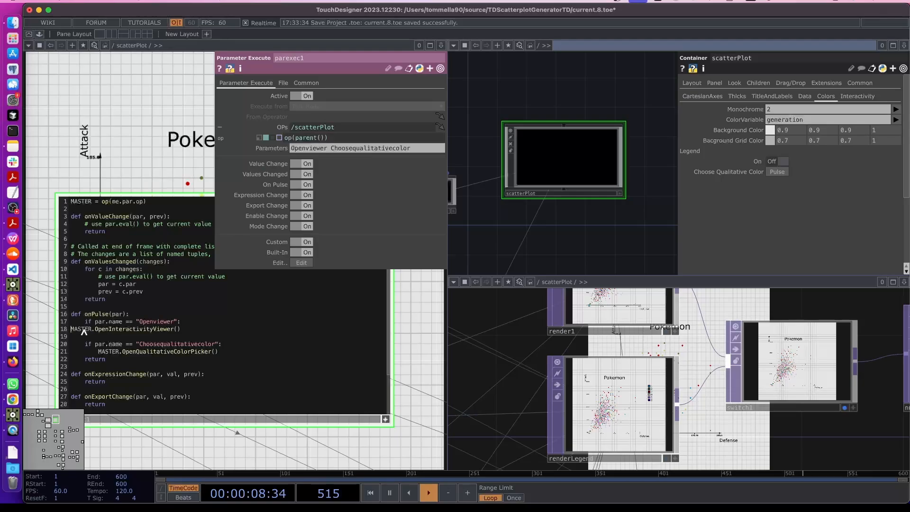
Remove the empty line, indent MASTER.OpenInteractivityViewer() under the if, and test Choose Qualitative Color
{"action": "left_click", "coordinate": [92, 338]}
{"action": "key", "text": "BackSpace"}
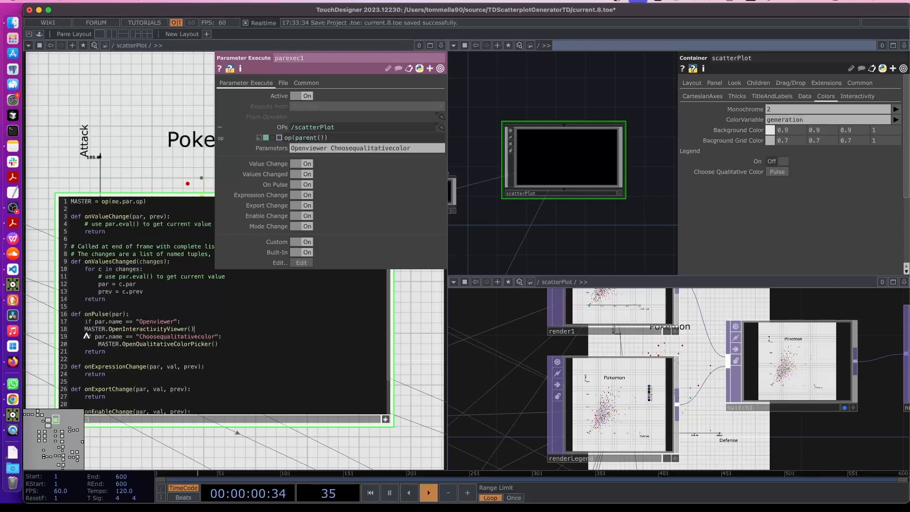
{"action": "double_click", "coordinate": [86, 329]}
{"action": "left_click", "coordinate": [86, 329]}
{"action": "key", "text": "Tab"}
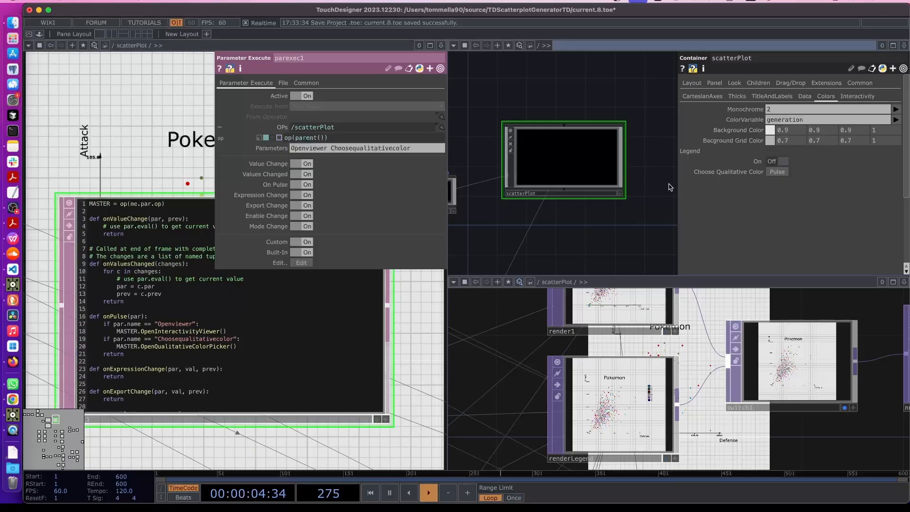
{"action": "left_click", "coordinate": [780, 174]}
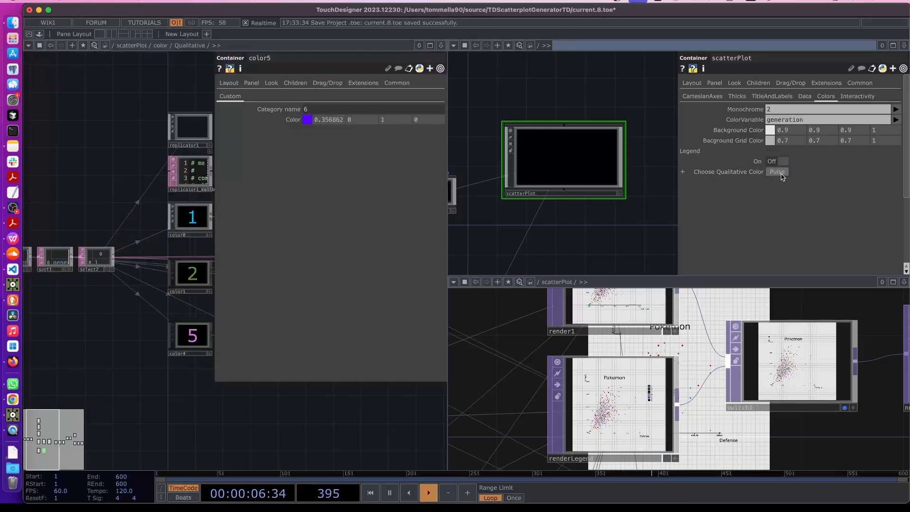
Close the color5 parameters and go up to the color network
{"action": "key", "text": "p"}
{"action": "left_click_drag", "start_coordinate": [333, 346], "coordinate": [326, 346]}
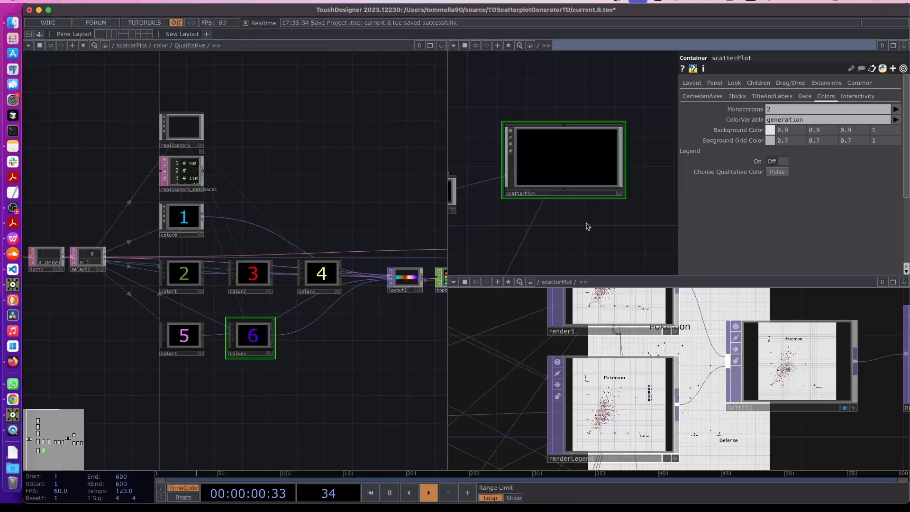
{"action": "left_click", "coordinate": [13, 207]}
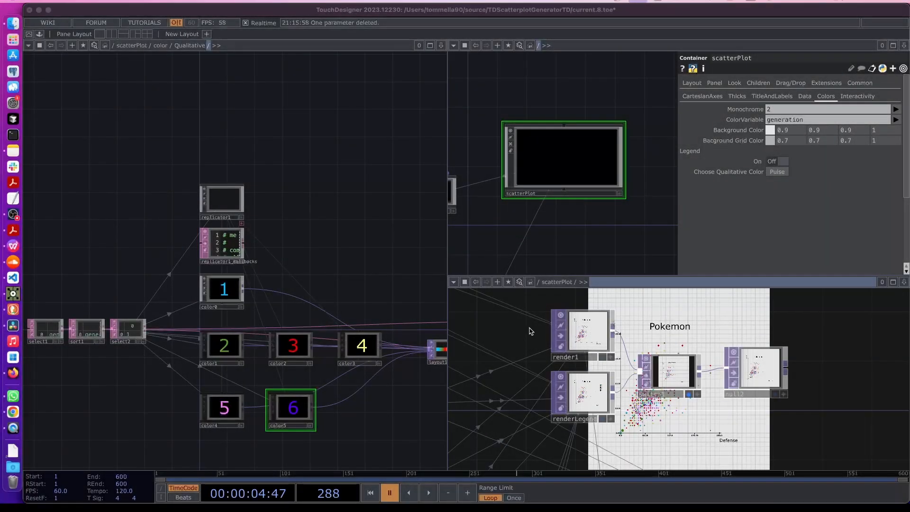
{"action": "left_click", "coordinate": [317, 278]}
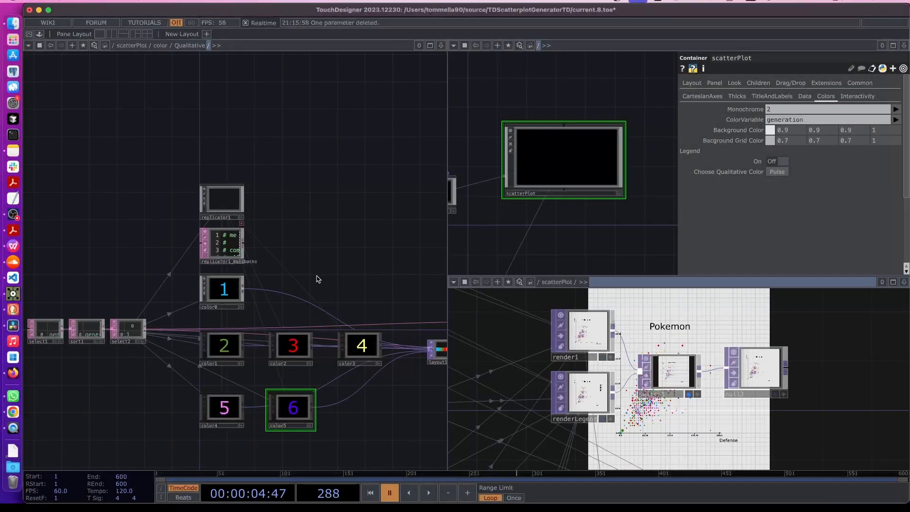
{"action": "key", "text": "u"}
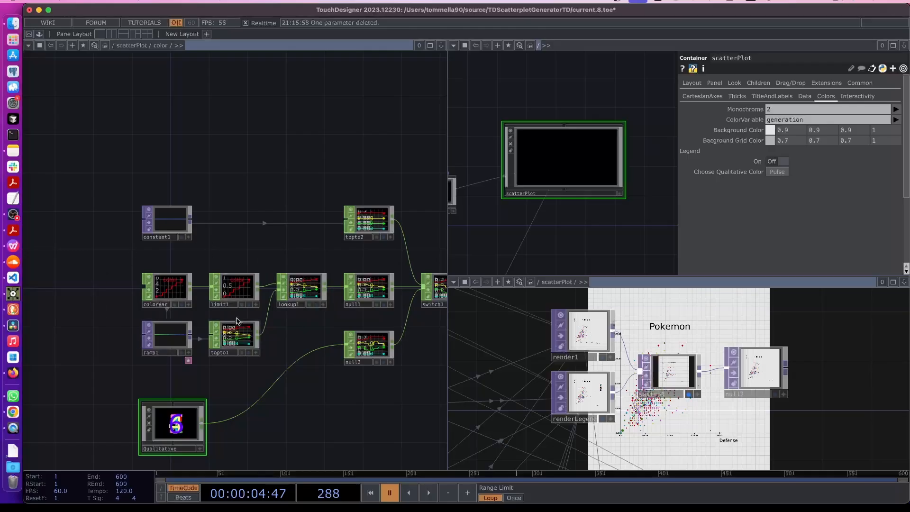
Collapse colorVar, limit1, lookup1, topto1 and ramp1 into a base named Quantitative above Qualitative
{"action": "left_click", "coordinate": [159, 337]}
{"action": "right_click_drag", "start_coordinate": [117, 268], "coordinate": [318, 367]}
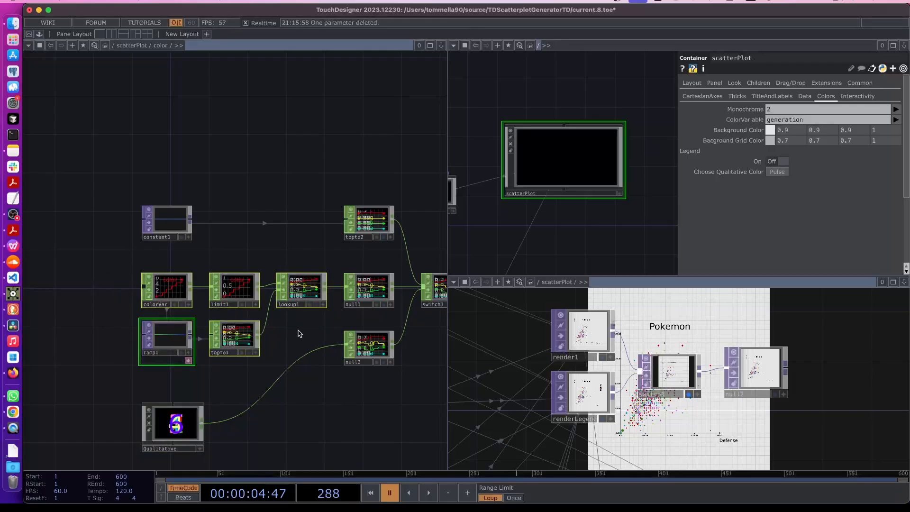
{"action": "right_click", "coordinate": [132, 340]}
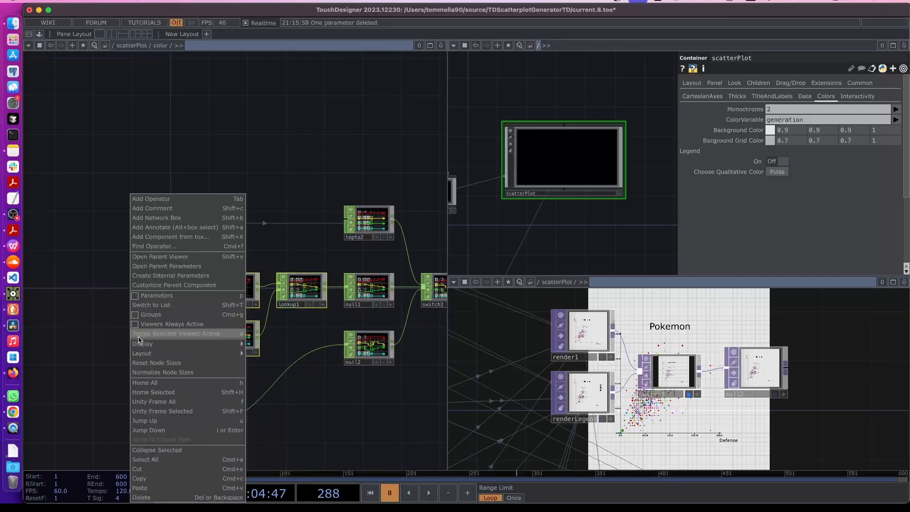
{"action": "left_click", "coordinate": [151, 451]}
{"action": "left_click_drag", "start_coordinate": [213, 315], "coordinate": [166, 316]}
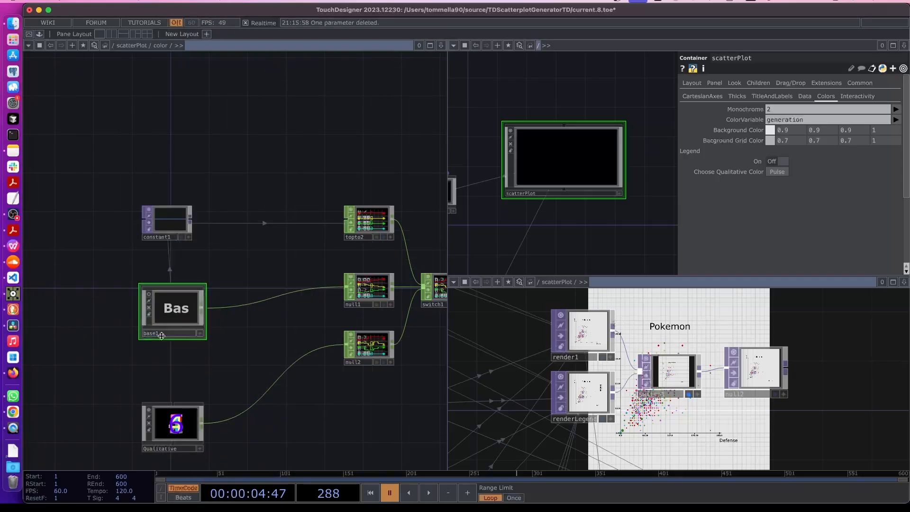
{"action": "left_click", "coordinate": [174, 333]}
{"action": "type", "text": "ba"}
{"action": "type", "text": "antitative"}
{"action": "left_click_drag", "start_coordinate": [196, 429], "coordinate": [196, 371]}
{"action": "left_click_drag", "start_coordinate": [192, 327], "coordinate": [192, 309]}
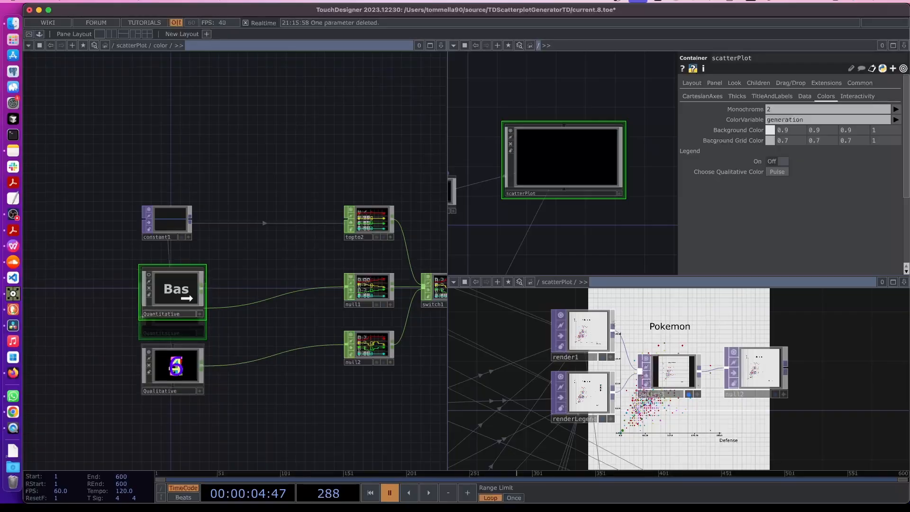
Add a Pulse parameter 'Choose Quantitative Color' to the scatterPlot Colors page
{"action": "right_click", "coordinate": [546, 167]}
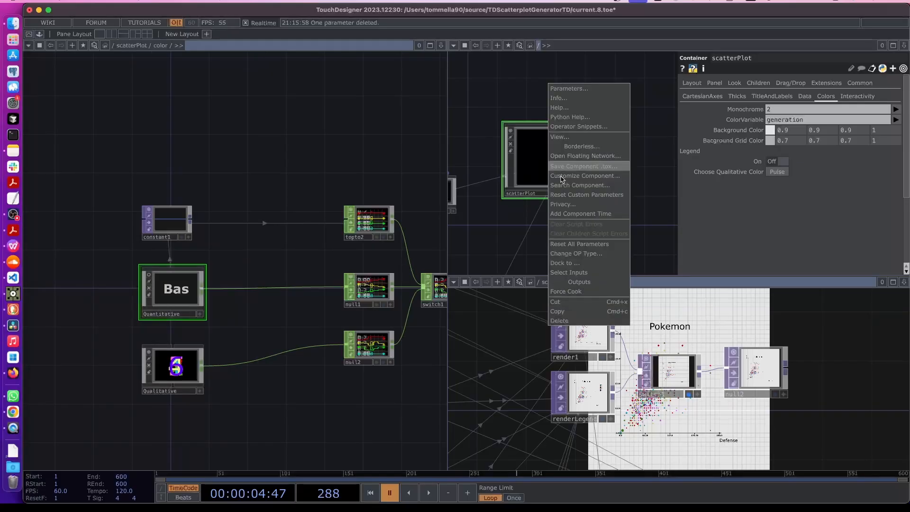
{"action": "left_click", "coordinate": [574, 178]}
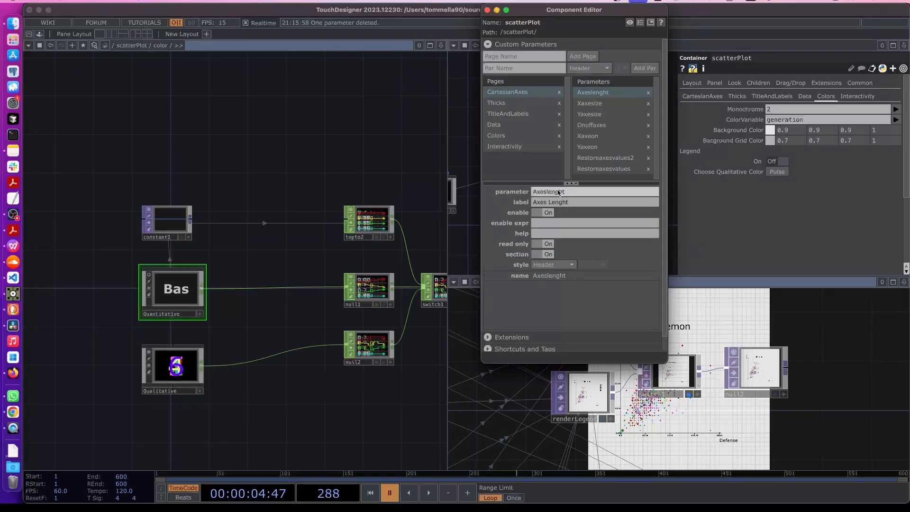
{"action": "left_click", "coordinate": [507, 138]}
{"action": "left_click", "coordinate": [602, 159]}
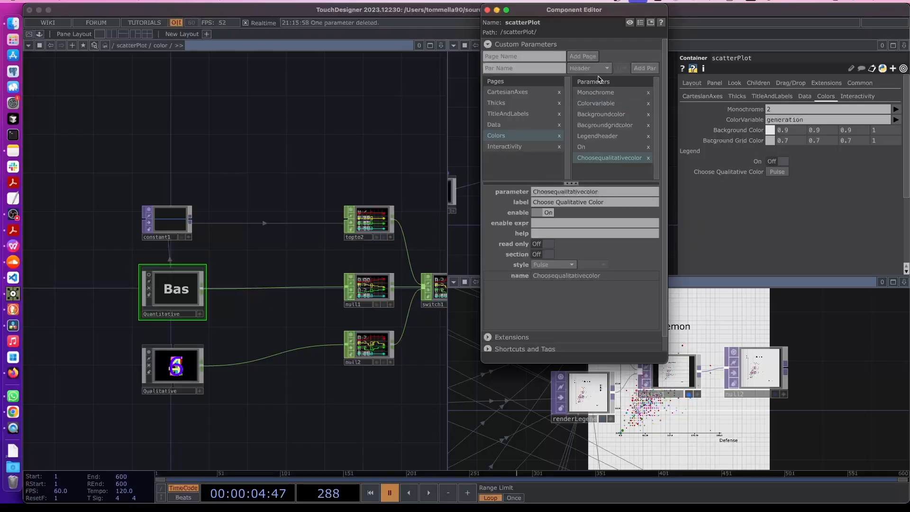
{"action": "left_click", "coordinate": [583, 69]}
{"action": "left_click", "coordinate": [622, 115]}
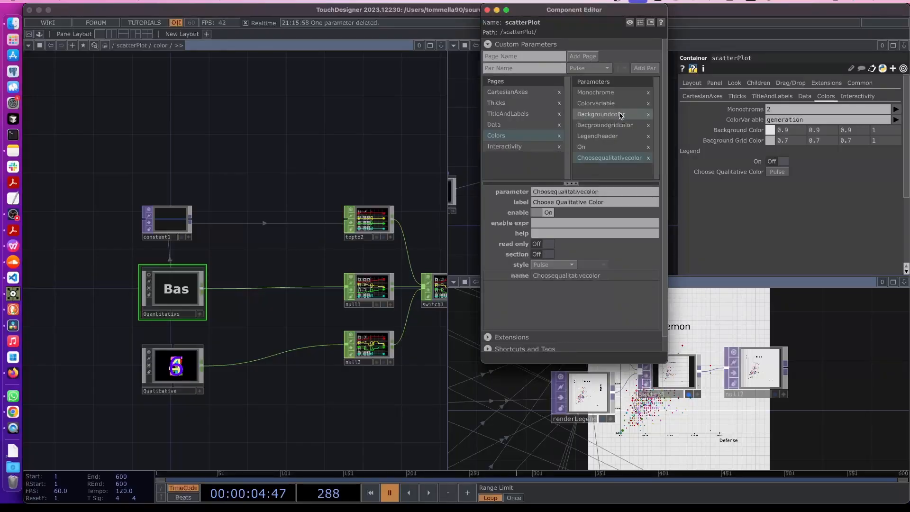
{"action": "left_click", "coordinate": [537, 67]}
{"action": "type", "text": "Chooze"}
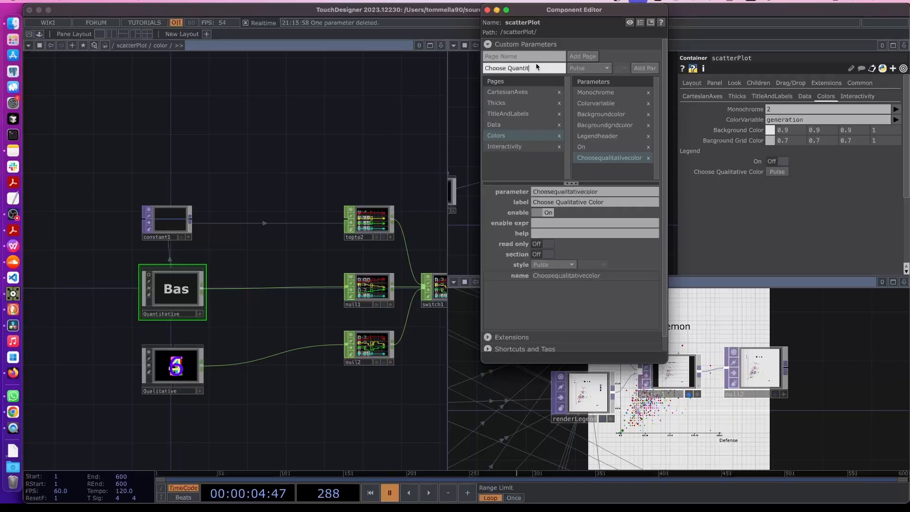
{"action": "left_click", "coordinate": [639, 69]}
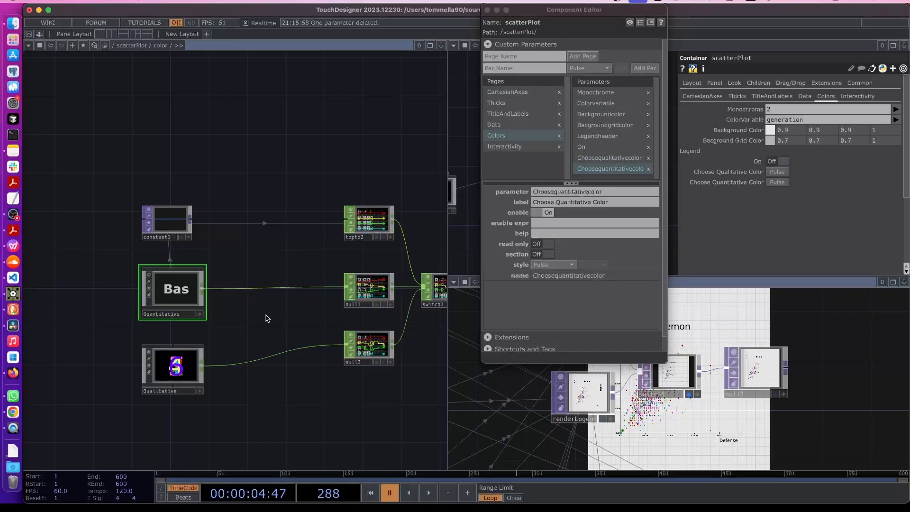
Go up to the scatterPlot network and pan to the ScatterplotExt code node
{"action": "key", "text": "u"}
{"action": "left_click_drag", "start_coordinate": [99, 273], "coordinate": [228, 278]}
{"action": "left_click_drag", "start_coordinate": [125, 327], "coordinate": [204, 326]}
{"action": "scroll", "coordinate": [162, 191], "scroll_direction": "up", "scroll_amount": 5}
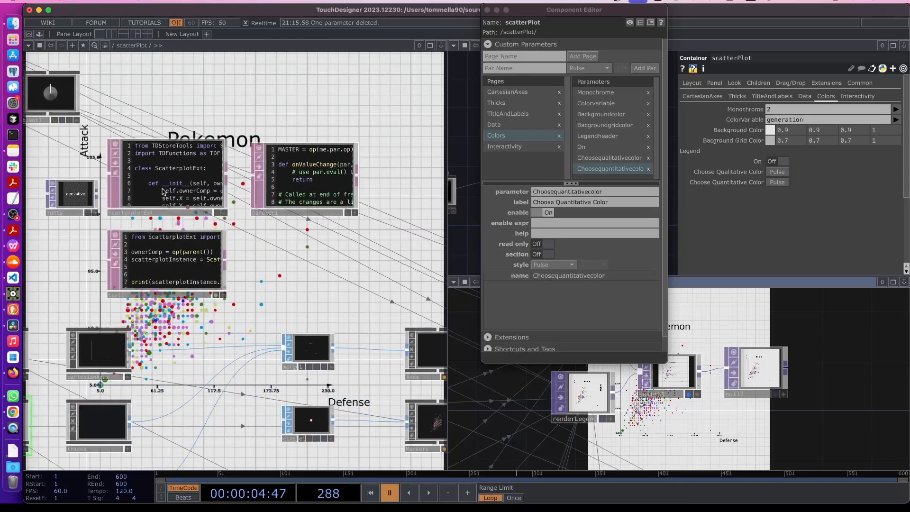
Bring the ScatterplotExt DAT into view and make its code editable in place
{"action": "left_click", "coordinate": [162, 190]}
{"action": "left_click_drag", "start_coordinate": [369, 255], "coordinate": [153, 238]}
{"action": "left_click_drag", "start_coordinate": [283, 211], "coordinate": [181, 210]}
{"action": "left_click", "coordinate": [354, 329]}
{"action": "left_click_drag", "start_coordinate": [78, 235], "coordinate": [339, 234]}
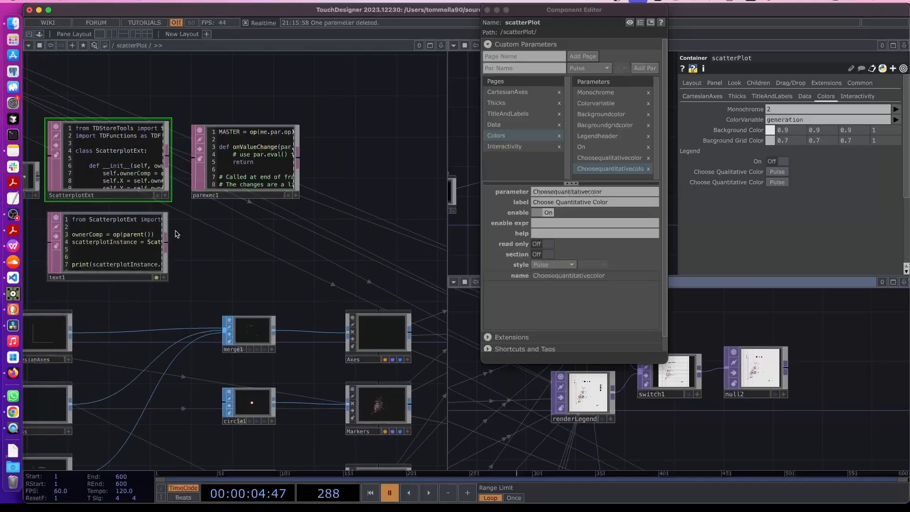
{"action": "left_click_drag", "start_coordinate": [212, 236], "coordinate": [321, 271]}
{"action": "scroll", "coordinate": [301, 227], "scroll_direction": "up", "scroll_amount": 4}
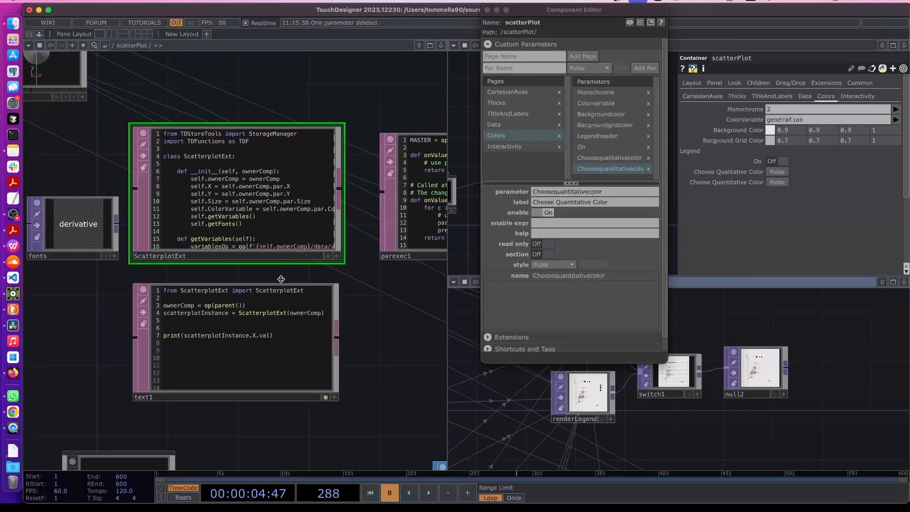
{"action": "scroll", "coordinate": [284, 386], "scroll_direction": "up", "scroll_amount": 3}
{"action": "left_click", "coordinate": [284, 386]}
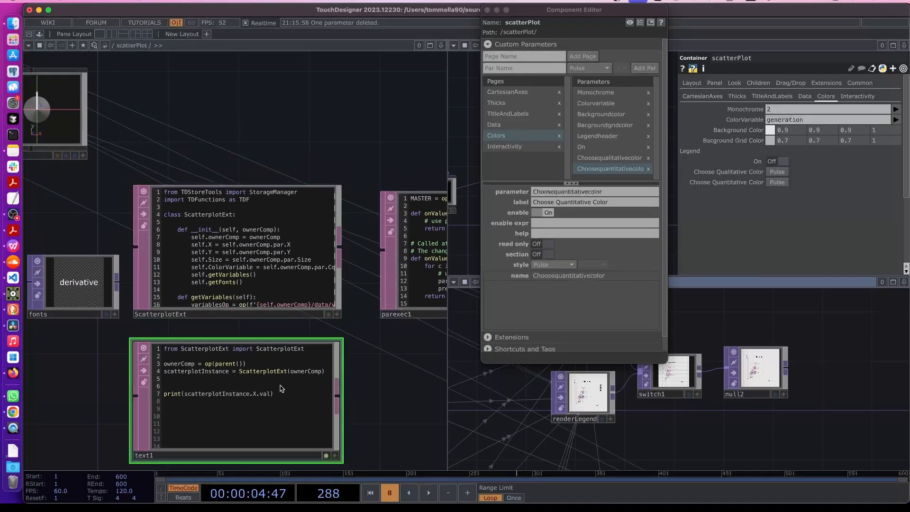
{"action": "left_click", "coordinate": [331, 314]}
{"action": "scroll", "coordinate": [250, 267], "scroll_direction": "down", "scroll_amount": 5}
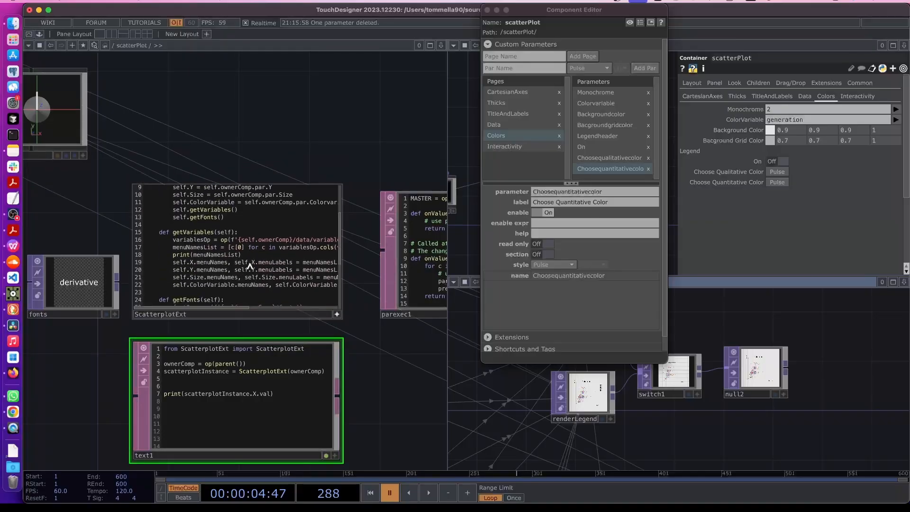
{"action": "scroll", "coordinate": [249, 267], "scroll_direction": "down", "scroll_amount": 5}
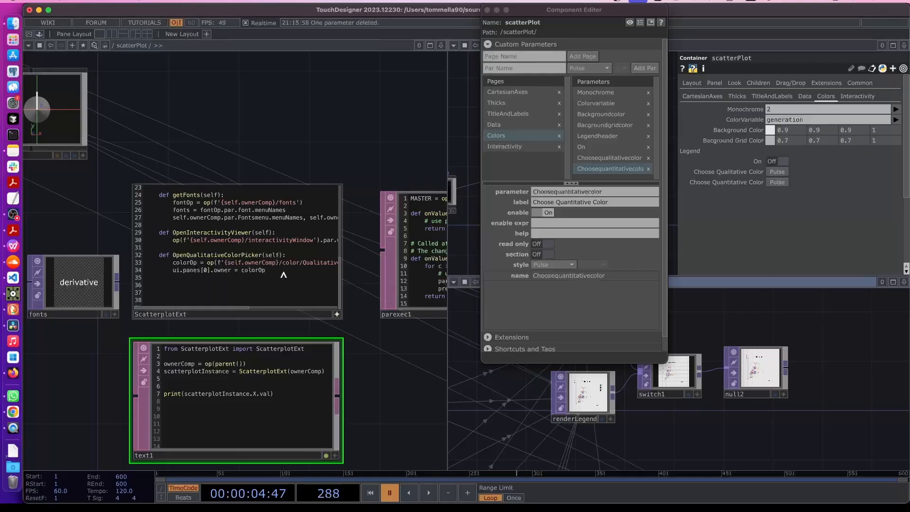
Duplicate OpenQualitativeColorPicker as OpenQuantitativeColorPicker, pointing its path to color/Quantitative
{"action": "left_click_drag", "start_coordinate": [276, 274], "coordinate": [135, 253]}
{"action": "left_click", "coordinate": [155, 279]}
{"action": "key", "text": "super+v"}
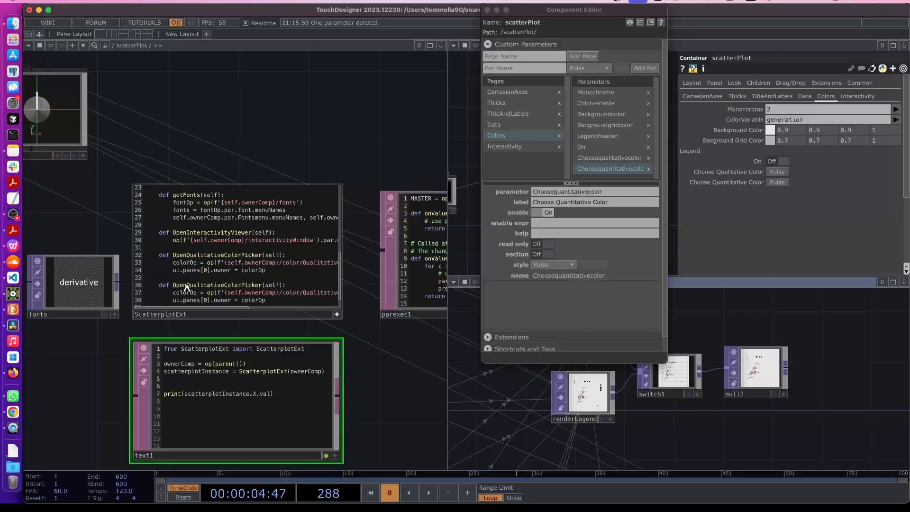
{"action": "left_click_drag", "start_coordinate": [186, 288], "coordinate": [223, 287]}
{"action": "type", "text": "Quantitative"}
{"action": "scroll", "coordinate": [365, 317], "scroll_direction": "up", "scroll_amount": 2}
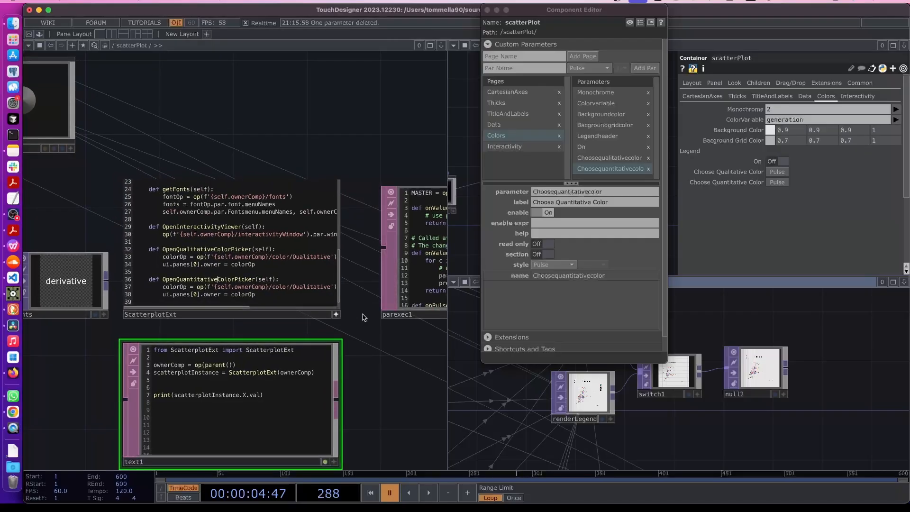
{"action": "double_click", "coordinate": [298, 290]}
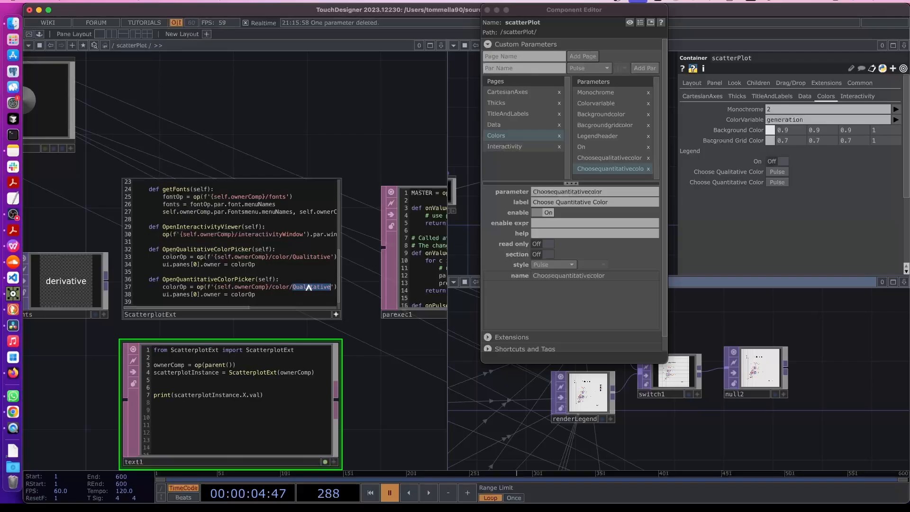
{"action": "type", "text": "Quant"}
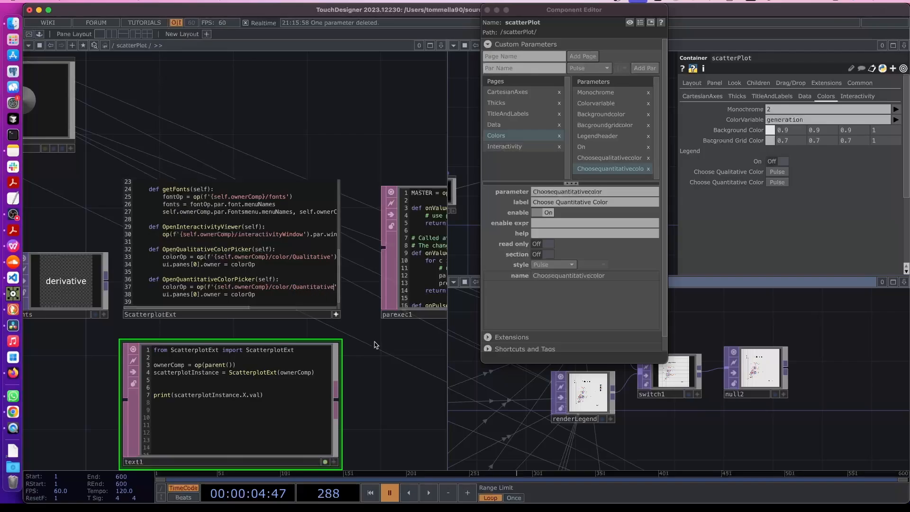
In parexec1's onPulse, duplicate the Choosequalitativecolor if-branch directly below itself
{"action": "scroll", "coordinate": [327, 265], "scroll_direction": "right", "scroll_amount": 10}
{"action": "scroll", "coordinate": [327, 265], "scroll_direction": "down", "scroll_amount": 2}
{"action": "left_click", "coordinate": [339, 240]}
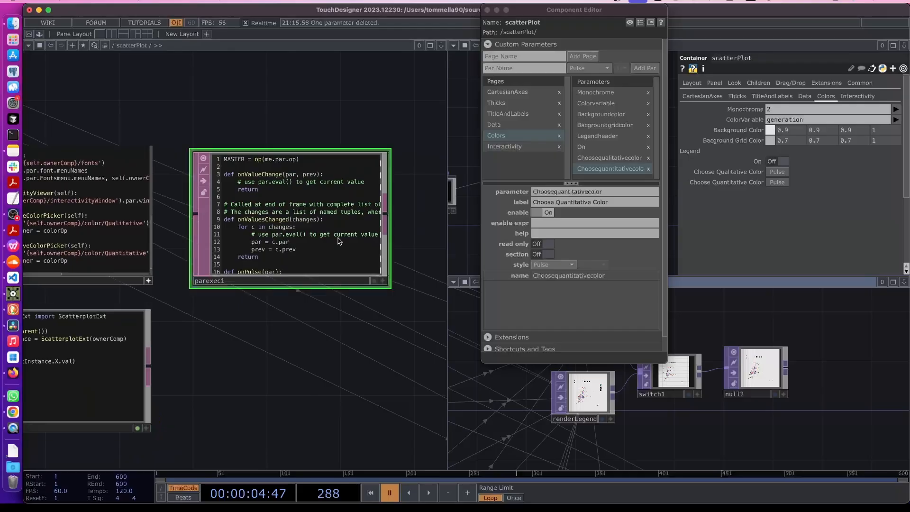
{"action": "key", "text": "p"}
{"action": "scroll", "coordinate": [308, 304], "scroll_direction": "right", "scroll_amount": 3}
{"action": "scroll", "coordinate": [308, 304], "scroll_direction": "up", "scroll_amount": 2}
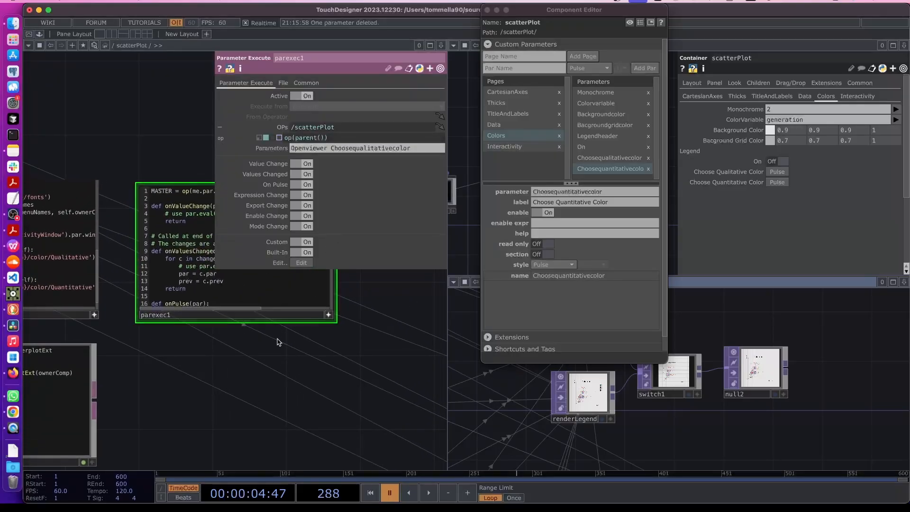
{"action": "key", "text": "p"}
{"action": "scroll", "coordinate": [248, 289], "scroll_direction": "down", "scroll_amount": 5}
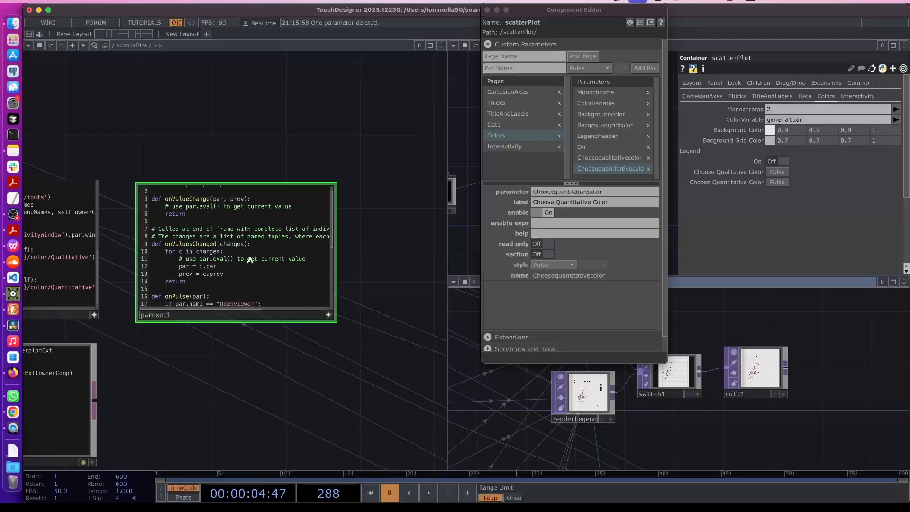
{"action": "left_click_drag", "start_coordinate": [307, 261], "coordinate": [140, 253]}
{"action": "key", "text": "super+c"}
{"action": "left_click", "coordinate": [301, 258]}
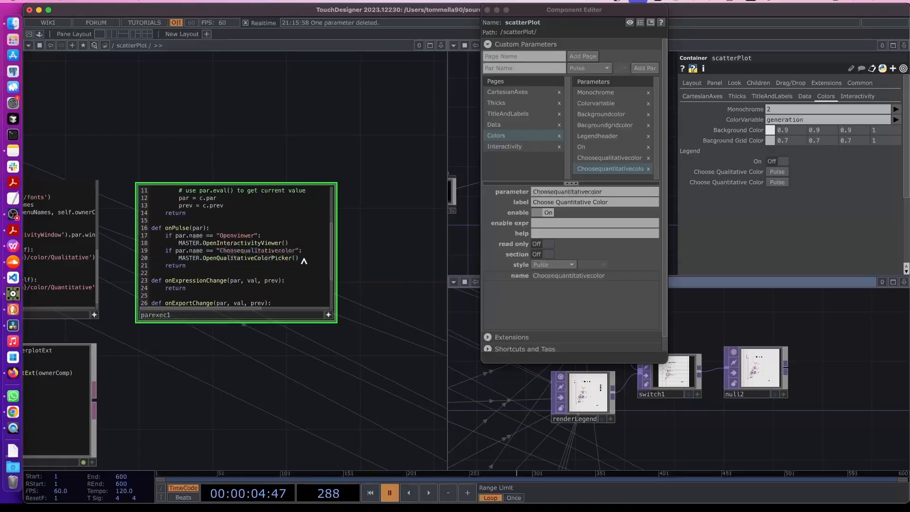
{"action": "key", "text": "Return"}
{"action": "key", "text": "super+v"}
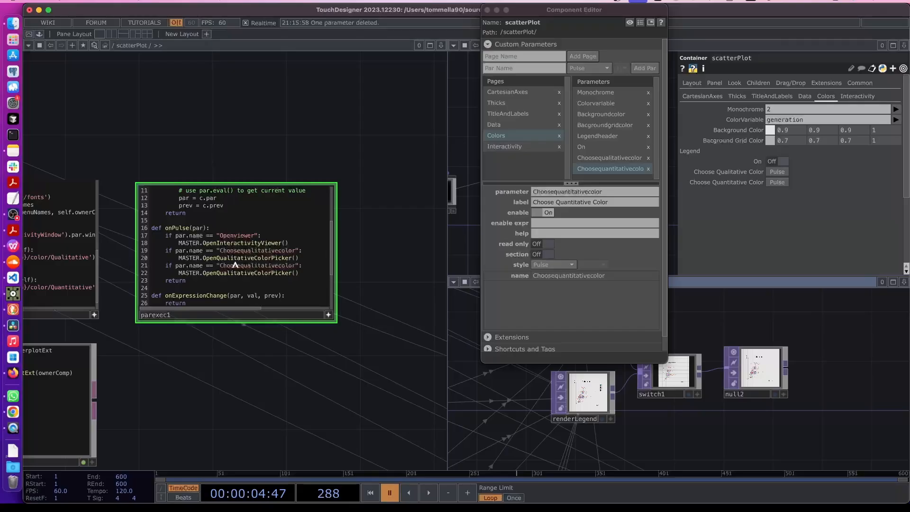
Change the if keywords on lines 19 and 21 to elif
{"action": "key", "text": "BackSpace"}
{"action": "key", "text": "BackSpace"}
{"action": "type", "text": "elif"}
{"action": "double_click", "coordinate": [167, 265]}
{"action": "type", "text": "elif"}
Make the copied branch check Choosequantitativecolor and call OpenQuantitativeColorPicker
{"action": "left_click_drag", "start_coordinate": [225, 266], "coordinate": [291, 267]}
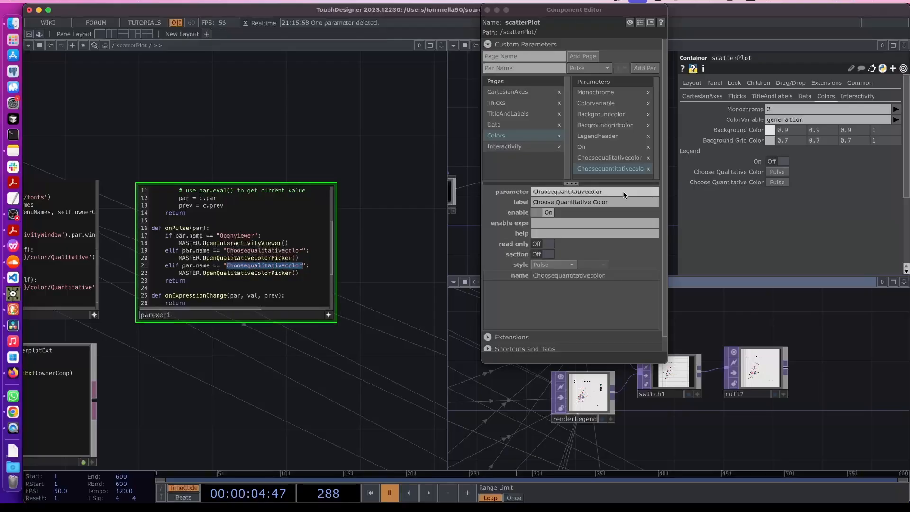
{"action": "left_click_drag", "start_coordinate": [623, 191], "coordinate": [525, 190]}
{"action": "key", "text": "super+c"}
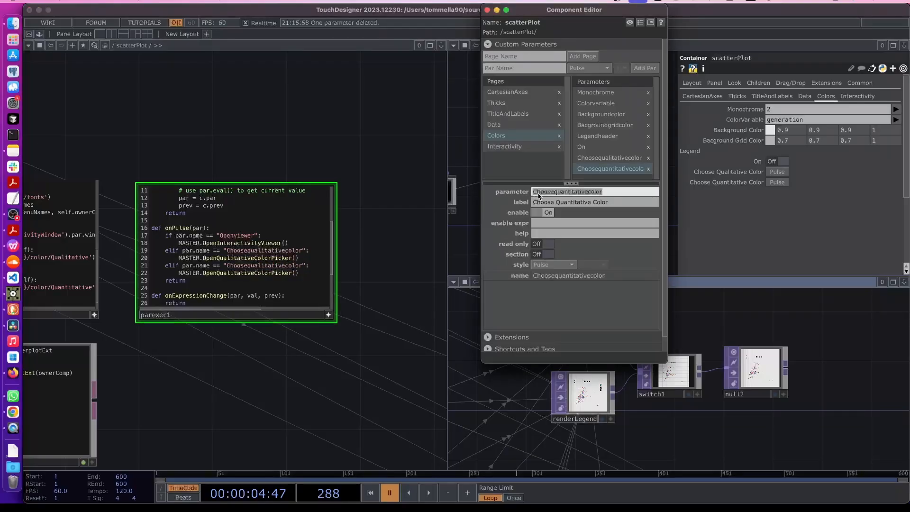
{"action": "double_click", "coordinate": [264, 267]}
{"action": "key", "text": "super+v"}
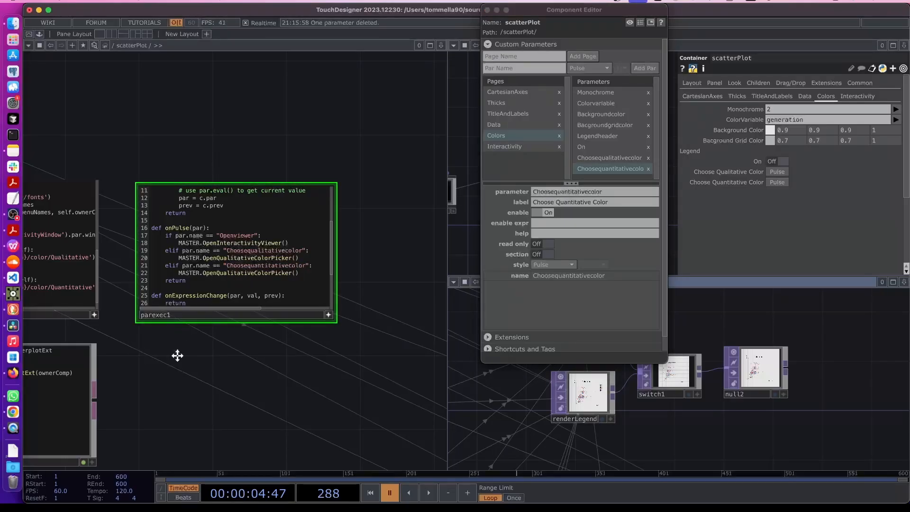
{"action": "scroll", "coordinate": [177, 355], "scroll_direction": "left", "scroll_amount": 5}
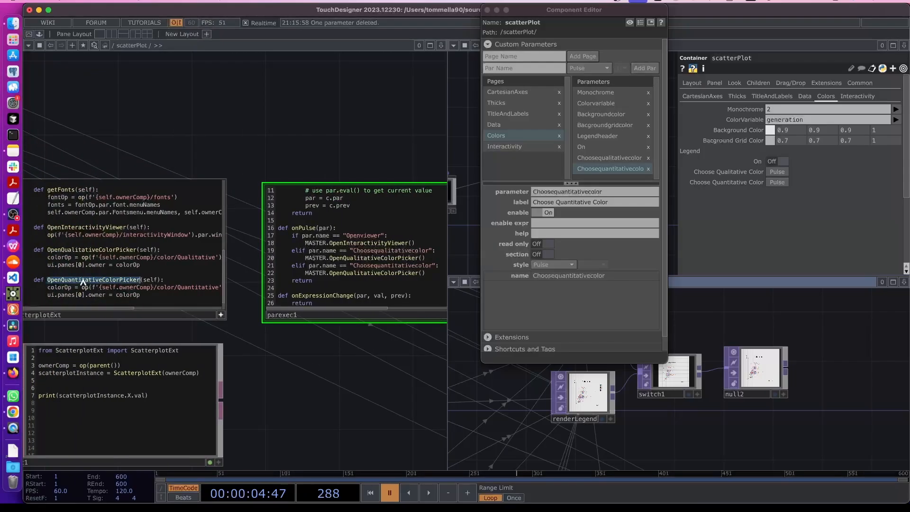
{"action": "double_click", "coordinate": [347, 274]}
{"action": "type", "text": "OpenQuantitativeColorPicker"}
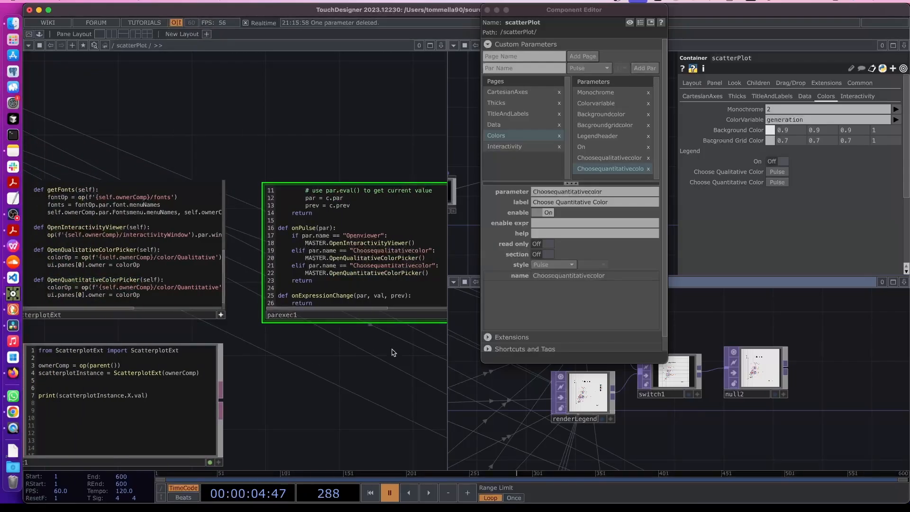
{"action": "scroll", "coordinate": [297, 282], "scroll_direction": "right", "scroll_amount": 5}
{"action": "double_click", "coordinate": [278, 267]}
{"action": "key", "text": "ctrl+c"}
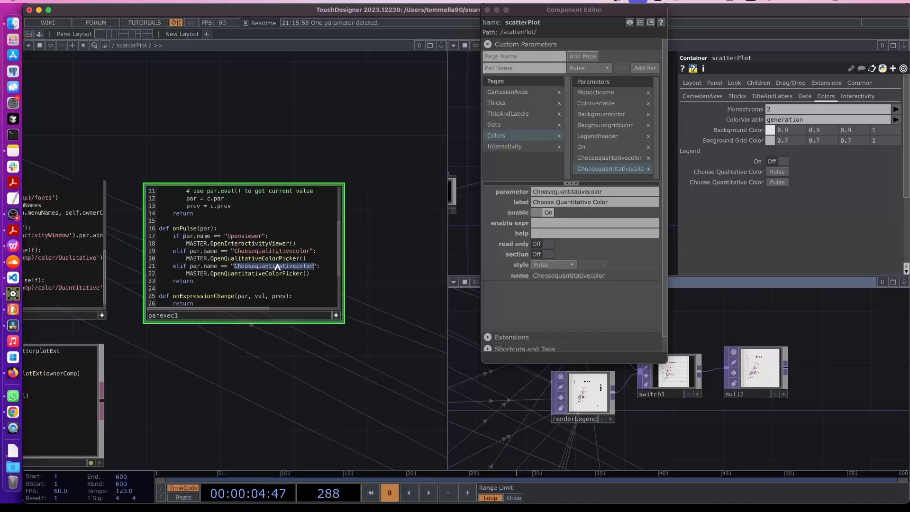
{"action": "left_click", "coordinate": [336, 315]}
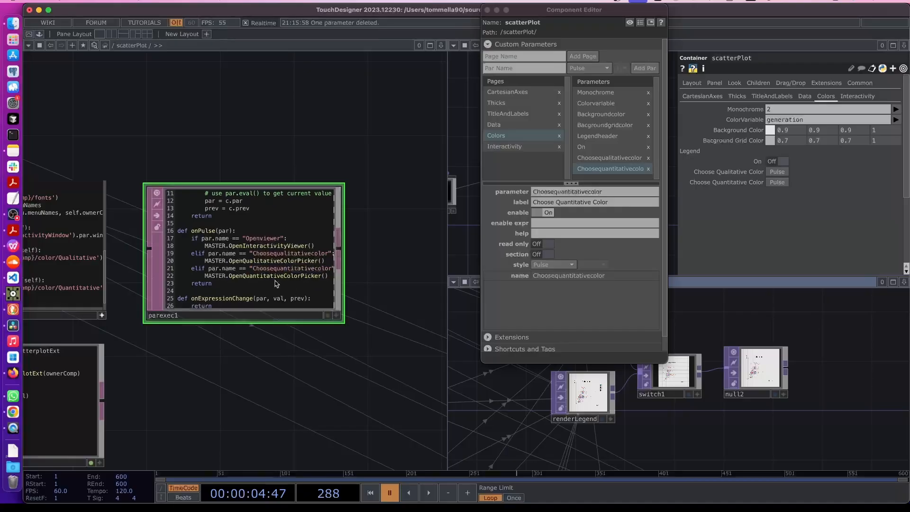
{"action": "key", "text": "p"}
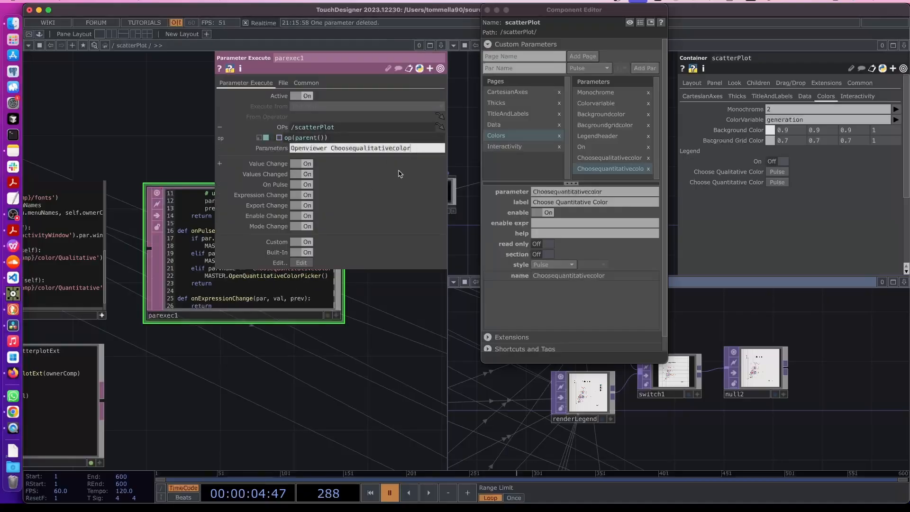
Add Choosequantitativecolor to parexec1's watched Parameters and close the Component Editor
{"action": "key", "text": "ctrl+v"}
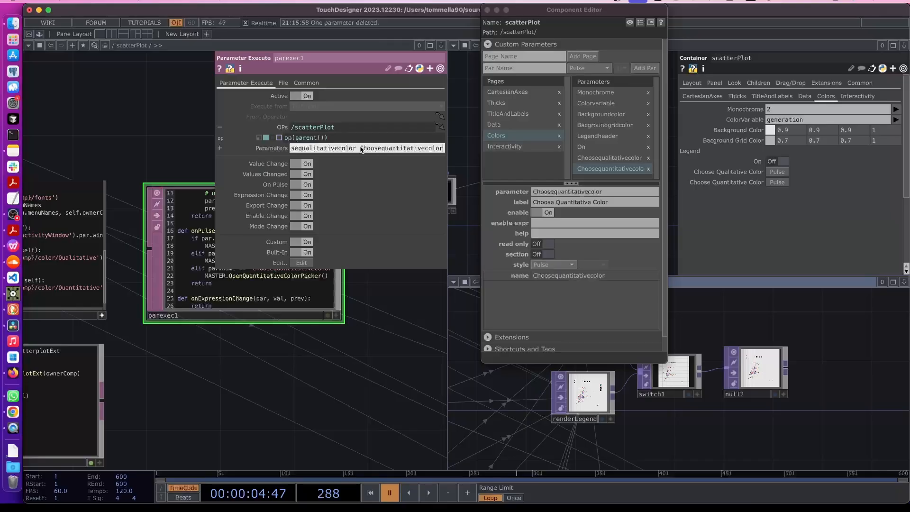
{"action": "key", "text": "Return"}
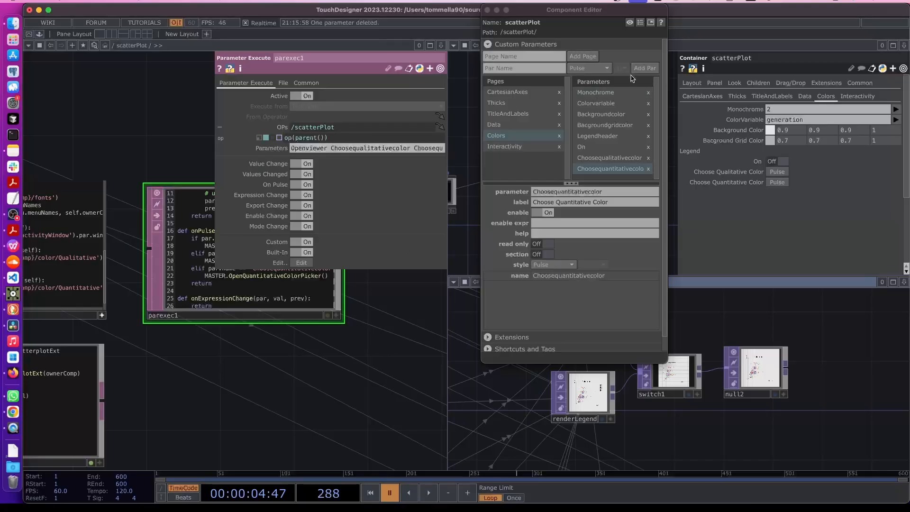
{"action": "left_click", "coordinate": [489, 10]}
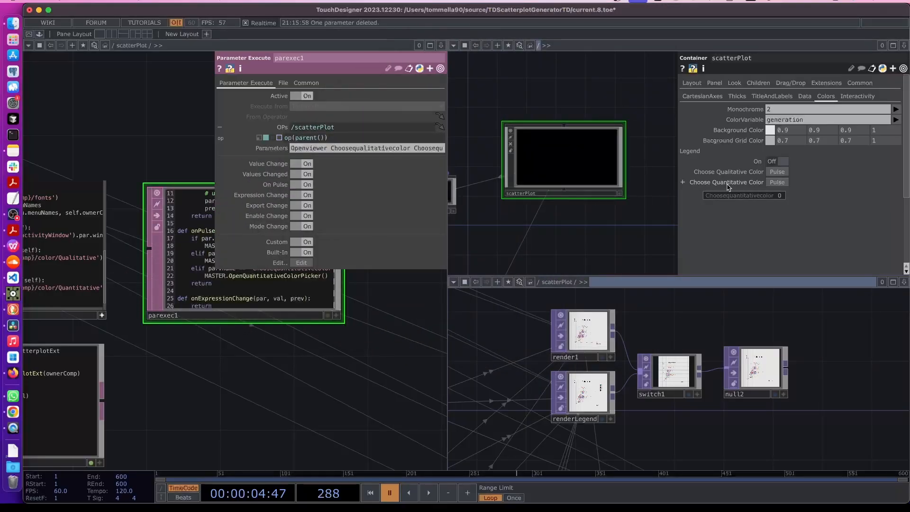
Fire the Choose Quantitative Color pulse to confirm it opens the Quantitative ramp network
{"action": "left_click", "coordinate": [777, 182]}
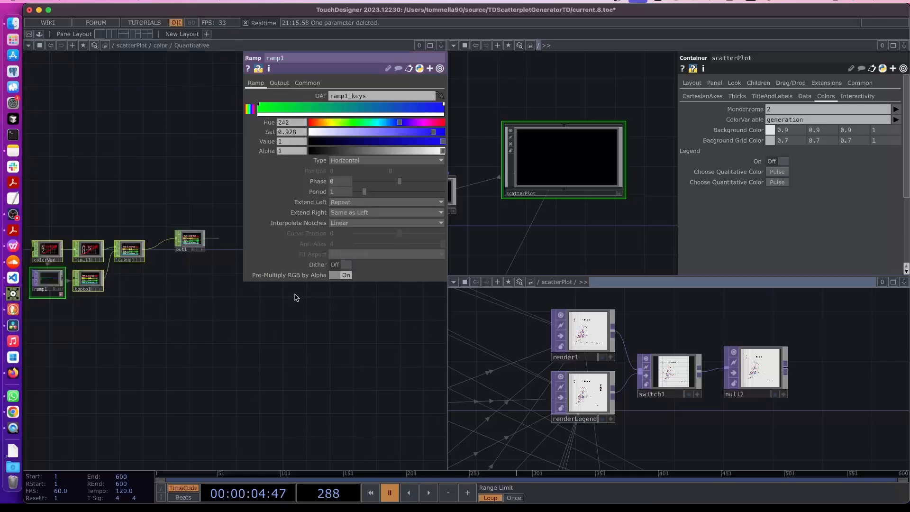
{"action": "left_click", "coordinate": [14, 215]}
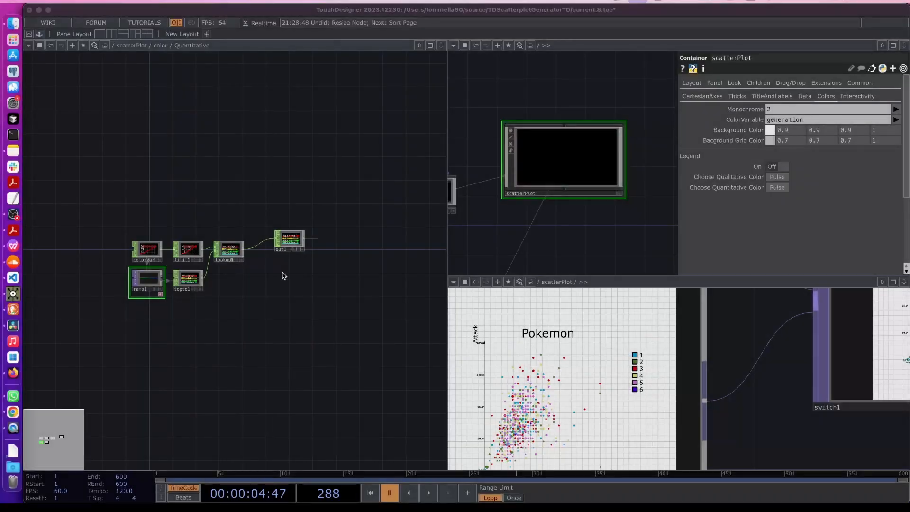
{"action": "left_click", "coordinate": [261, 297]}
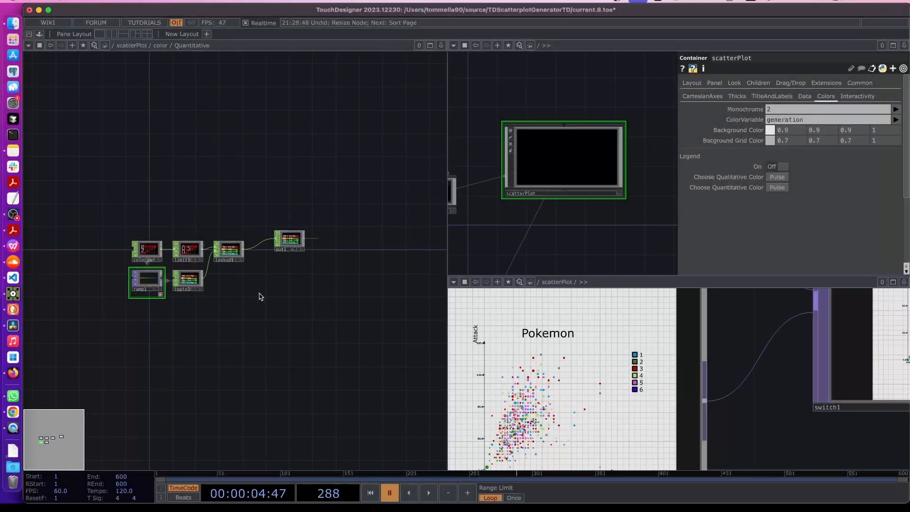
Enter the Qualitative color component and open layout1's parameters
{"action": "key", "text": "u"}
{"action": "left_click", "coordinate": [129, 370]}
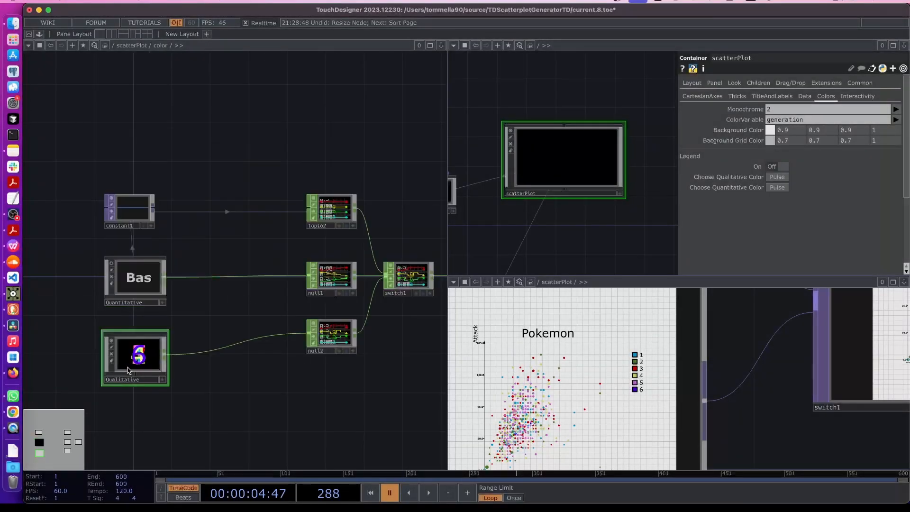
{"action": "key", "text": "i"}
{"action": "key", "text": "p"}
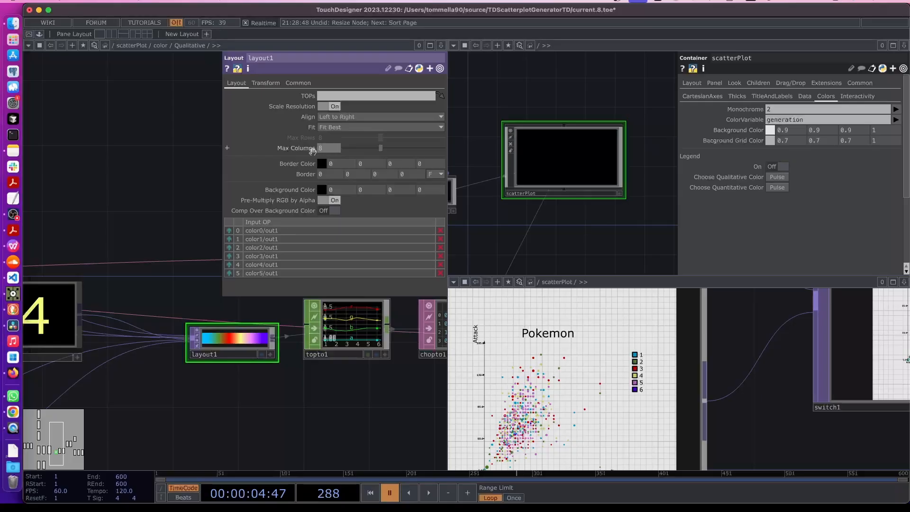
Set layout1's Max Columns to the expression op('select2').numRows, giving 6
{"action": "scroll", "coordinate": [153, 308], "scroll_direction": "down", "scroll_amount": 5}
{"action": "left_click_drag", "start_coordinate": [125, 369], "coordinate": [269, 372]}
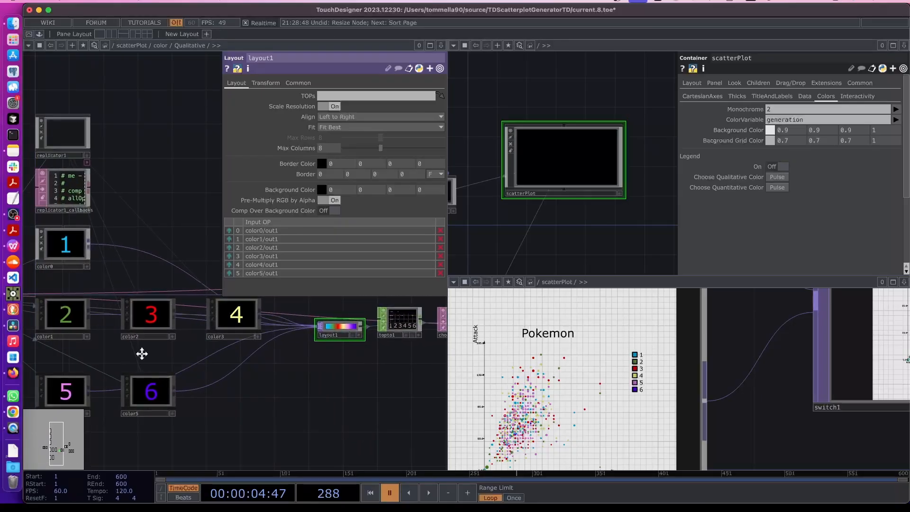
{"action": "left_click_drag", "start_coordinate": [141, 353], "coordinate": [339, 354]}
{"action": "scroll", "coordinate": [138, 298], "scroll_direction": "up", "scroll_amount": 5}
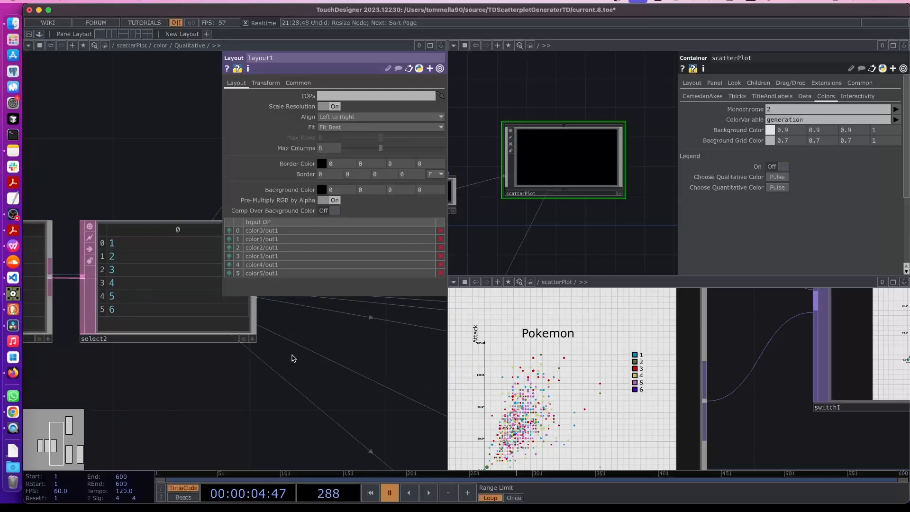
{"action": "scroll", "coordinate": [293, 357], "scroll_direction": "down", "scroll_amount": 5}
{"action": "left_click_drag", "start_coordinate": [414, 404], "coordinate": [106, 390]}
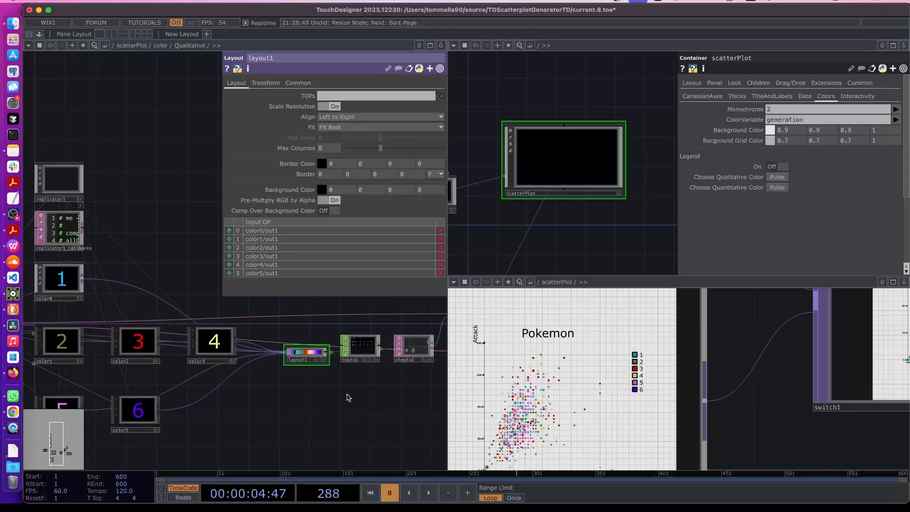
{"action": "scroll", "coordinate": [316, 361], "scroll_direction": "up", "scroll_amount": 4}
{"action": "left_click", "coordinate": [303, 149]}
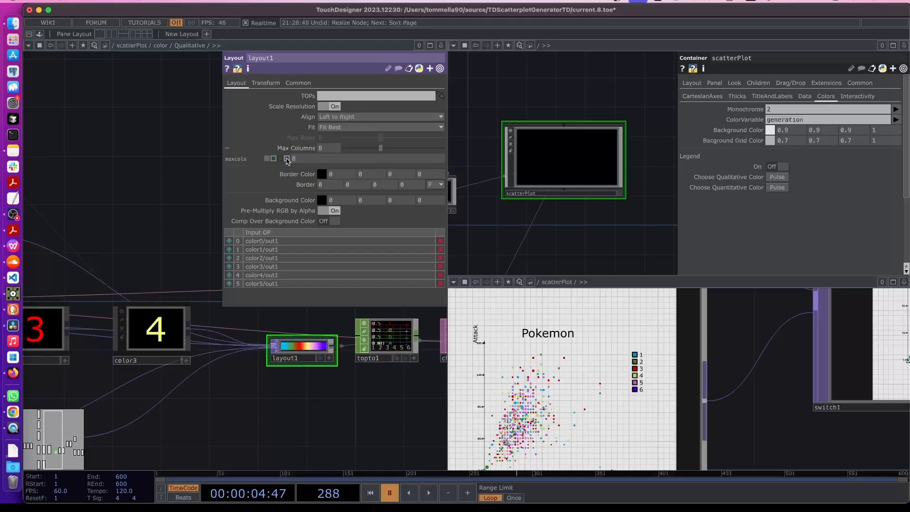
{"action": "left_click", "coordinate": [276, 157]}
{"action": "type", "text": "op('select2').numRows"}
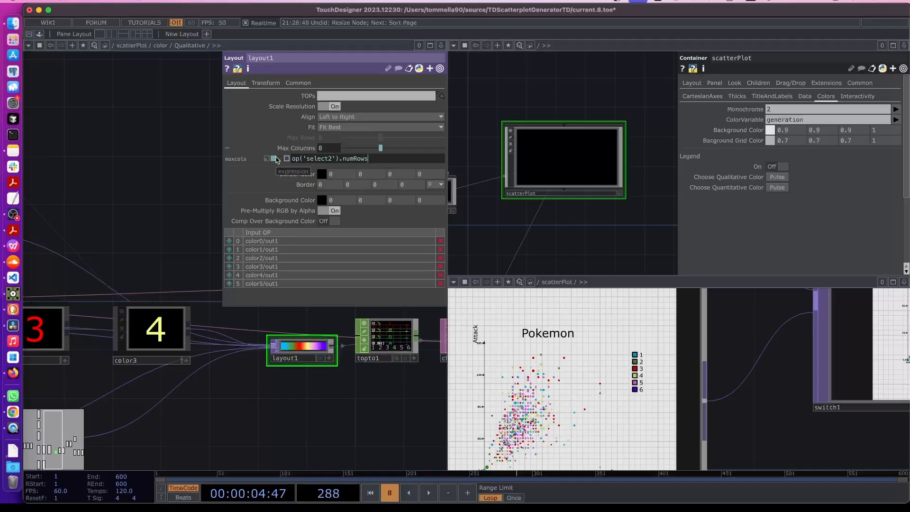
{"action": "left_click", "coordinate": [162, 182]}
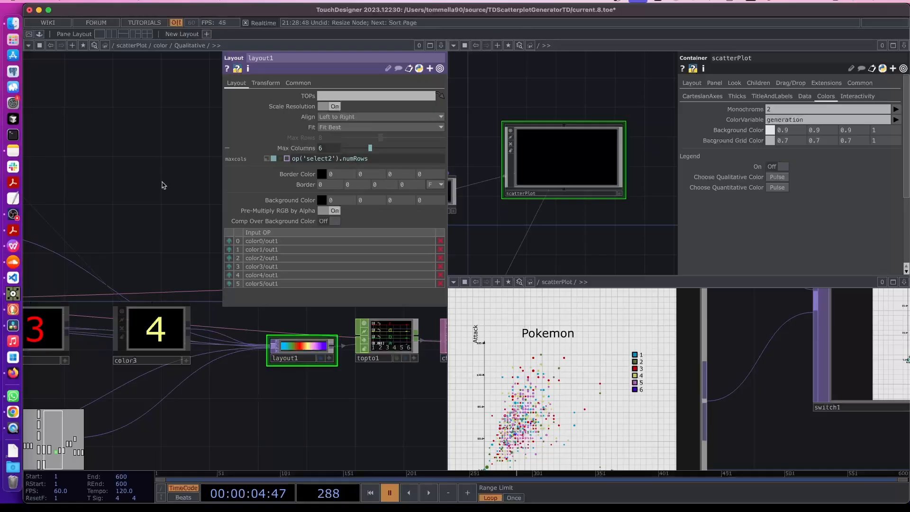
{"action": "left_click", "coordinate": [163, 185]}
Go up to the scatterPlot network and delete mainPlotCam
{"action": "key", "text": "u"}
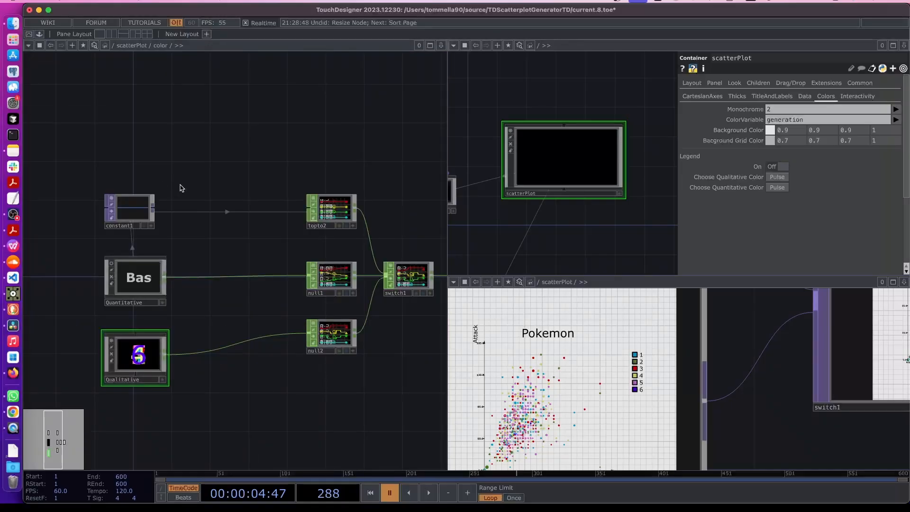
{"action": "key", "text": "u"}
{"action": "scroll", "coordinate": [331, 178], "scroll_direction": "down", "scroll_amount": 5}
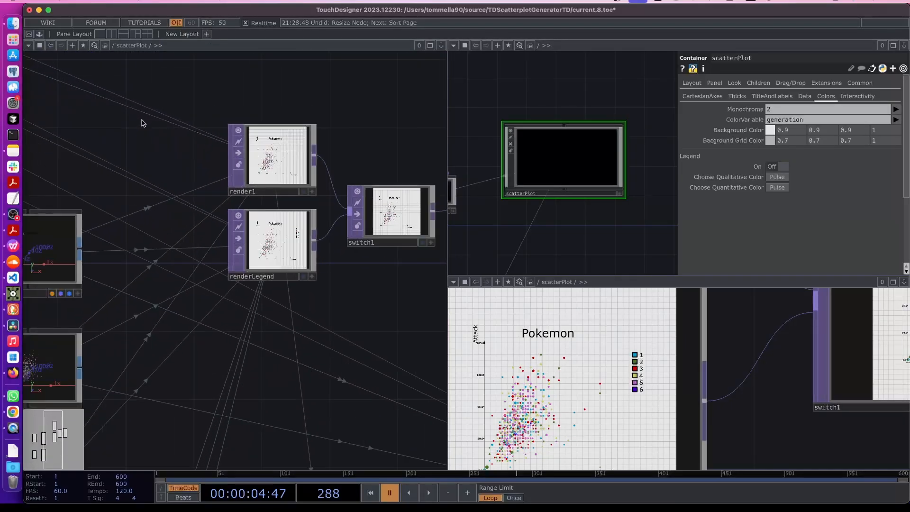
{"action": "left_click_drag", "start_coordinate": [56, 97], "coordinate": [247, 195]}
{"action": "scroll", "coordinate": [160, 169], "scroll_direction": "down", "scroll_amount": 8}
{"action": "left_click_drag", "start_coordinate": [190, 204], "coordinate": [382, 260]}
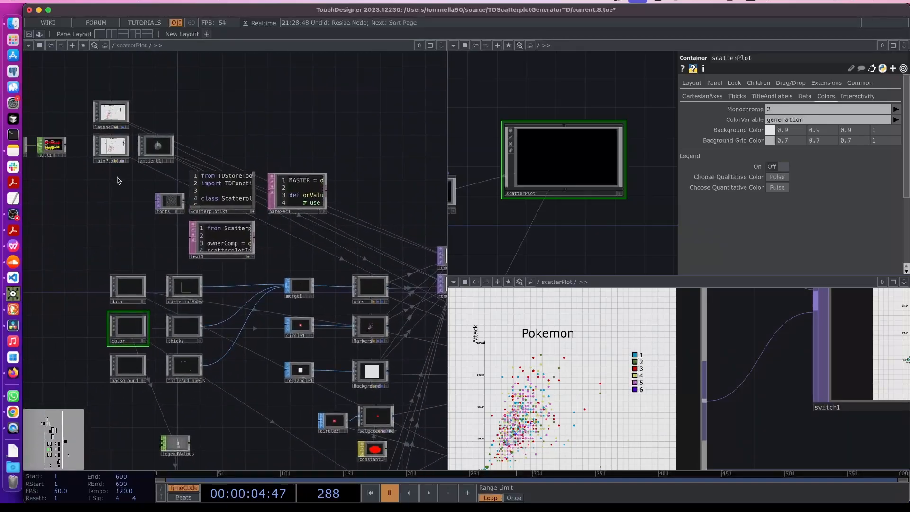
{"action": "left_click_drag", "start_coordinate": [126, 98], "coordinate": [162, 155]}
{"action": "scroll", "coordinate": [161, 154], "scroll_direction": "up", "scroll_amount": 5}
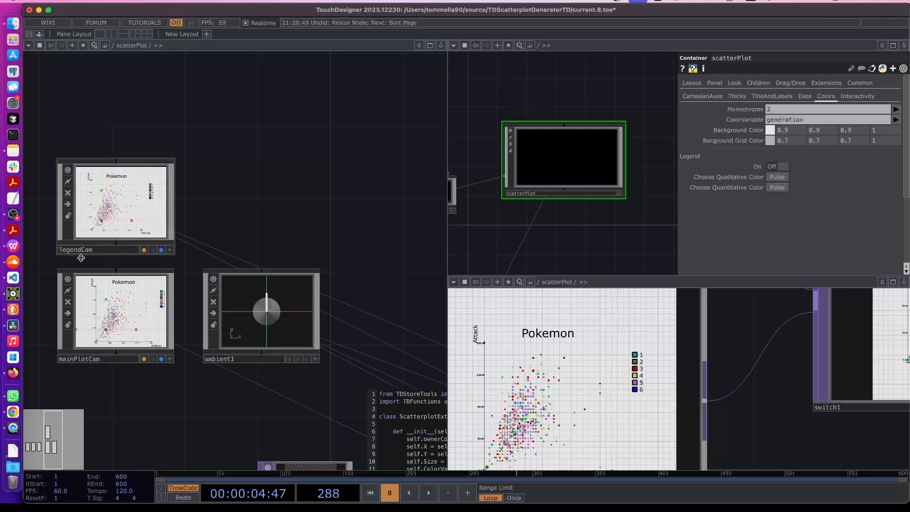
{"action": "left_click", "coordinate": [122, 213]}
{"action": "left_click", "coordinate": [116, 329]}
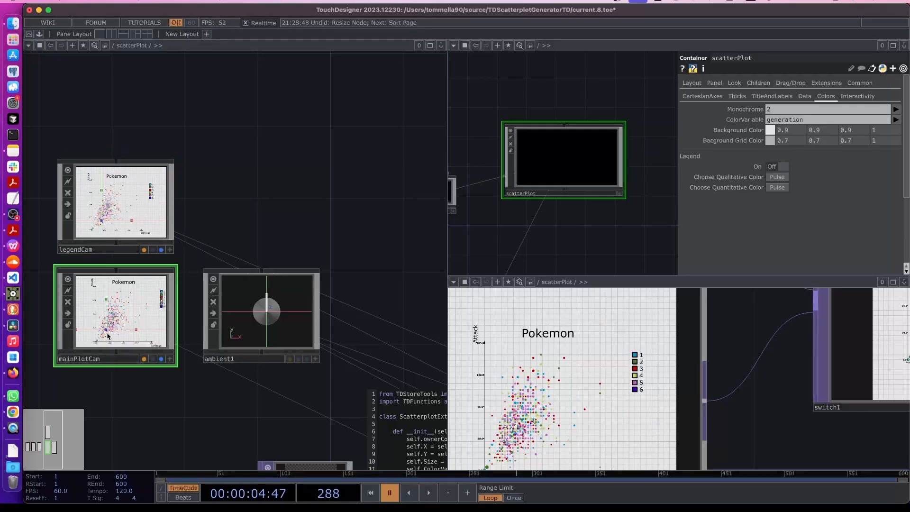
{"action": "key", "text": "Delete"}
Move legendCam into mainPlotCam's spot and rename it Cam, updating all references
{"action": "left_click_drag", "start_coordinate": [133, 220], "coordinate": [130, 329]}
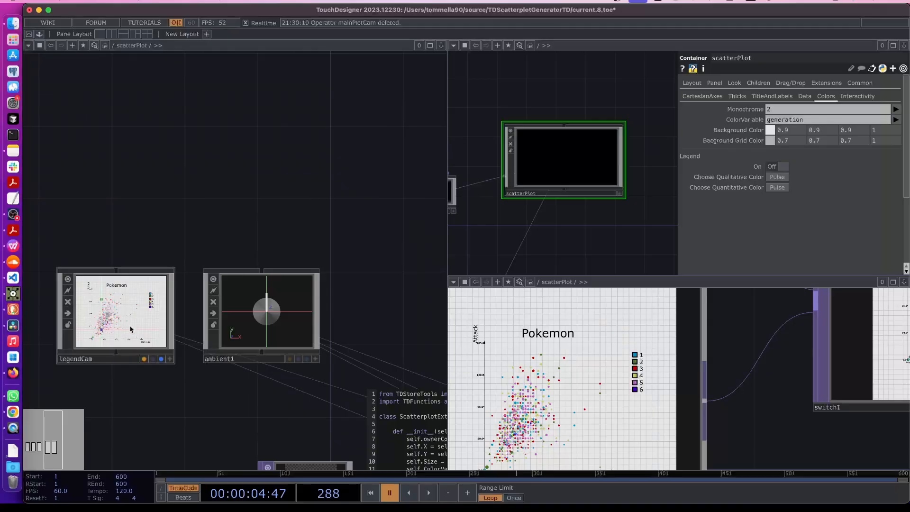
{"action": "left_click", "coordinate": [87, 363]}
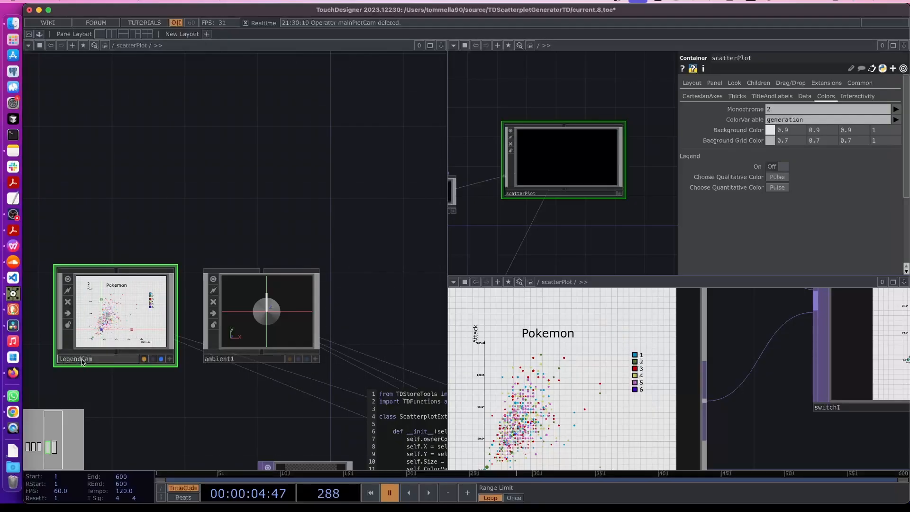
{"action": "left_click", "coordinate": [83, 362]}
{"action": "key", "text": "BackSpace"}
{"action": "key", "text": "BackSpace"}
{"action": "key", "text": "BackSpace"}
{"action": "key", "text": "BackSpace"}
{"action": "key", "text": "BackSpace"}
{"action": "key", "text": "BackSpace"}
{"action": "key", "text": "Return"}
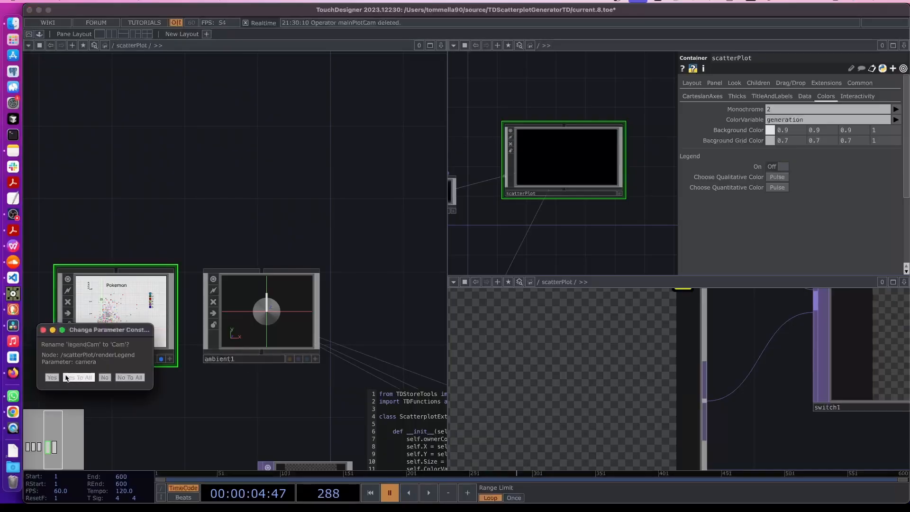
{"action": "left_click", "coordinate": [82, 377]}
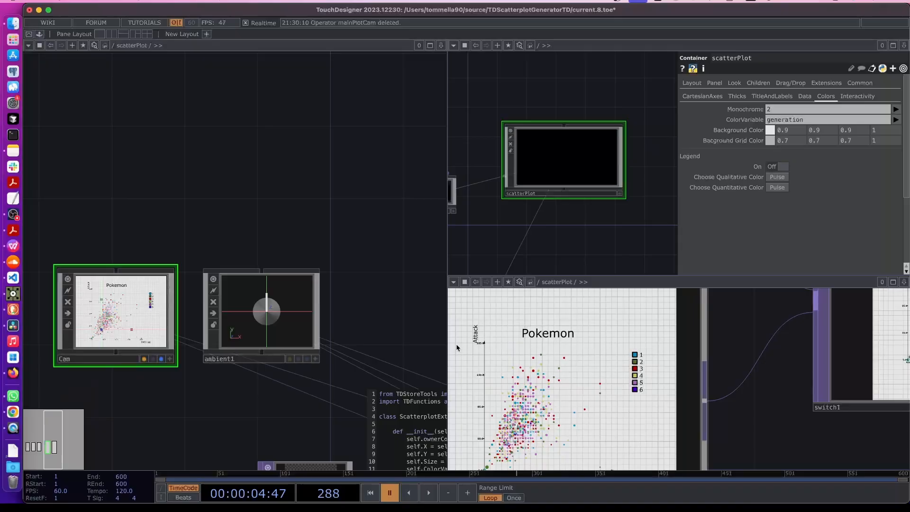
{"action": "left_click_drag", "start_coordinate": [552, 249], "coordinate": [579, 209]}
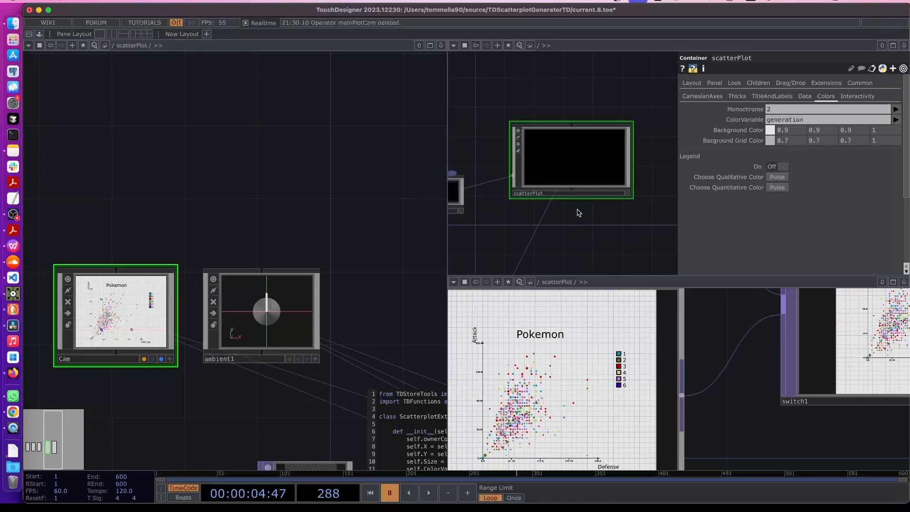
Add a 'Choose Colors' header starting a new section after On on scatterPlot's Colors page
{"action": "right_click", "coordinate": [563, 164]}
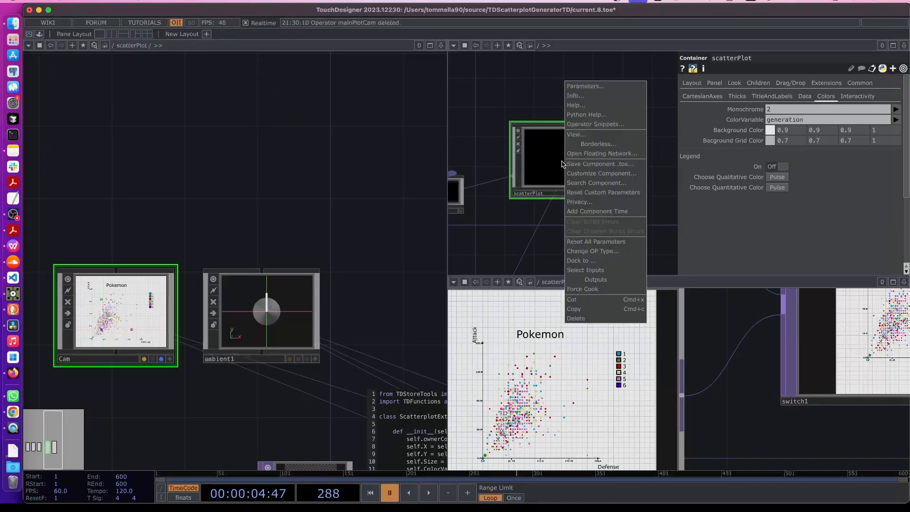
{"action": "left_click", "coordinate": [585, 174]}
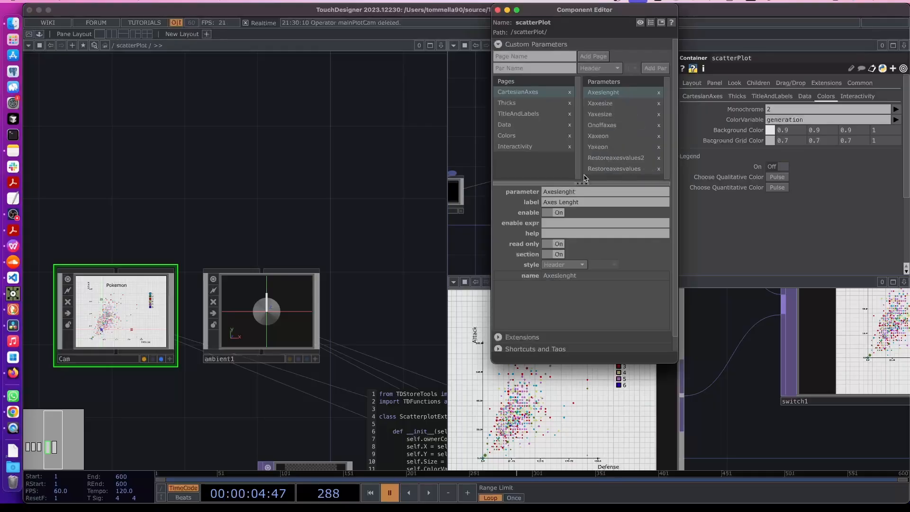
{"action": "left_click", "coordinate": [536, 136]}
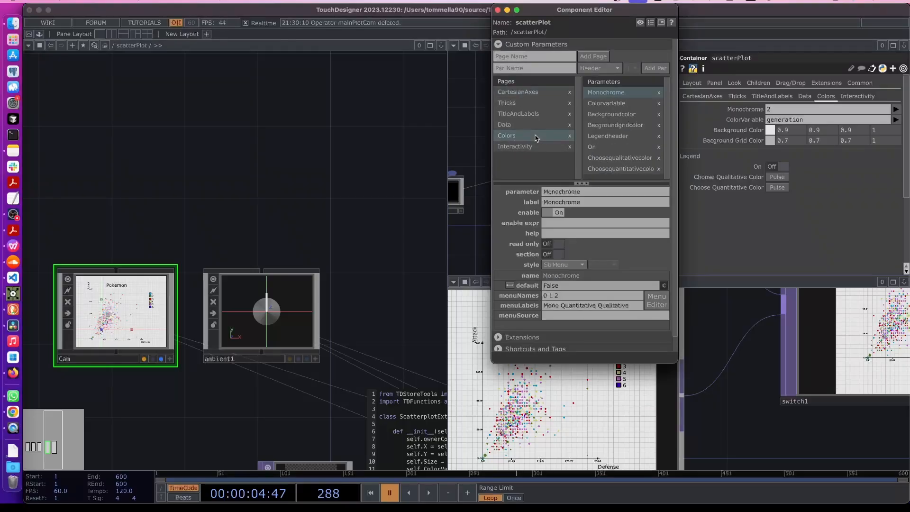
{"action": "left_click", "coordinate": [602, 147]}
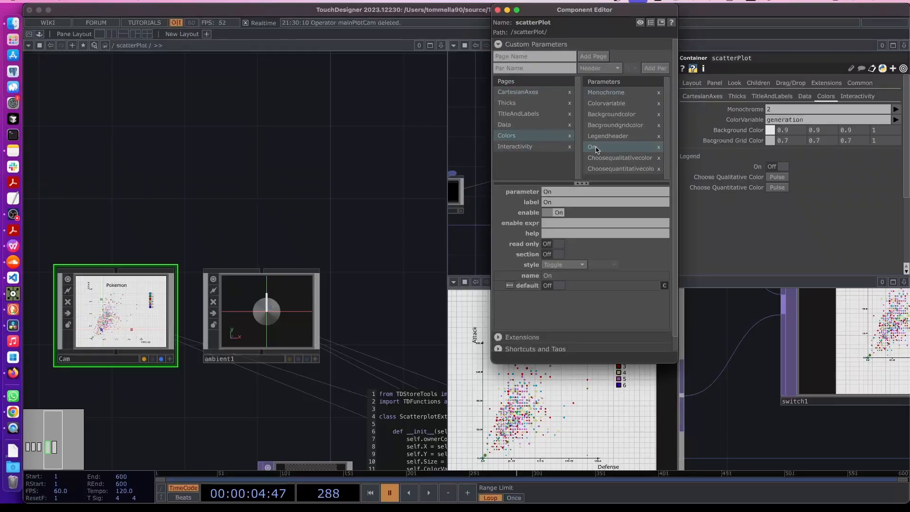
{"action": "left_click", "coordinate": [553, 68]}
{"action": "type", "text": "Choos"}
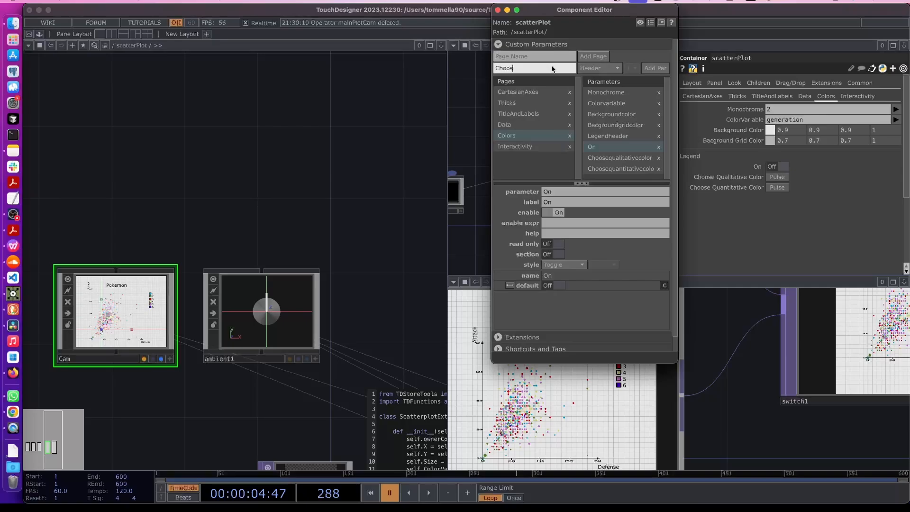
{"action": "type", "text": "e Colors"}
{"action": "left_click", "coordinate": [655, 68]}
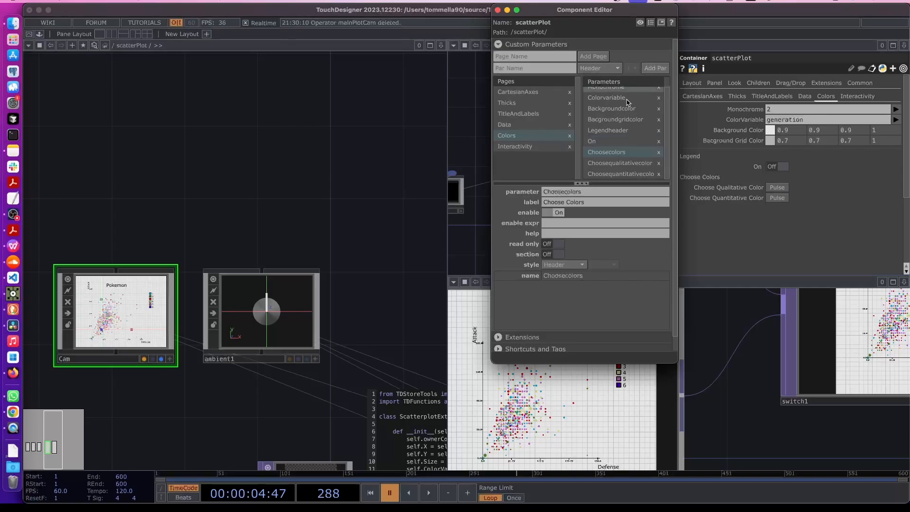
{"action": "left_click", "coordinate": [550, 255]}
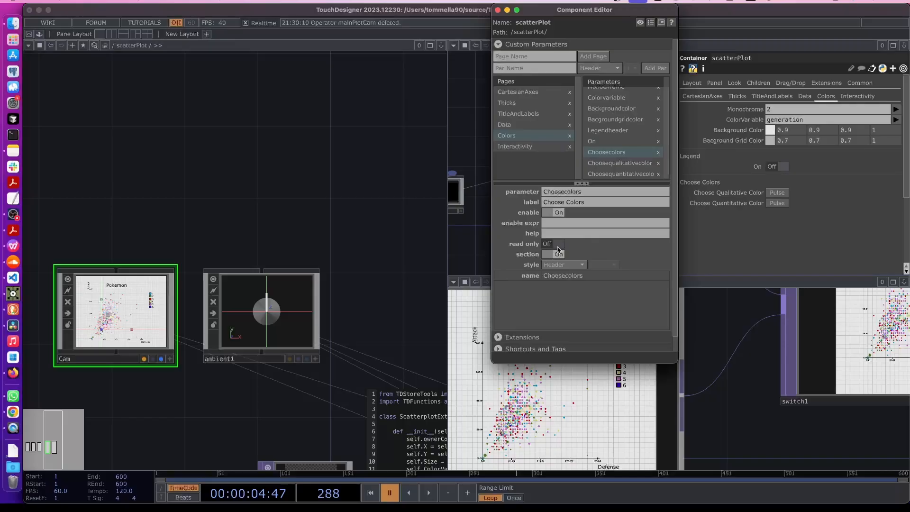
{"action": "left_click", "coordinate": [498, 10]}
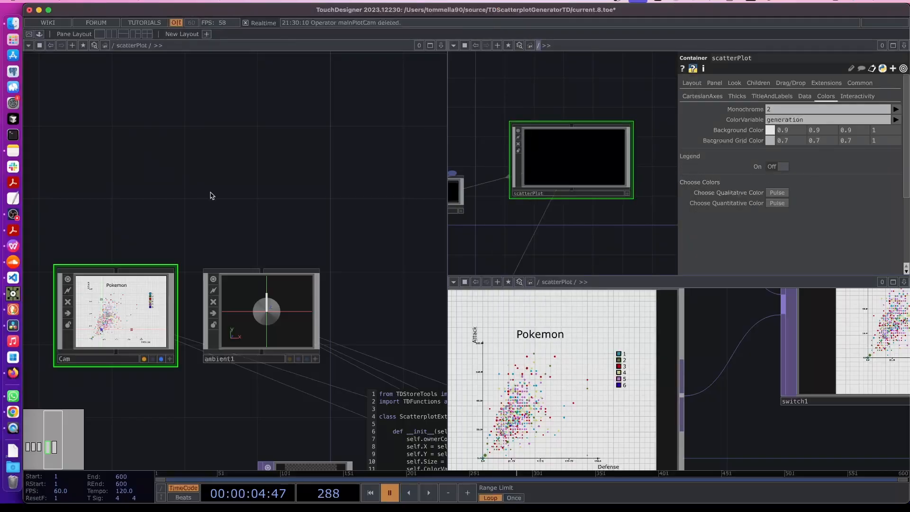
Go up to the root network in both panes, then switch to OBS
{"action": "key", "text": "u"}
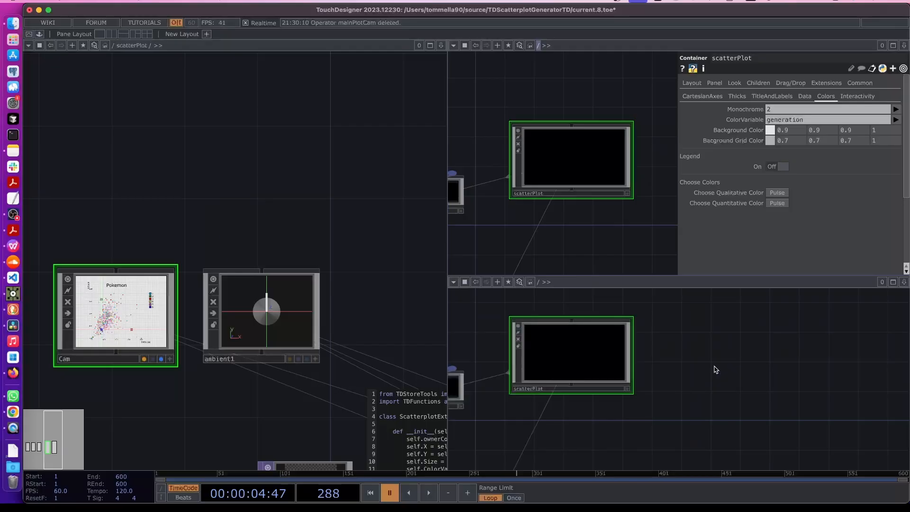
{"action": "key", "text": "u"}
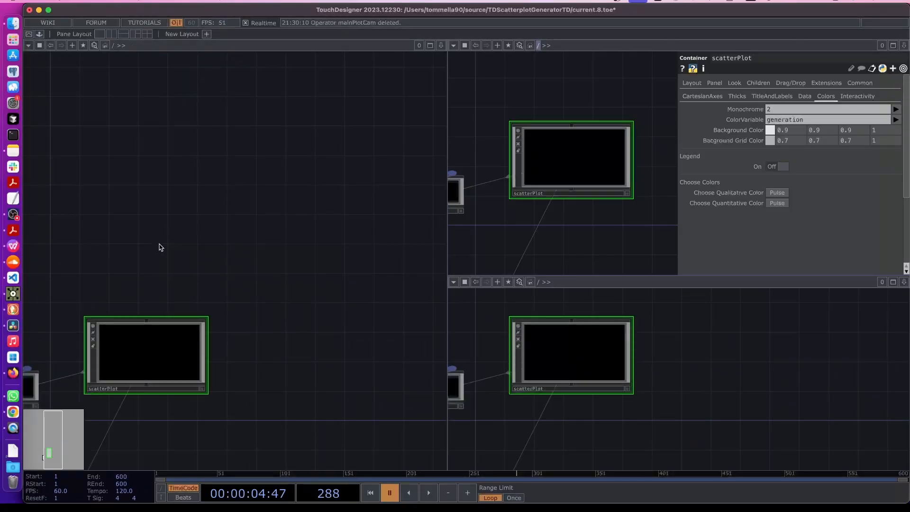
{"action": "left_click", "coordinate": [13, 214]}
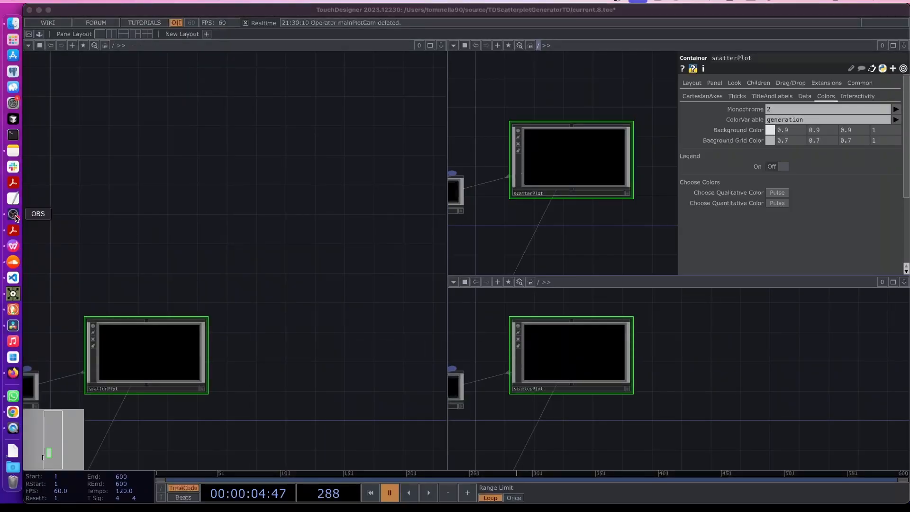